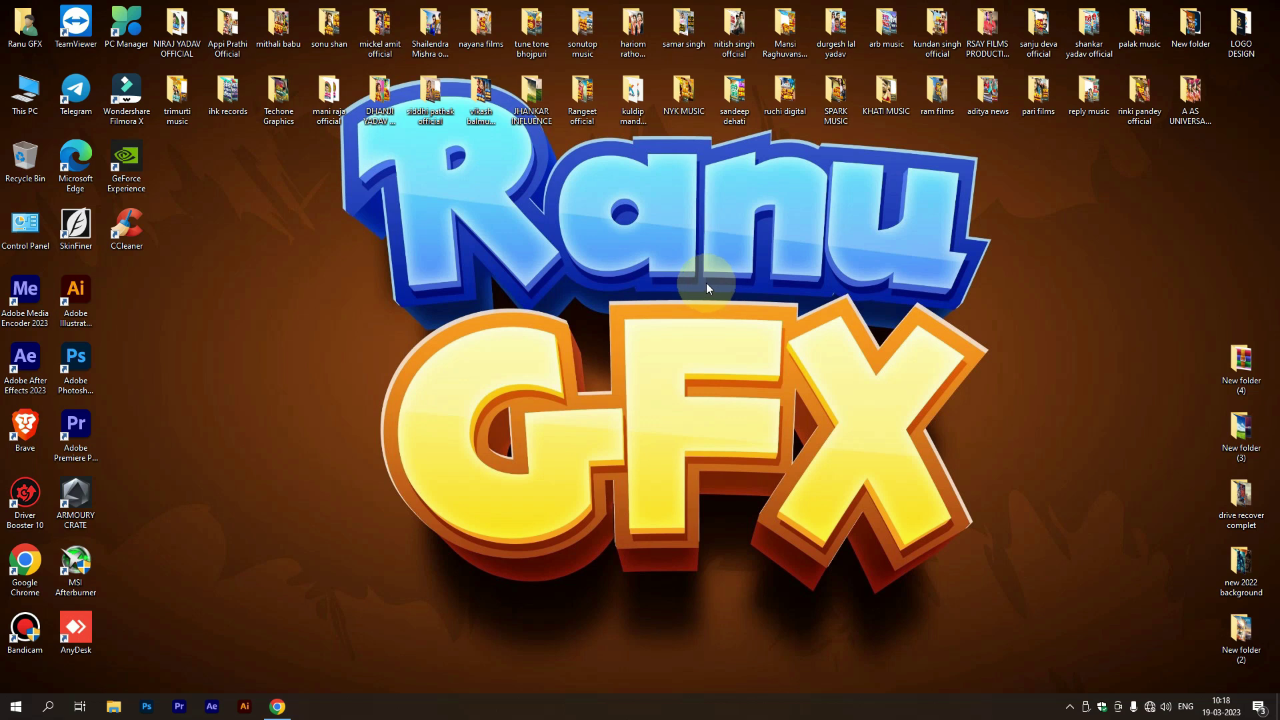
Refresh the Windows desktop a few times while Photoshop loads its empty workspace
right_click(270, 235)
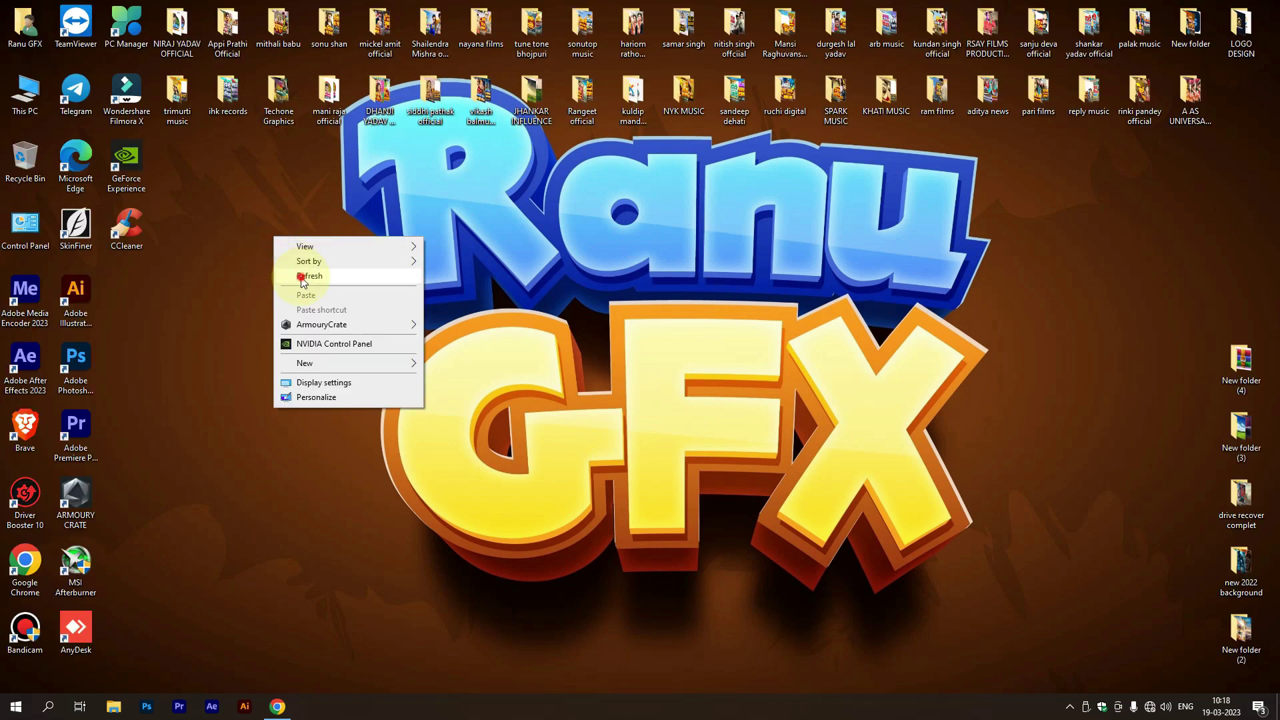
right_click(245, 193)
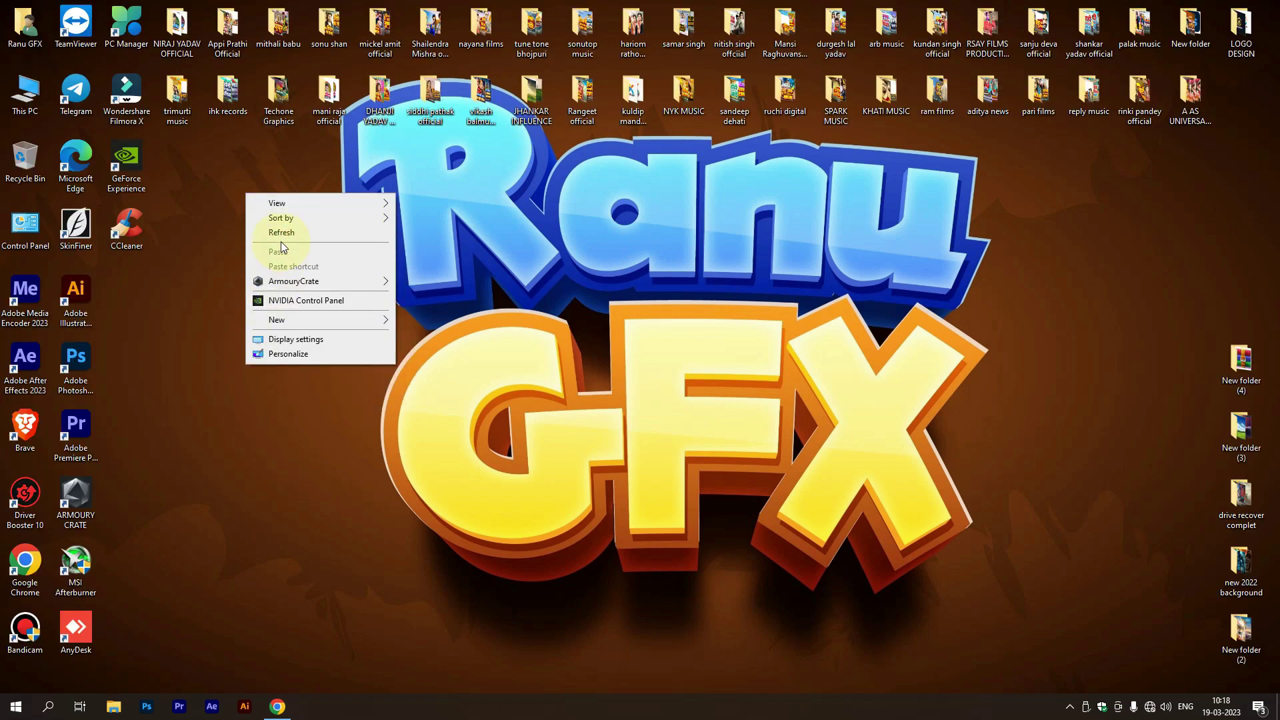
left_click(281, 233)
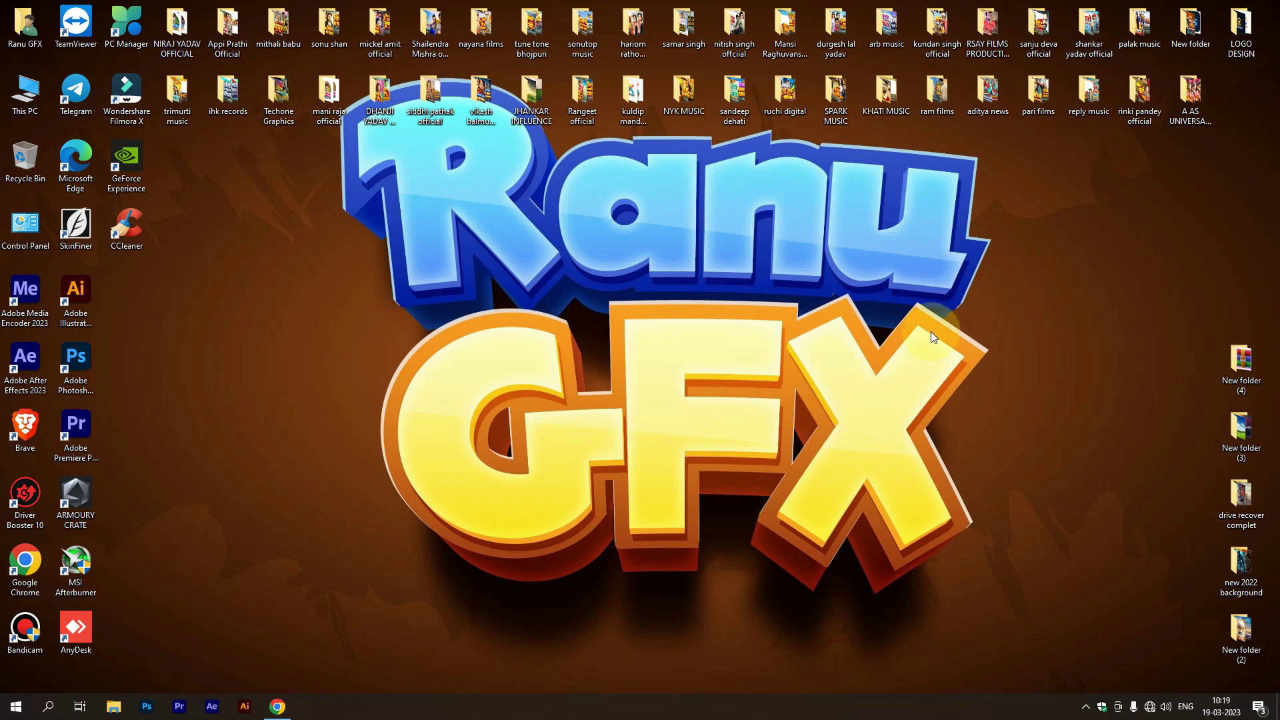
right_click(978, 314)
left_click(1020, 345)
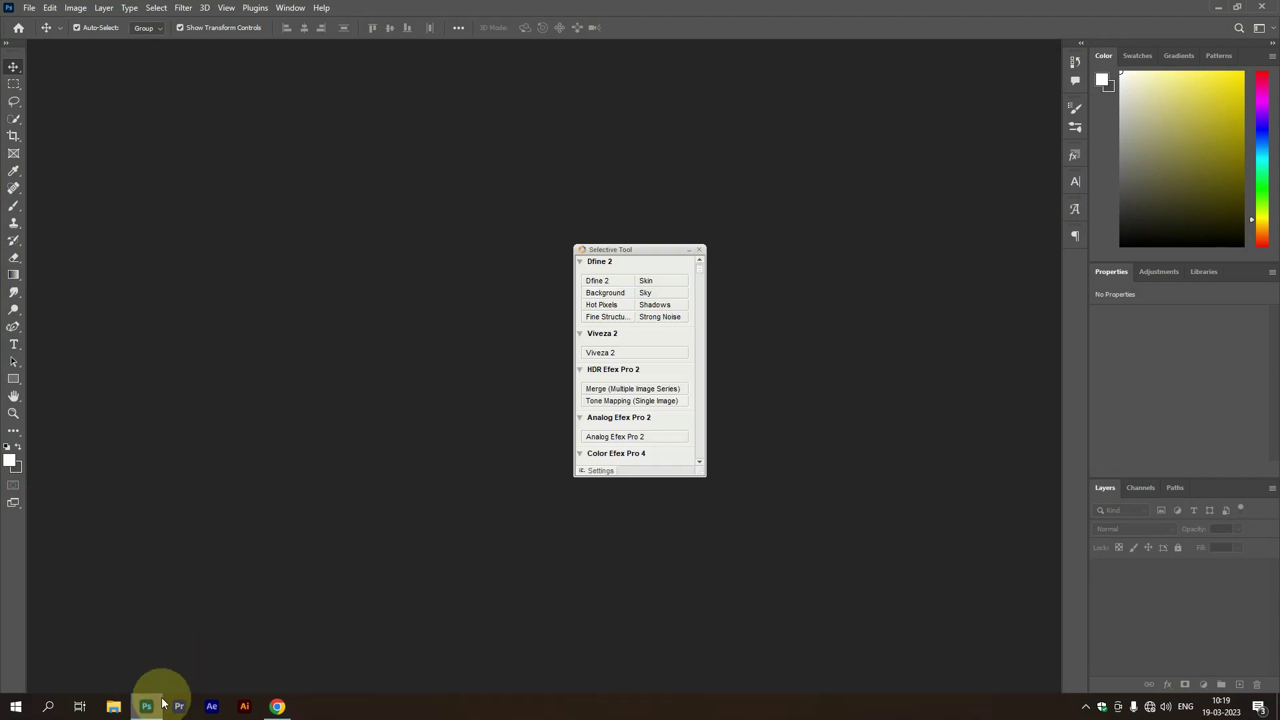
Close the plug-in launcher panel, glance at the Filter menu, and minimize Photoshop
left_click(699, 249)
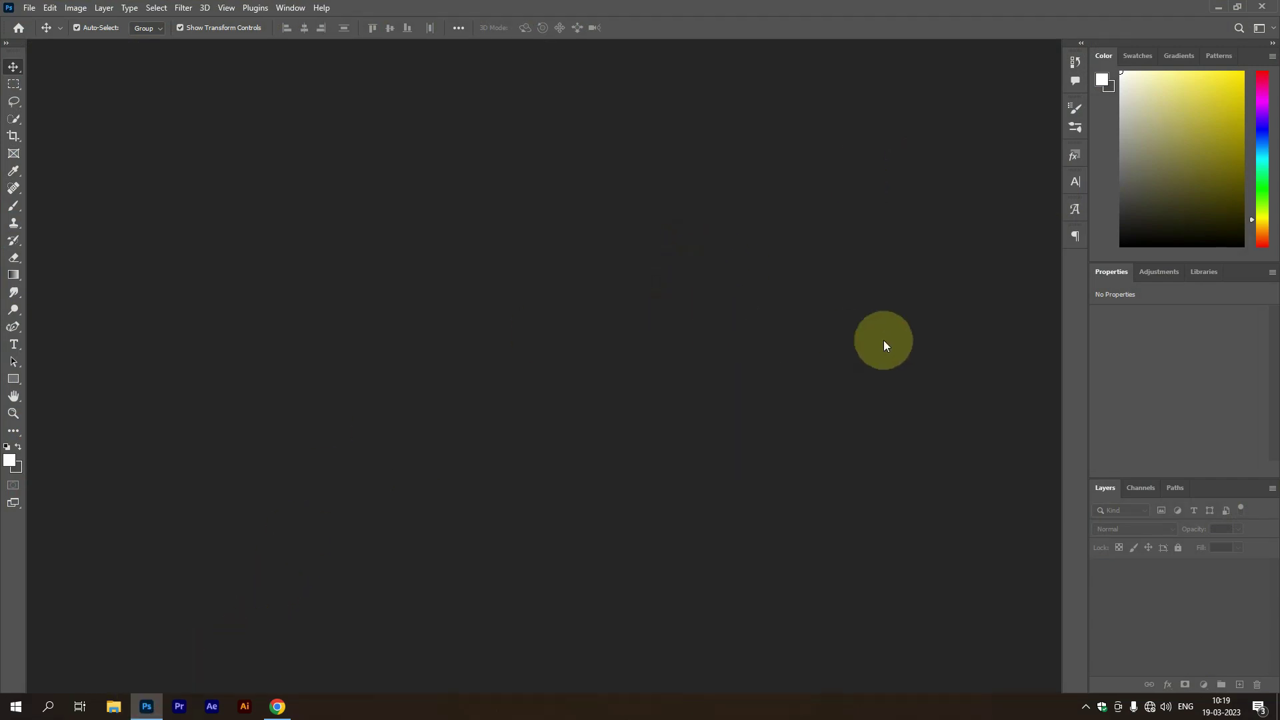
left_click(177, 12)
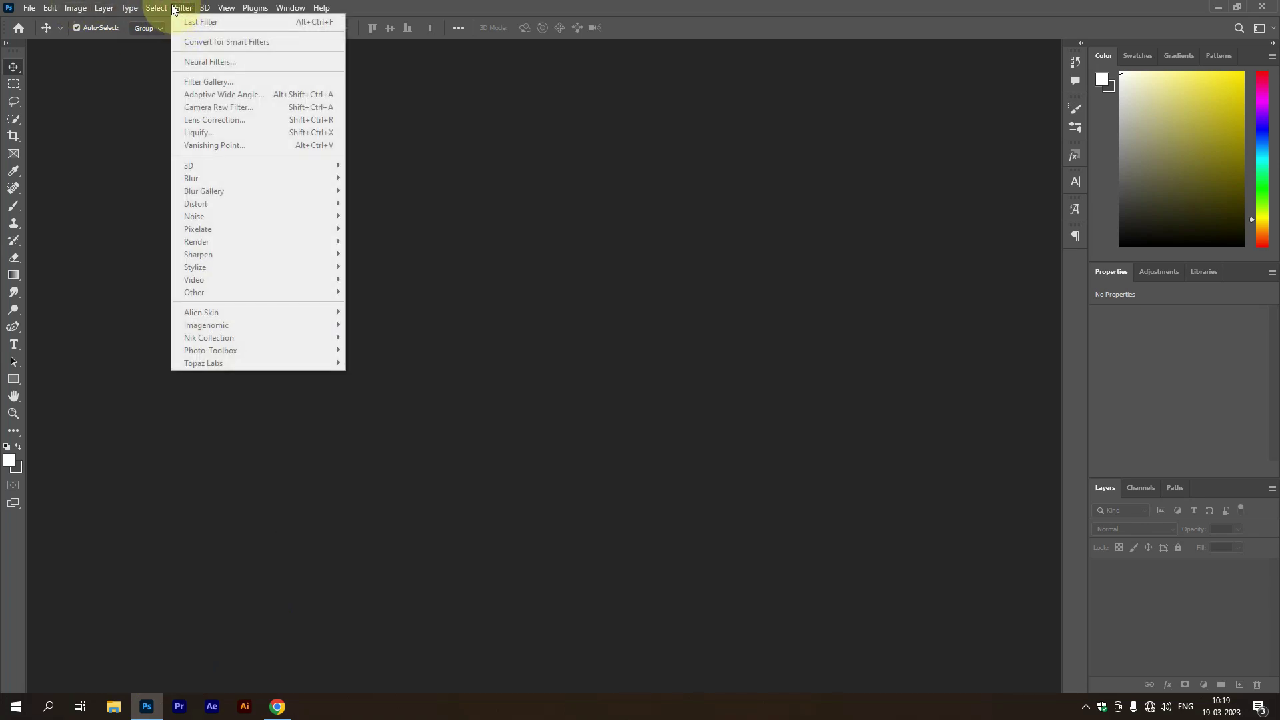
left_click(452, 314)
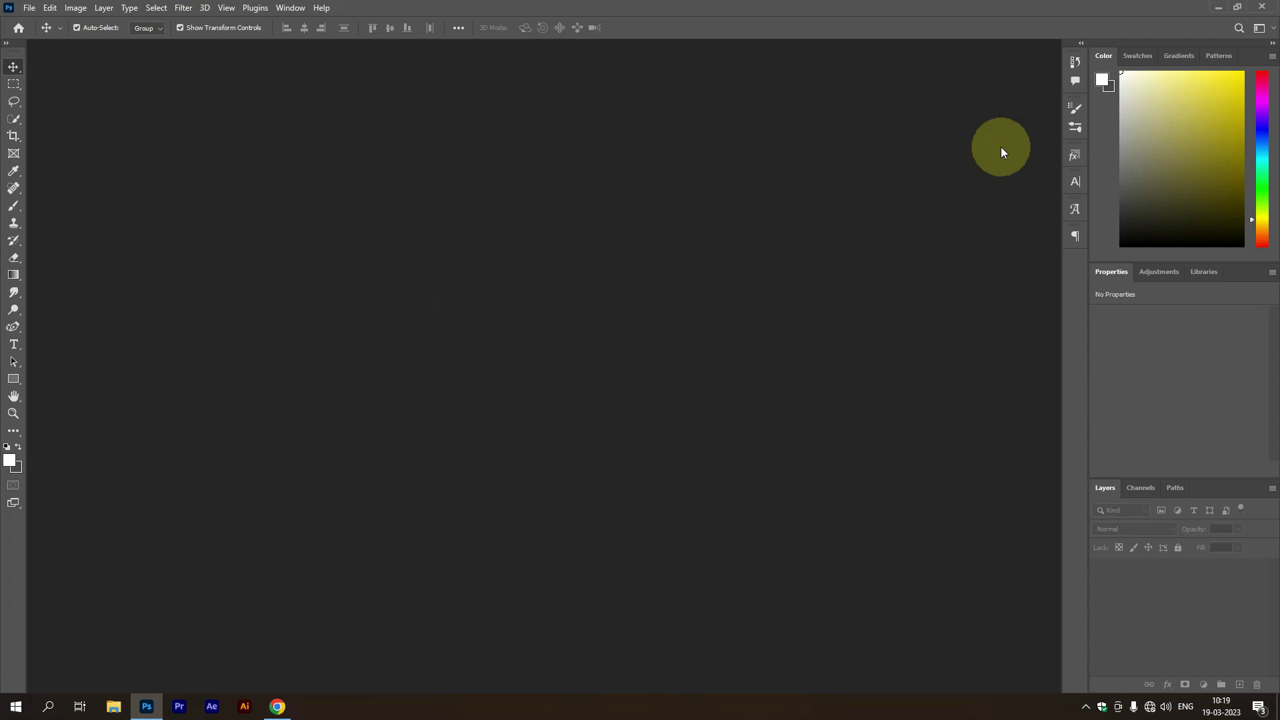
left_click(1218, 7)
Refresh the Windows desktop several times from its right-click menu
right_click(230, 250)
left_click(263, 286)
right_click(240, 229)
left_click(263, 267)
right_click(224, 216)
Refresh the Windows desktop repeatedly from its right-click menu
left_click(260, 255)
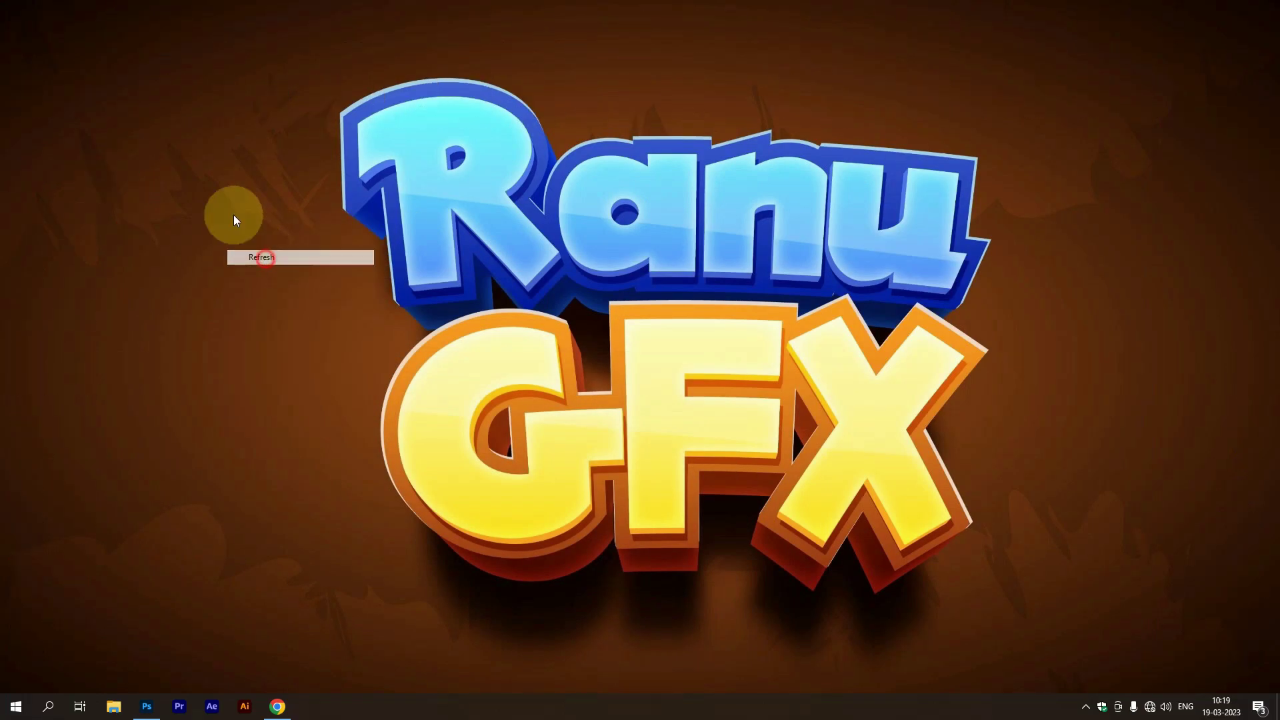
right_click(224, 204)
left_click(258, 241)
right_click(230, 202)
left_click(263, 242)
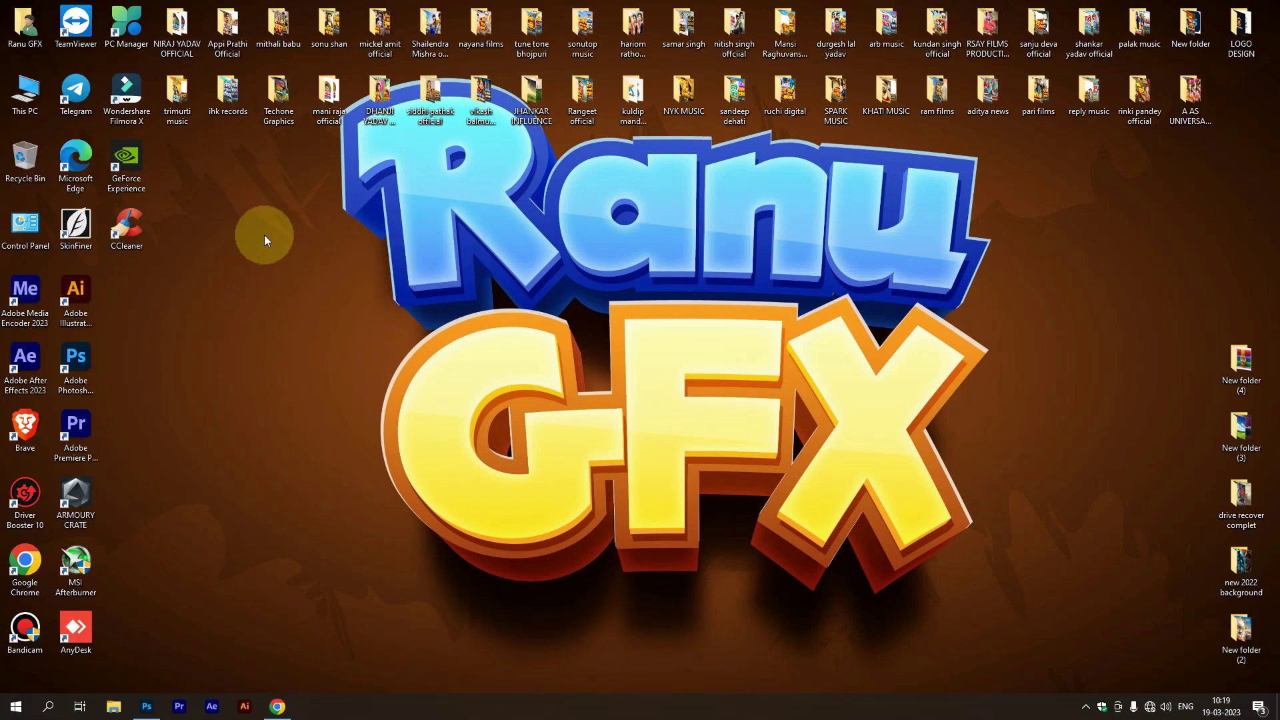
right_click(224, 202)
left_click(248, 242)
right_click(222, 236)
left_click(247, 276)
right_click(208, 244)
left_click(250, 278)
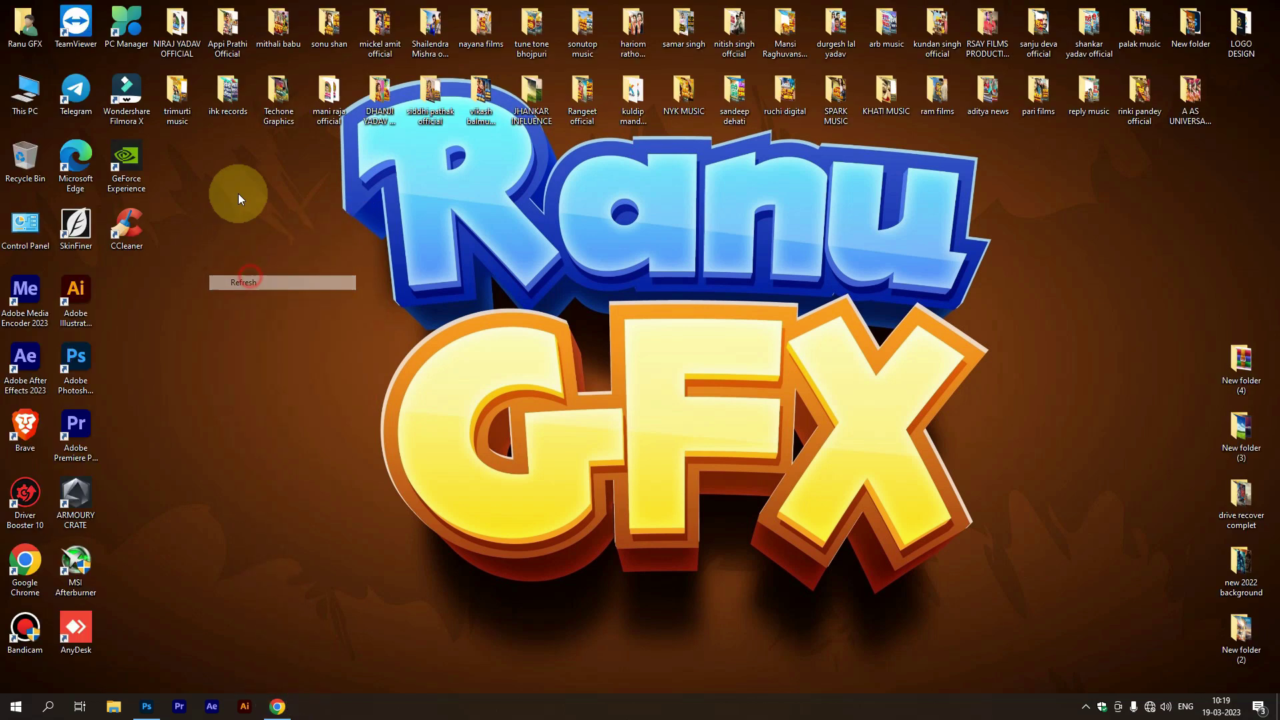
right_click(244, 252)
left_click(283, 293)
right_click(260, 259)
left_click(294, 300)
Open and close This PC, then refresh the desktop twice
double_click(24, 93)
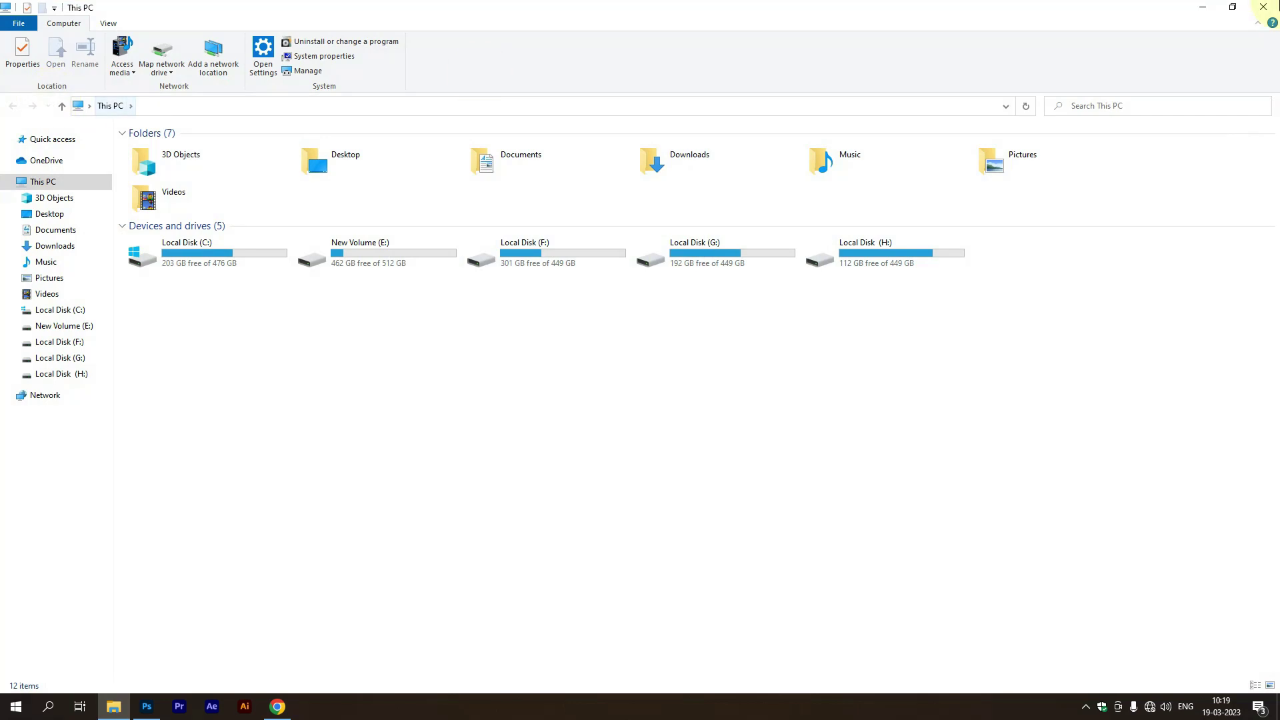
left_click(1263, 7)
right_click(300, 260)
left_click(336, 299)
right_click(273, 247)
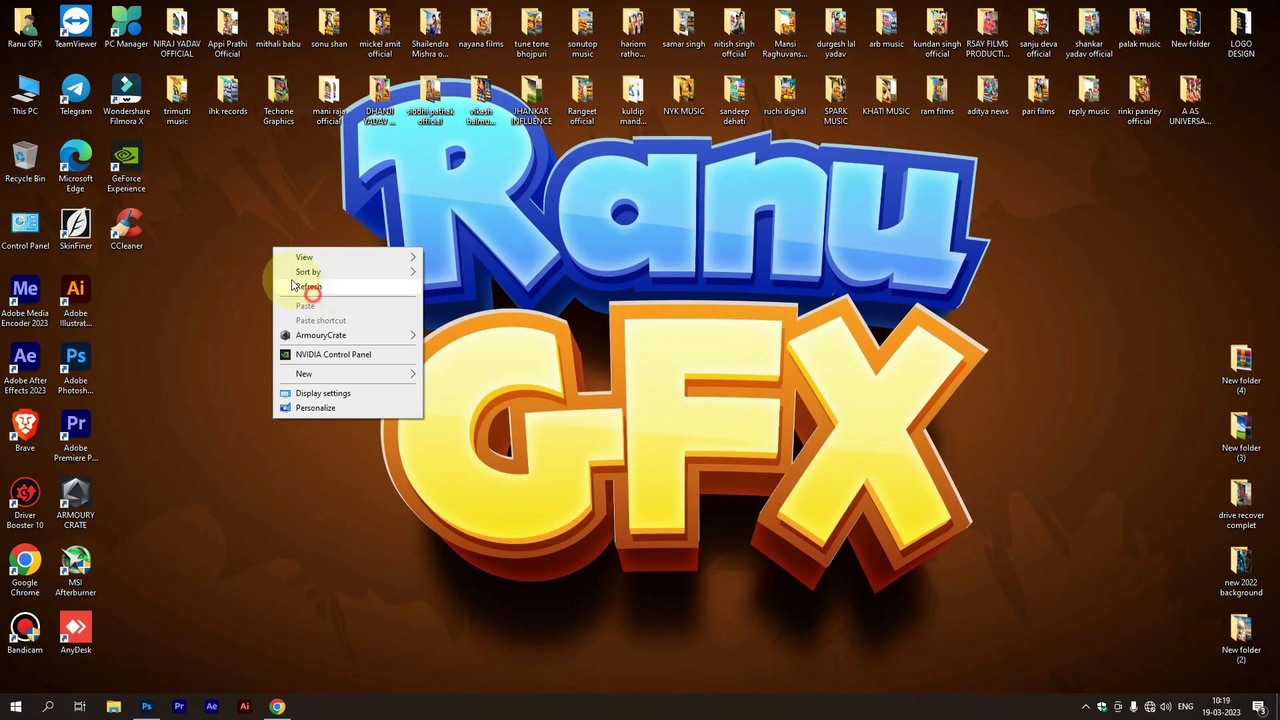
left_click(301, 287)
Reopen This PC, browse Downloads > hryanvi poster, and drag the Kurta Pajama image out
double_click(8, 96)
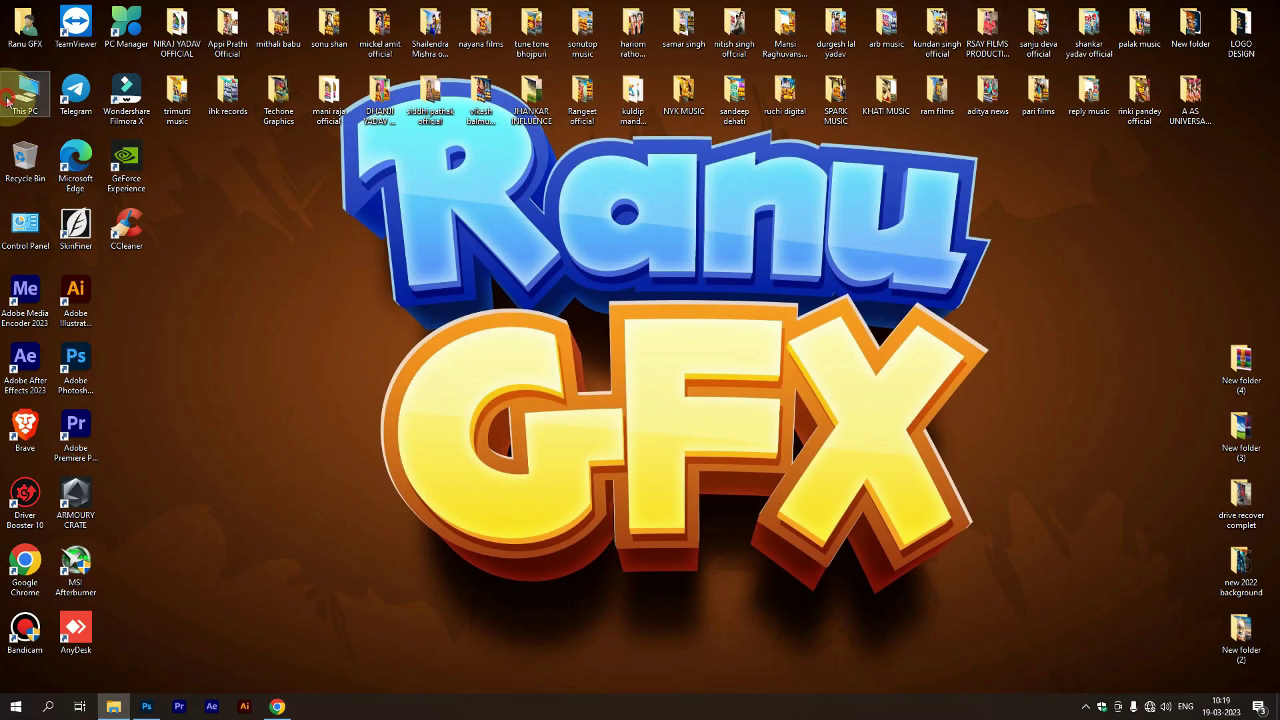
left_click(78, 245)
double_click(178, 208)
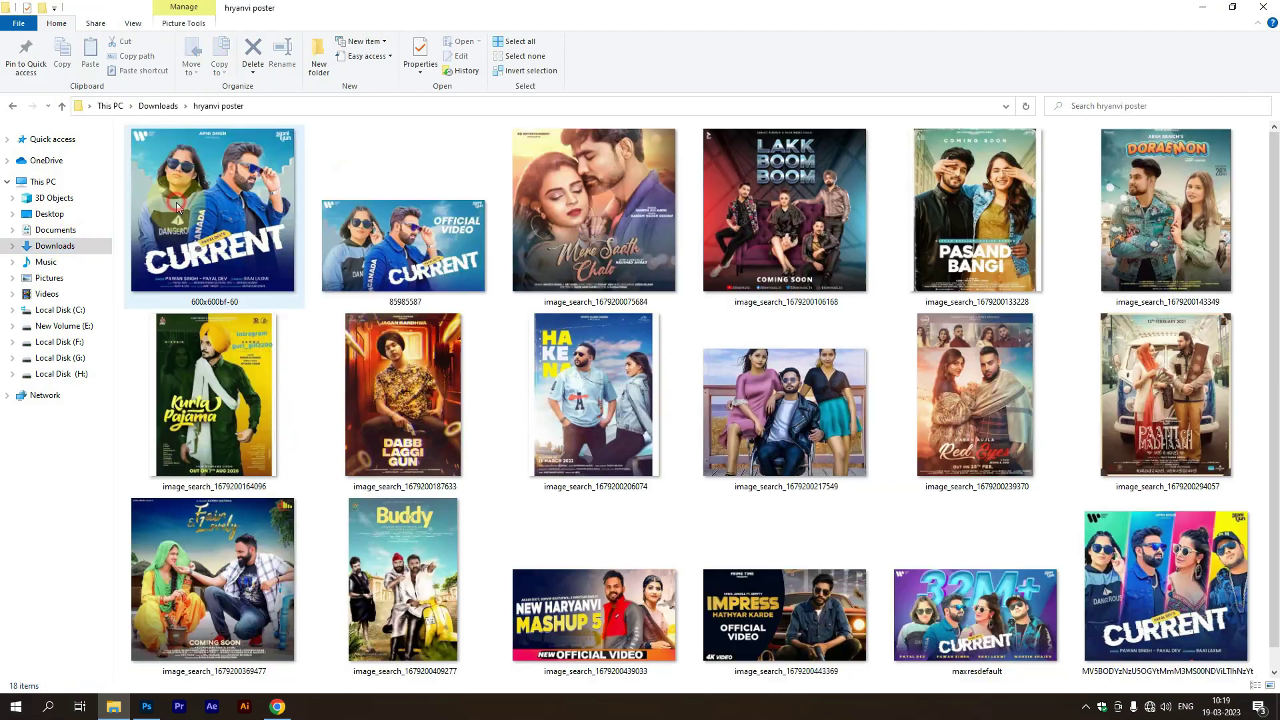
scroll(446, 258, "down", 1)
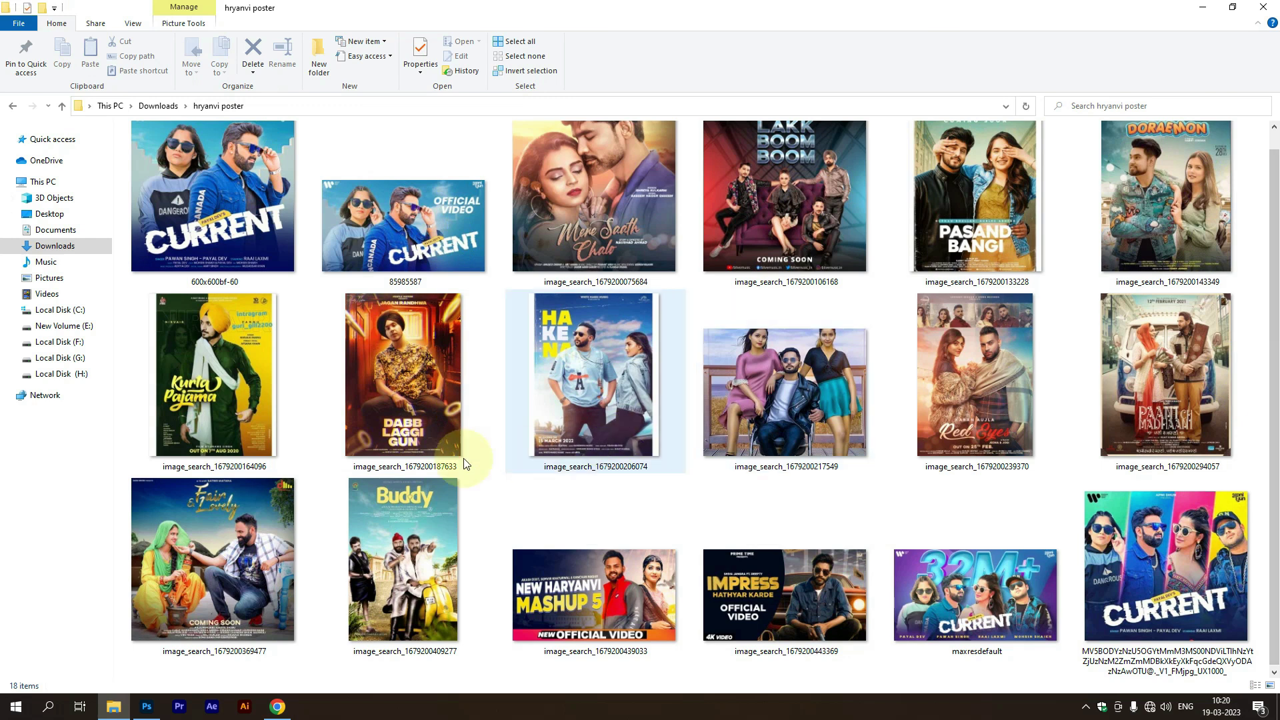
left_click(261, 420)
mouse_move(260, 419)
left_mouse_down()
mouse_move(169, 672)
mouse_move(387, 502)
left_mouse_up()
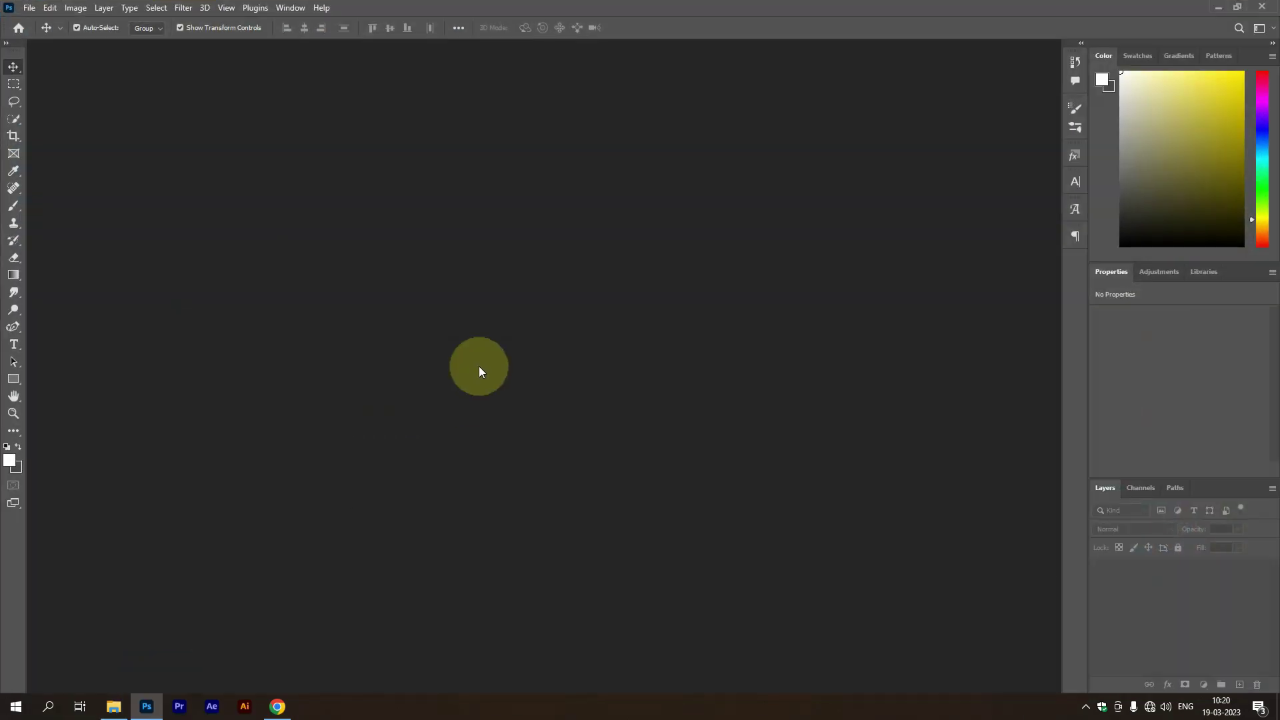
Open the Kurta Pajama poster in Photoshop and unlock its Background layer
left_click_drag(478, 366, 478, 366)
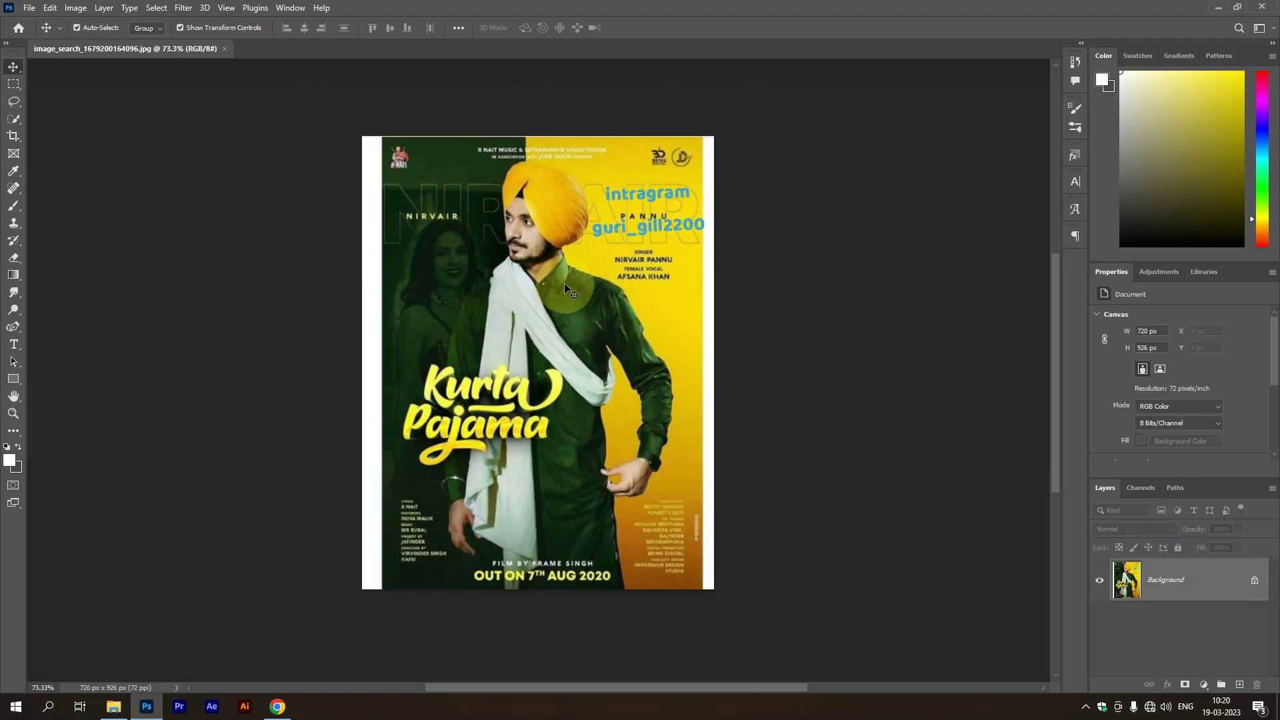
scroll(576, 280, "up", 1)
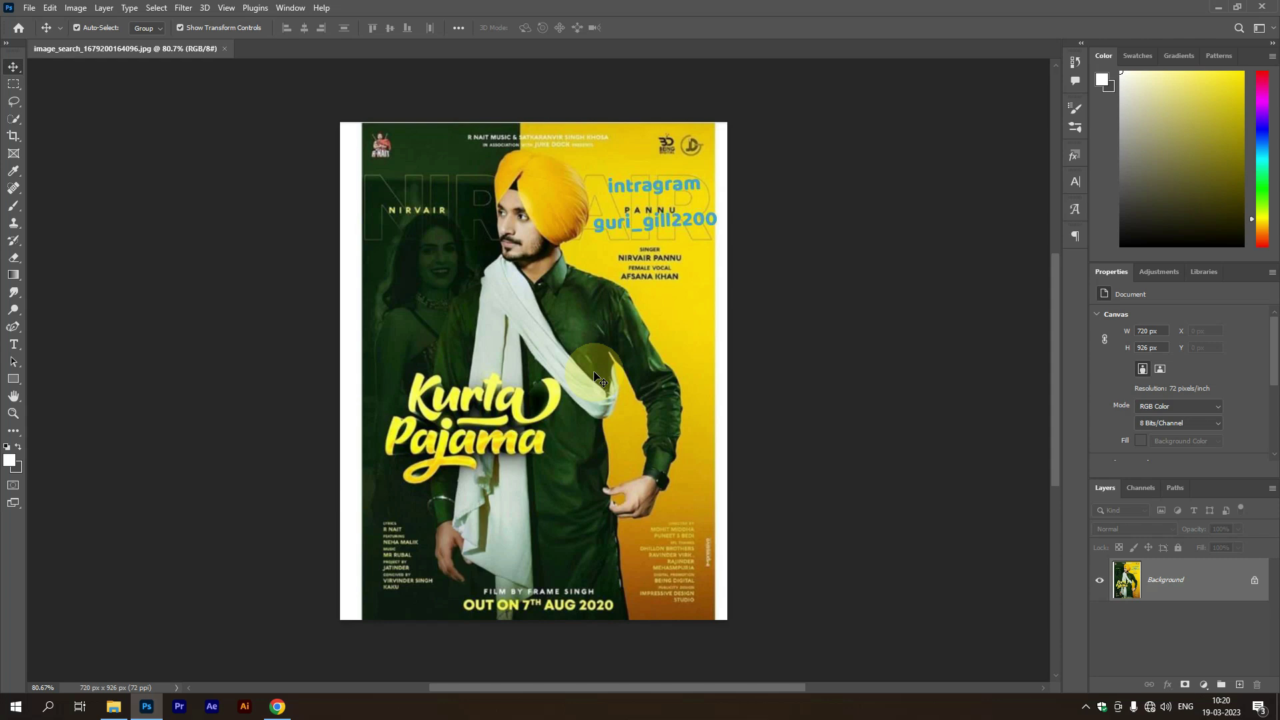
left_click(1254, 580)
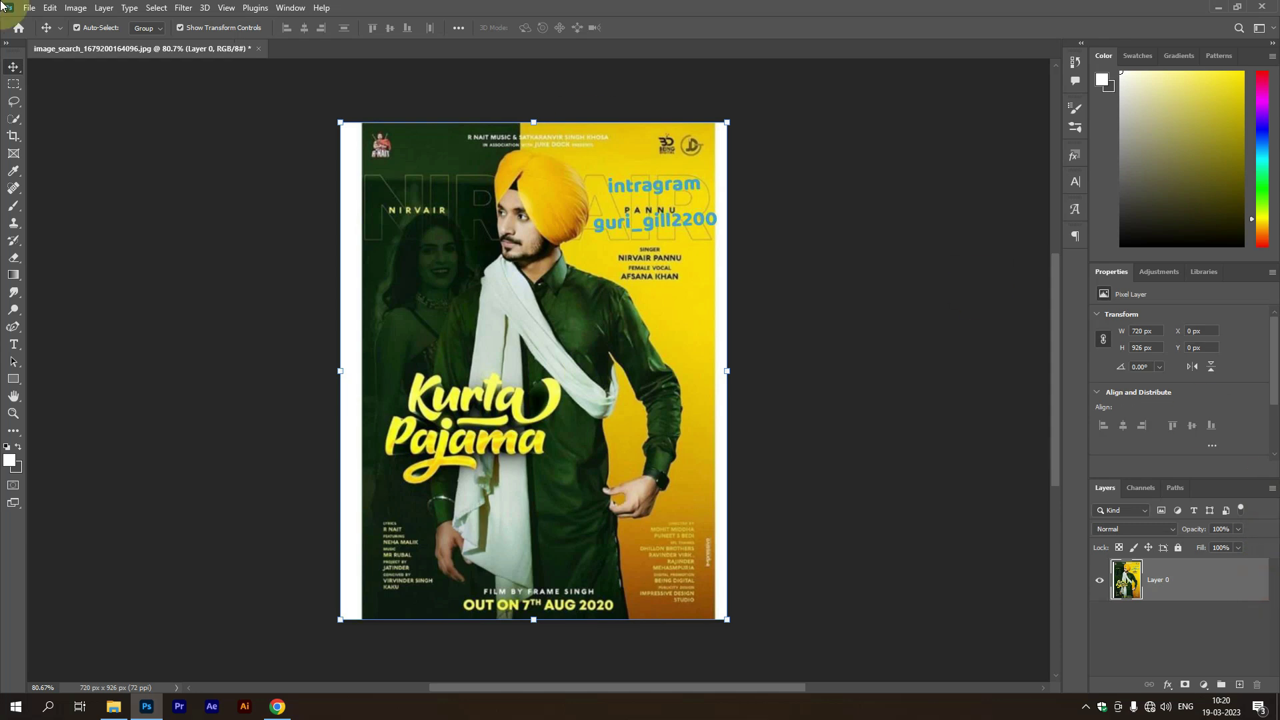
scroll(691, 329, "down", 1)
scroll(747, 334, "up", 1)
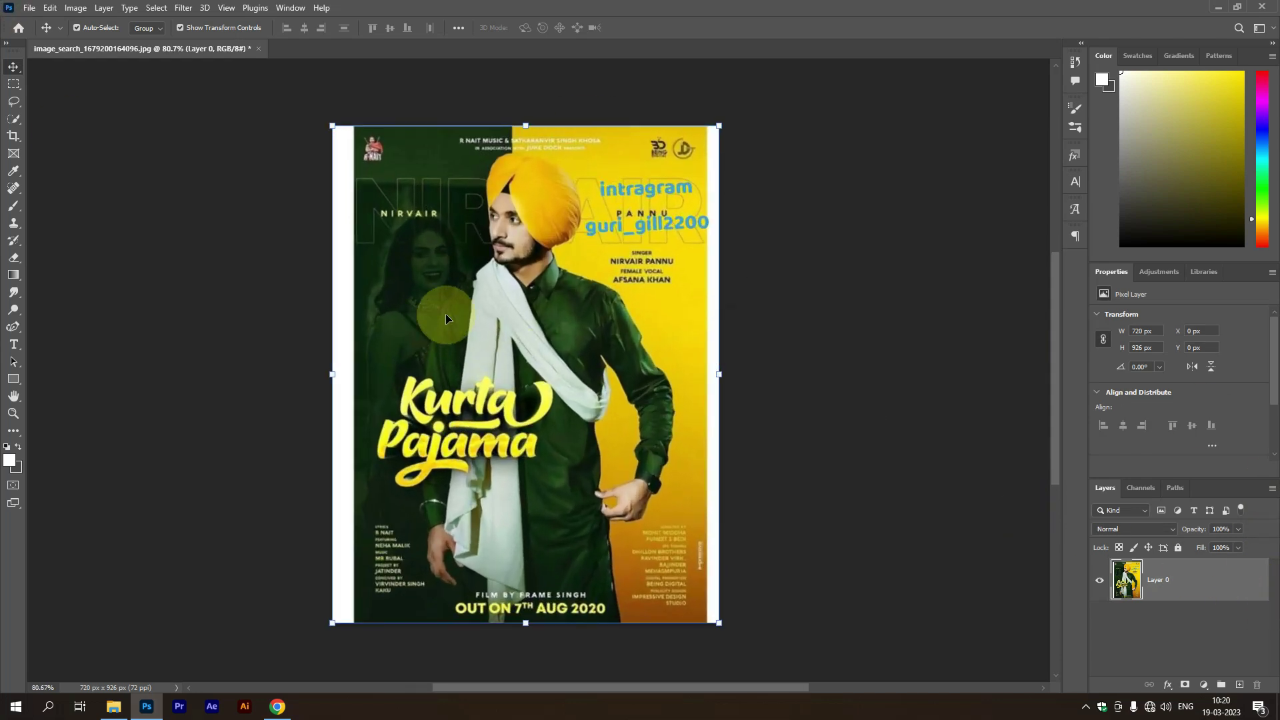
Resize the image to 300 ppi resolution (3000×3858 px) in Image Size
left_click(75, 7)
left_click(115, 108)
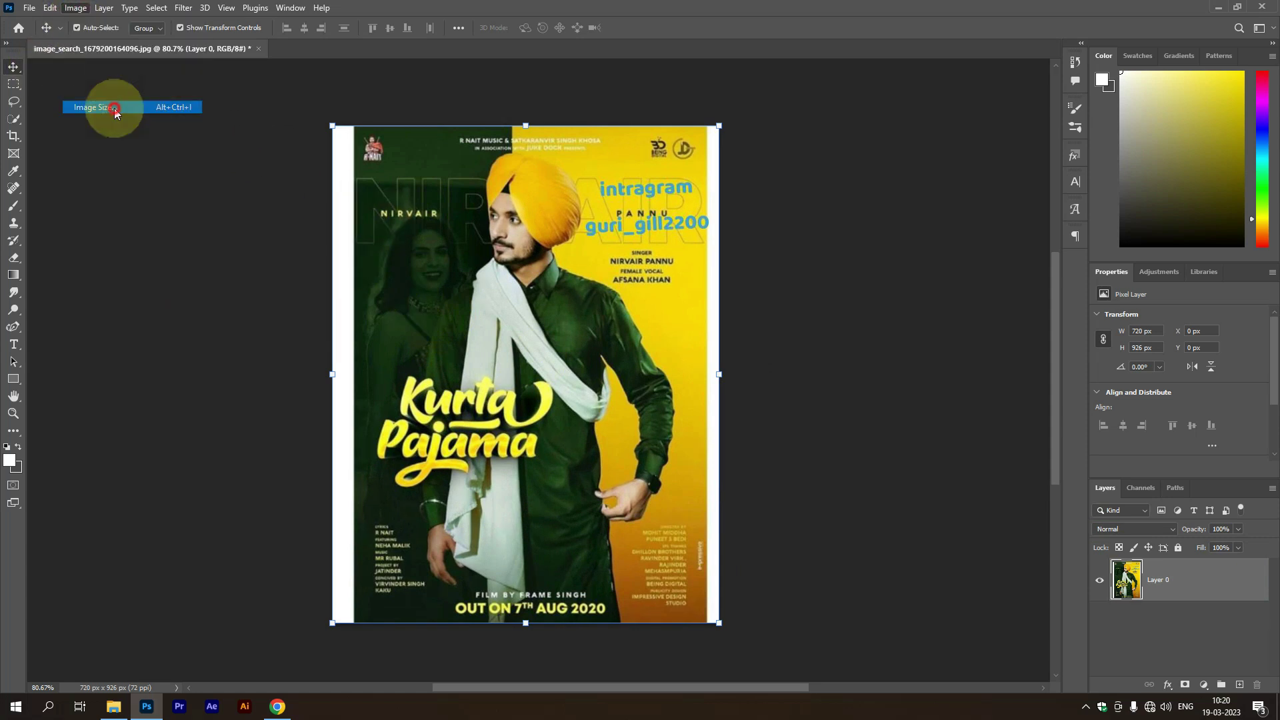
double_click(724, 261)
type("300")
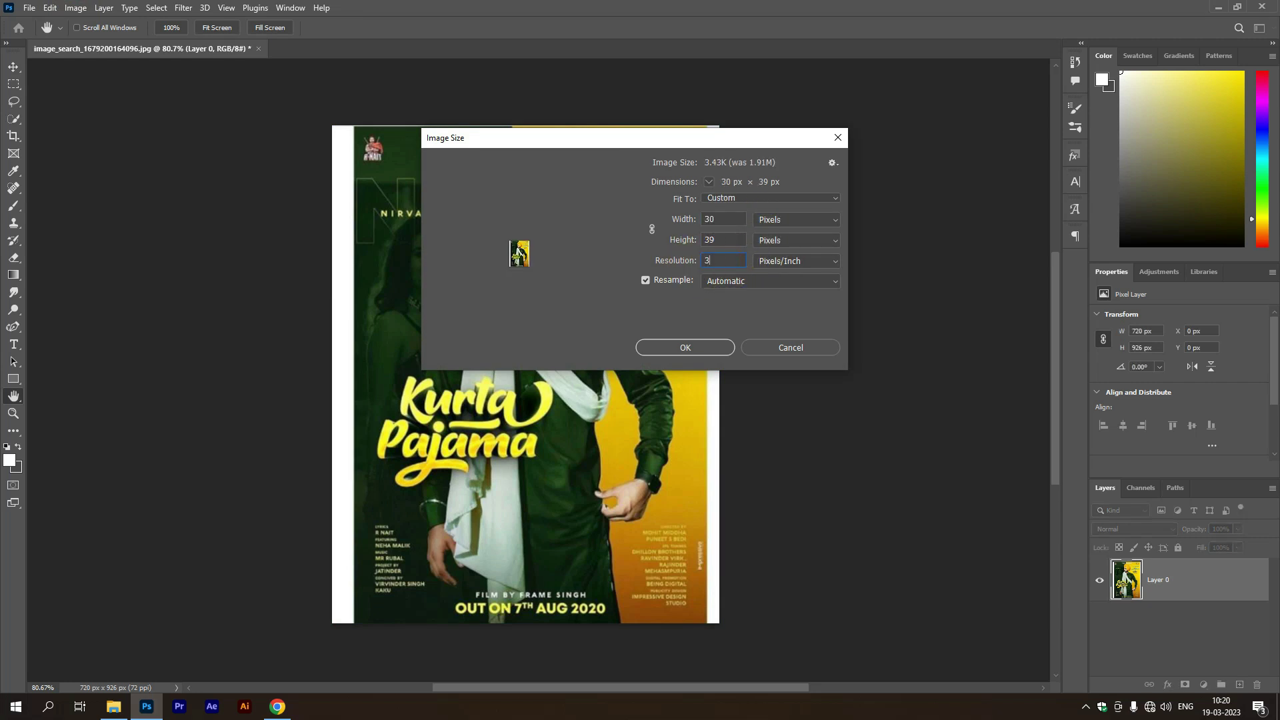
left_click(712, 347)
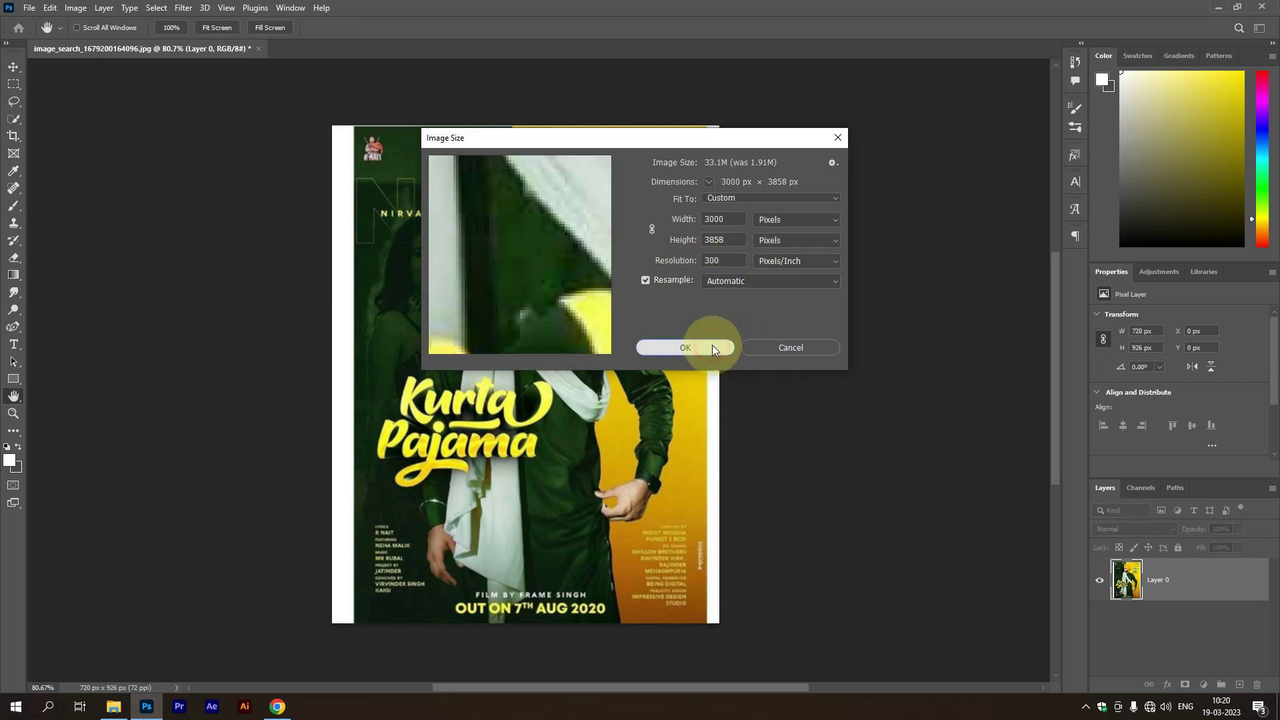
Add an empty new layer, select the poster layer, and return to the poster folder
key("v")
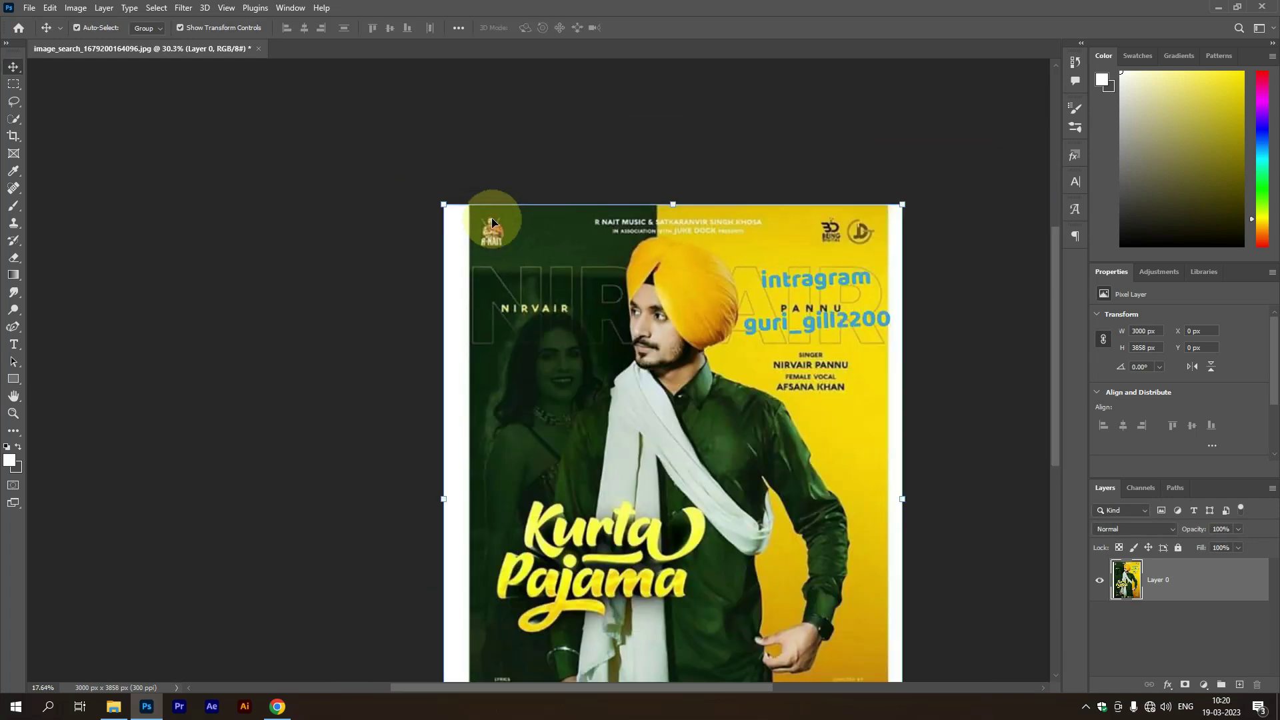
left_click(1239, 685)
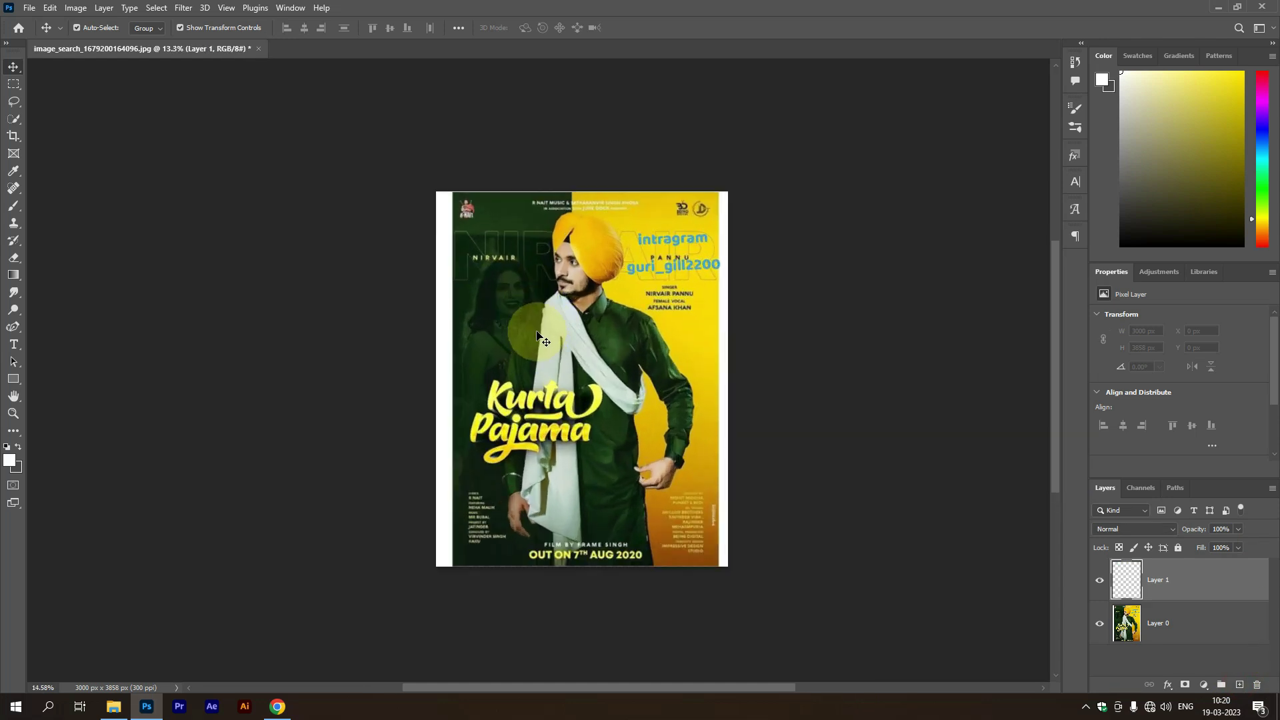
left_click(539, 335)
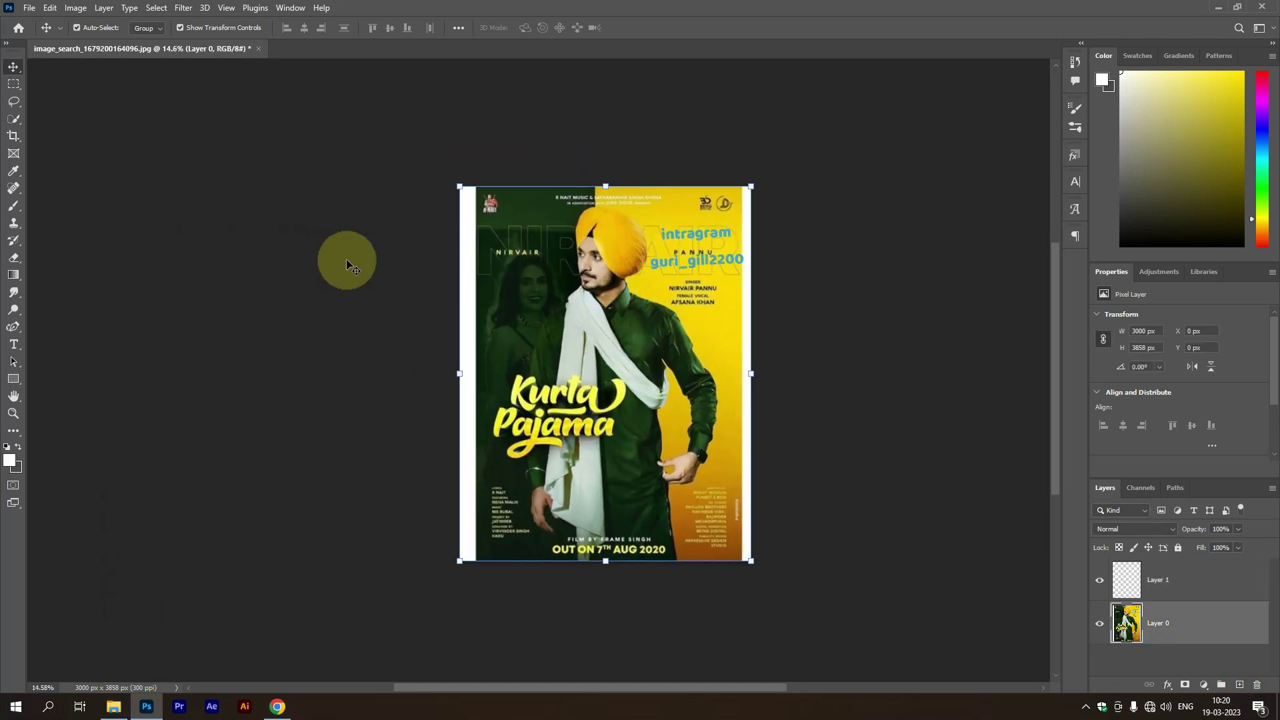
left_click(113, 707)
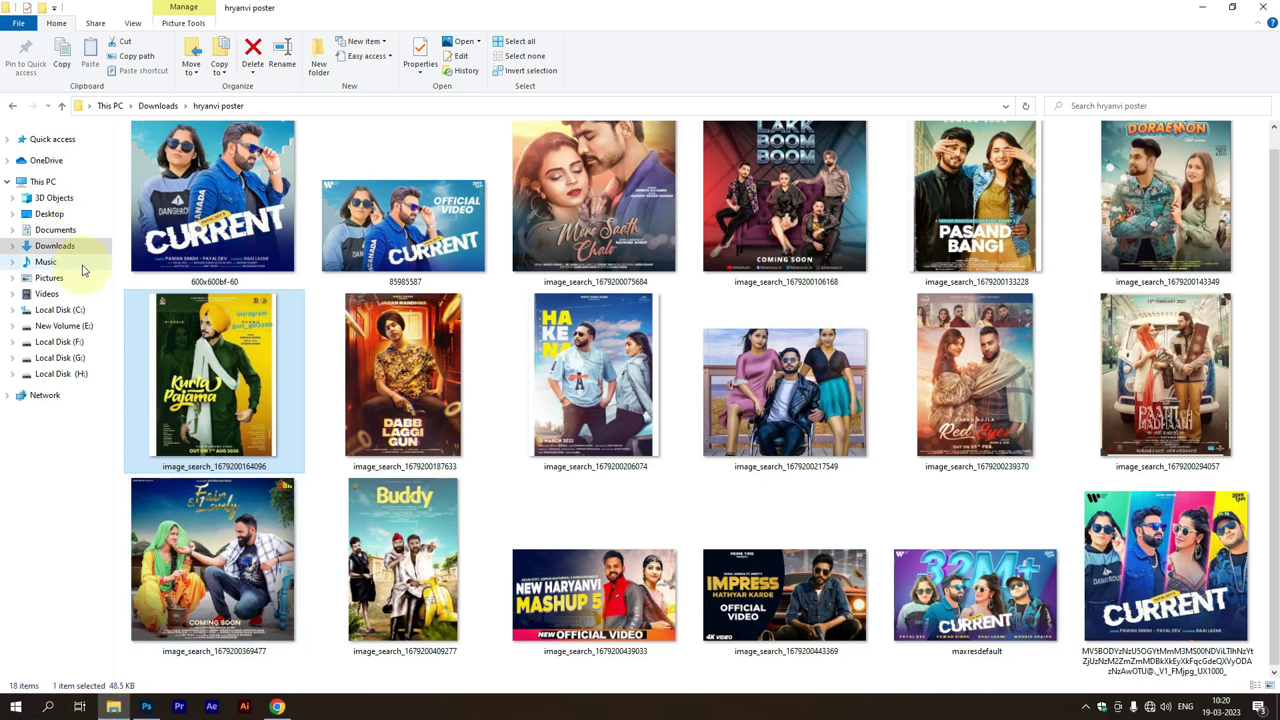
Rename the Kurta Pajama poster file to cfd and drag it into Photoshop
right_click(199, 418)
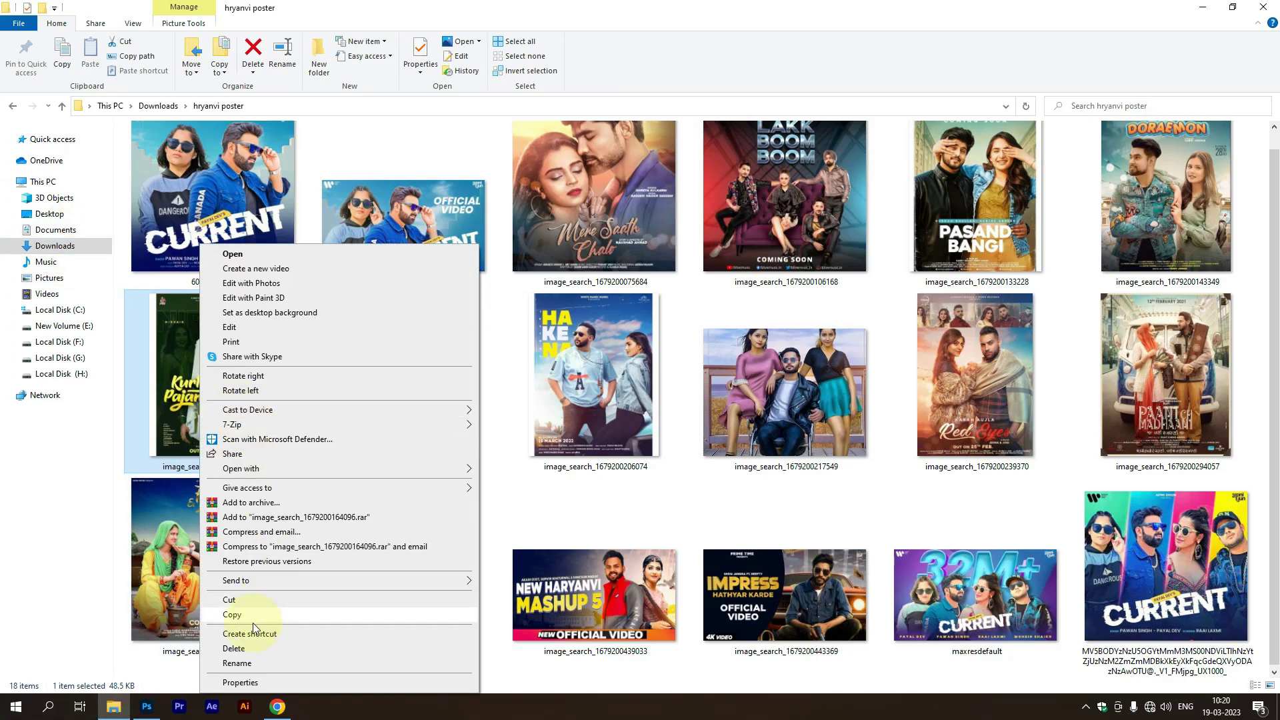
left_click(243, 663)
type("cfd")
key("Return")
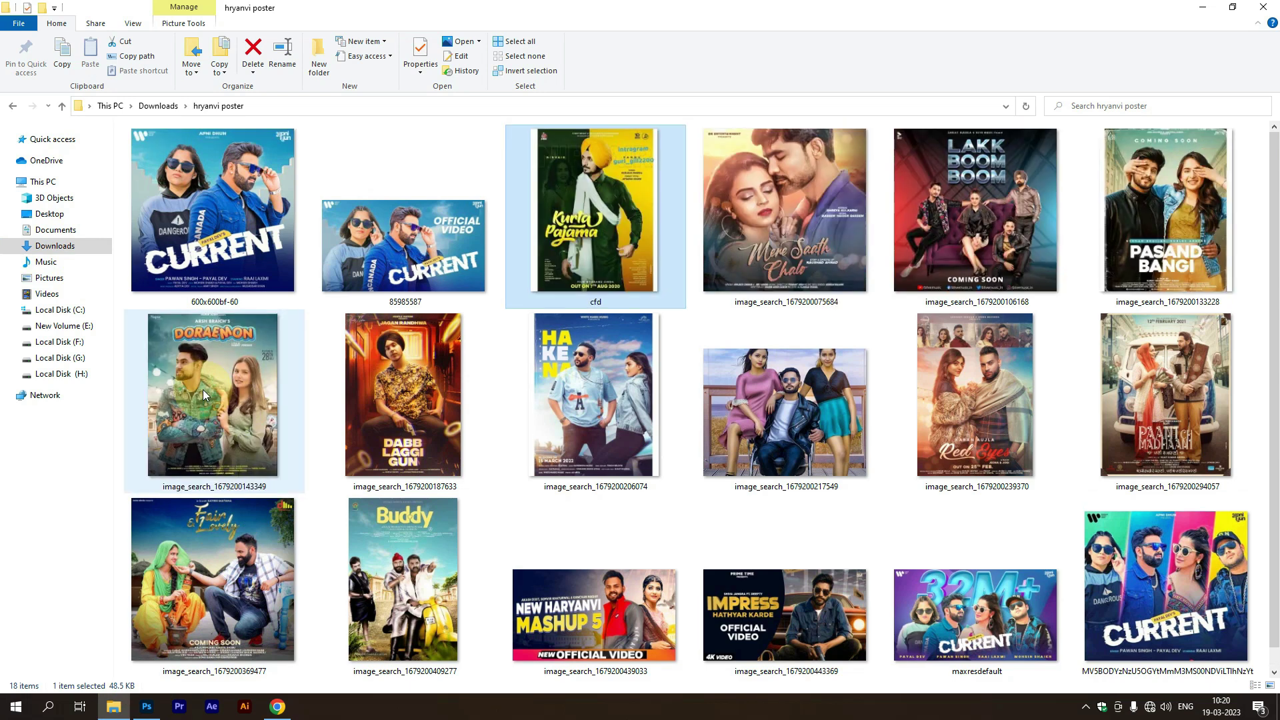
mouse_move(598, 226)
left_mouse_down()
mouse_move(146, 707)
mouse_move(318, 49)
mouse_move(426, 119)
mouse_move(170, 155)
left_mouse_up()
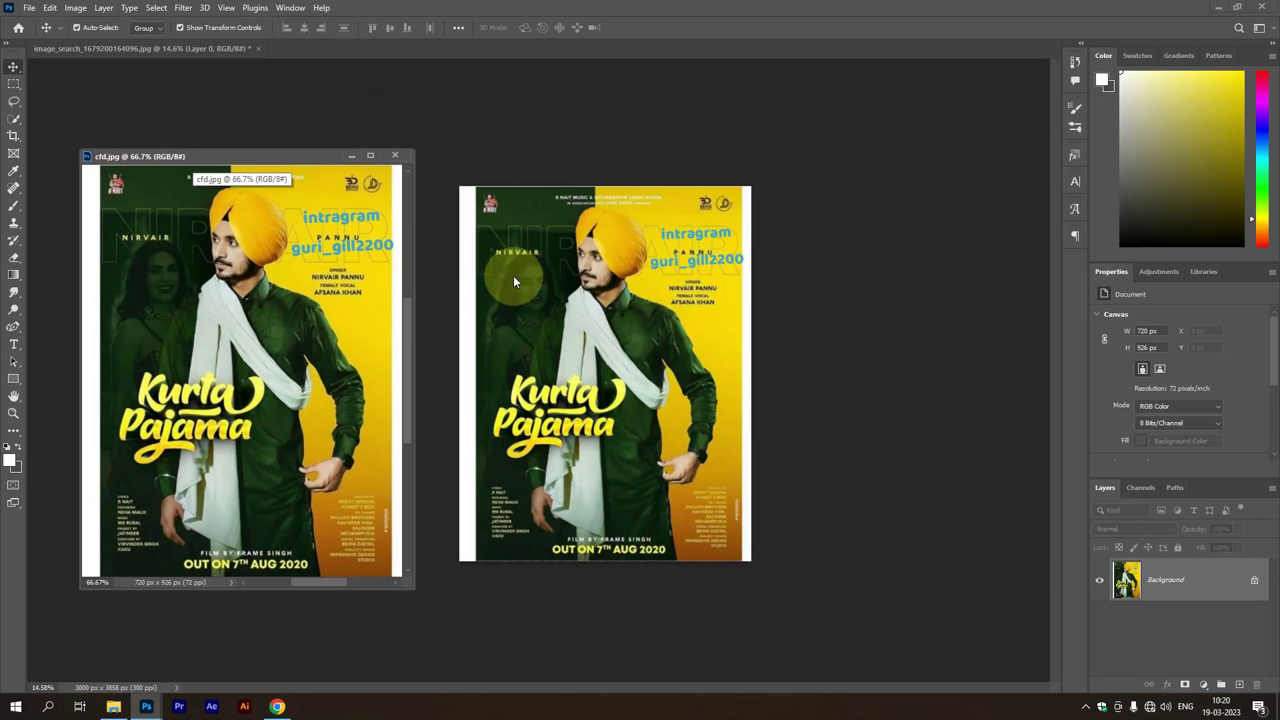
Bring the cfd reference document forward beside the poster and choose the Rectangle tool
left_click(384, 264)
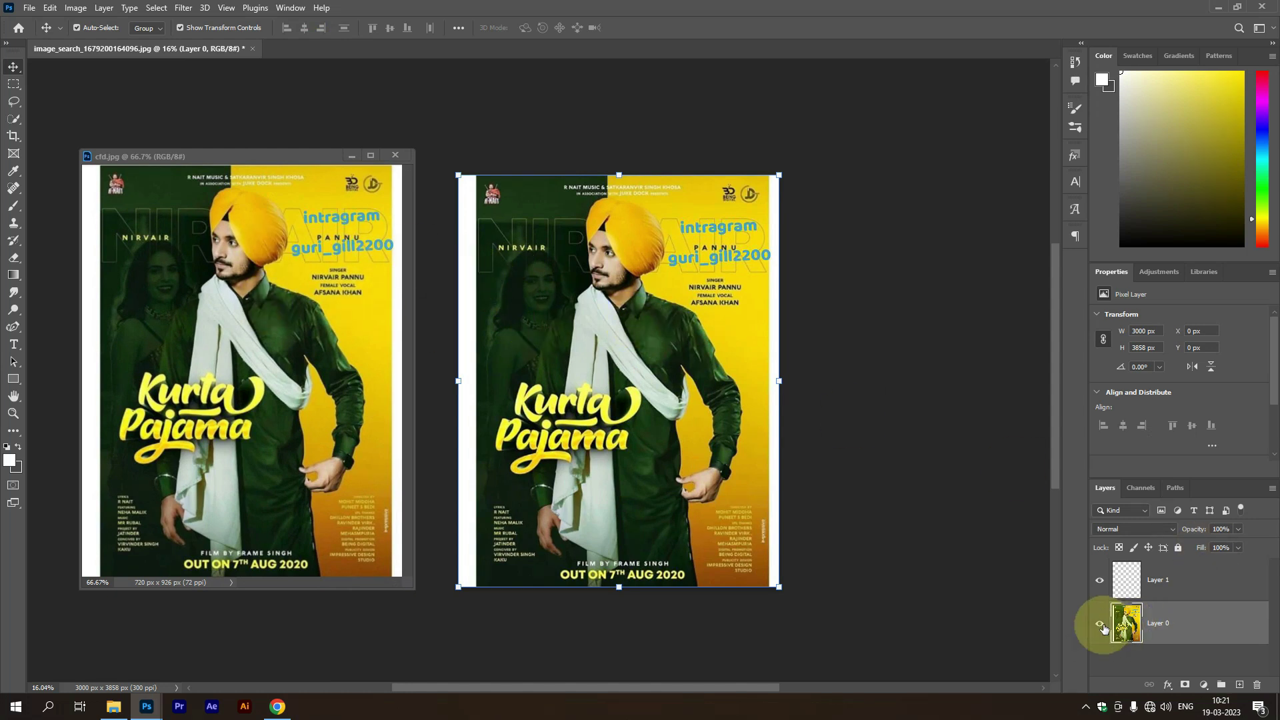
scroll(653, 394, "up", 1)
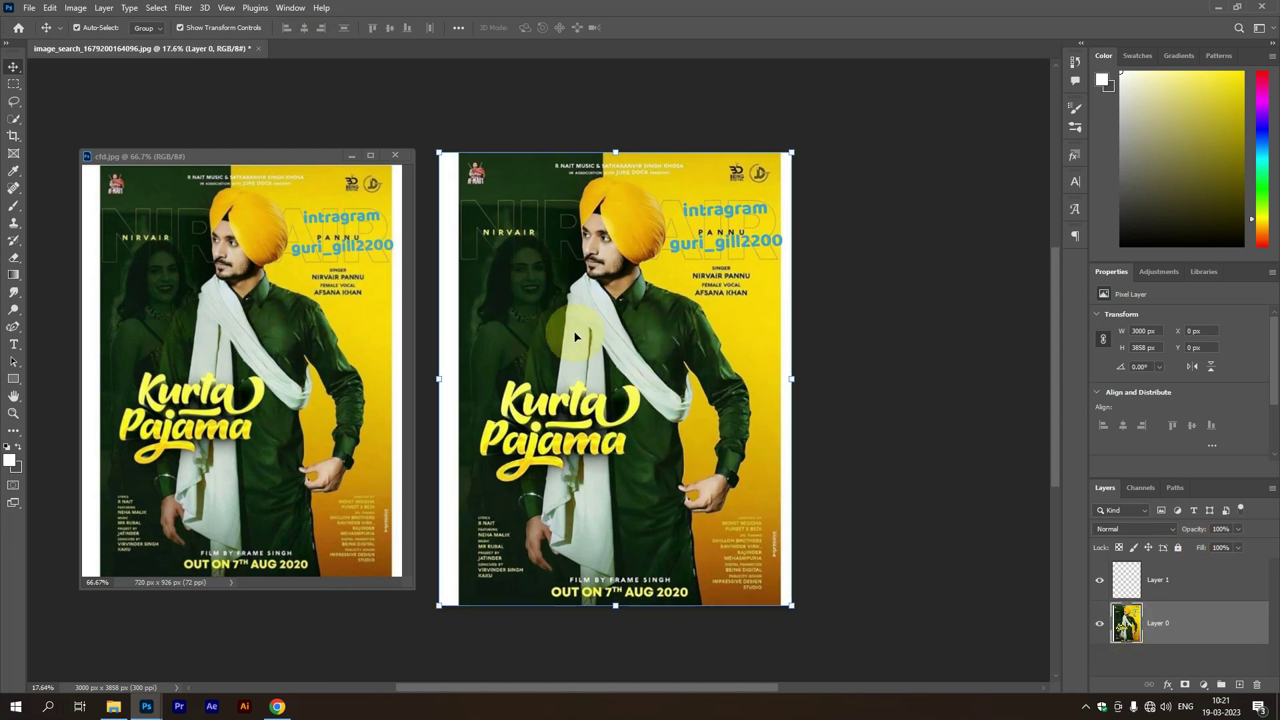
scroll(575, 337, "down", 1)
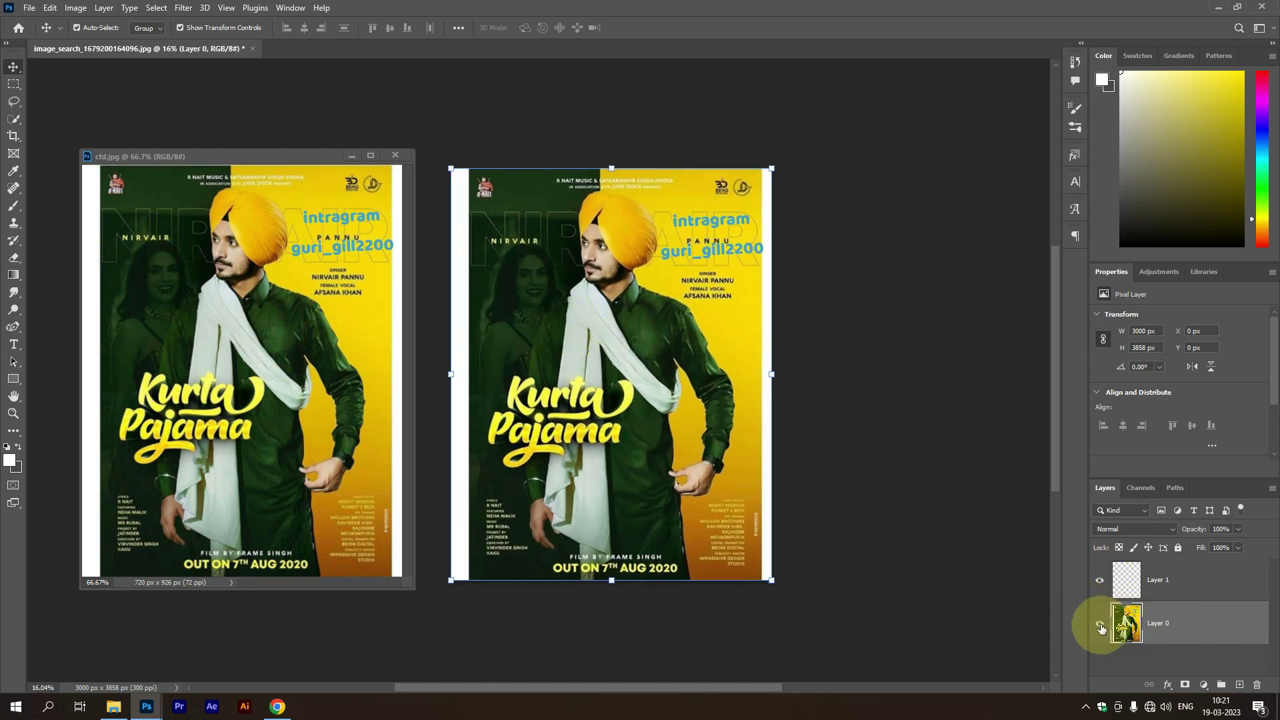
scroll(577, 275, "up", 2)
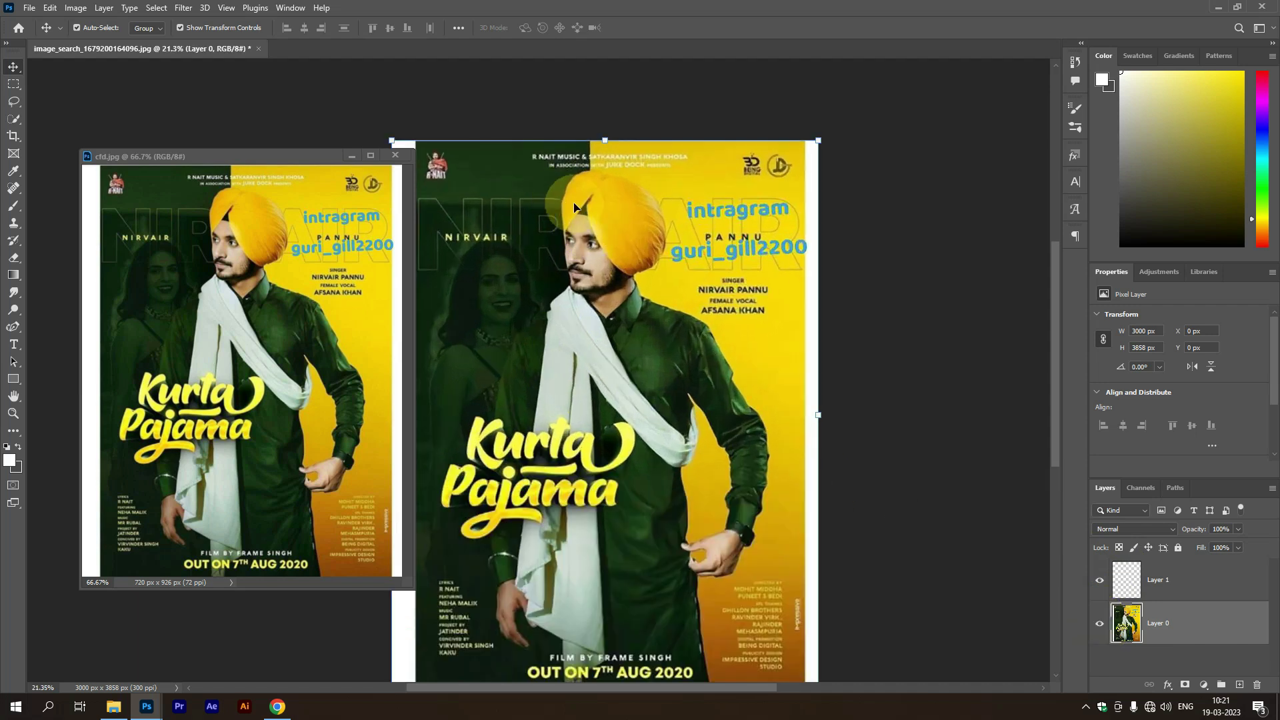
scroll(619, 280, "down", 1)
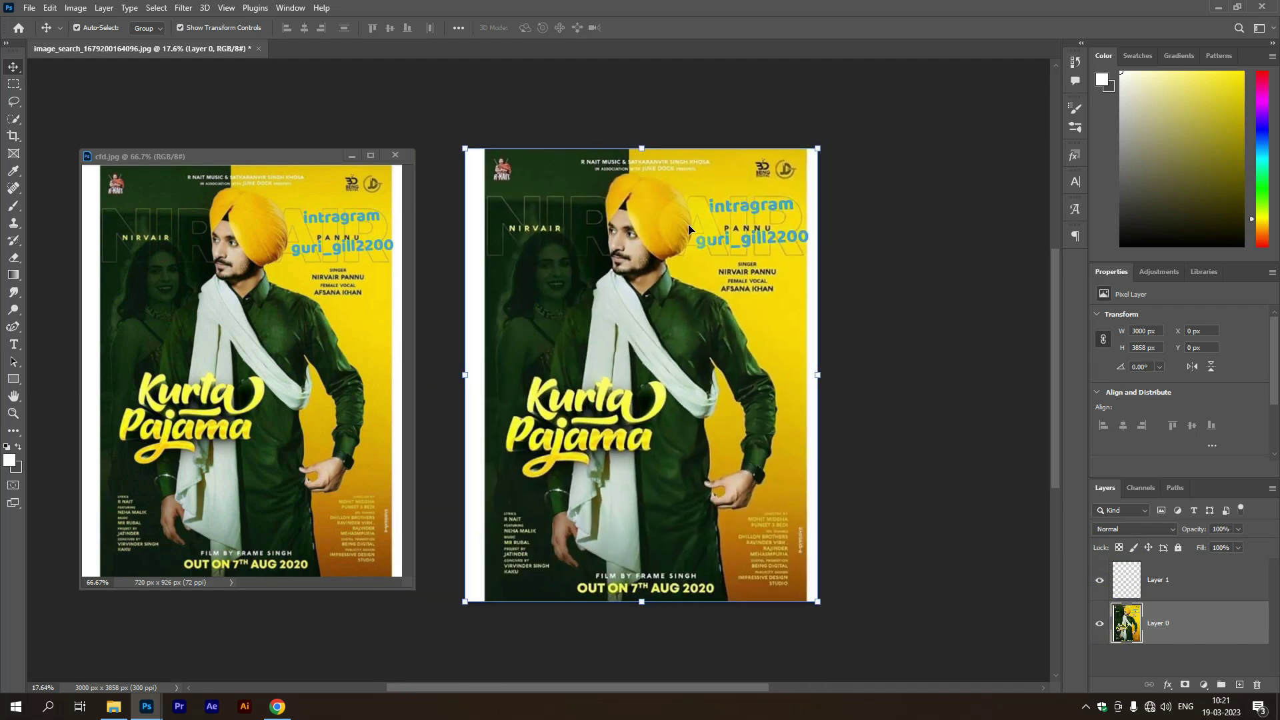
left_click(13, 378)
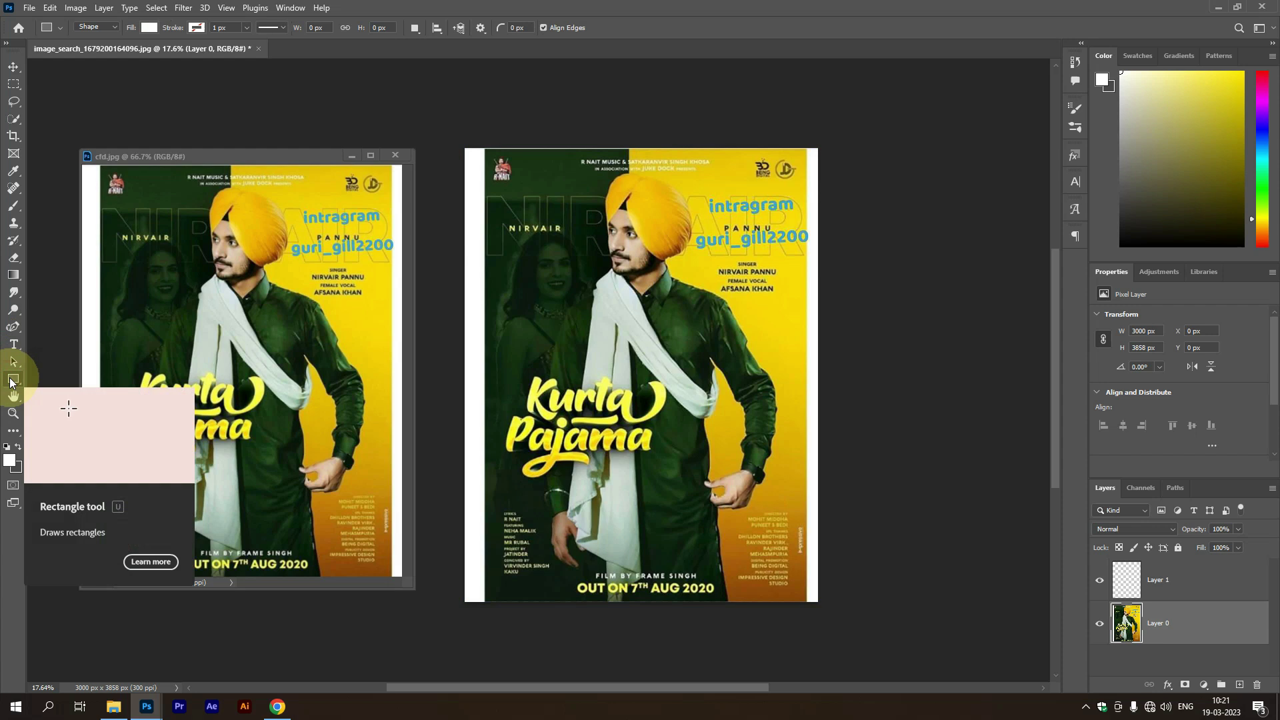
Draw a tall rectangle covering the poster's left half
left_click_drag(458, 140, 650, 622)
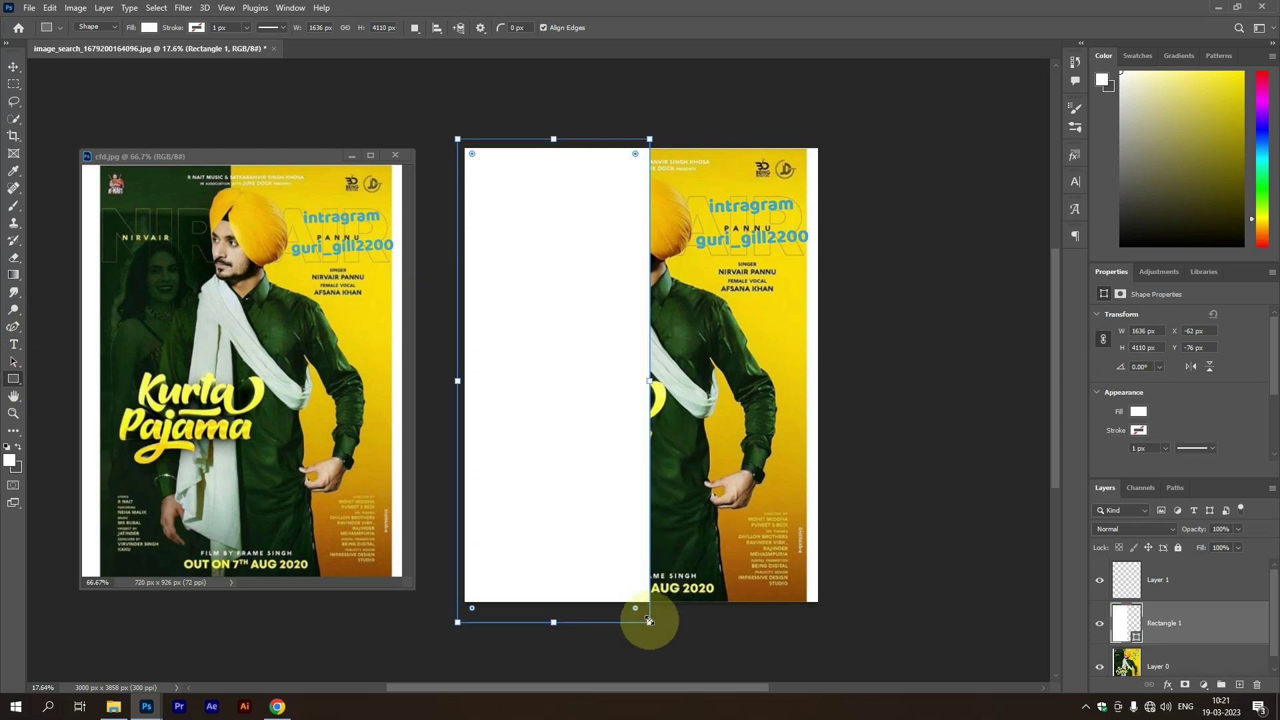
left_click(12, 171)
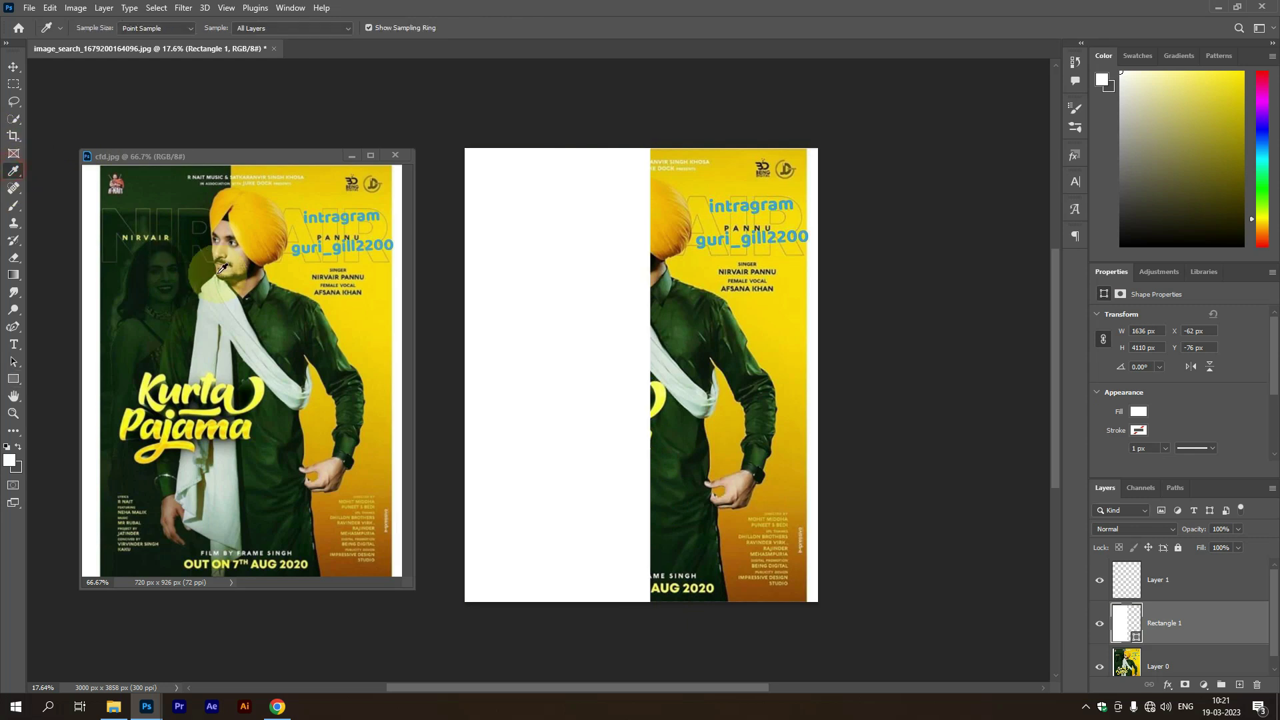
left_click(178, 191)
left_click(13, 67)
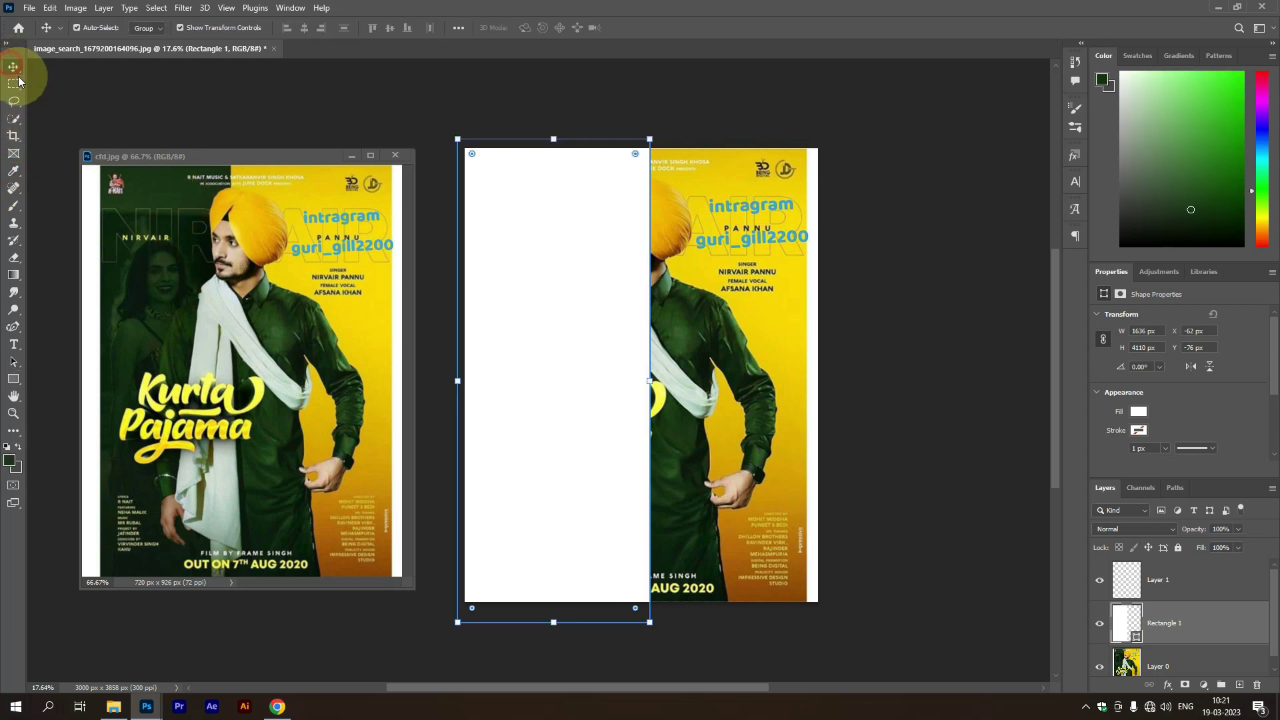
left_click(13, 379)
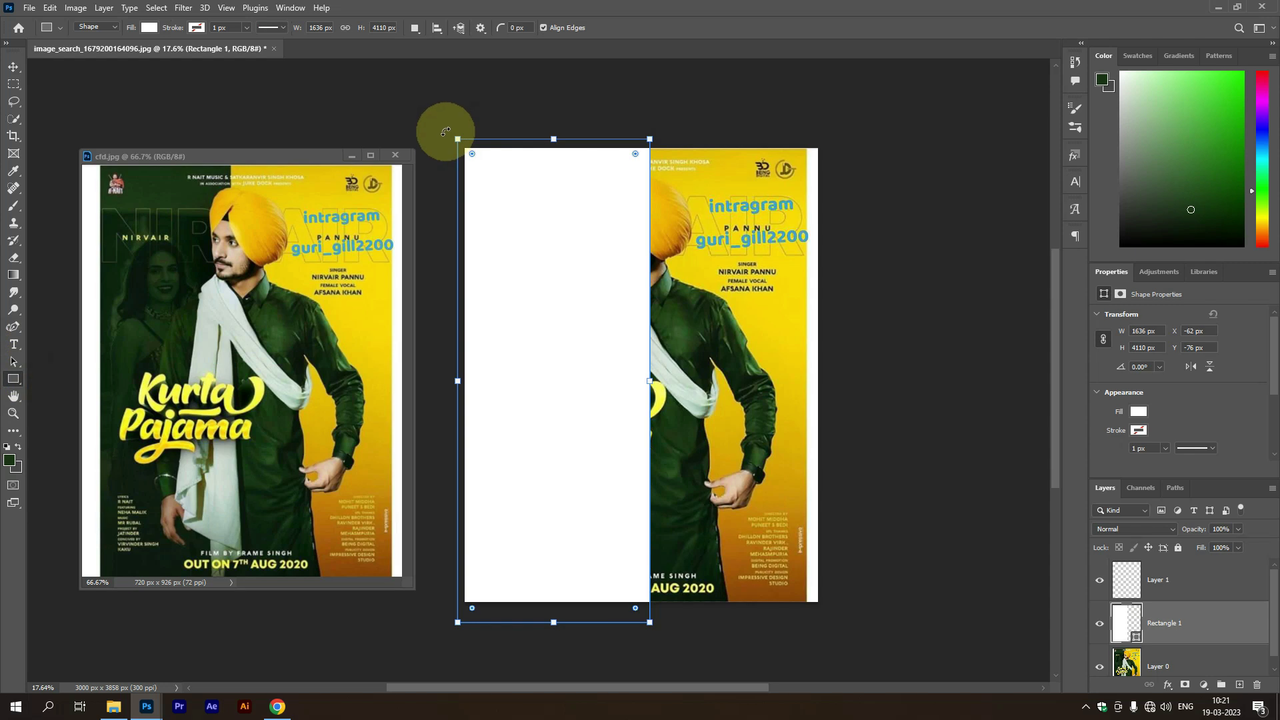
left_click_drag(448, 129, 646, 622)
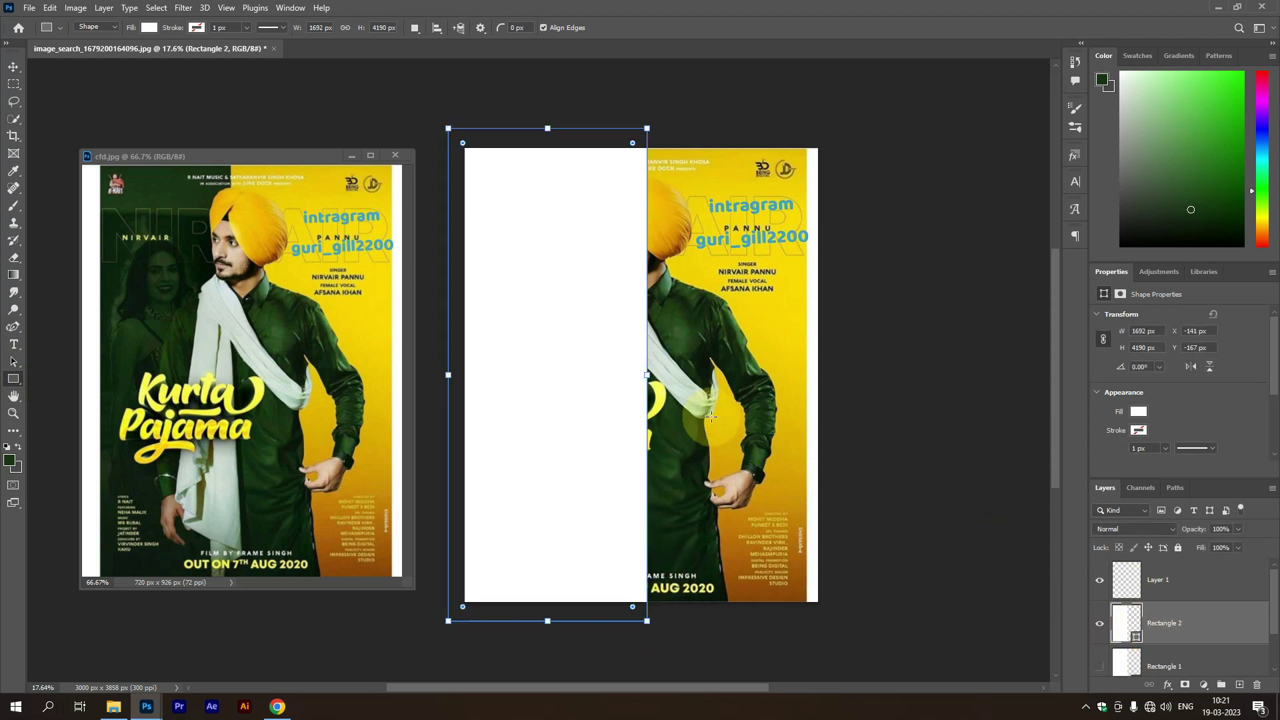
left_click(12, 66)
Fill the rectangle with dark green #1d3819 sampled from the cfd reference
left_click(1138, 411)
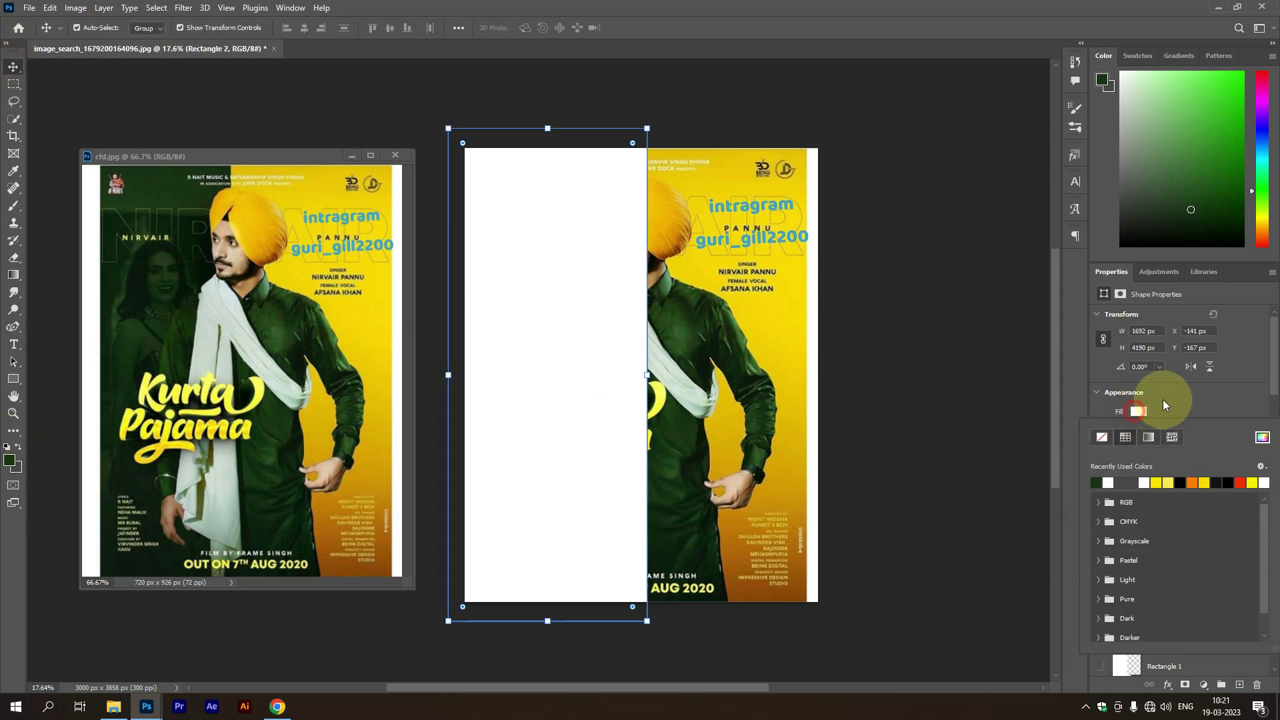
left_click(1262, 439)
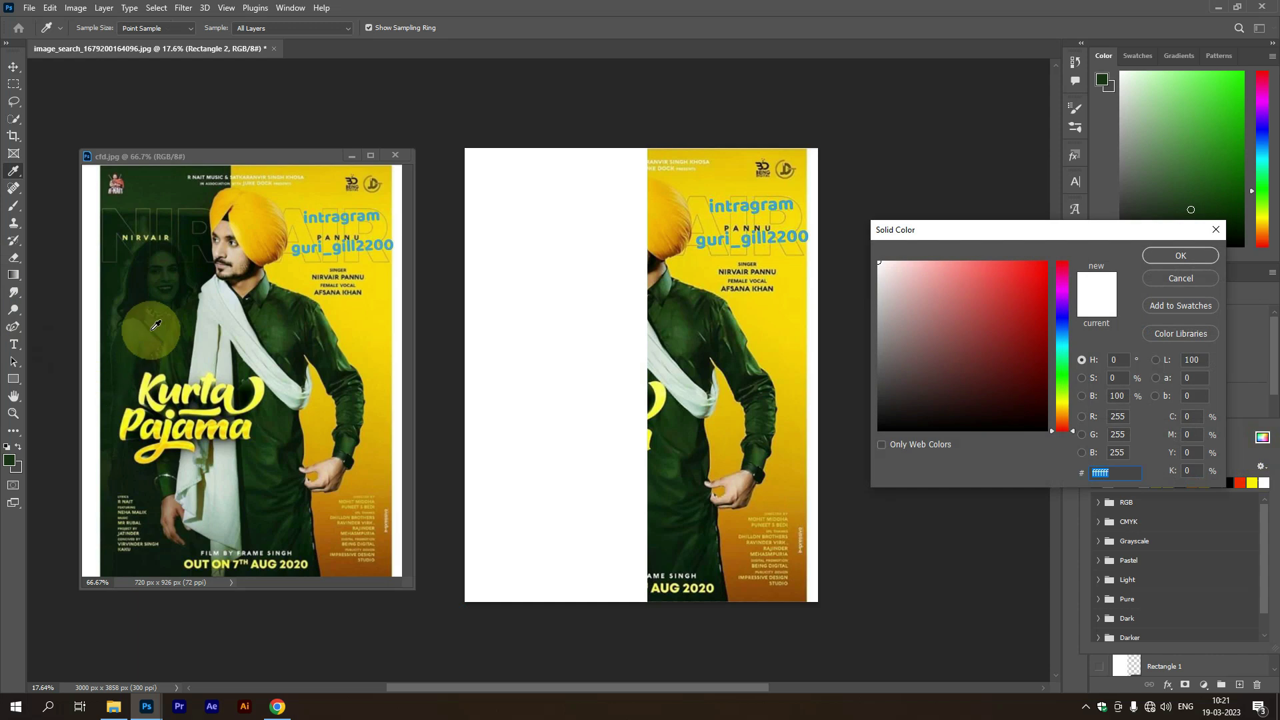
left_click(176, 180)
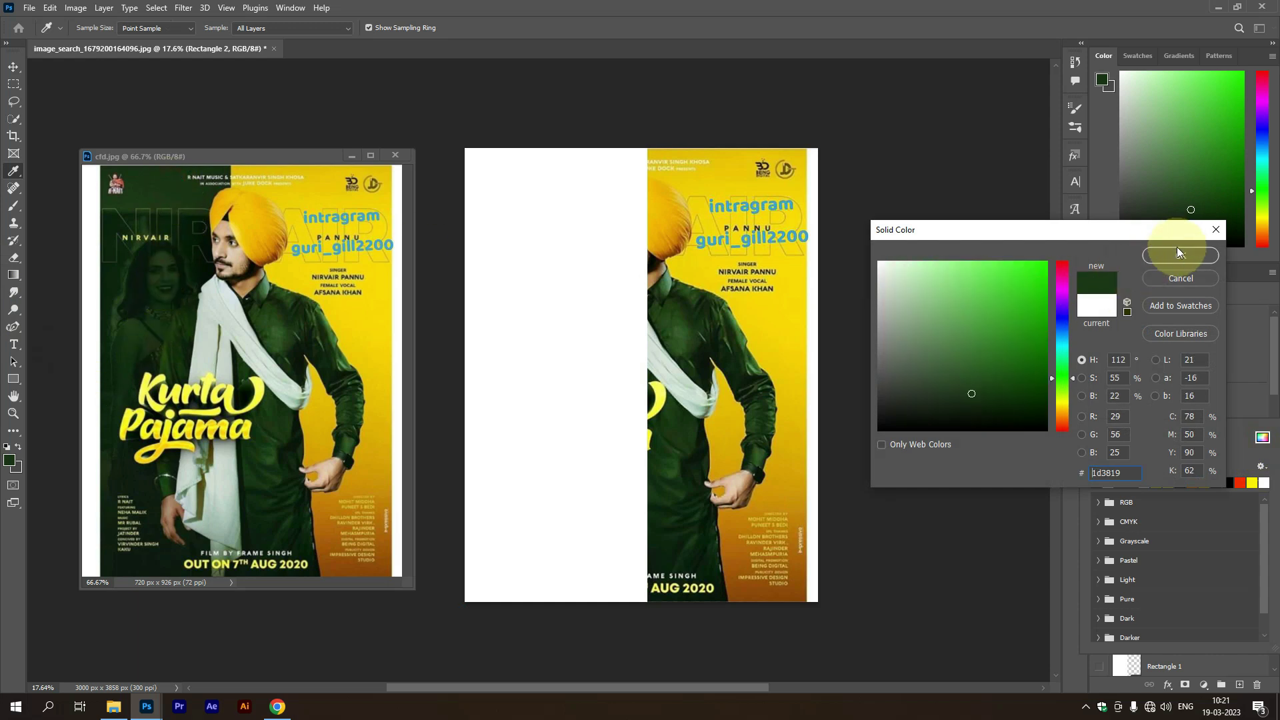
left_click(1178, 253)
left_click(966, 278)
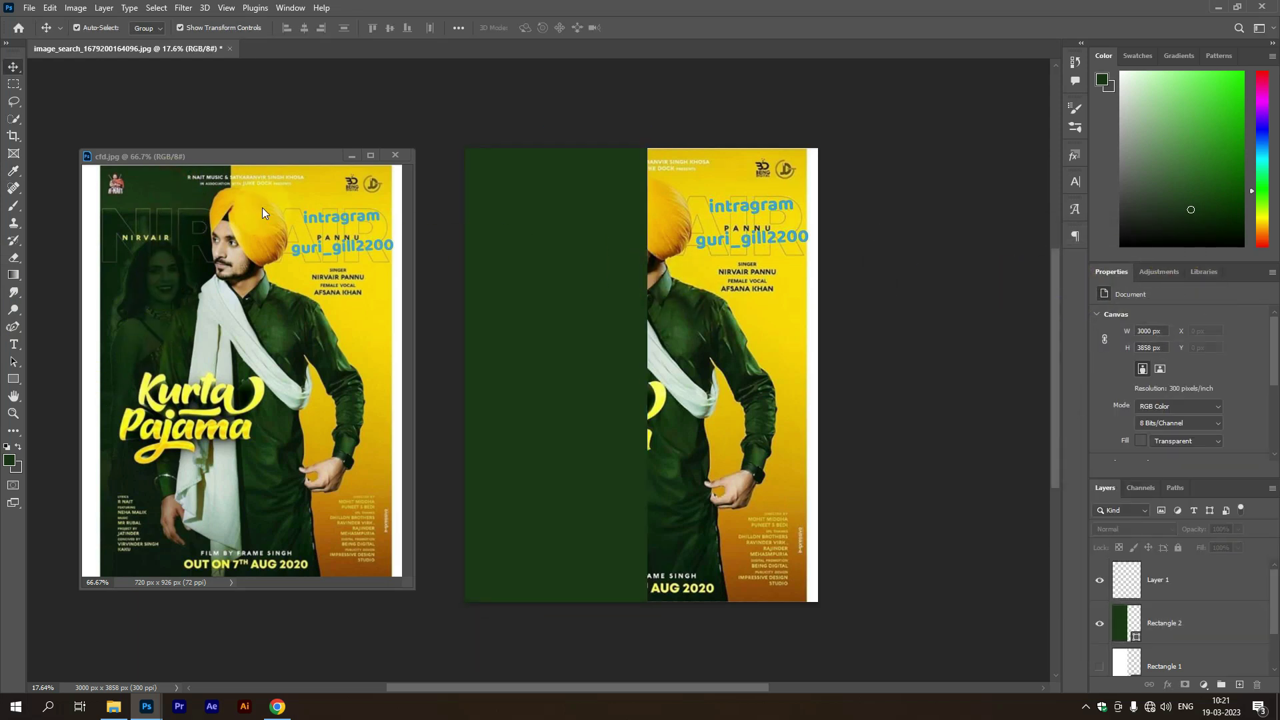
left_click(609, 258)
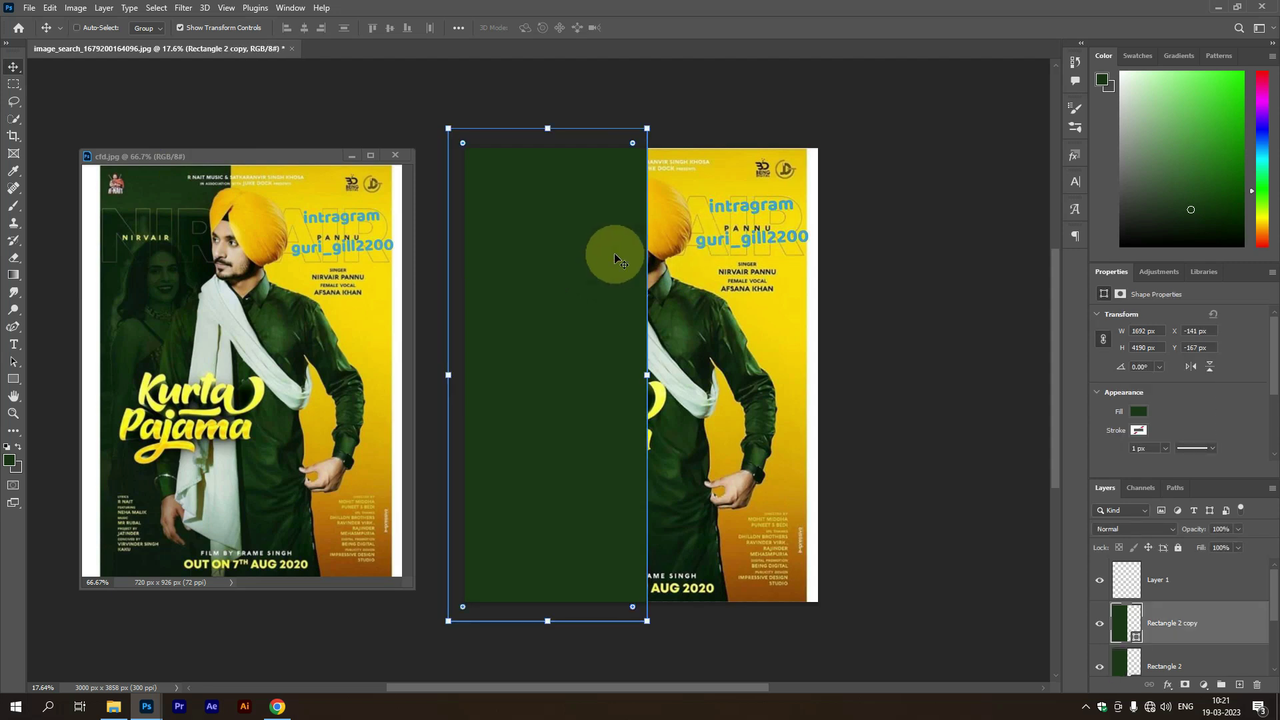
Fill the copied panel with yellow #eeca04 and move it to the poster's right half
left_click(1138, 411)
left_click(1262, 438)
left_click(326, 182)
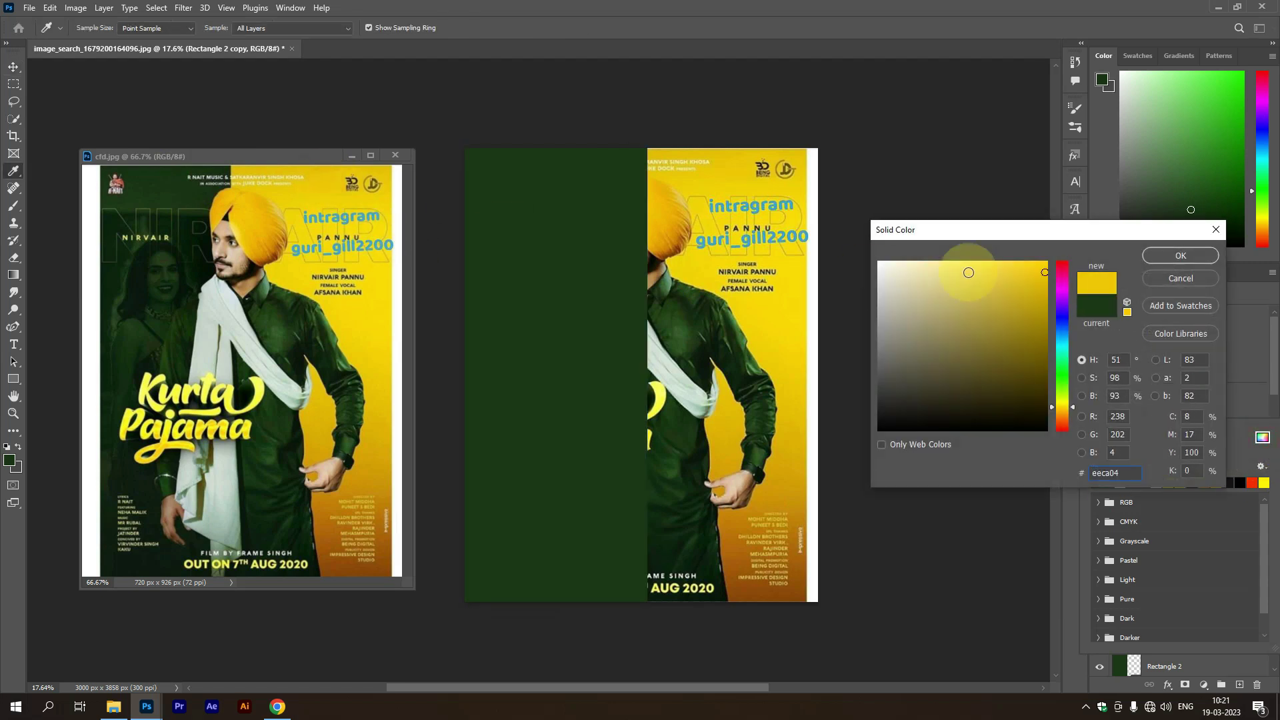
left_click(1180, 255)
mouse_move(580, 328)
left_mouse_down()
mouse_move(782, 328)
mouse_move(769, 331)
left_mouse_up()
left_click(918, 340)
left_click(723, 320)
left_click(543, 309)
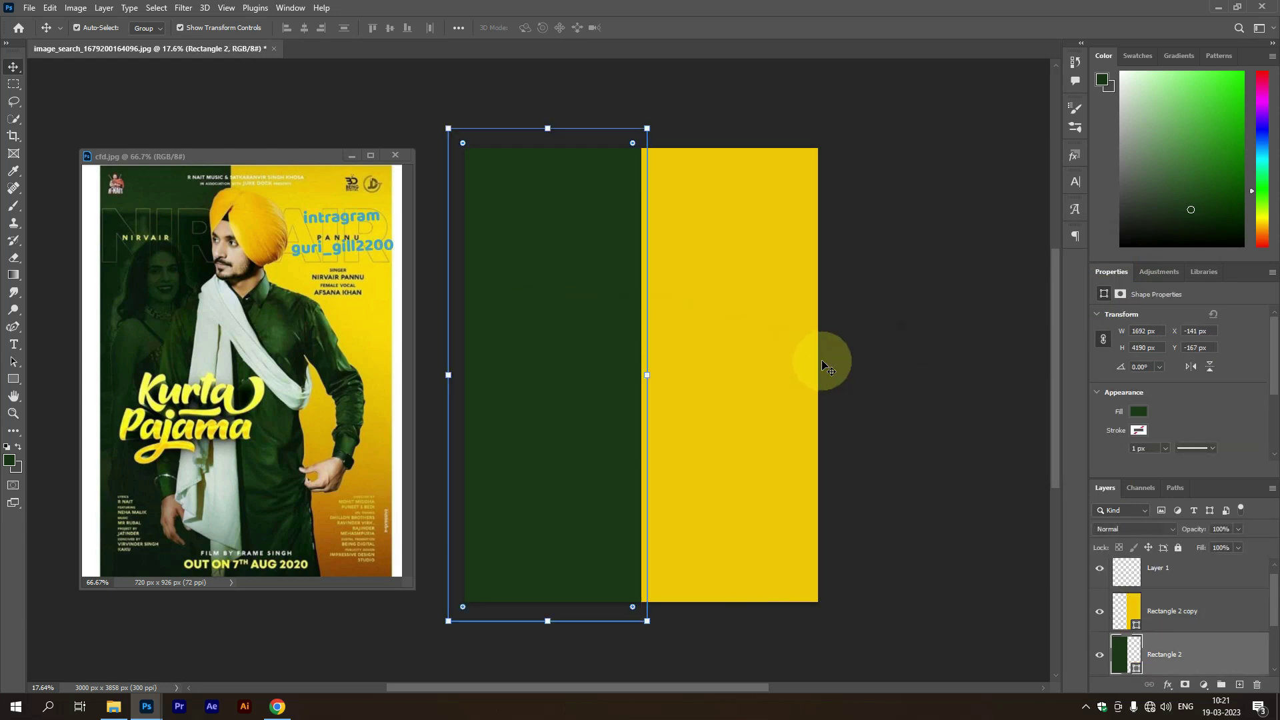
Zoom in on the cfd reference poster, then return and select the green panel
left_click(877, 355)
left_click(390, 486)
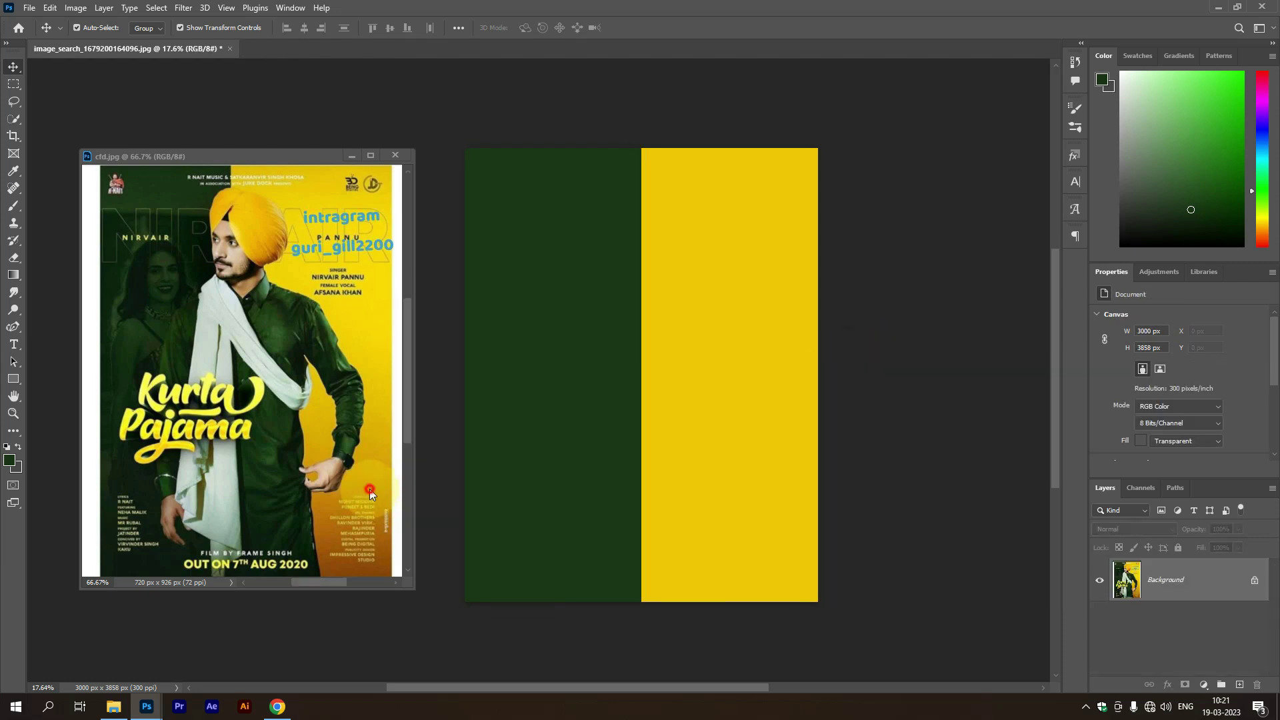
scroll(385, 472, "down", 2)
scroll(385, 472, "up", 1)
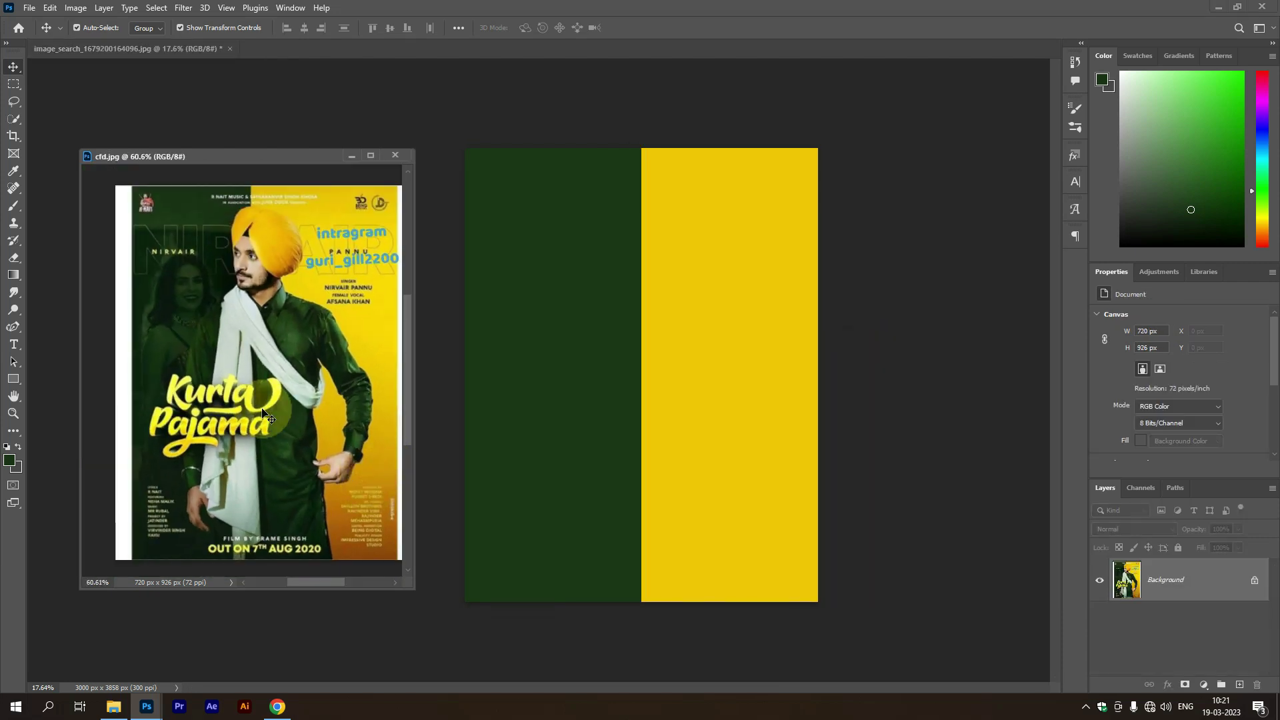
scroll(347, 456, "down", 1)
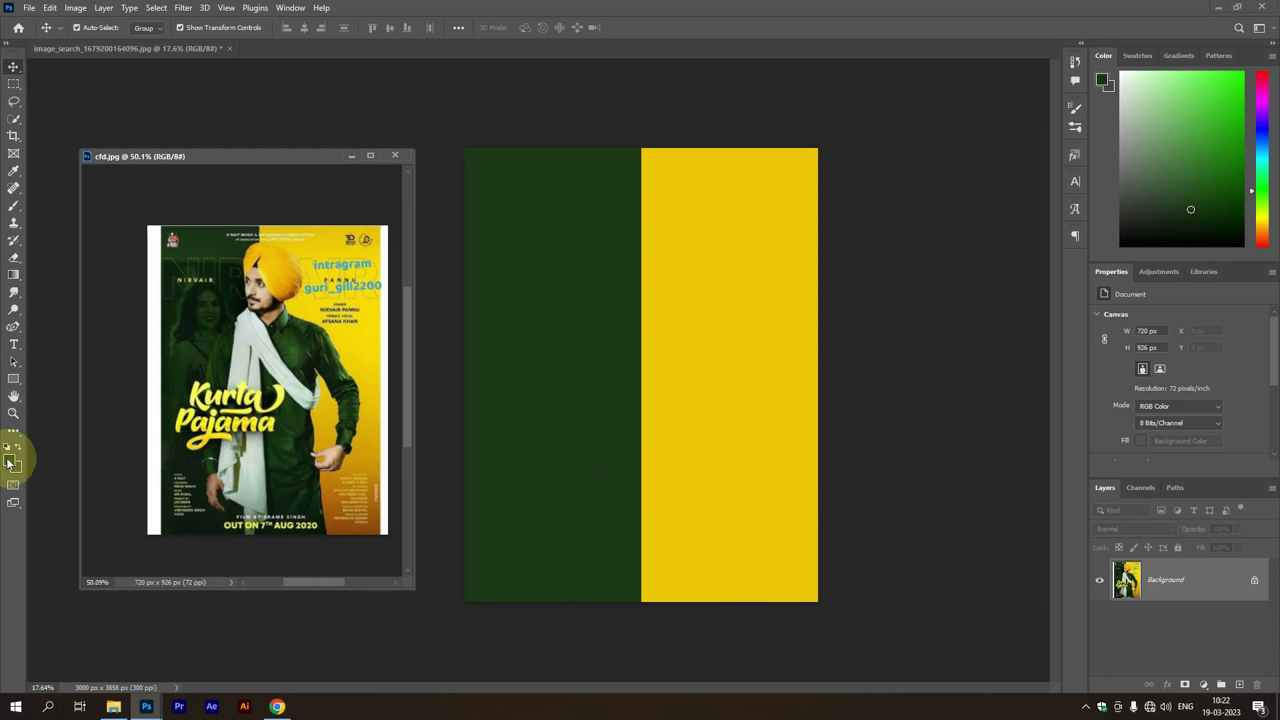
left_click(13, 378)
key("ctrl+plus")
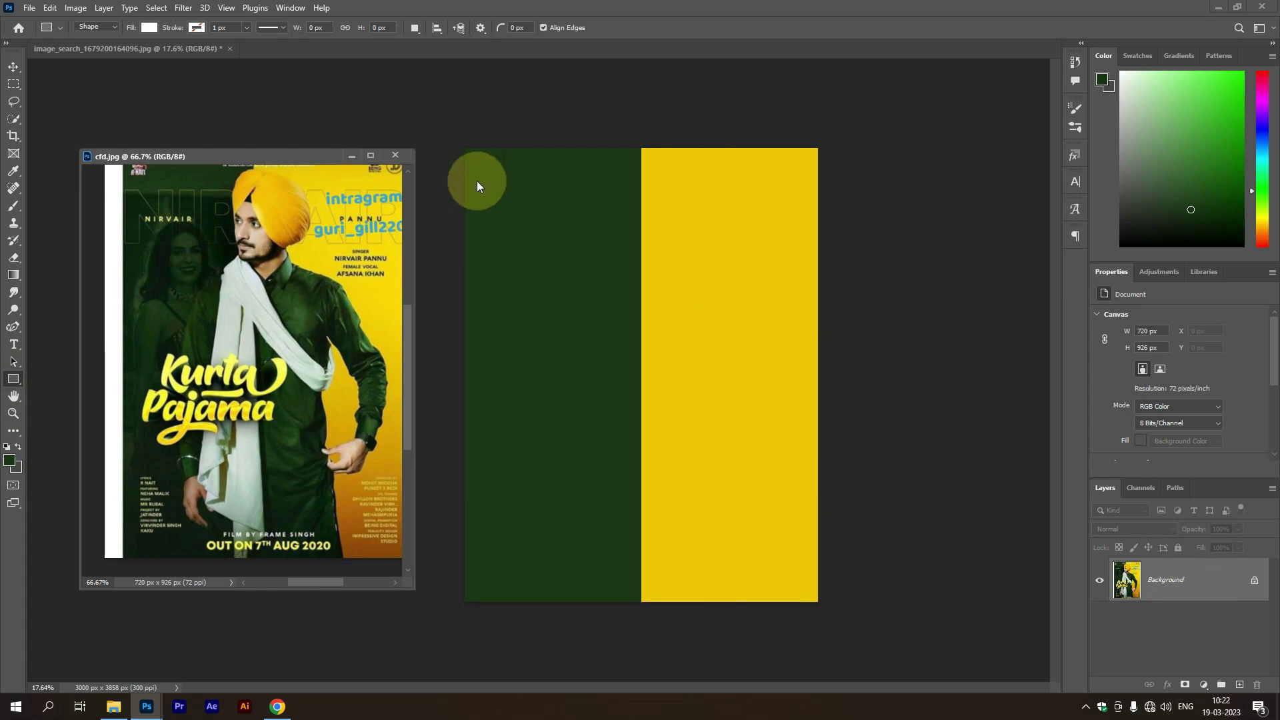
left_click(16, 67)
left_click(648, 279)
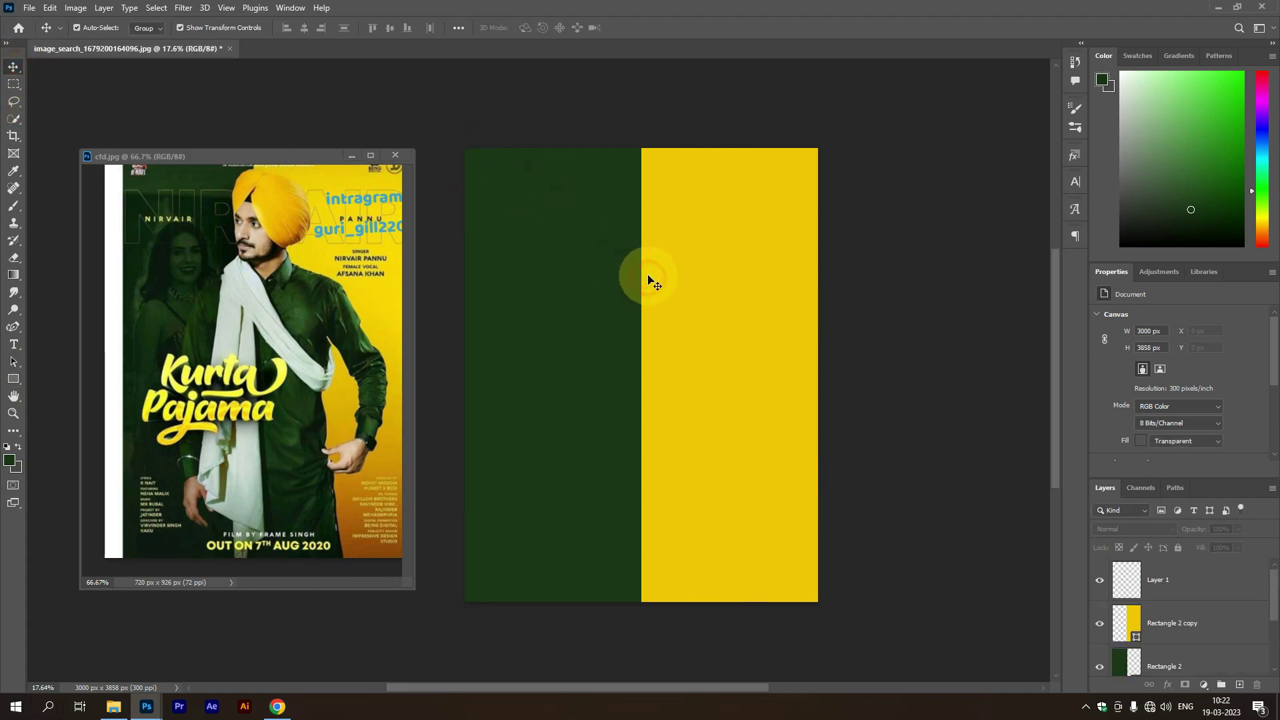
scroll(589, 378, "down", 3)
scroll(589, 378, "up", 2)
left_click(582, 405)
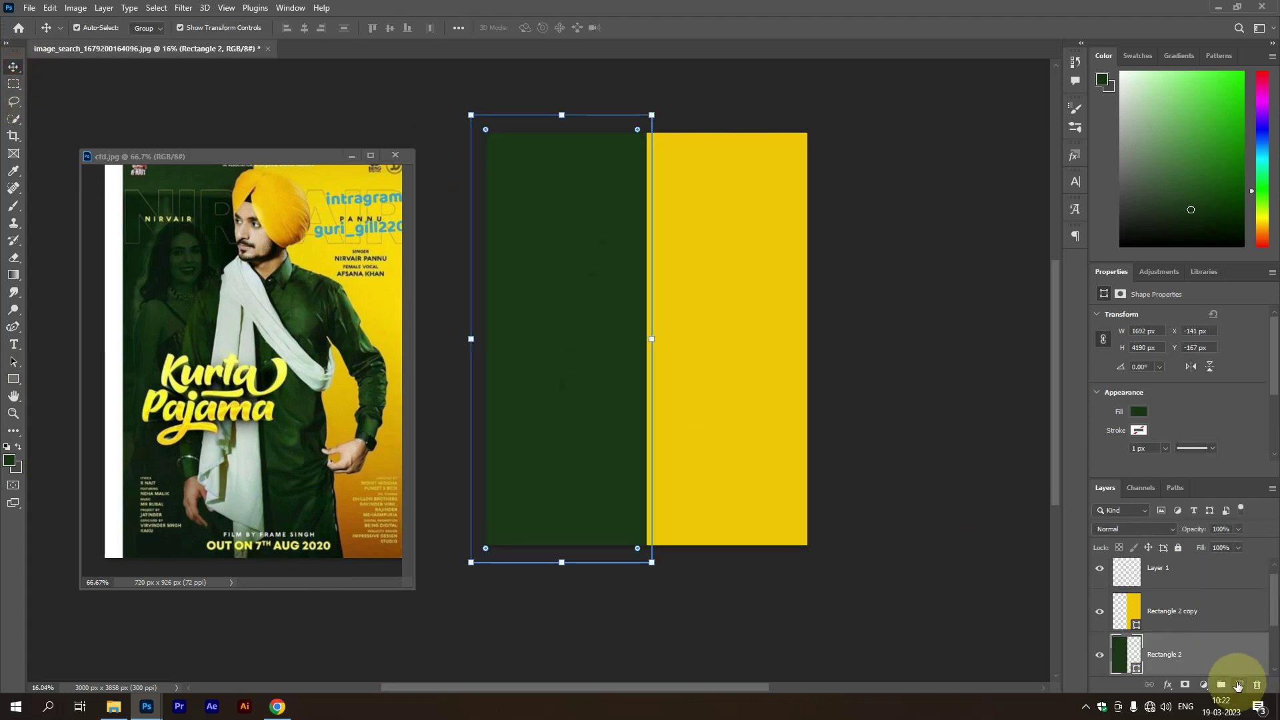
On a new layer, draw a lower-left rectangle with a gradient fill fading to transparent
left_click(1239, 685)
left_click(12, 378)
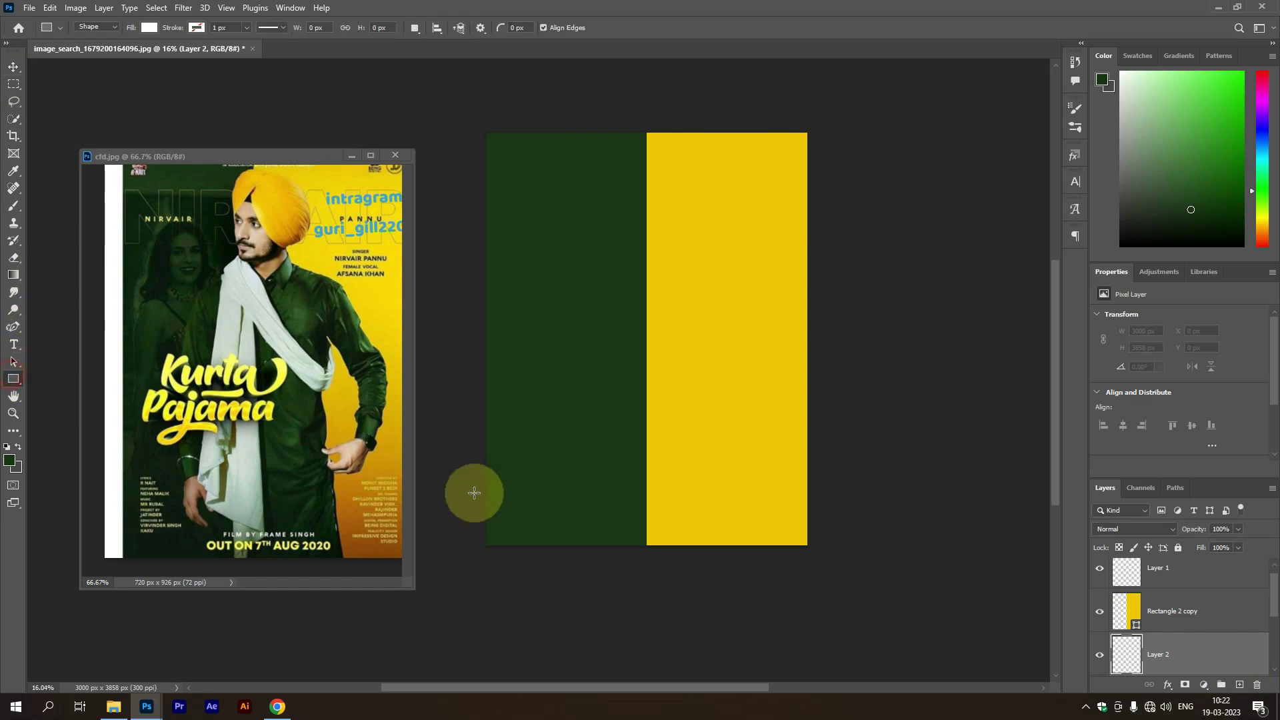
mouse_move(473, 413)
left_mouse_down()
mouse_move(625, 557)
mouse_move(666, 567)
left_mouse_up()
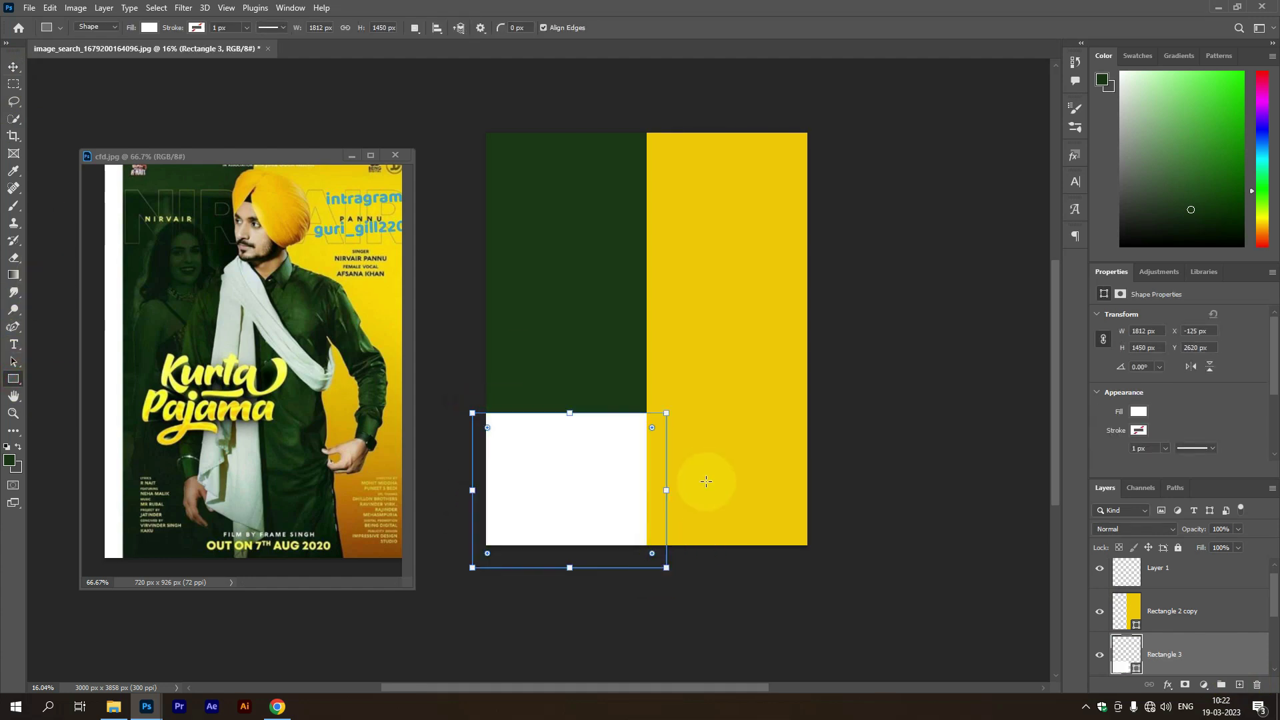
left_click(1138, 411)
left_click(1148, 438)
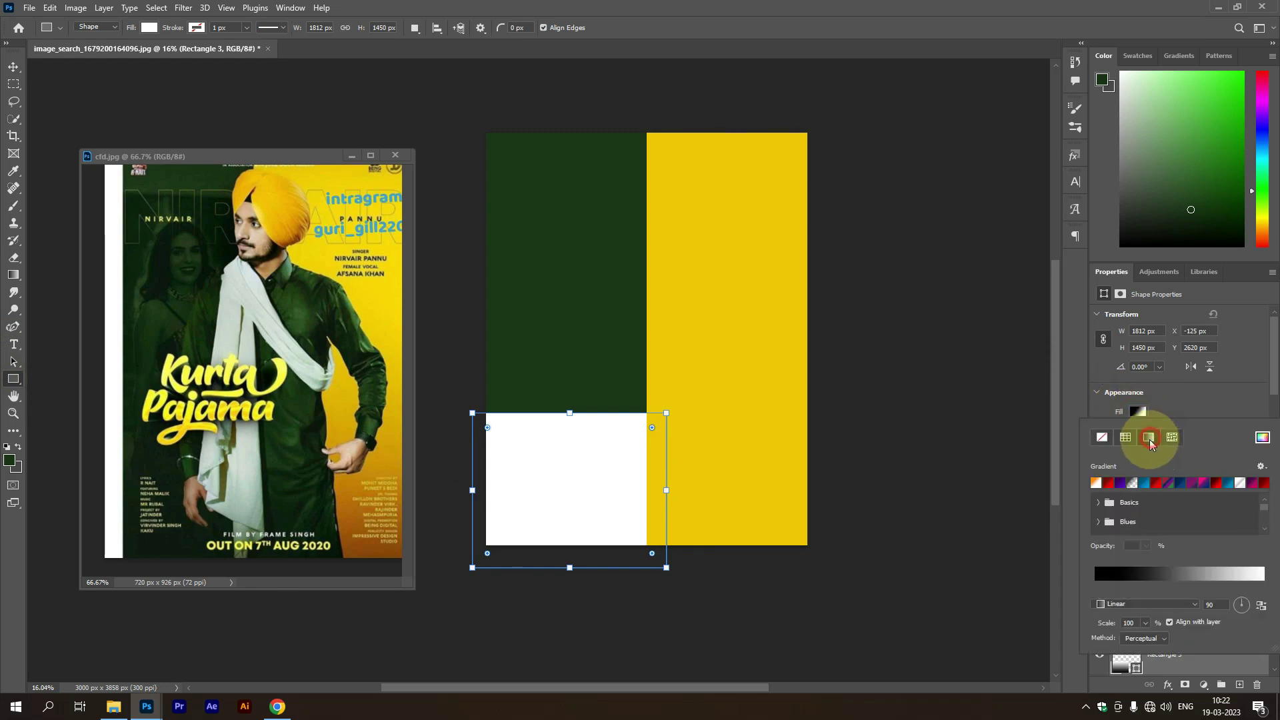
left_click(1132, 484)
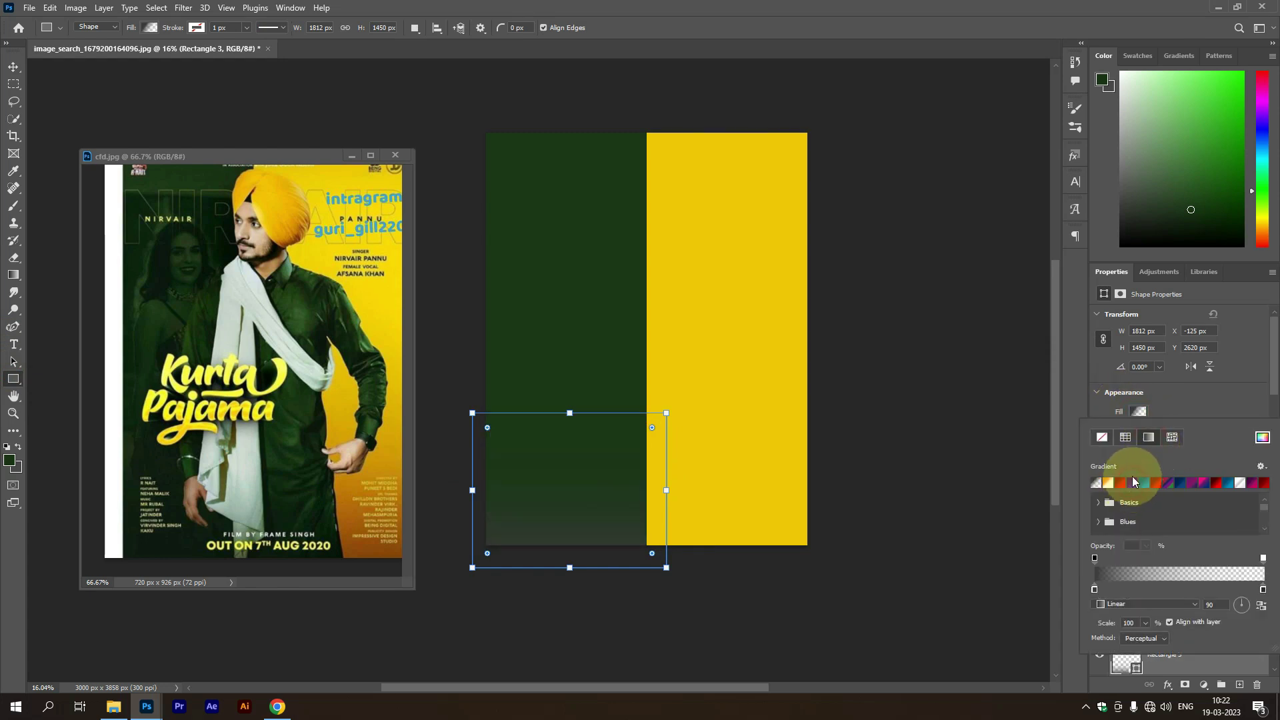
Set both gradient stops to dark greens sampled from the reference poster
double_click(1094, 590)
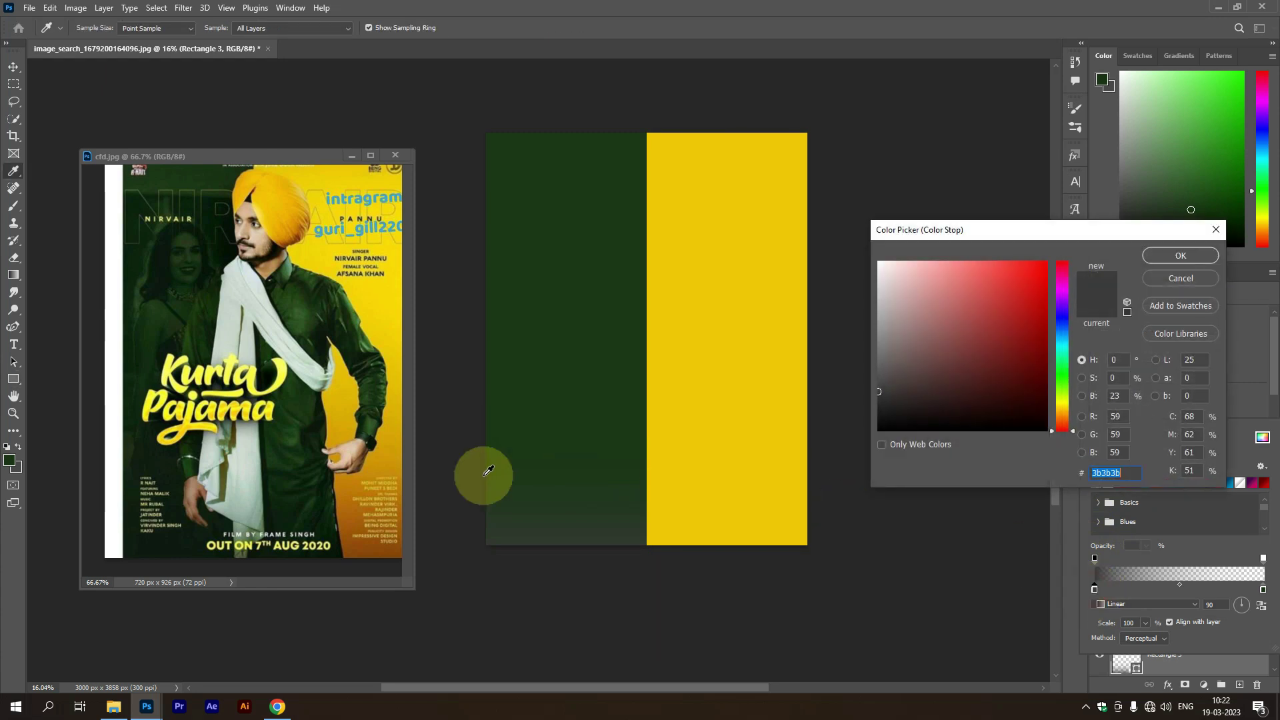
left_click(168, 522)
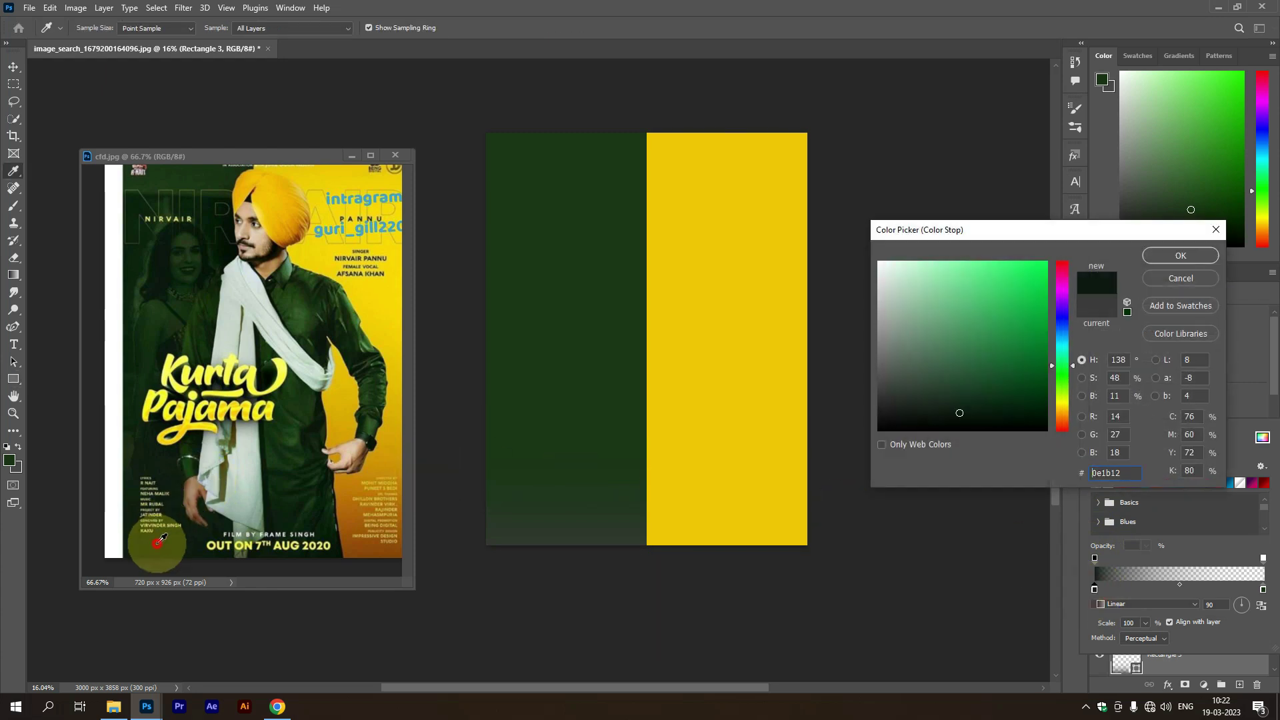
left_click(1167, 257)
left_click(1263, 590)
double_click(1264, 590)
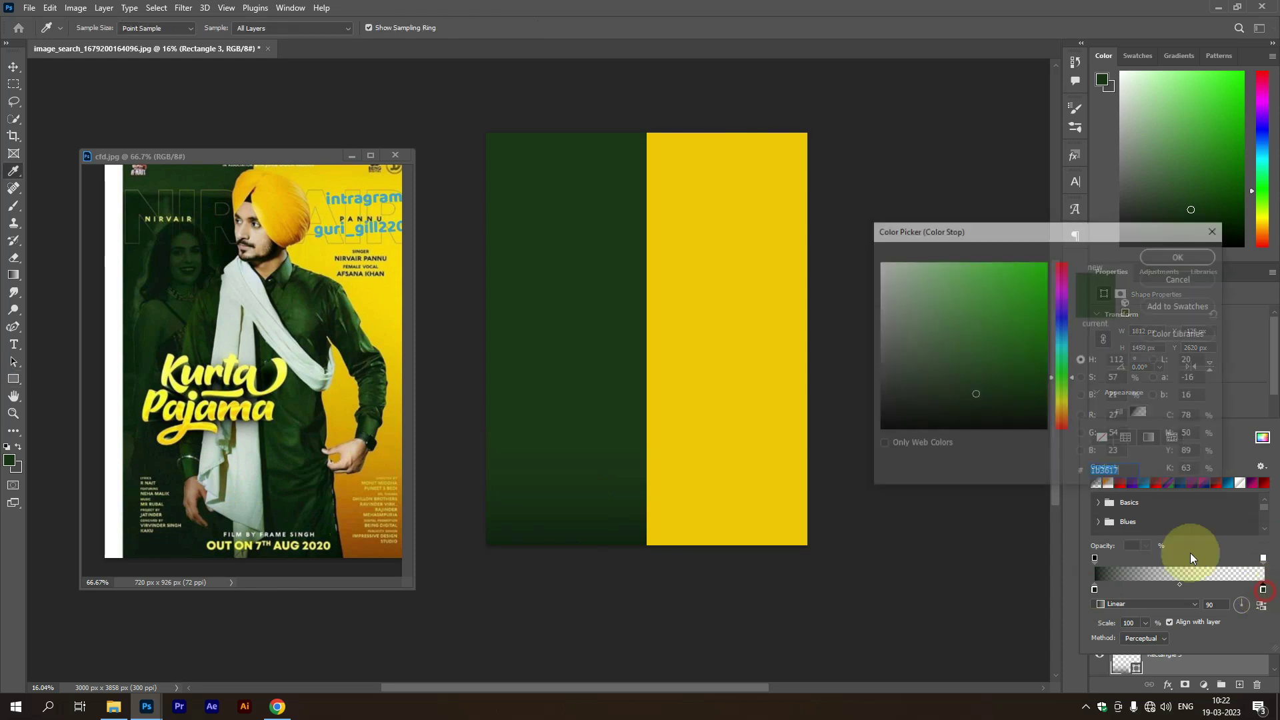
left_click(140, 370)
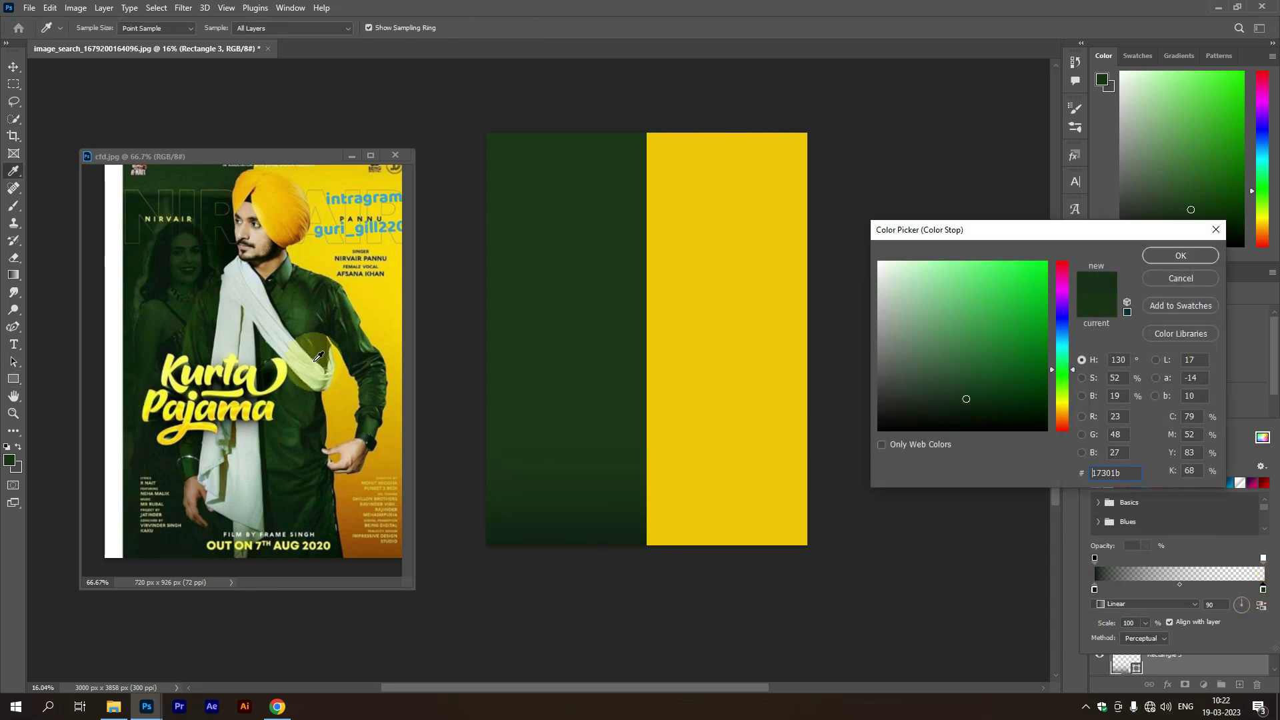
left_click(1167, 254)
left_click(9, 68)
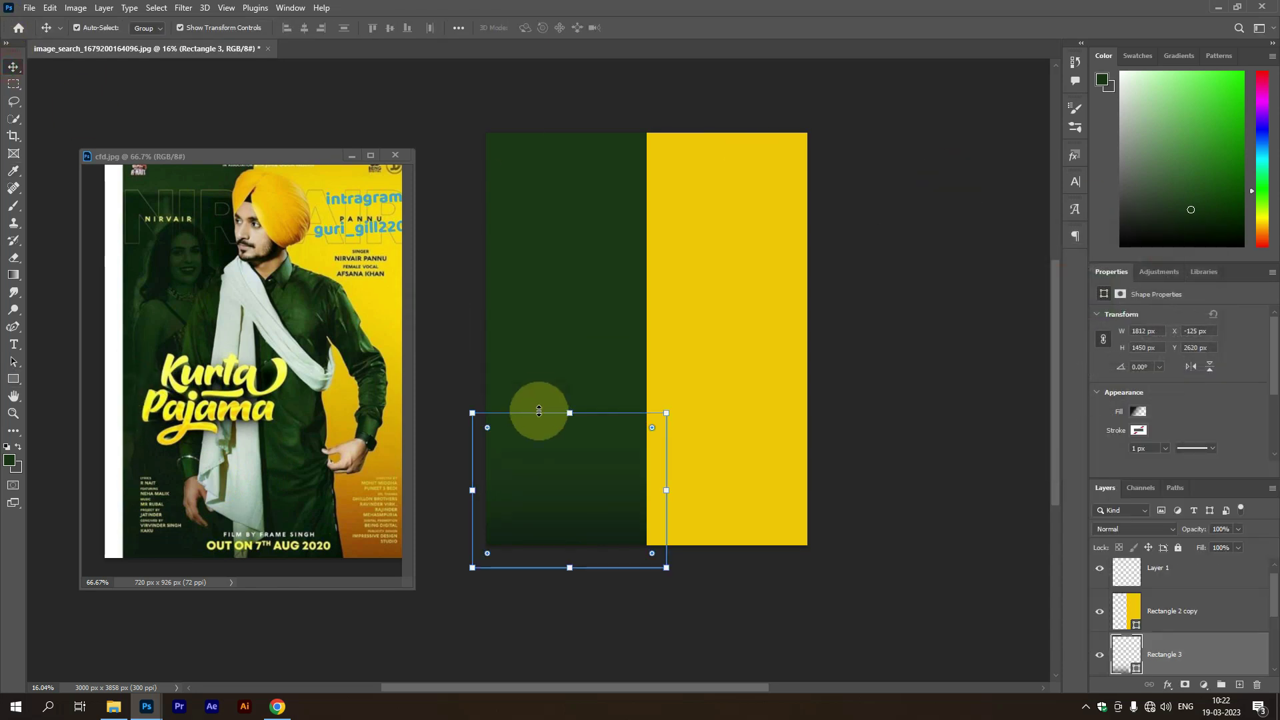
Stretch the green shading upward with Free Transform and select the Rectangle 2 copy layer
key("ctrl+t")
left_click_drag(569, 413, 569, 338)
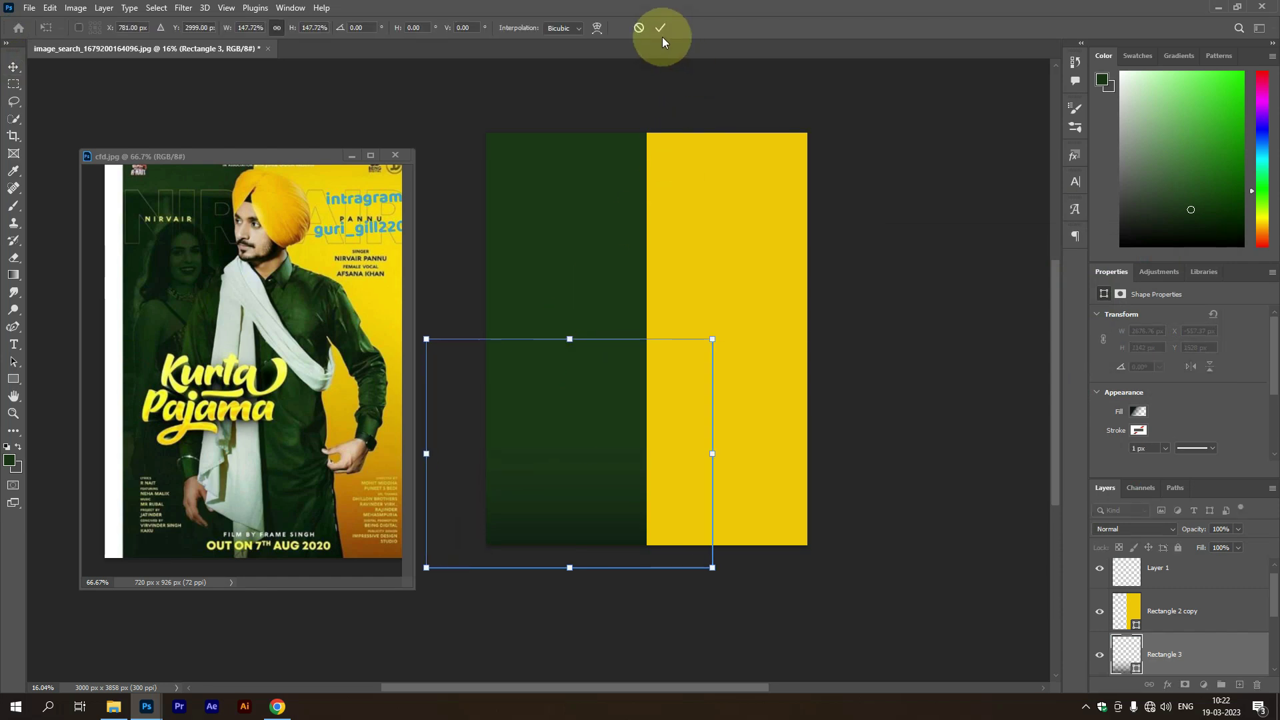
left_click(660, 27)
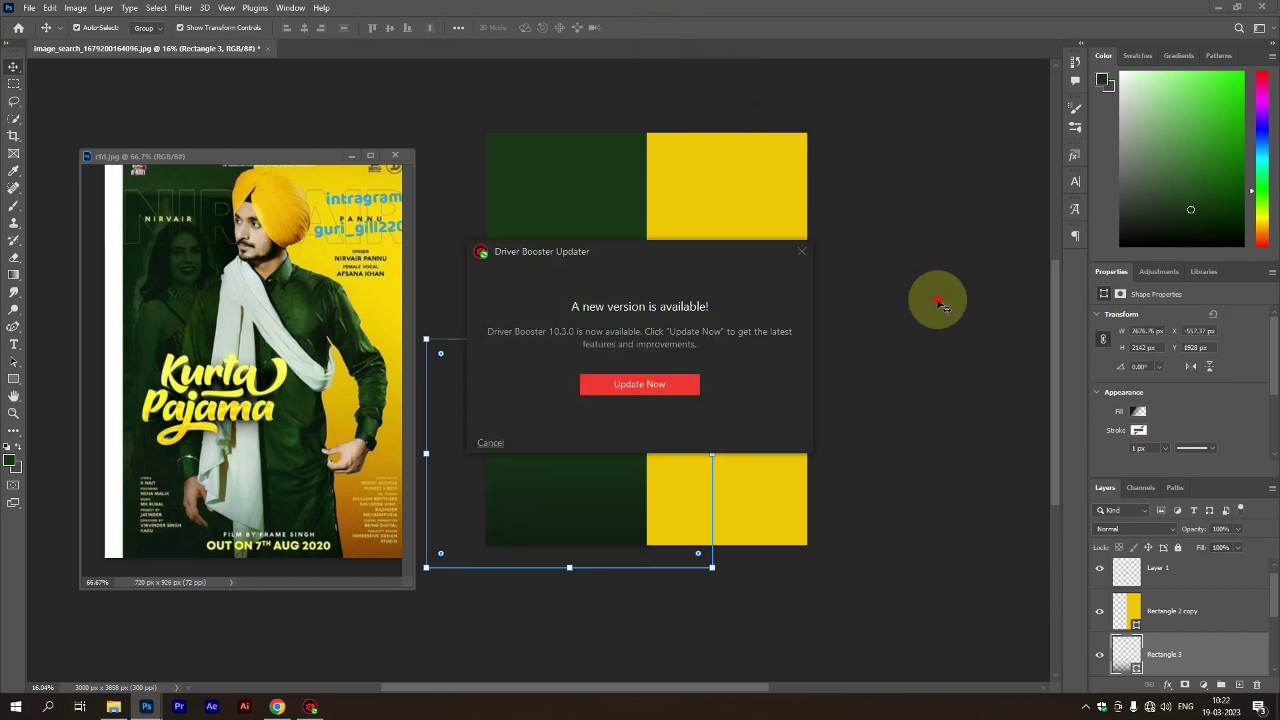
left_click(891, 294)
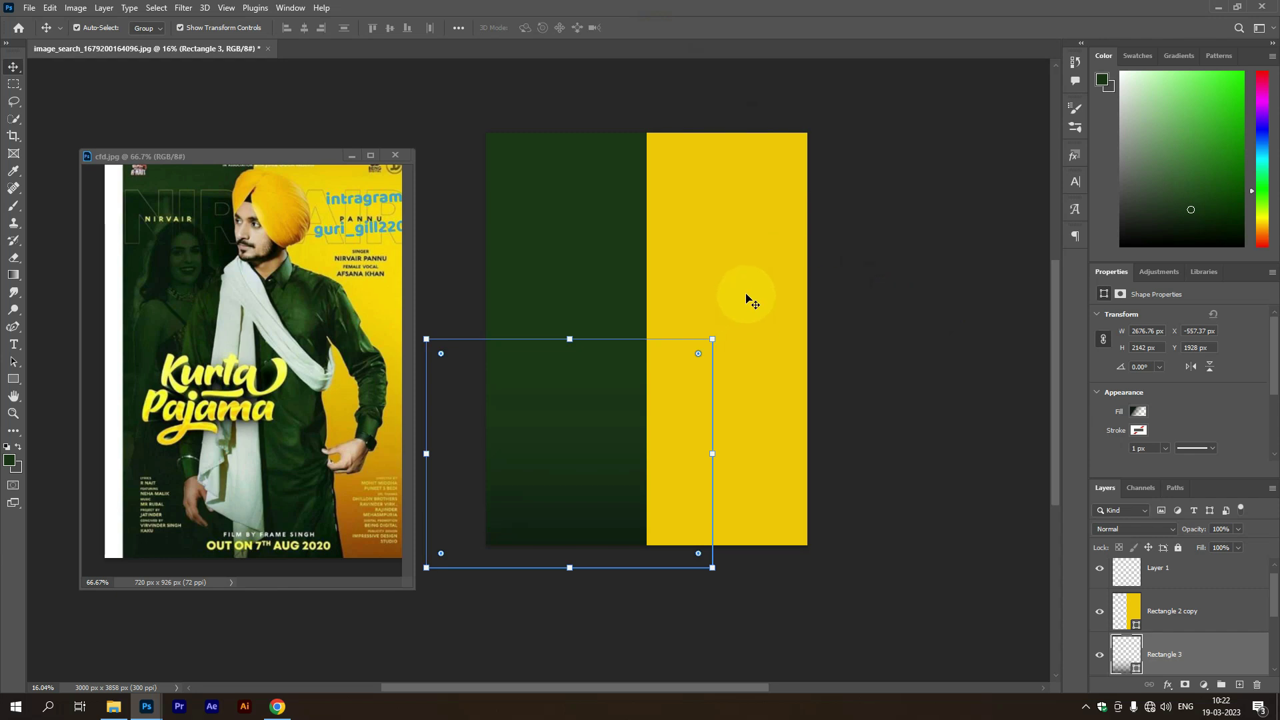
left_click(747, 296)
Draw a rectangle across the yellow panel's bottom and give it a gradient fill preset
left_click(1239, 685)
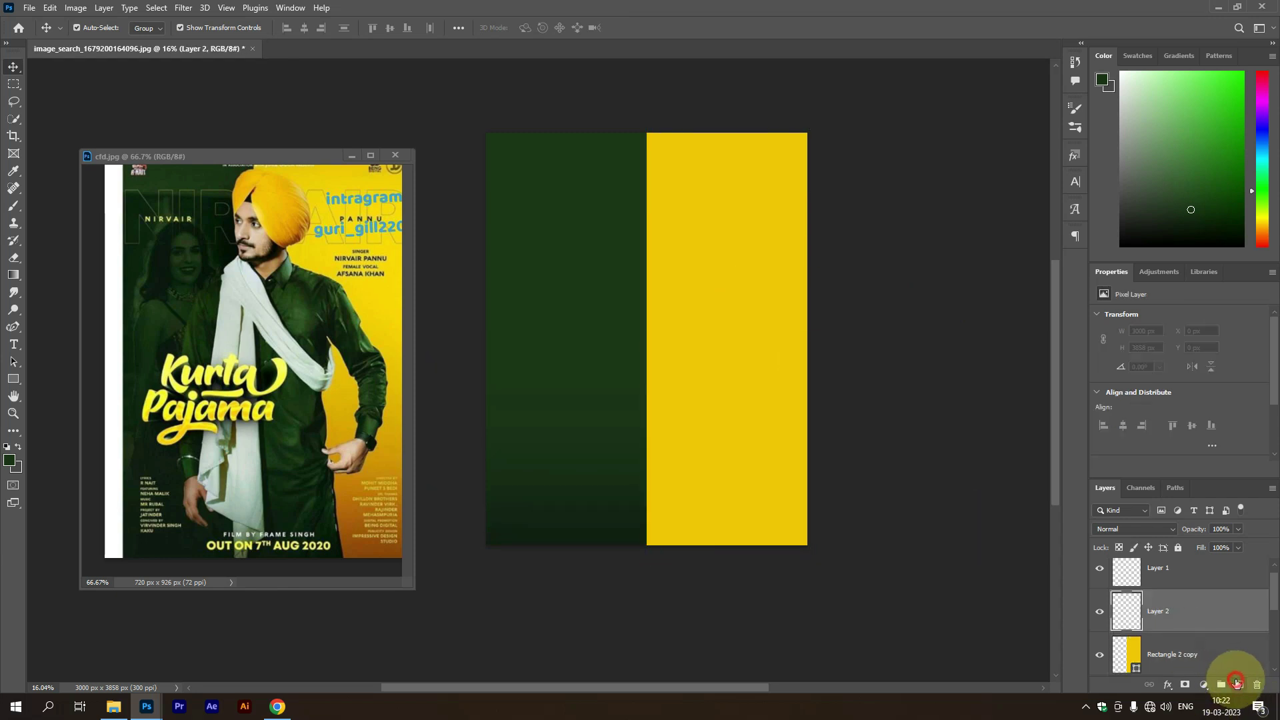
left_click(11, 378)
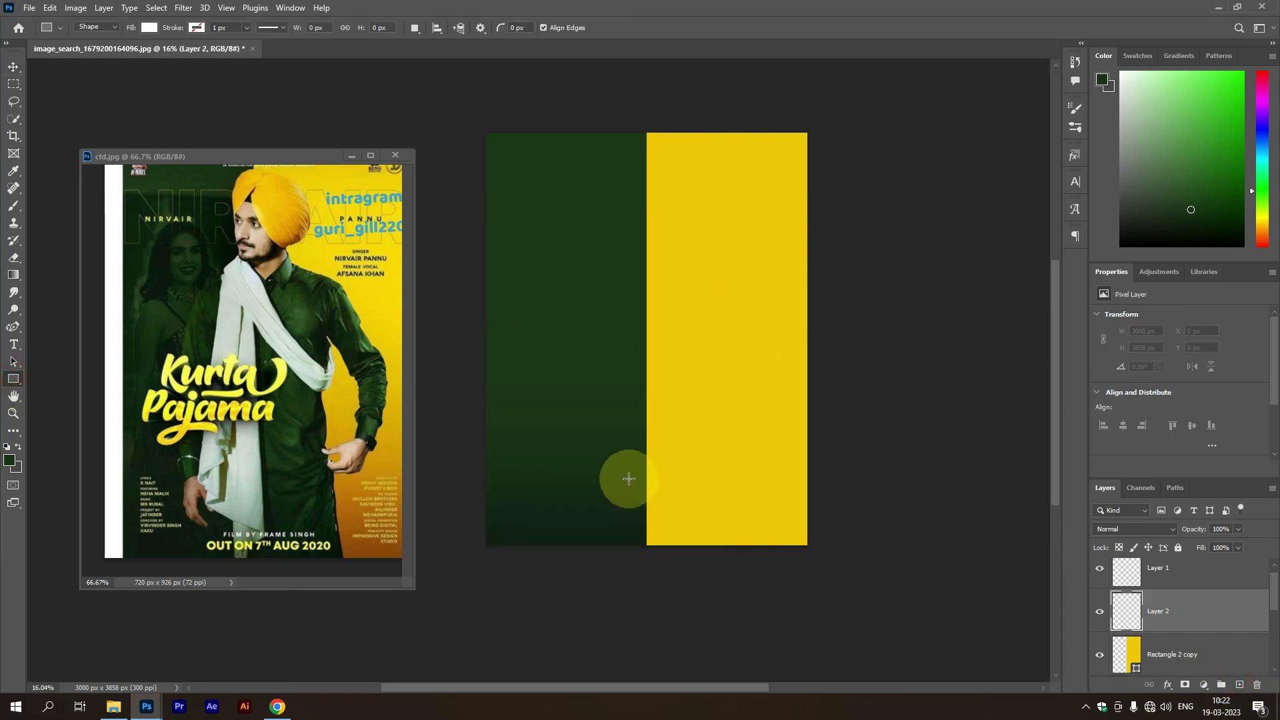
left_click_drag(641, 465, 849, 557)
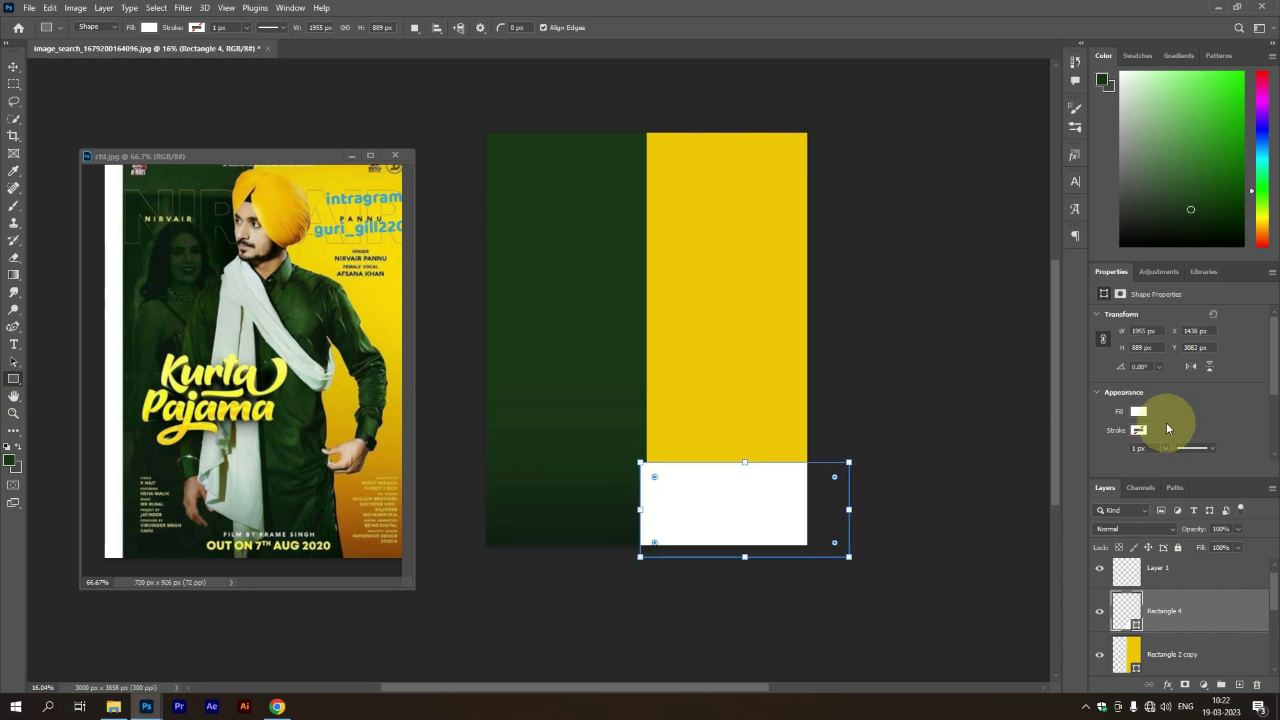
left_click(1139, 411)
left_click(1262, 436)
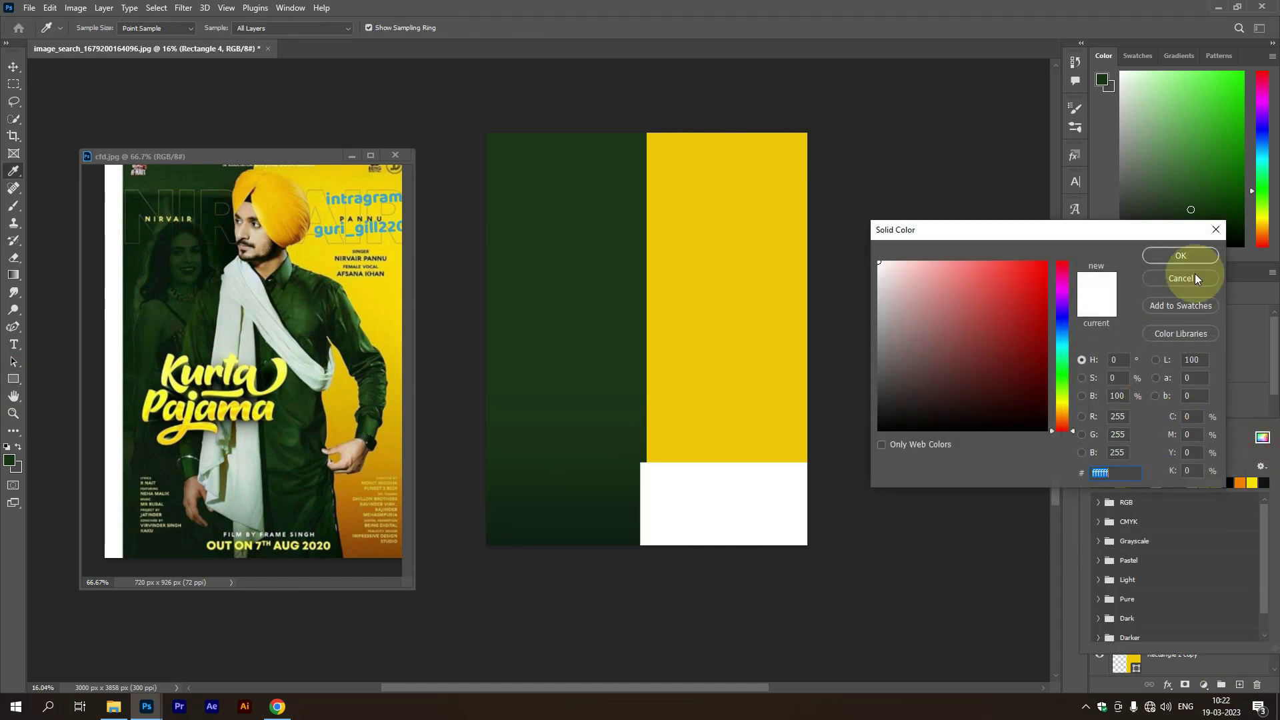
left_click(1191, 274)
left_click(1148, 437)
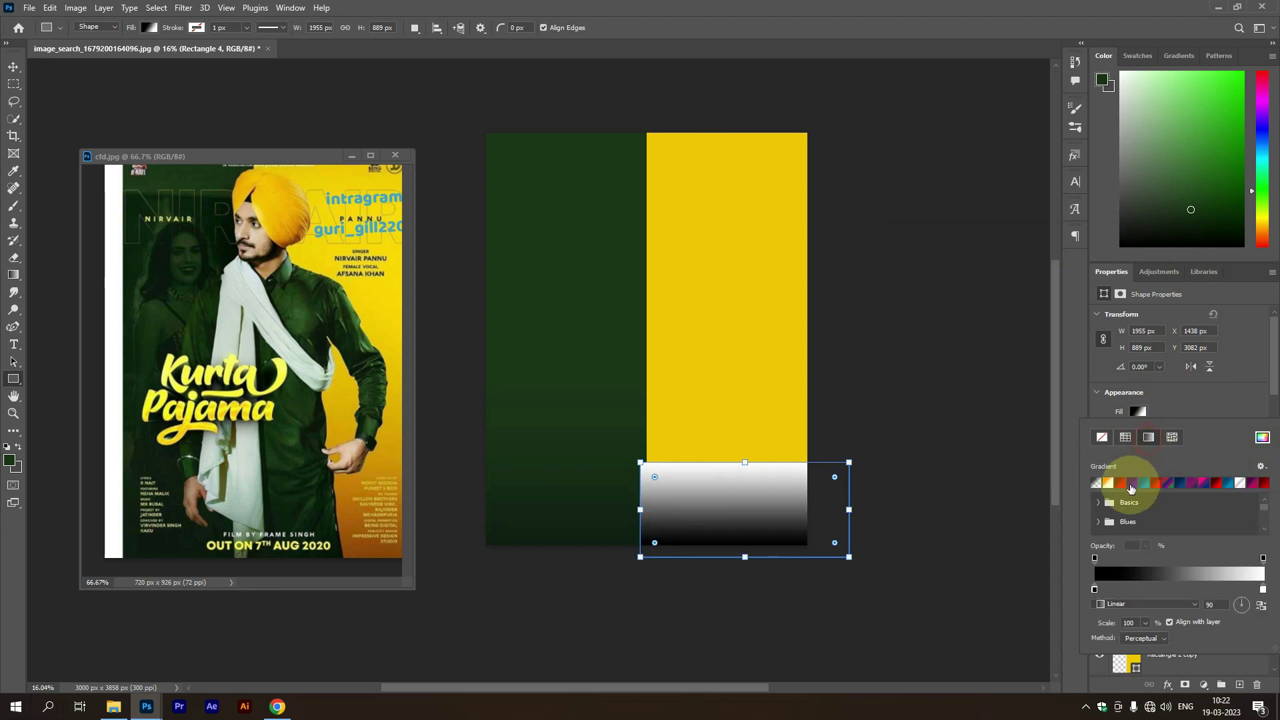
left_click(1097, 484)
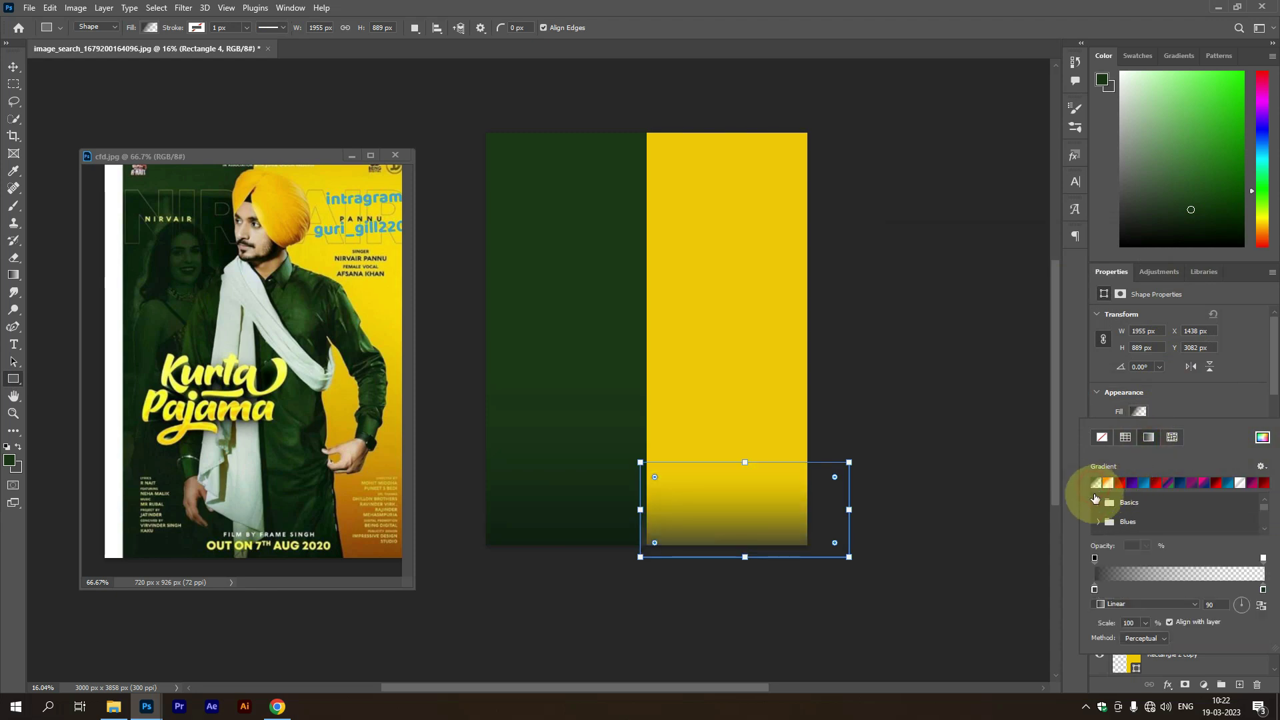
Set the gradient stops to orange-brown and yellow sampled from the reference poster, darkening the bottom
double_click(1094, 592)
left_click(370, 548)
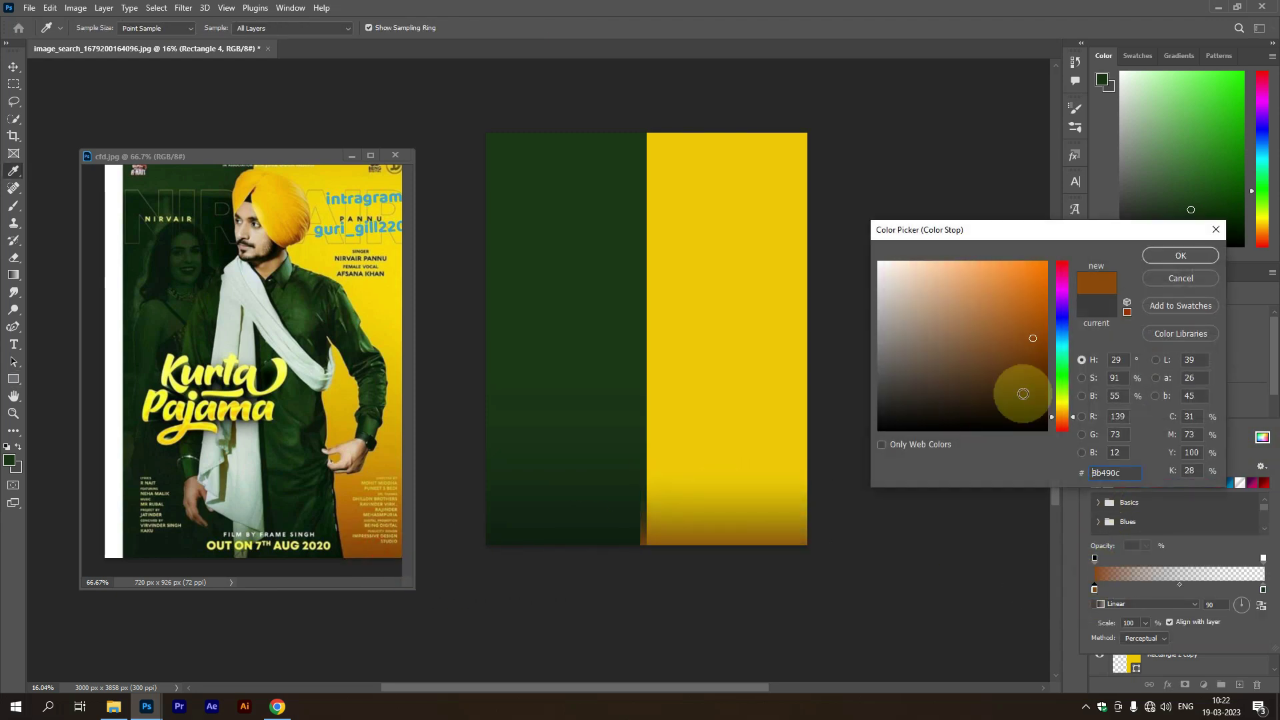
left_click(1152, 258)
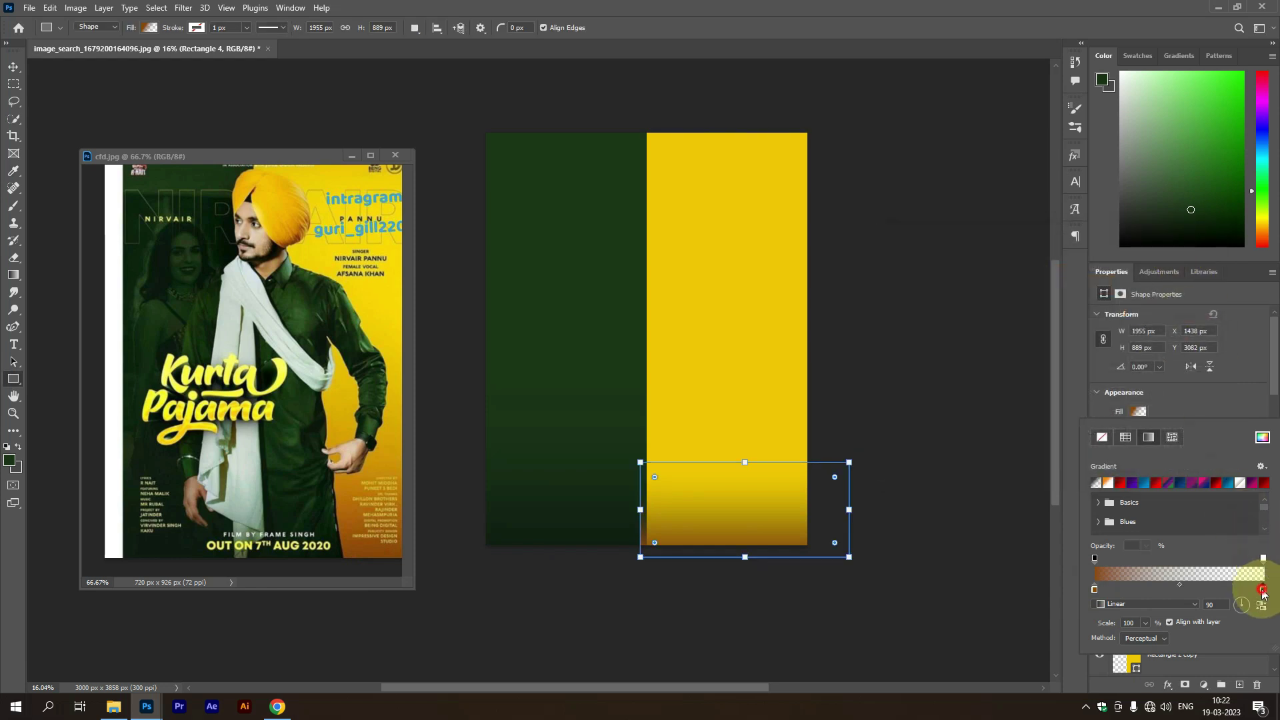
double_click(1262, 592)
left_click(394, 422)
left_click(392, 462)
left_click(1180, 256)
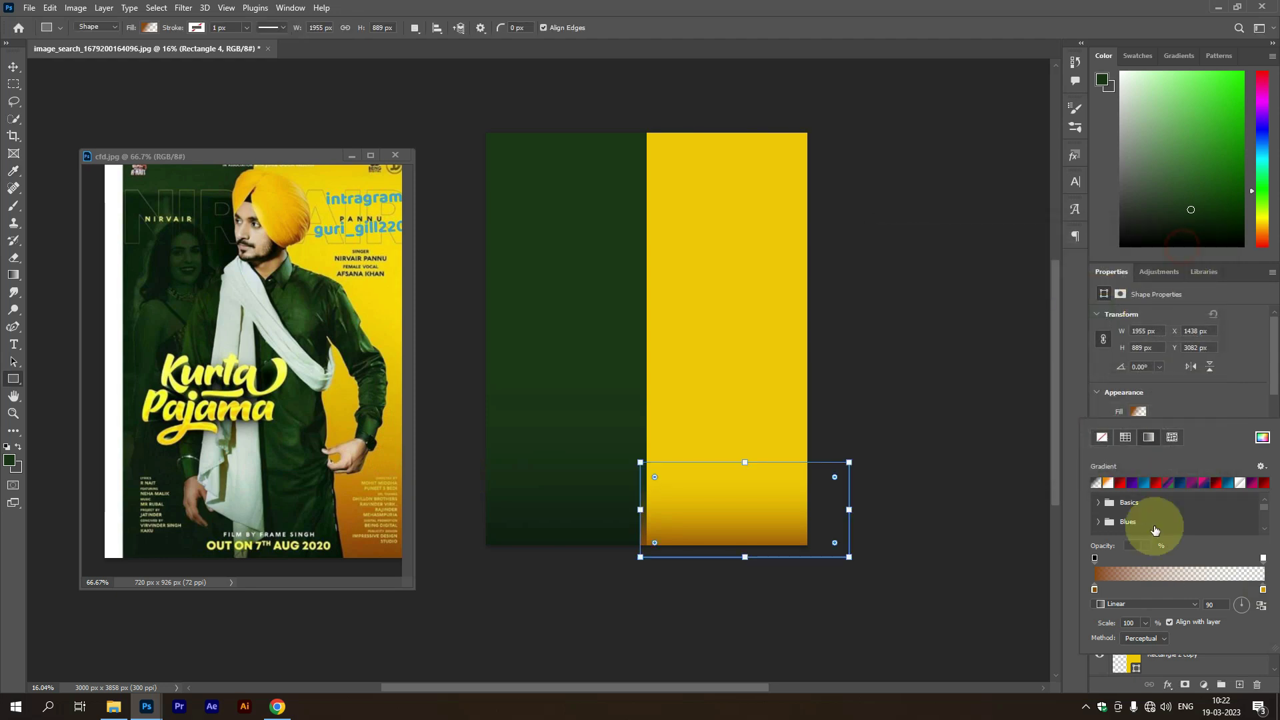
left_click_drag(1094, 558, 1126, 558)
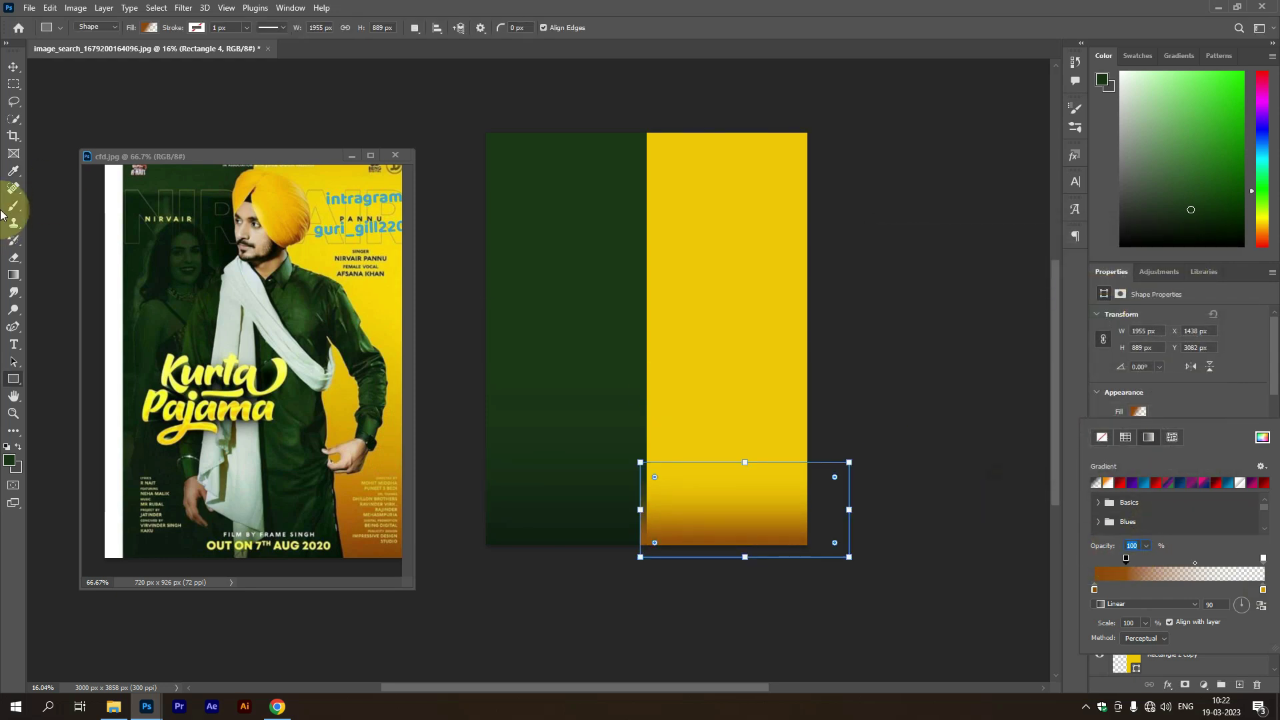
left_click(13, 67)
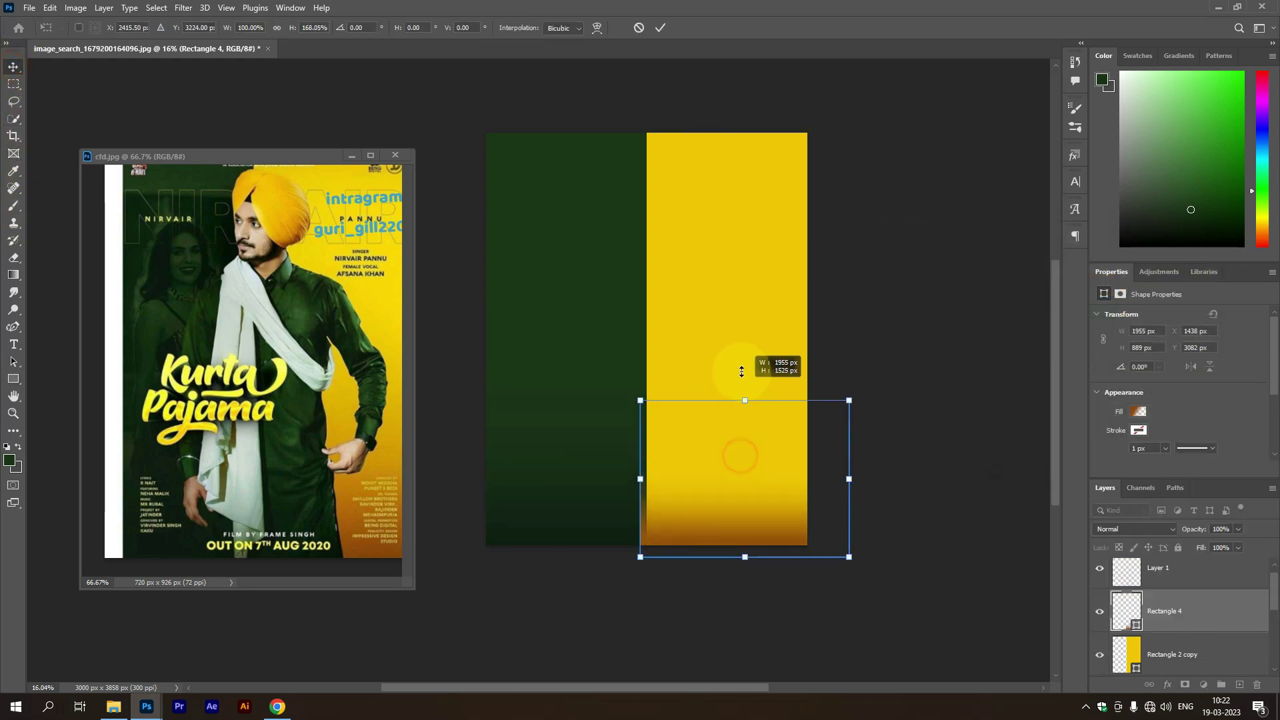
Stretch the gradient rectangle taller and clip Rectangle 4 to the yellow panel
left_click_drag(740, 455, 741, 378)
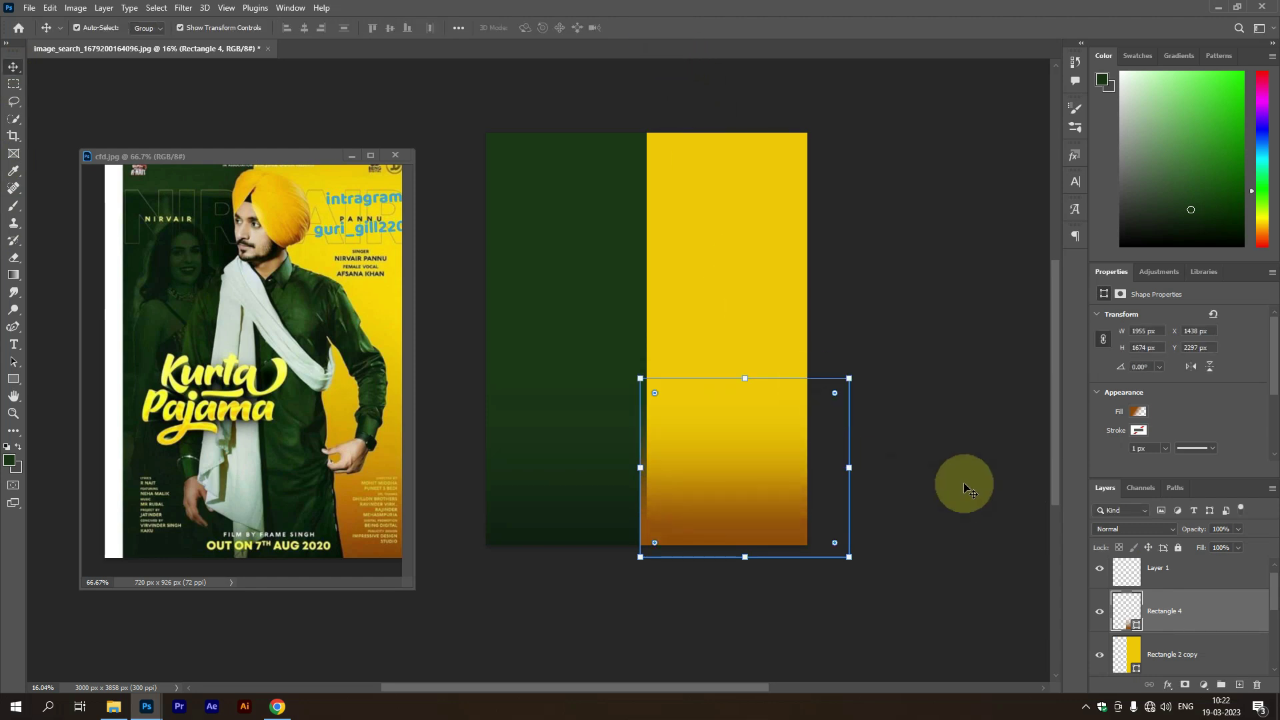
left_click_drag(638, 377, 543, 295)
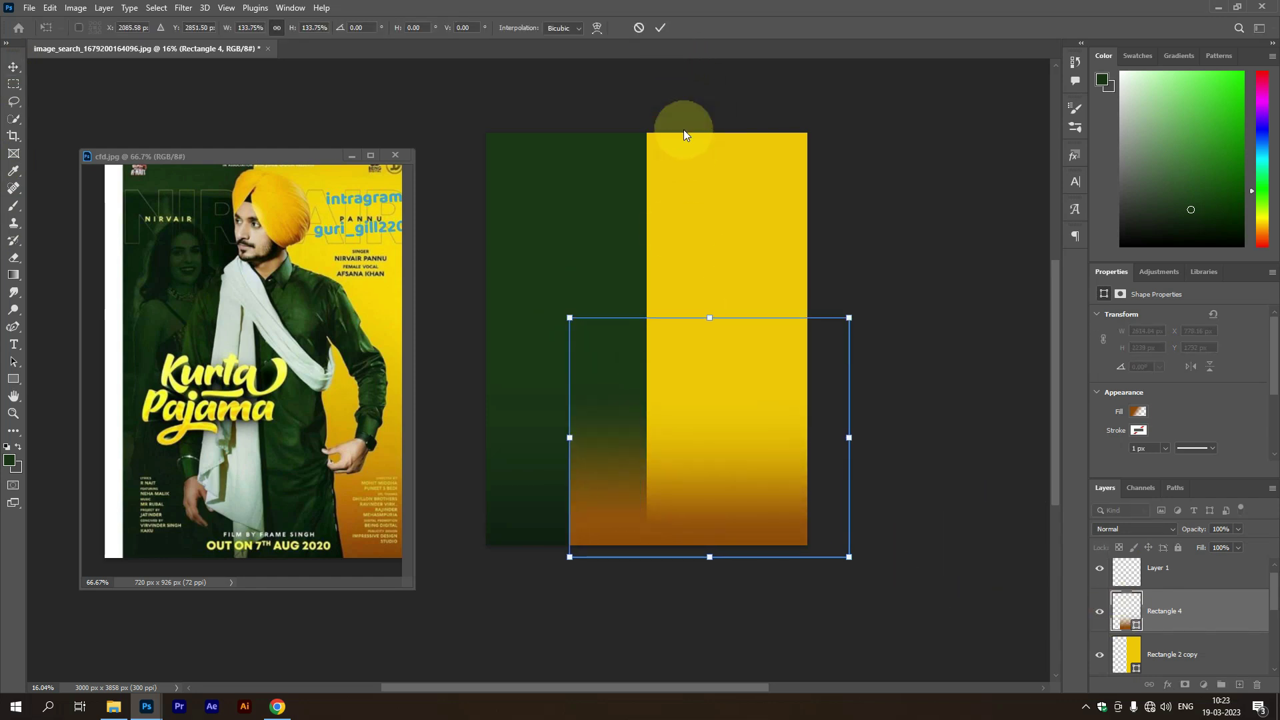
left_click(660, 27)
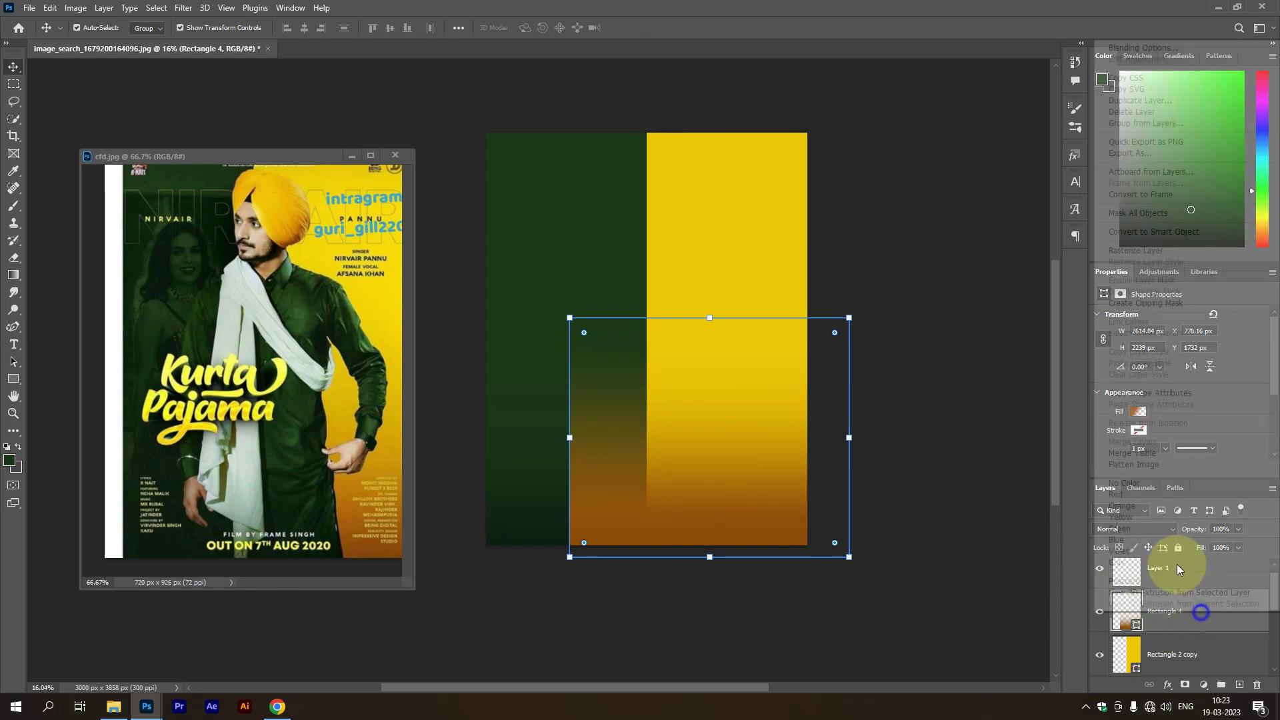
right_click(1197, 621)
left_click(1128, 305)
left_click(965, 371)
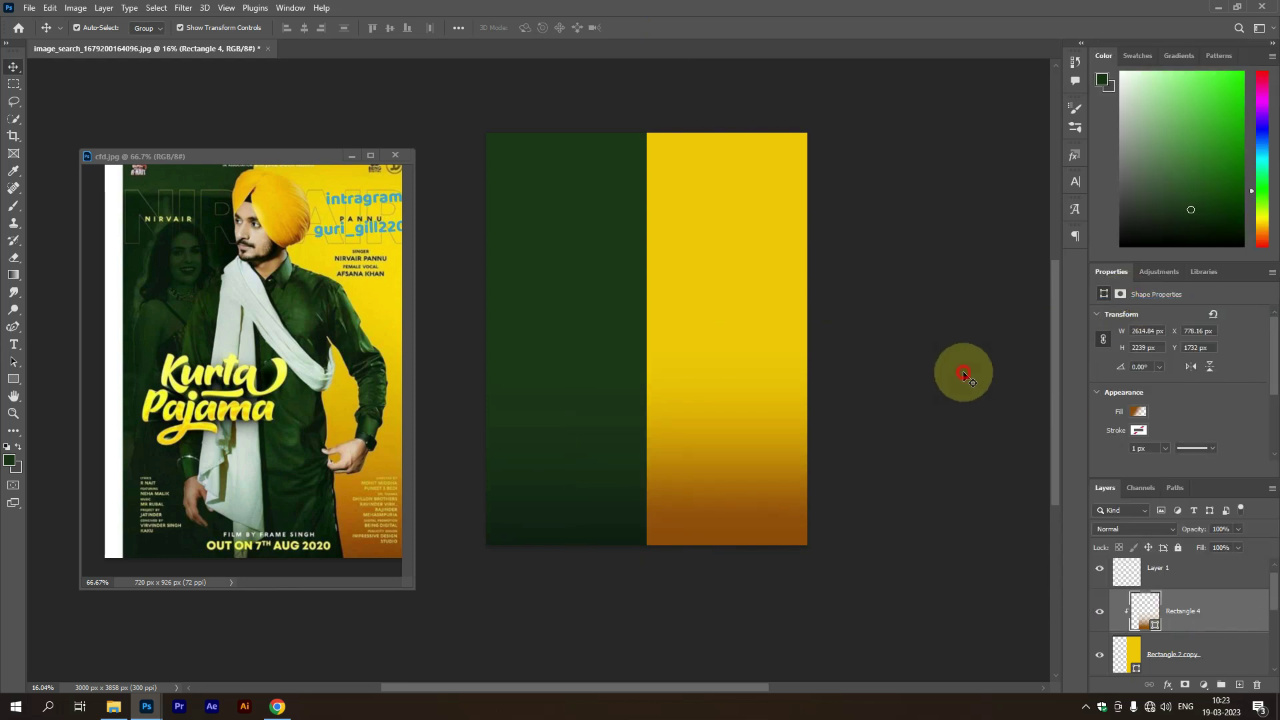
left_click(747, 496)
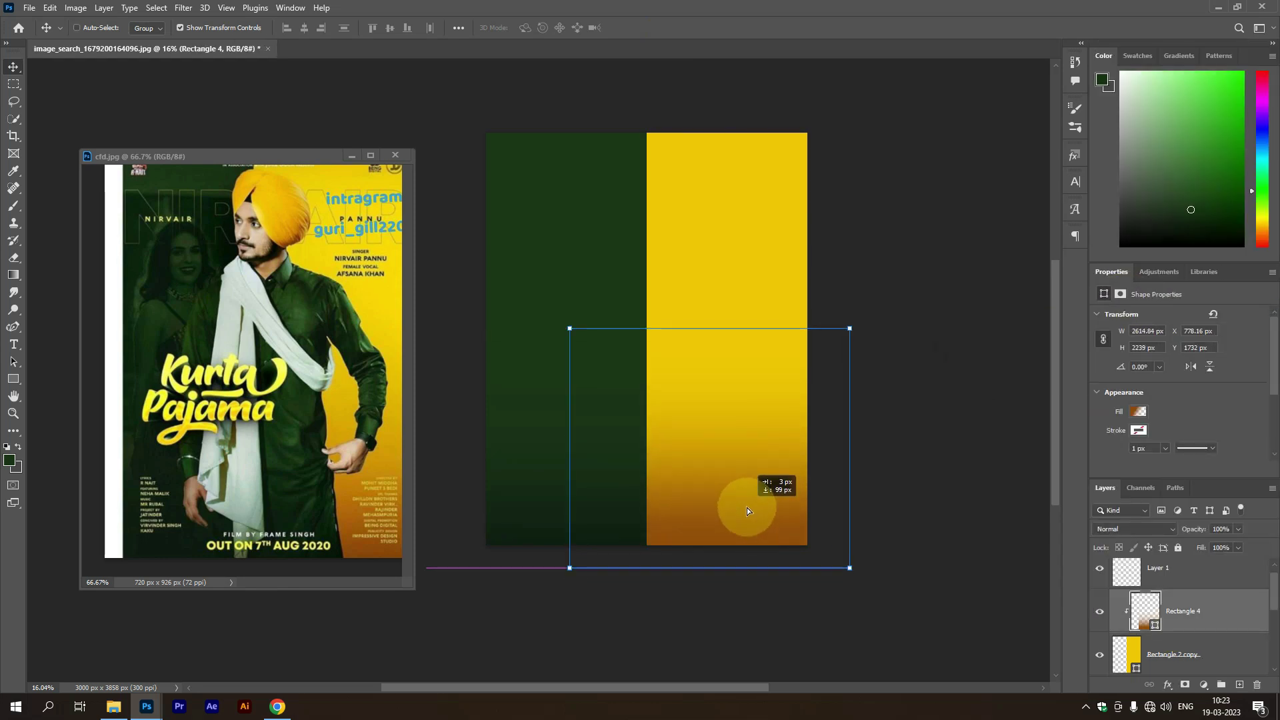
left_click(939, 541)
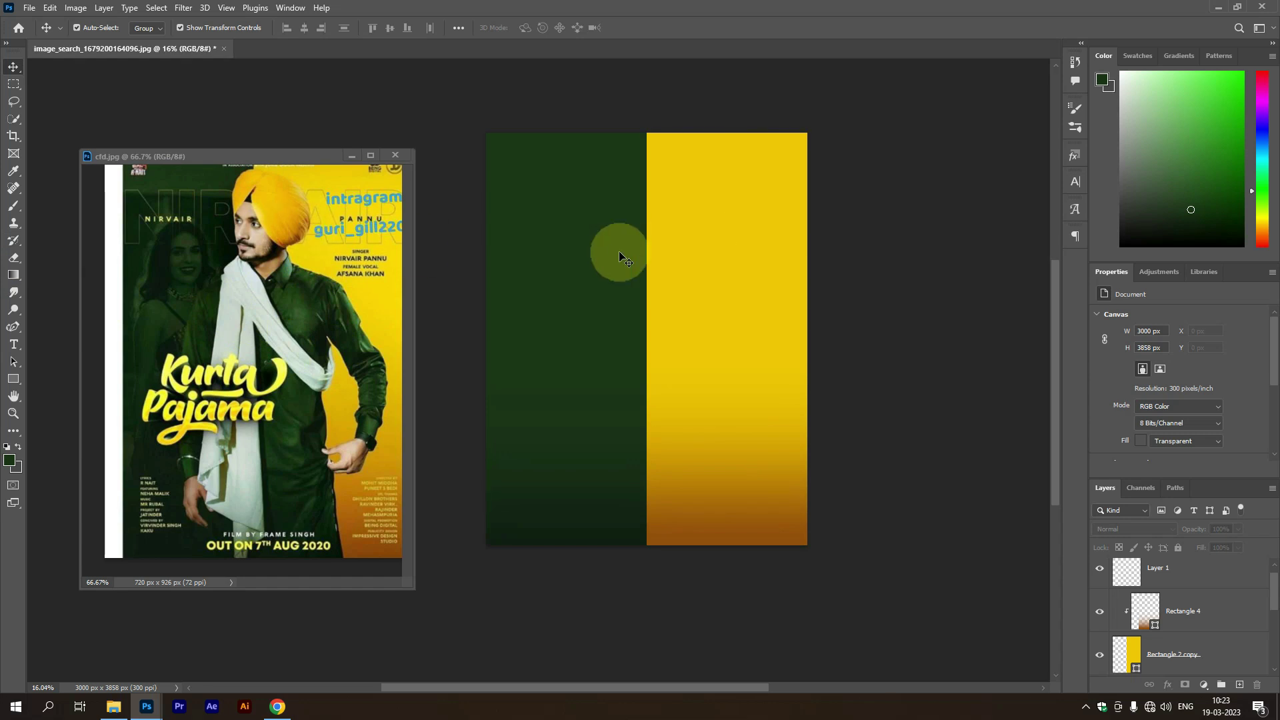
Look over the cfd.jpg reference poster, then return to the main poster document
left_click(359, 190)
scroll(330, 214, "down", 2)
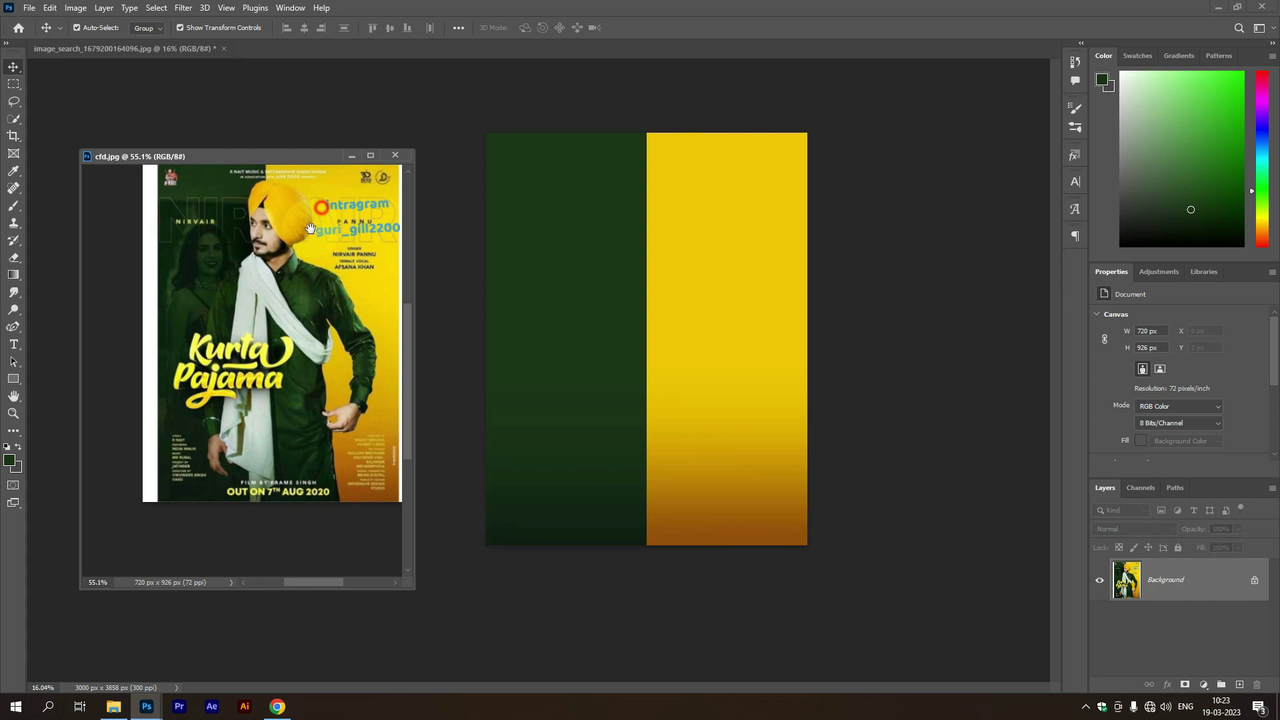
scroll(324, 280, "up", 2)
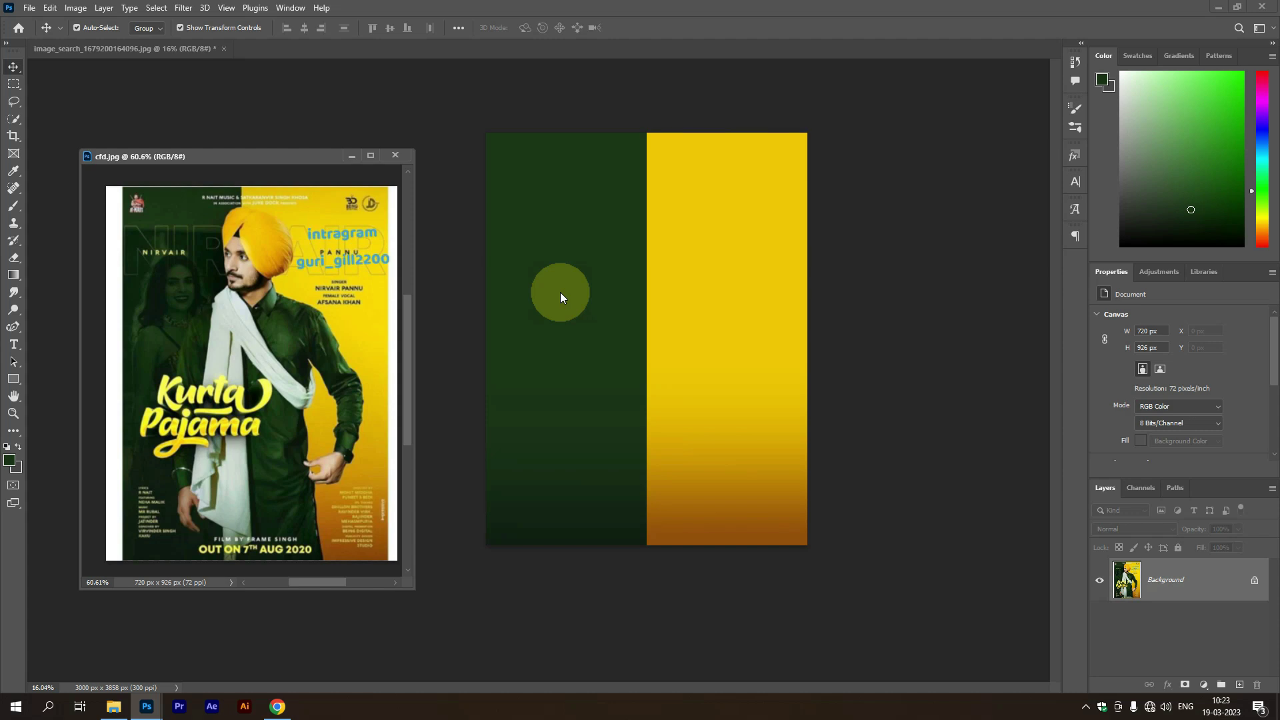
left_click(570, 262)
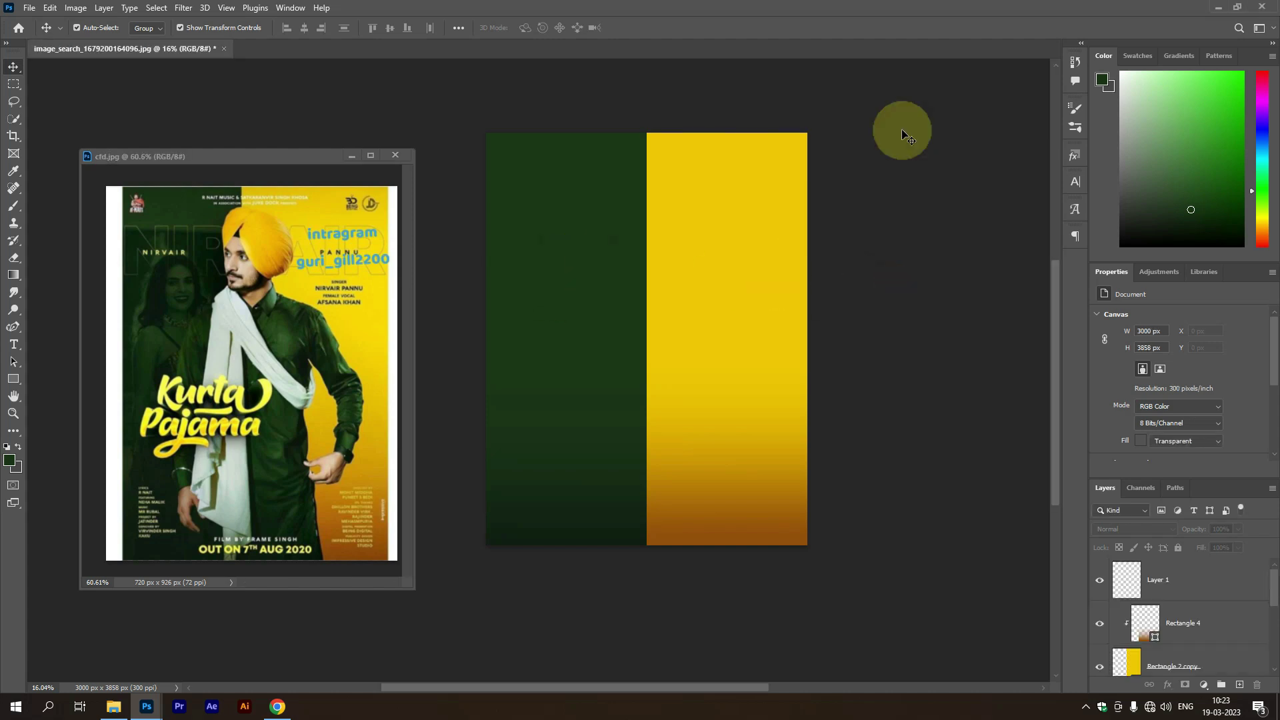
Open the gvhgh poster from the desktop's trimurti music folder in Photoshop
left_click(1216, 8)
left_click(1211, 9)
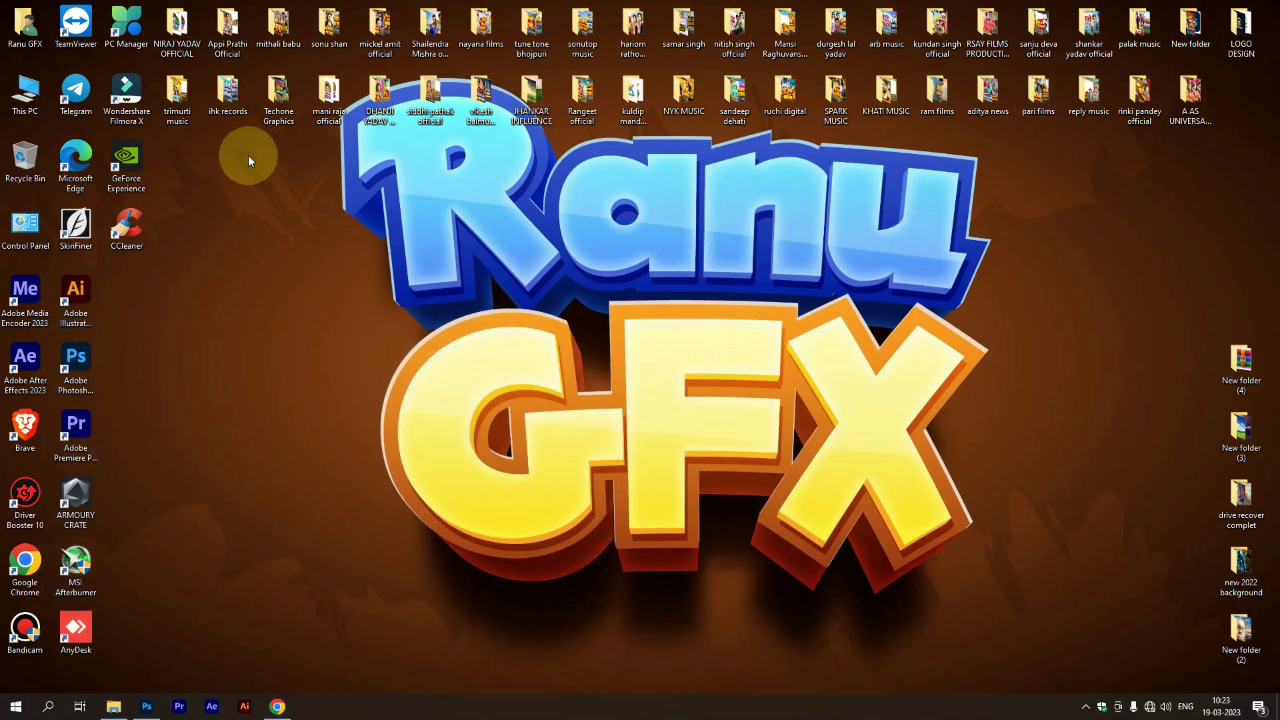
double_click(181, 115)
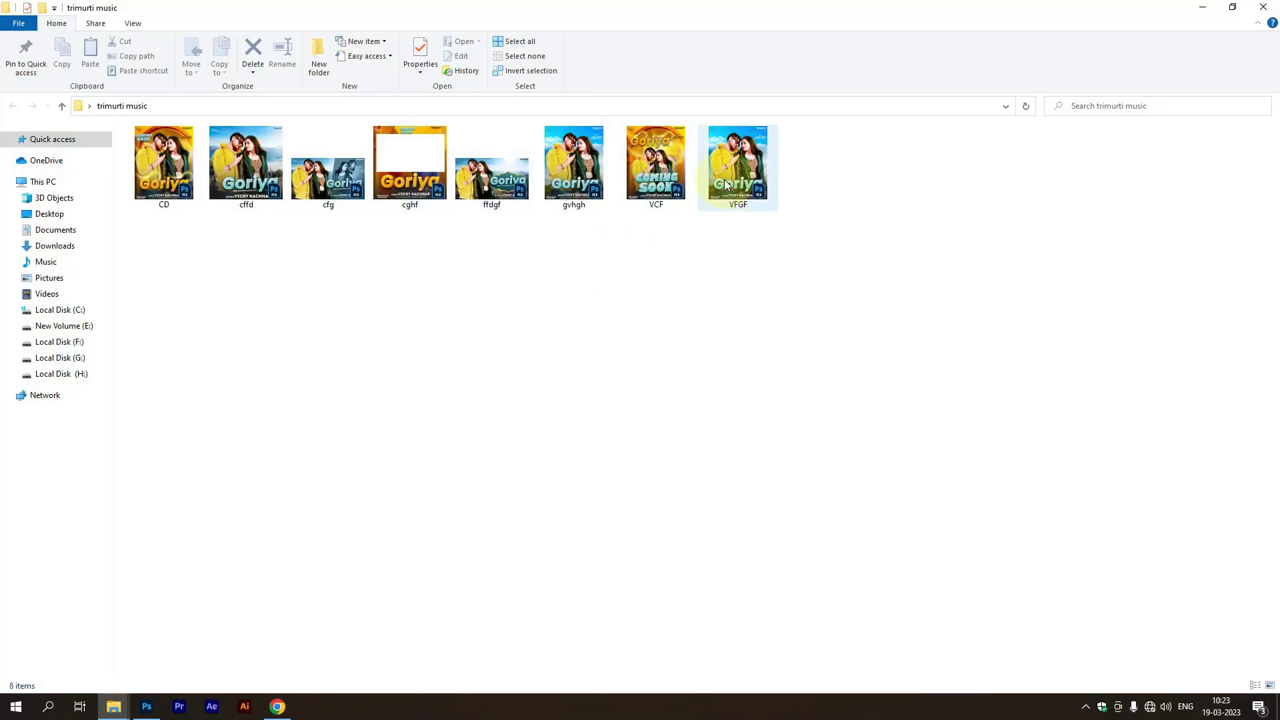
right_click(572, 177)
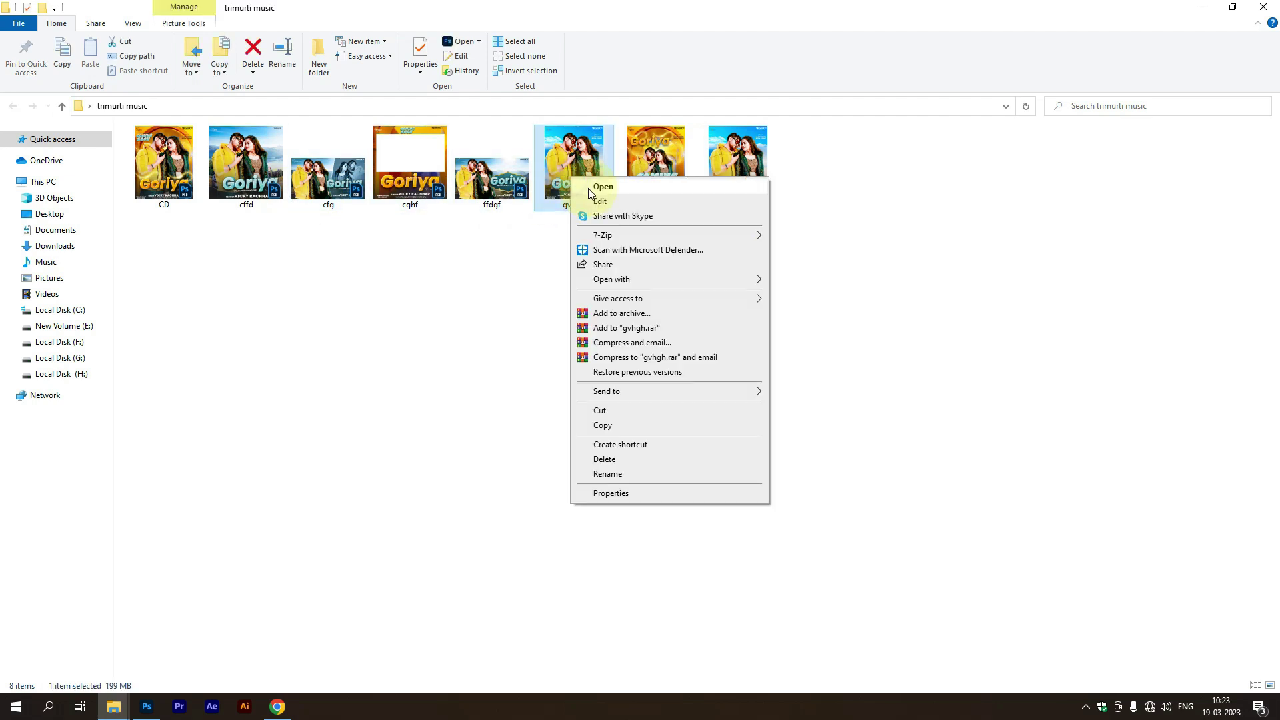
left_click(590, 194)
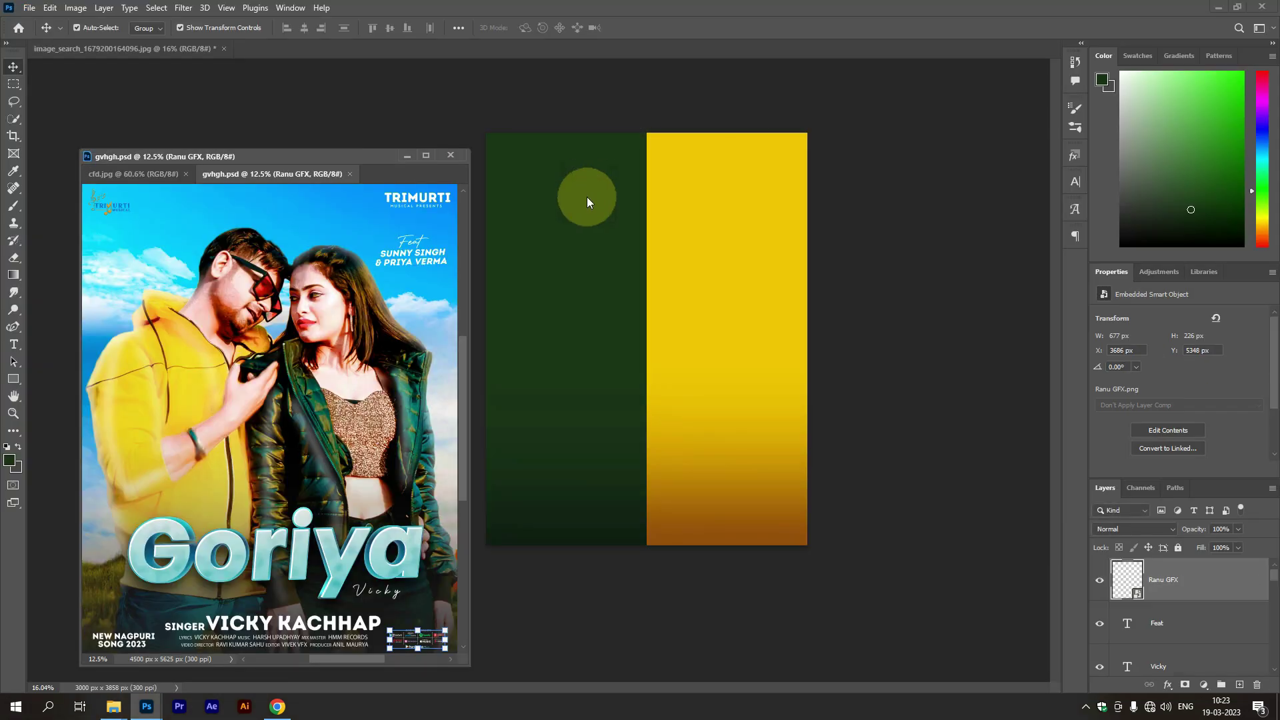
Copy the TRIMURTI logo layers from gvhgh onto the top of the yellow panel
left_click_drag(366, 159, 496, 129)
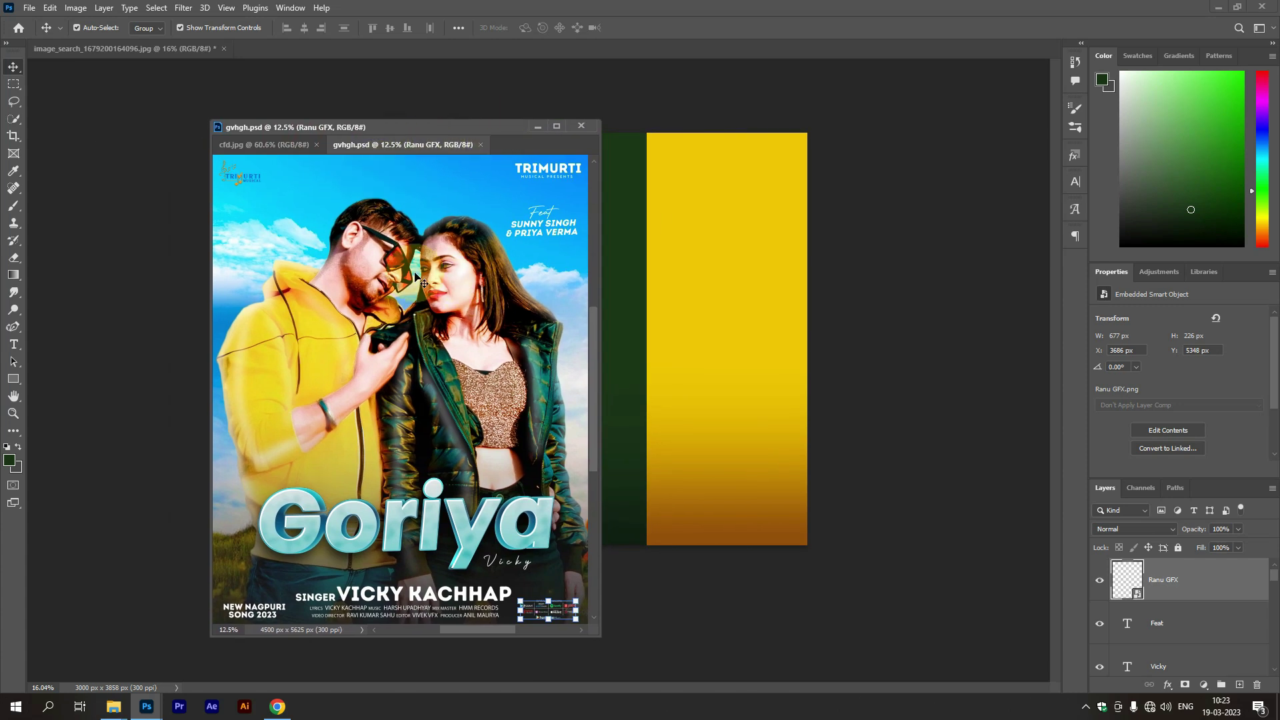
scroll(417, 273, "down", 1)
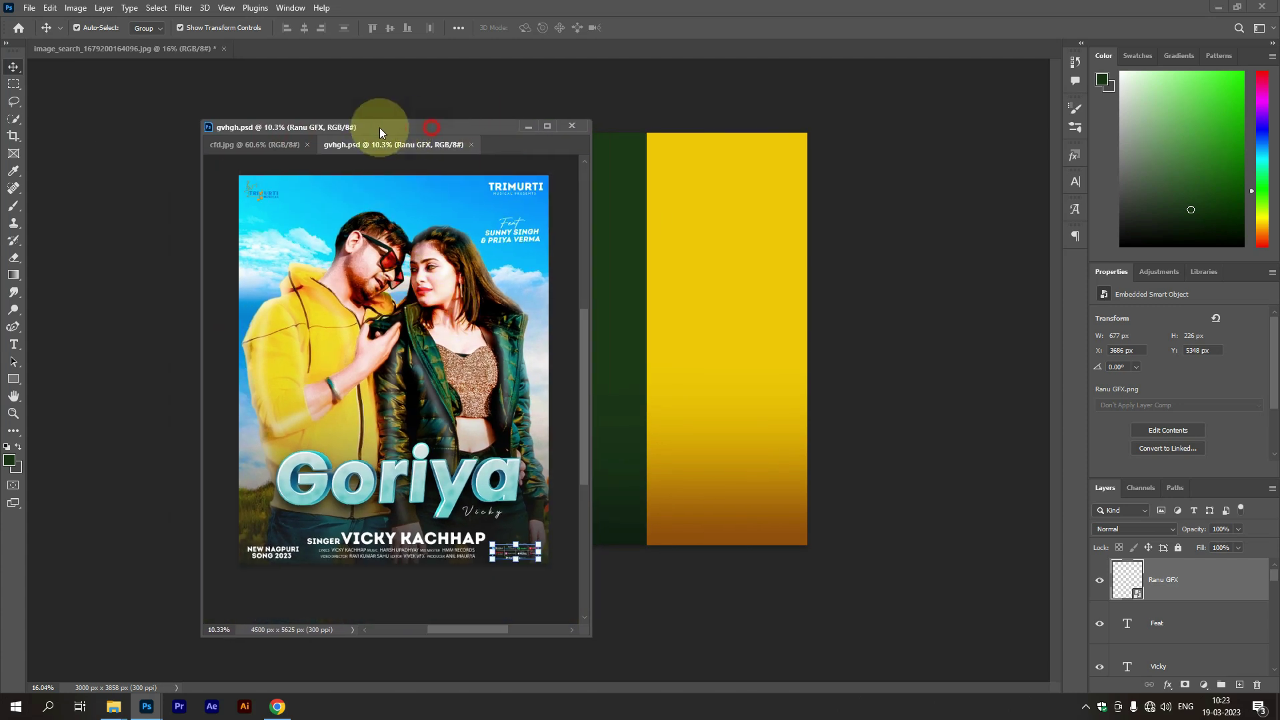
left_click_drag(427, 132, 334, 121)
scroll(175, 183, "up", 1)
left_click(174, 184)
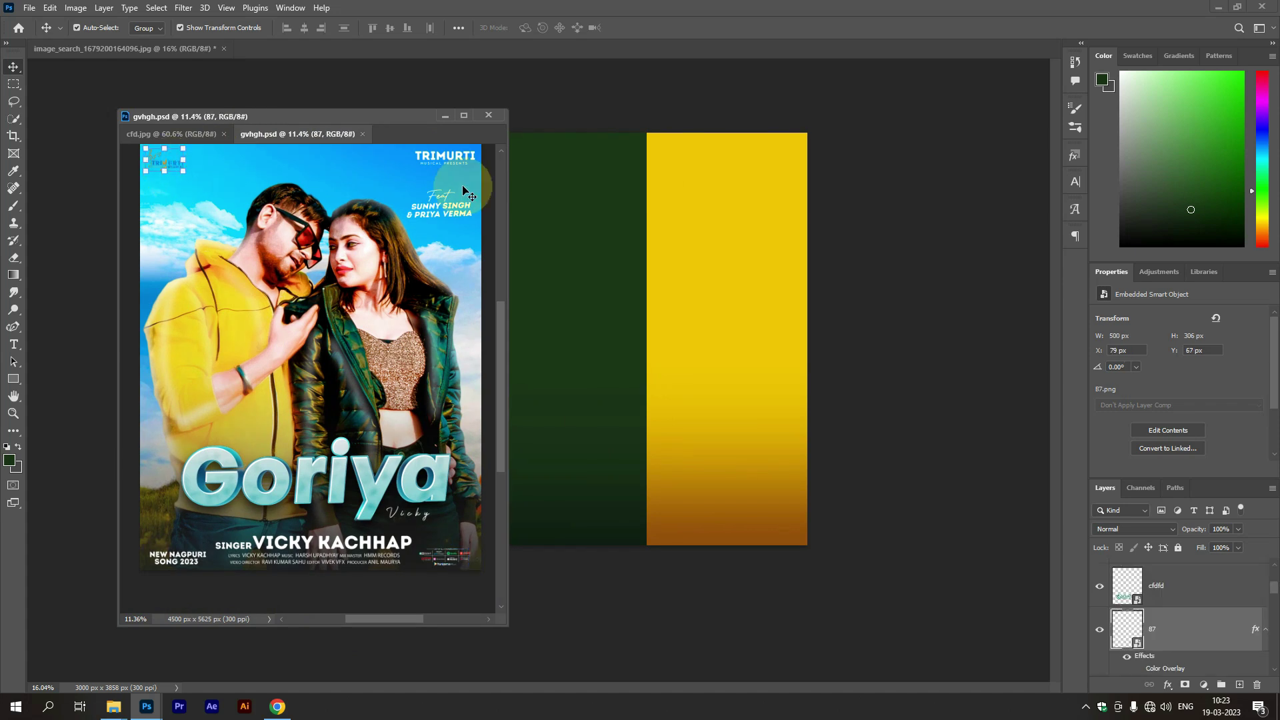
left_click(451, 166, "shift")
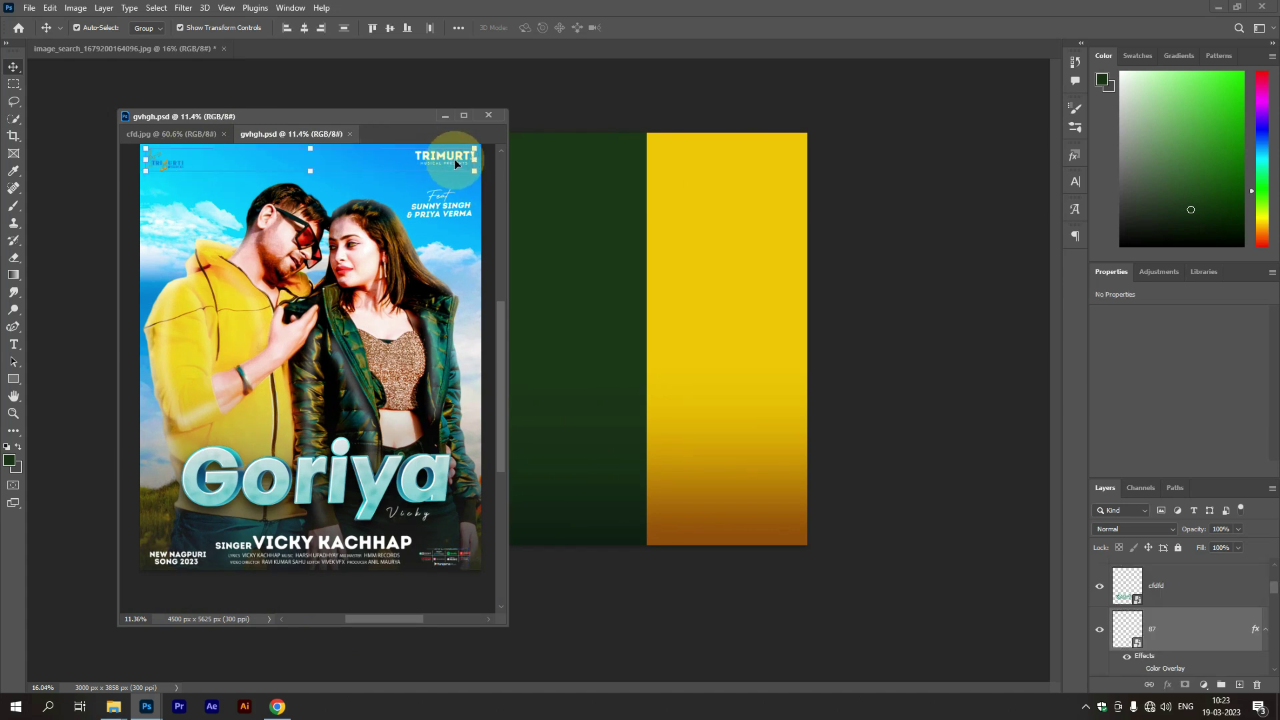
left_click_drag(436, 157, 573, 176)
left_click_drag(725, 178, 726, 175)
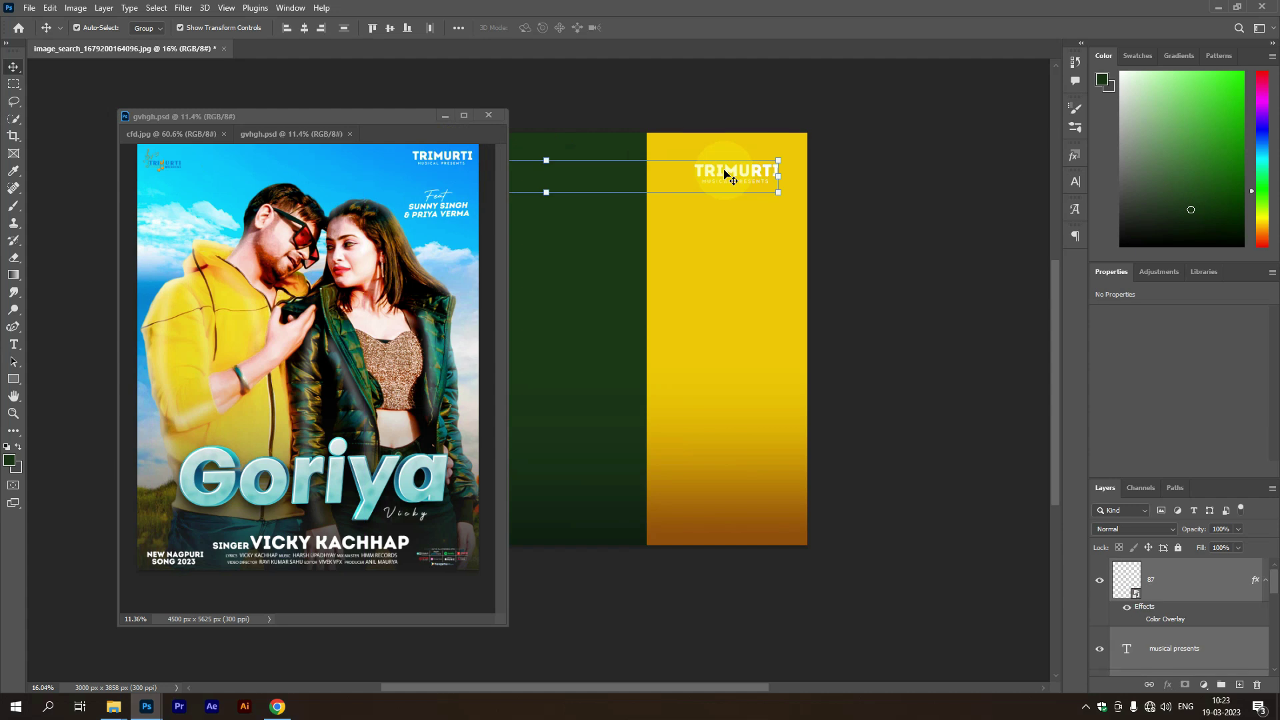
Reframe the reference window and switch it to the Kurta Pajama poster
left_click_drag(346, 120, 318, 115)
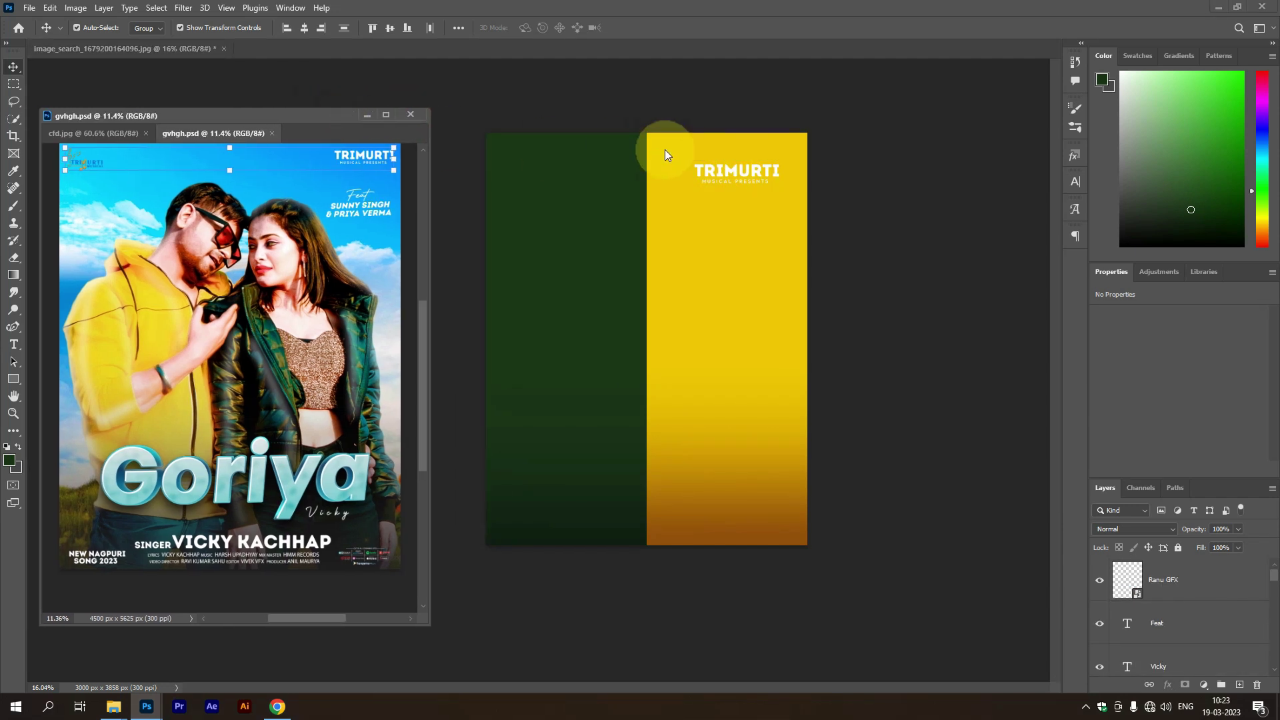
key("ctrl+plus")
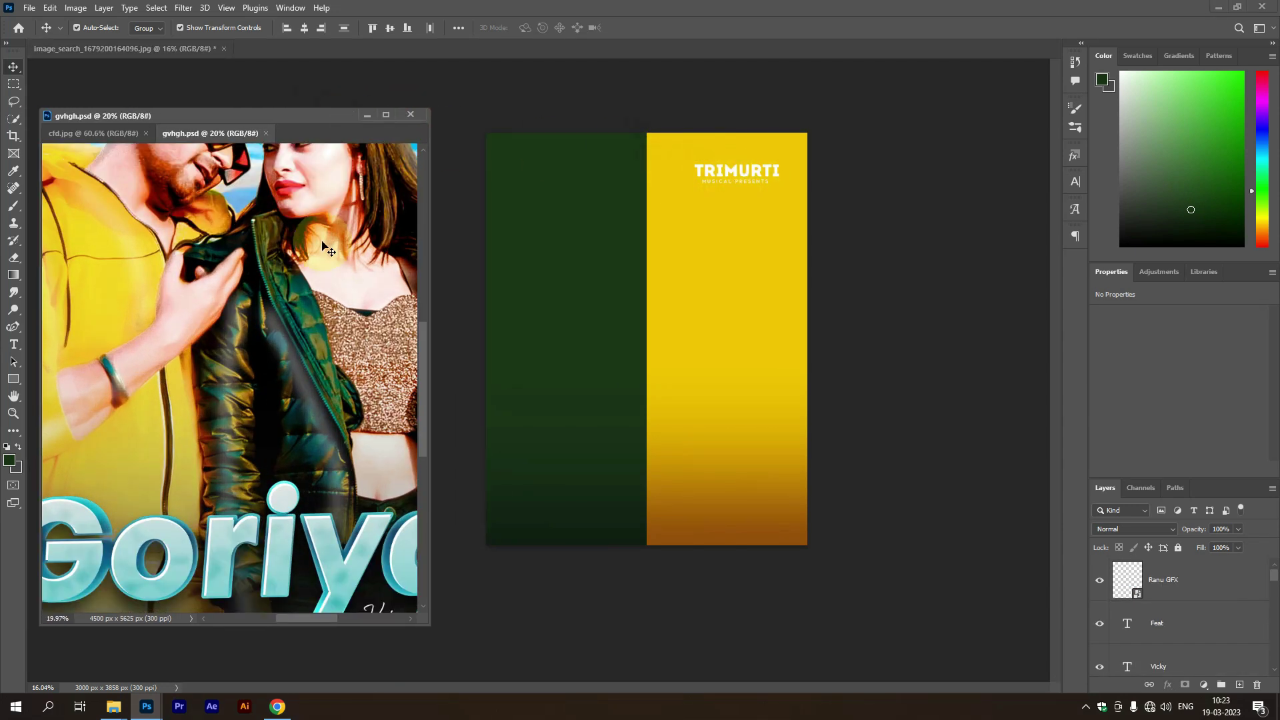
key("ctrl+minus")
left_click_drag(300, 200, 253, 233)
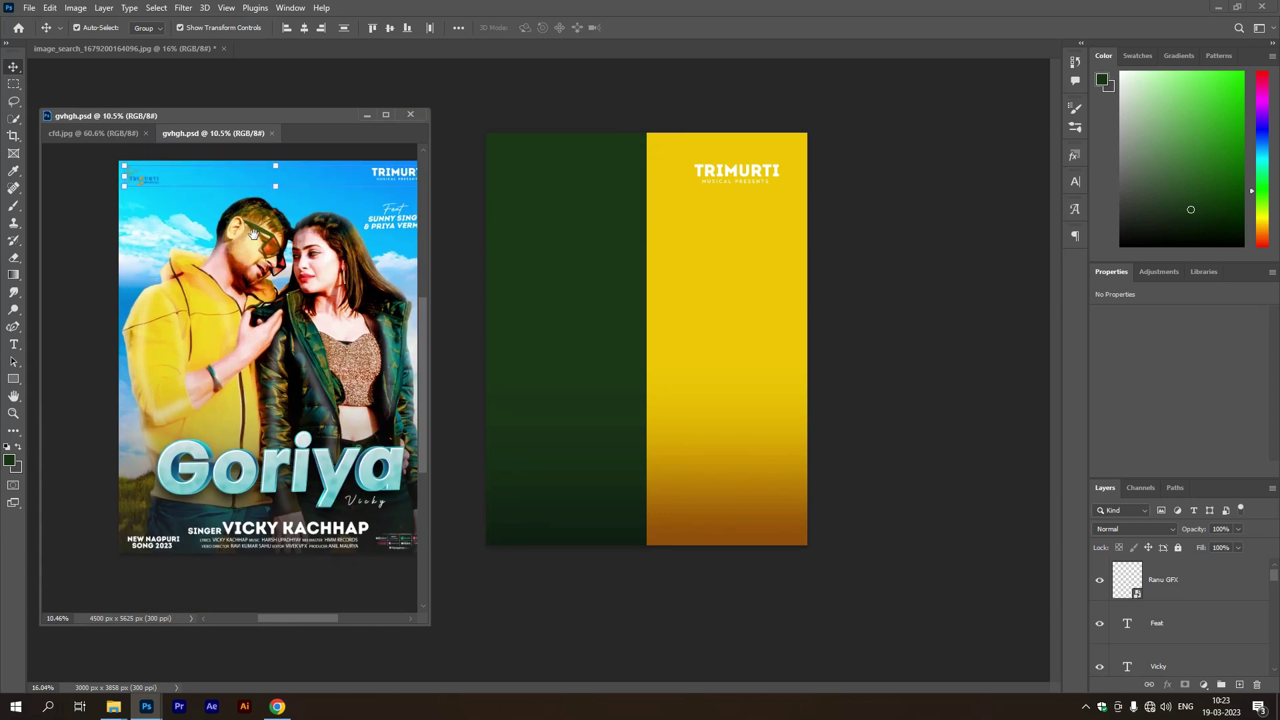
left_click(86, 137)
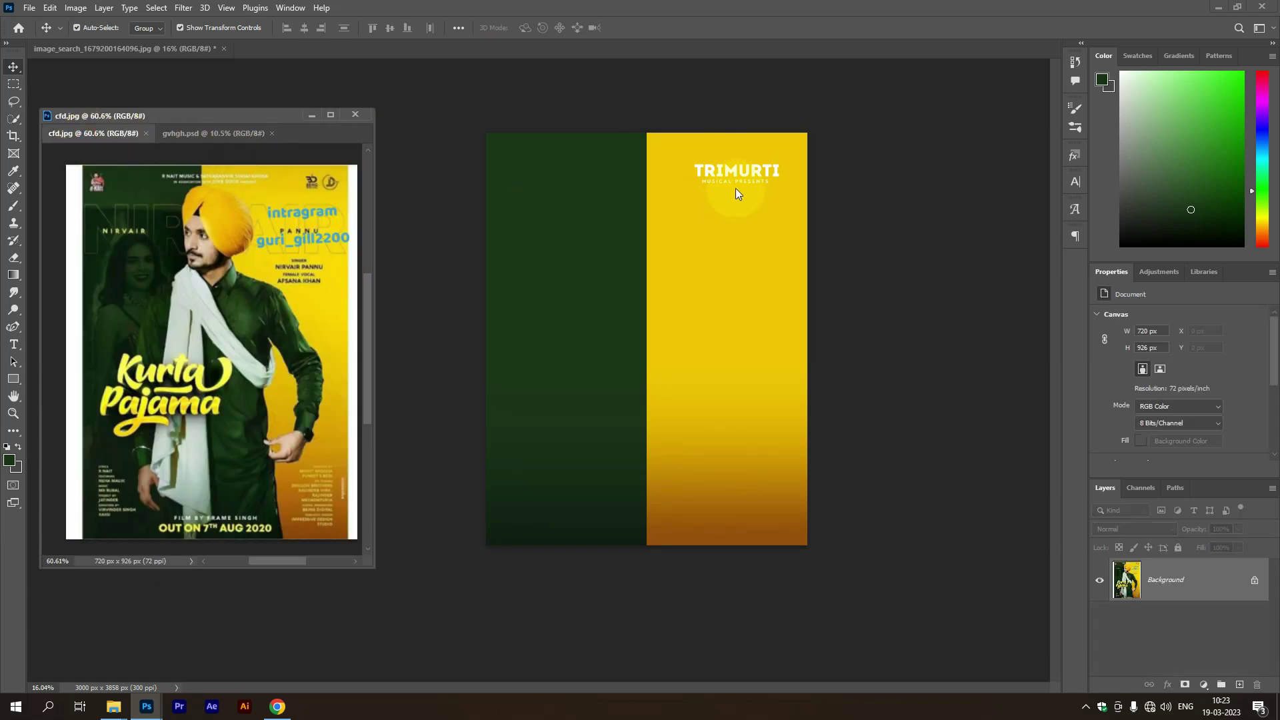
Scale the pasted TRIMURTI logo down to about 58% and move it up toward the top edge
left_click(746, 174)
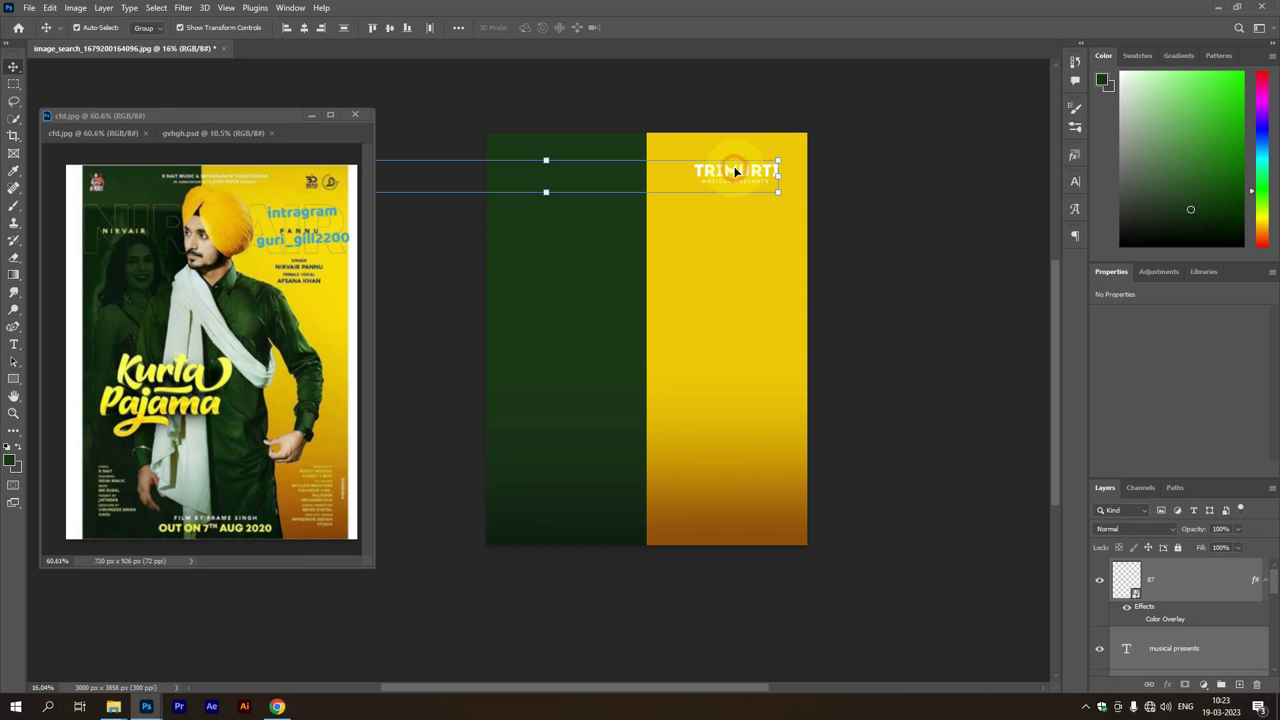
scroll(746, 177, "up", 1)
left_click_drag(779, 176, 500, 177)
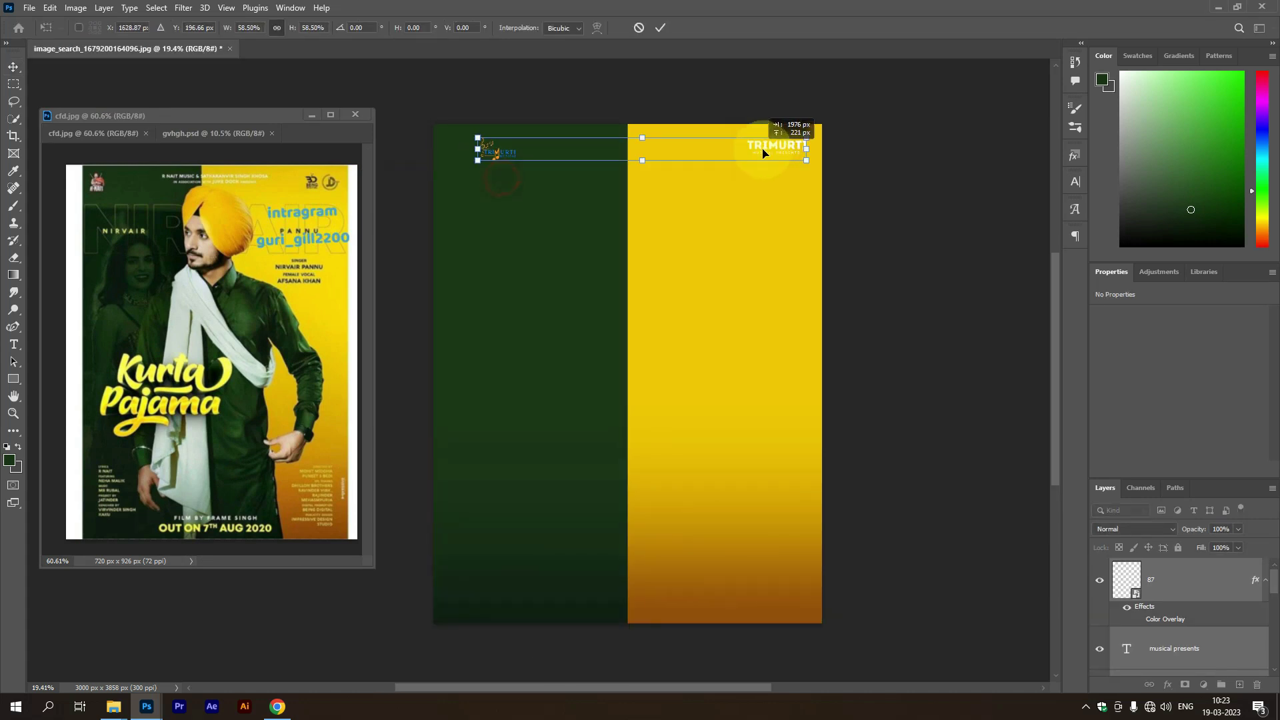
mouse_move(771, 128)
left_mouse_down()
mouse_move(727, 147)
mouse_move(741, 146)
left_mouse_up()
scroll(460, 143, "up", 3)
left_click_drag(471, 142, 454, 141)
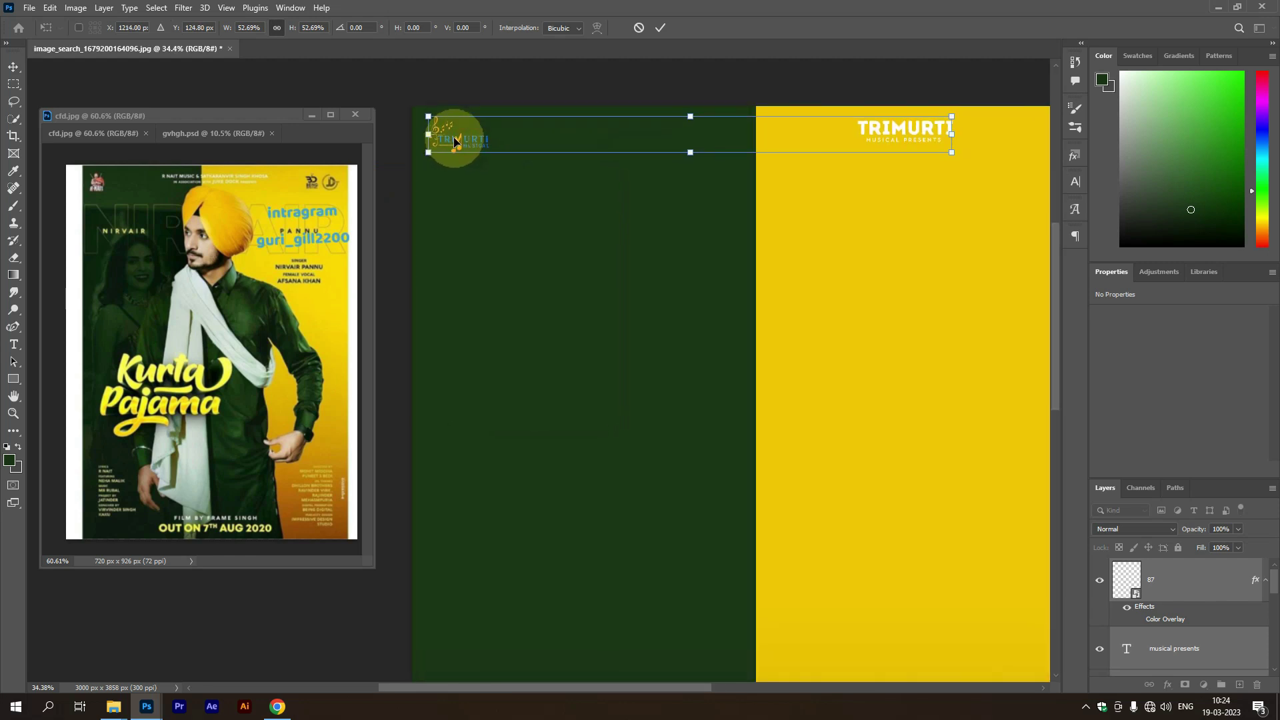
scroll(538, 146, "down", 2)
left_click_drag(812, 135, 794, 137)
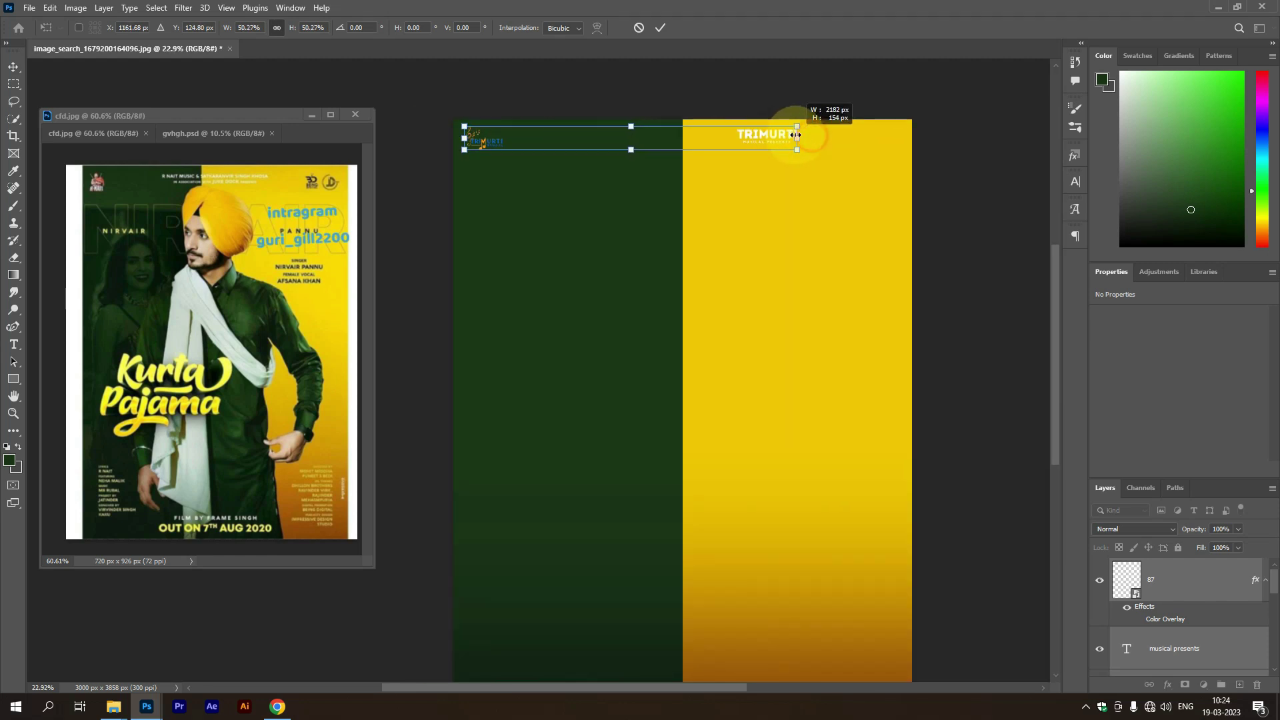
left_click(662, 29)
Move the white TRIMURTI title and MUSICAL PRESENTS line to top centre, just left of the panel divide
scroll(760, 133, "up", 1)
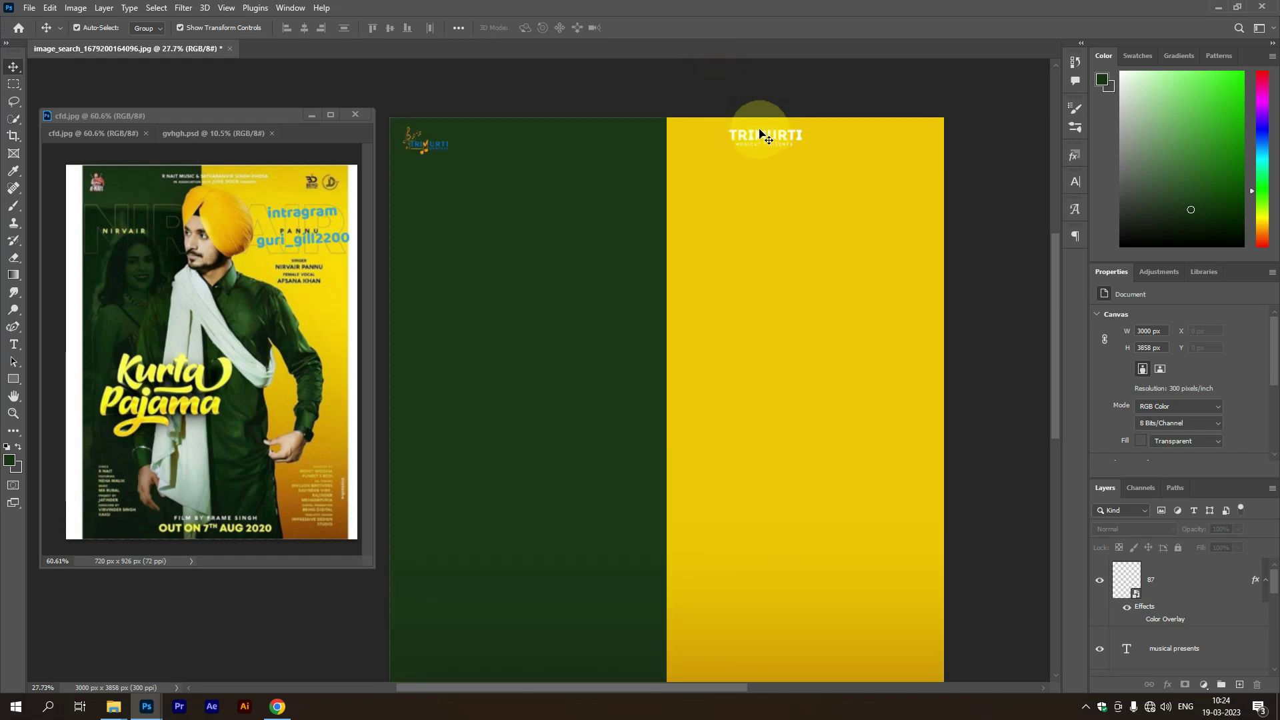
scroll(776, 155, "up", 1)
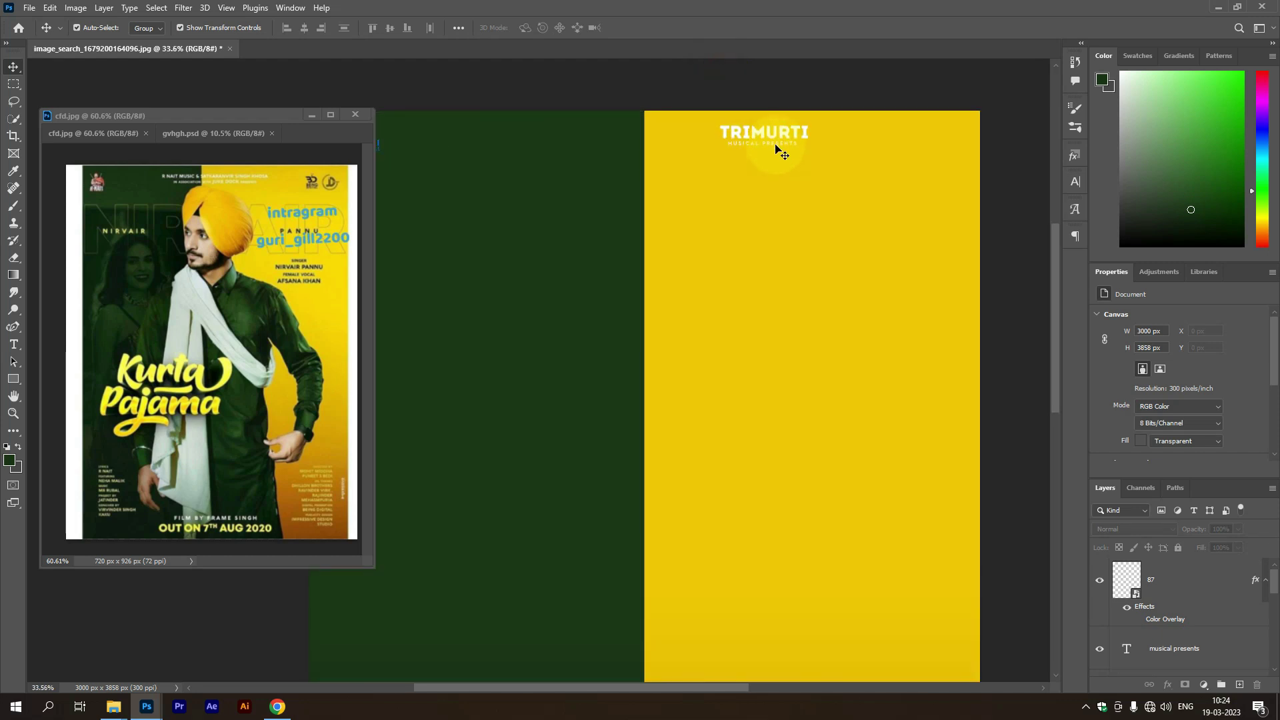
left_click(776, 137)
scroll(780, 140, "up", 2)
scroll(787, 140, "up", 1)
scroll(797, 141, "up", 2)
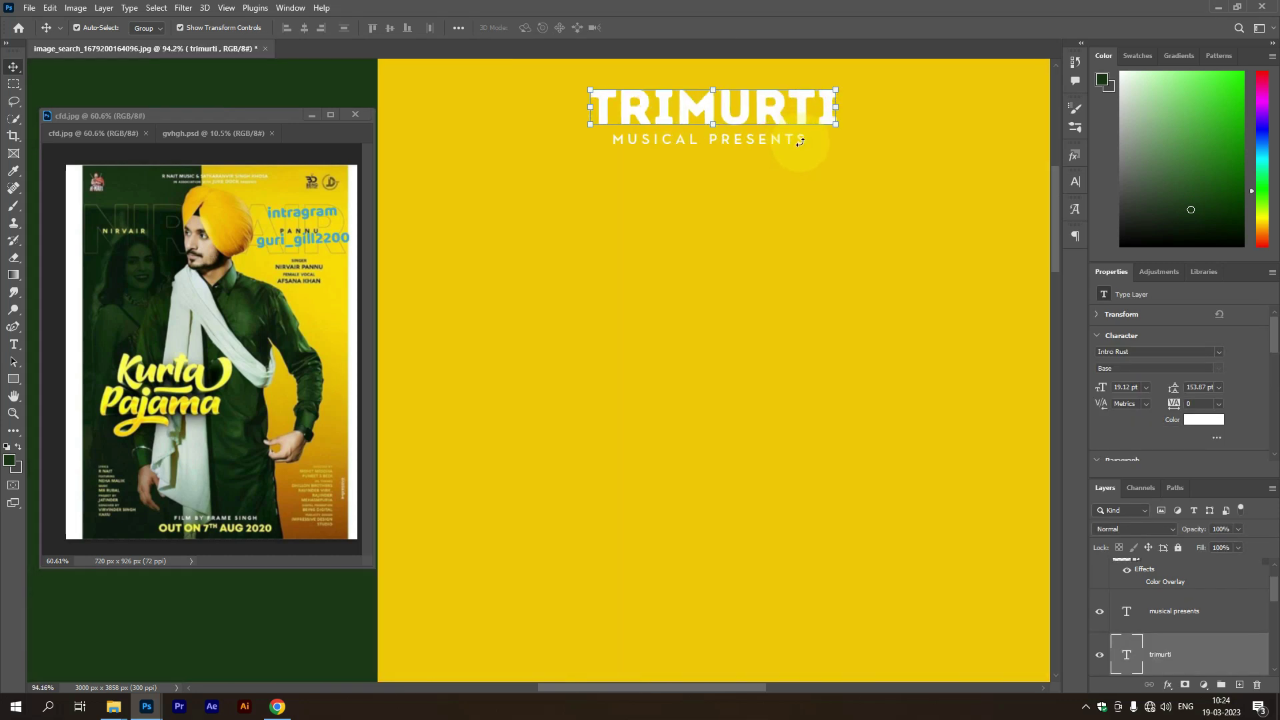
left_click(800, 141, "shift")
scroll(830, 175, "down", 3)
scroll(805, 165, "down", 3)
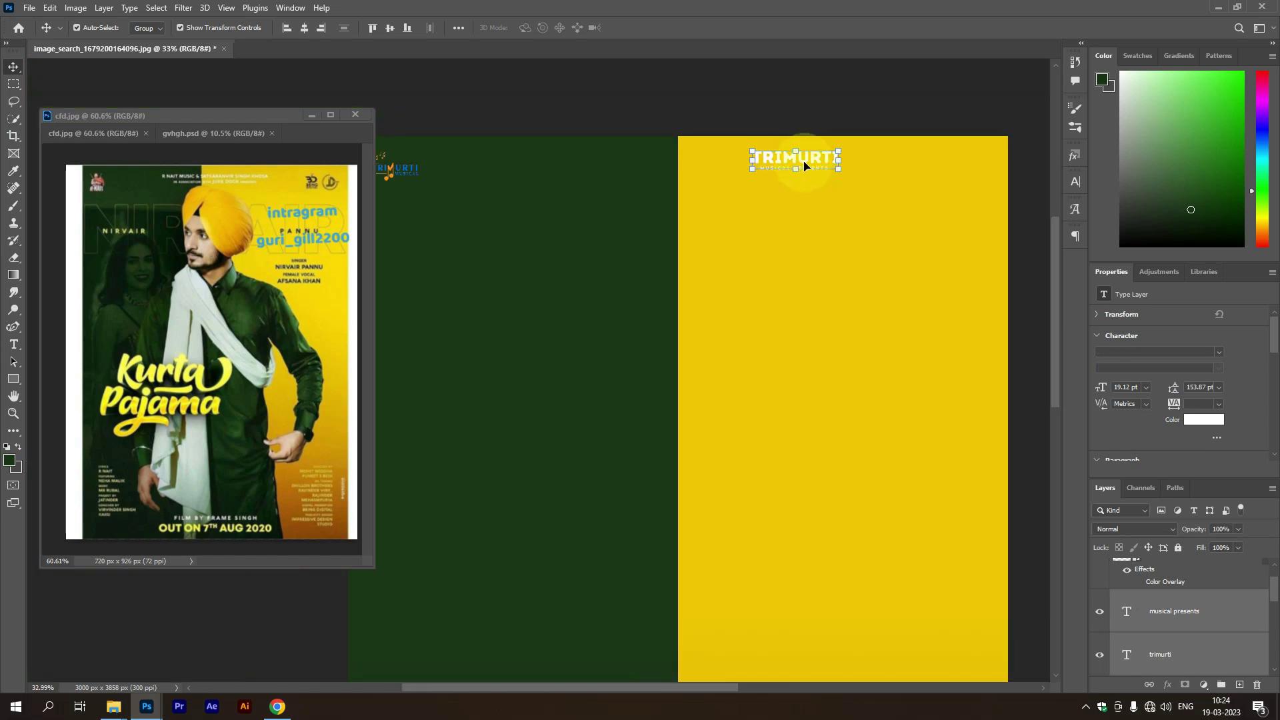
scroll(807, 166, "down", 2)
scroll(809, 167, "up", 1)
left_click_drag(742, 160, 732, 158)
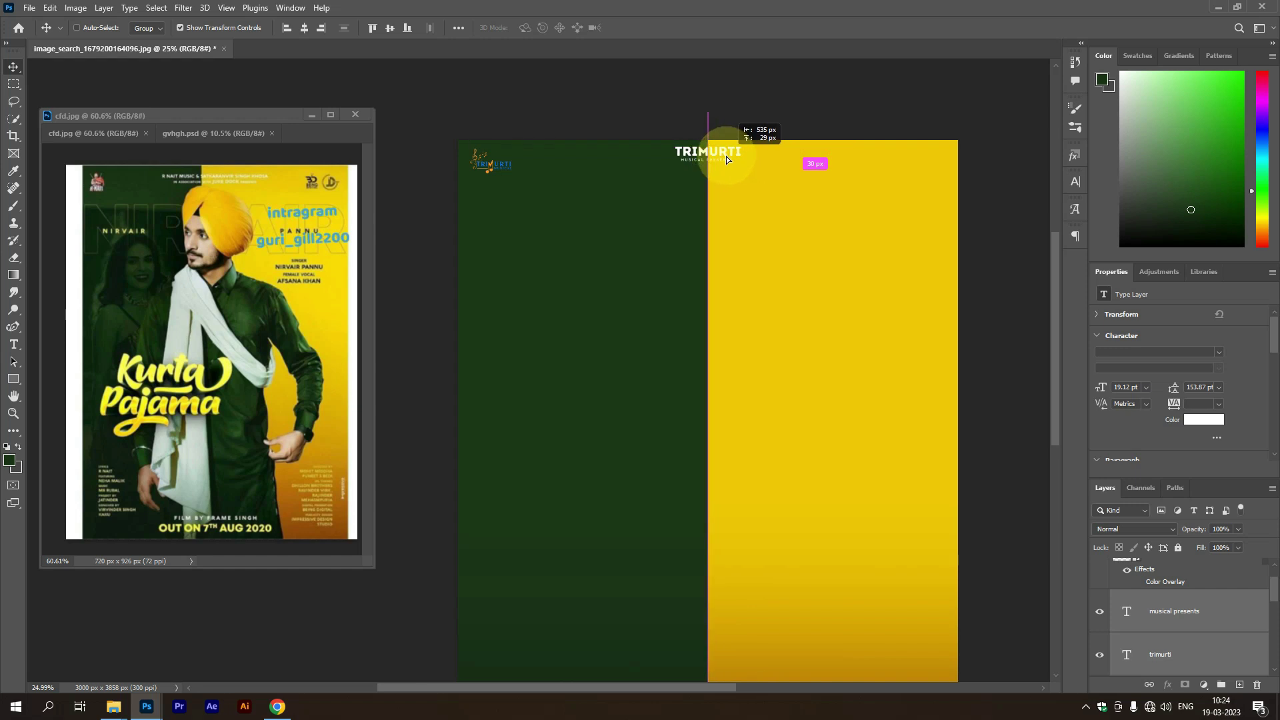
mouse_move(733, 159)
left_mouse_down()
mouse_move(712, 157)
mouse_move(741, 167)
mouse_move(680, 160)
left_mouse_up()
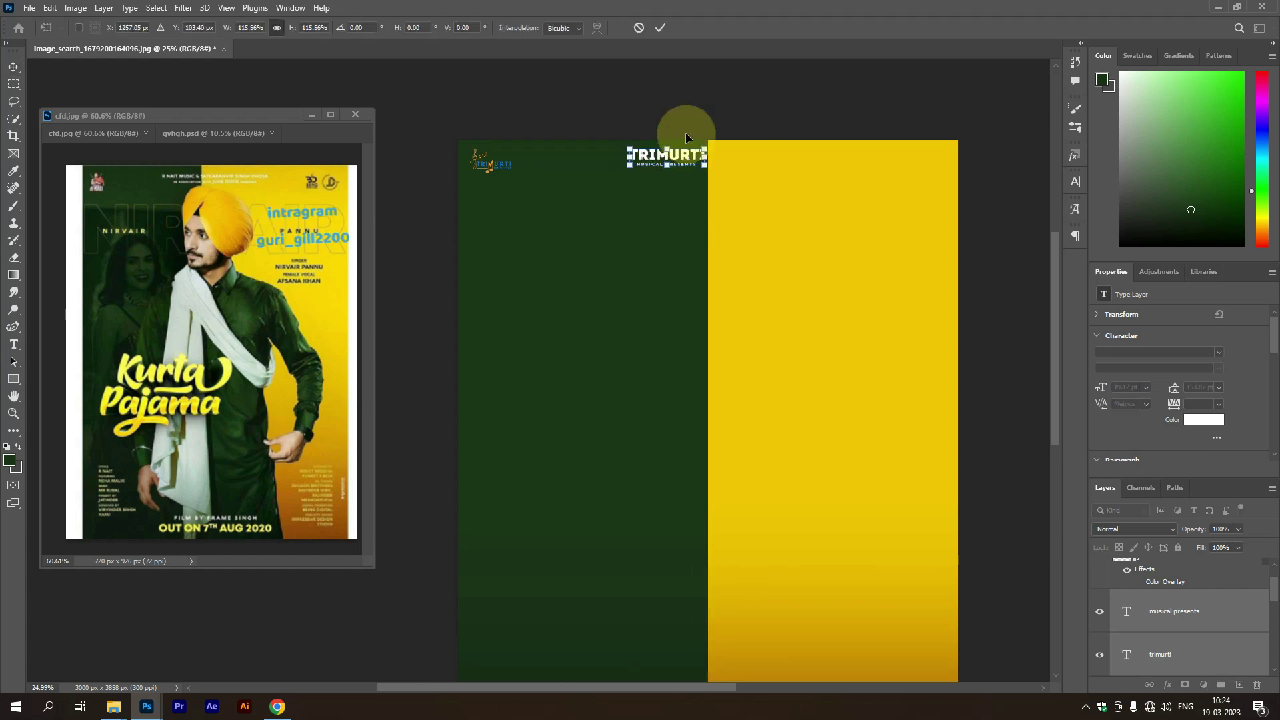
left_click(660, 27)
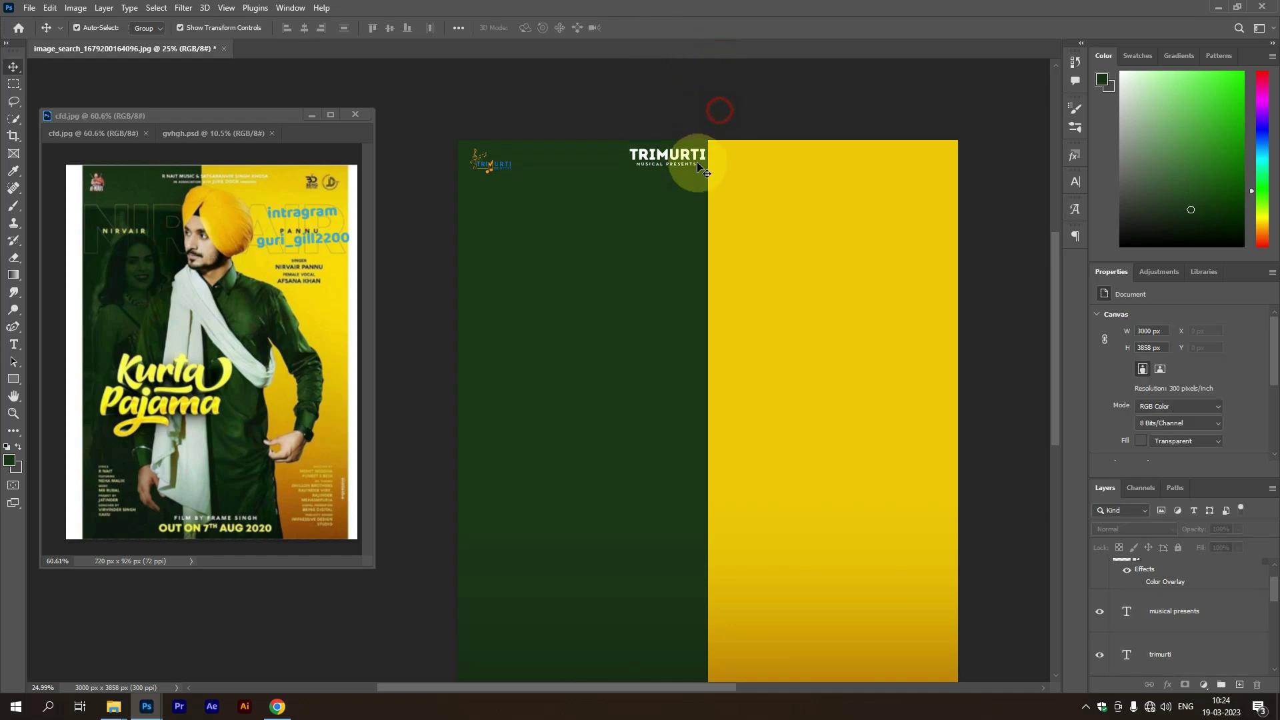
scroll(690, 164, "up", 3)
left_click(675, 166)
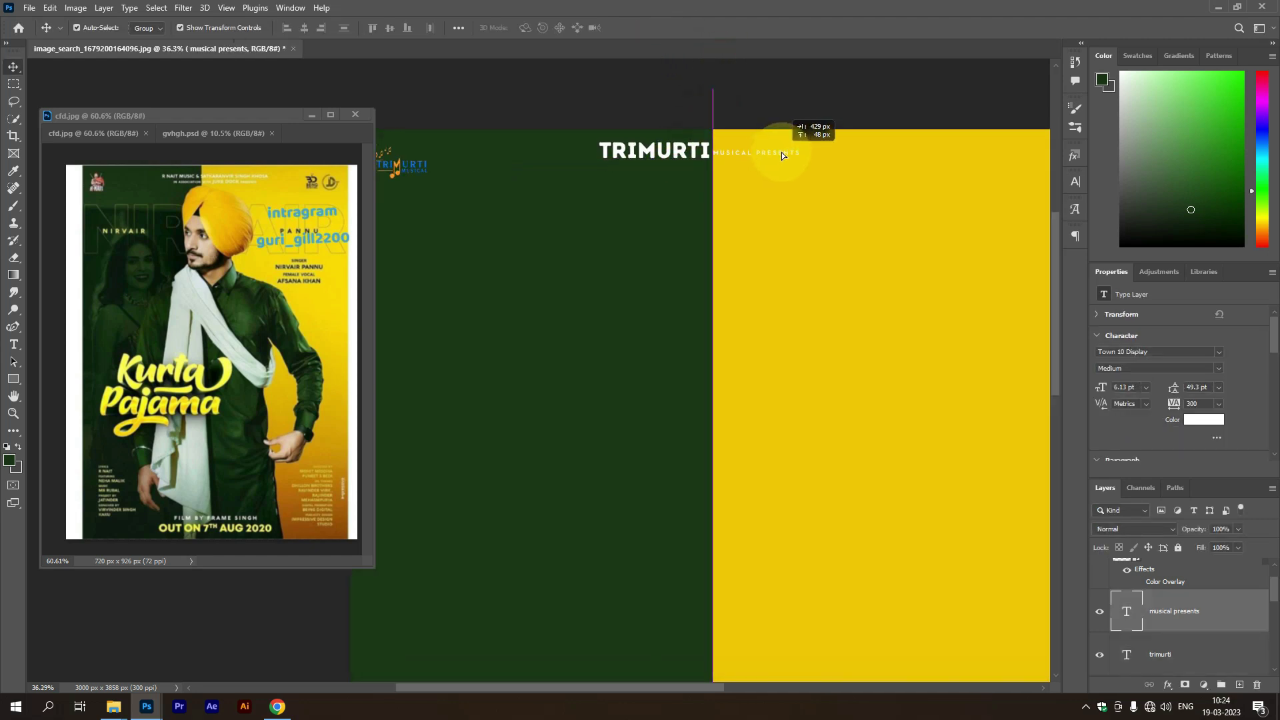
left_click_drag(779, 157, 785, 152)
key("ctrl+minus")
left_click(632, 134)
scroll(667, 137, "down", 4)
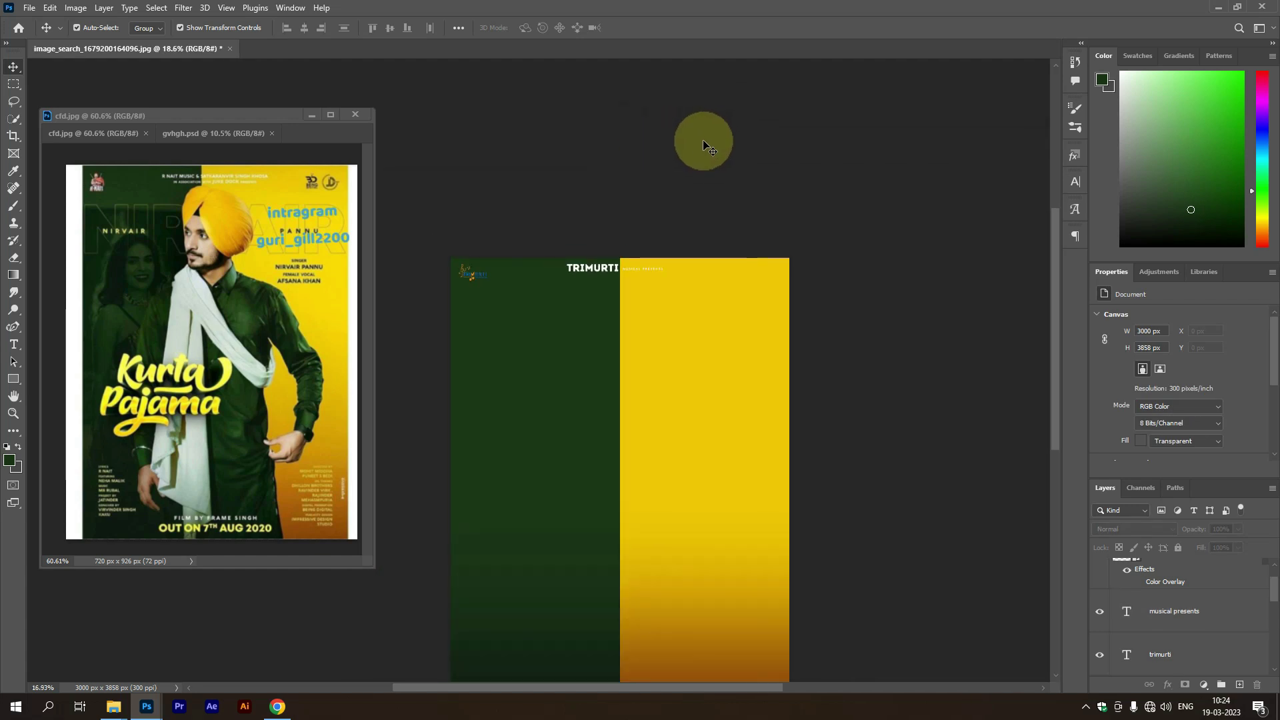
scroll(599, 297, "up", 6)
scroll(607, 274, "up", 4)
left_click(613, 255)
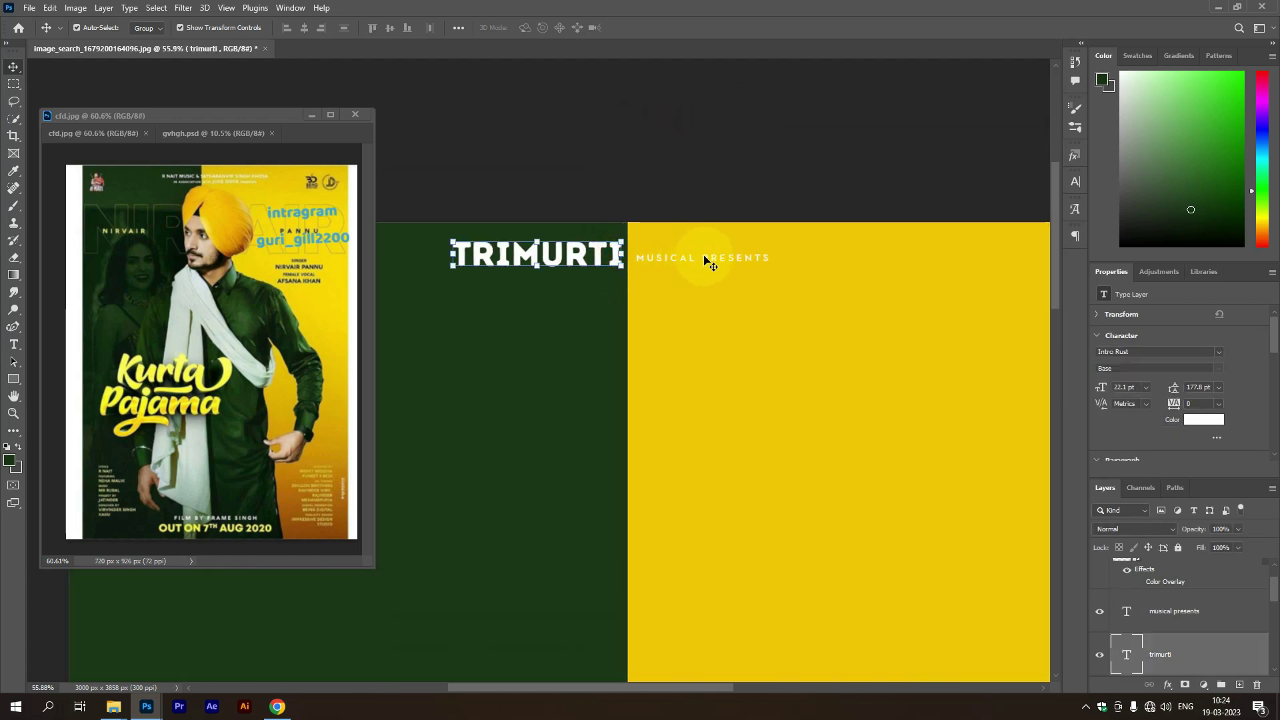
double_click(721, 258)
left_click(1105, 220)
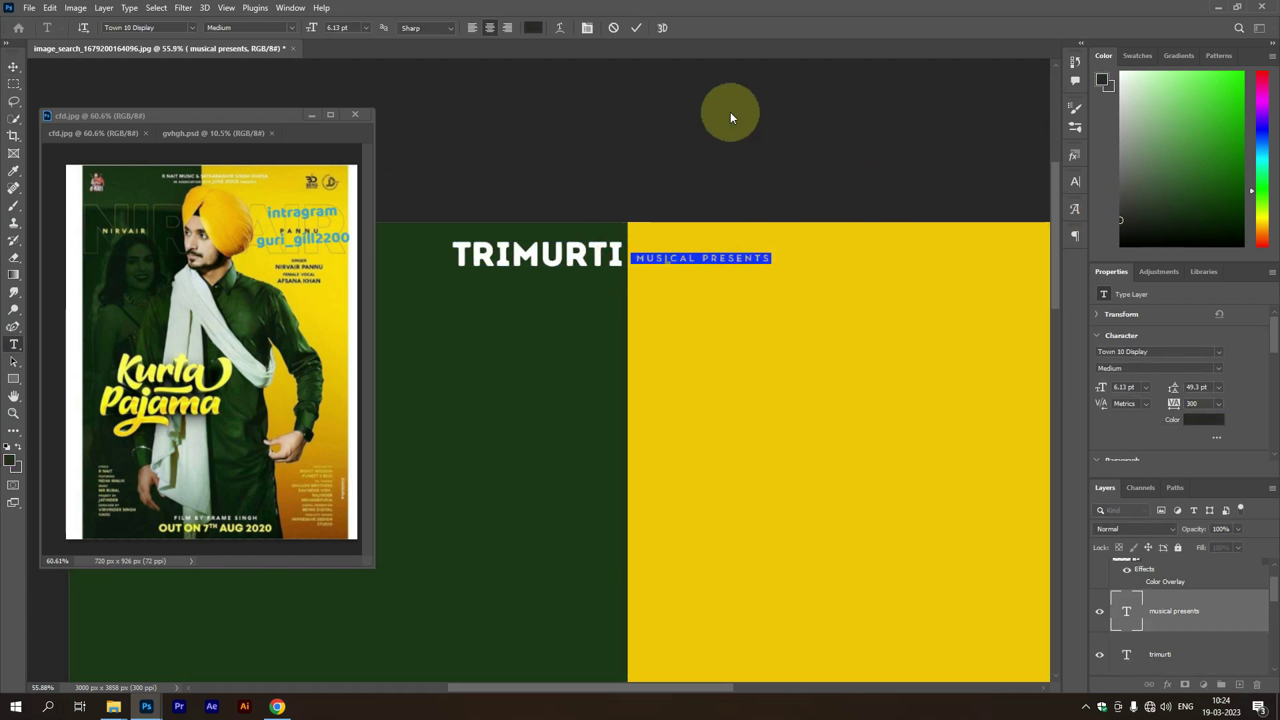
left_click(687, 113)
key("v")
scroll(696, 156, "down", 3)
scroll(652, 333, "down", 1)
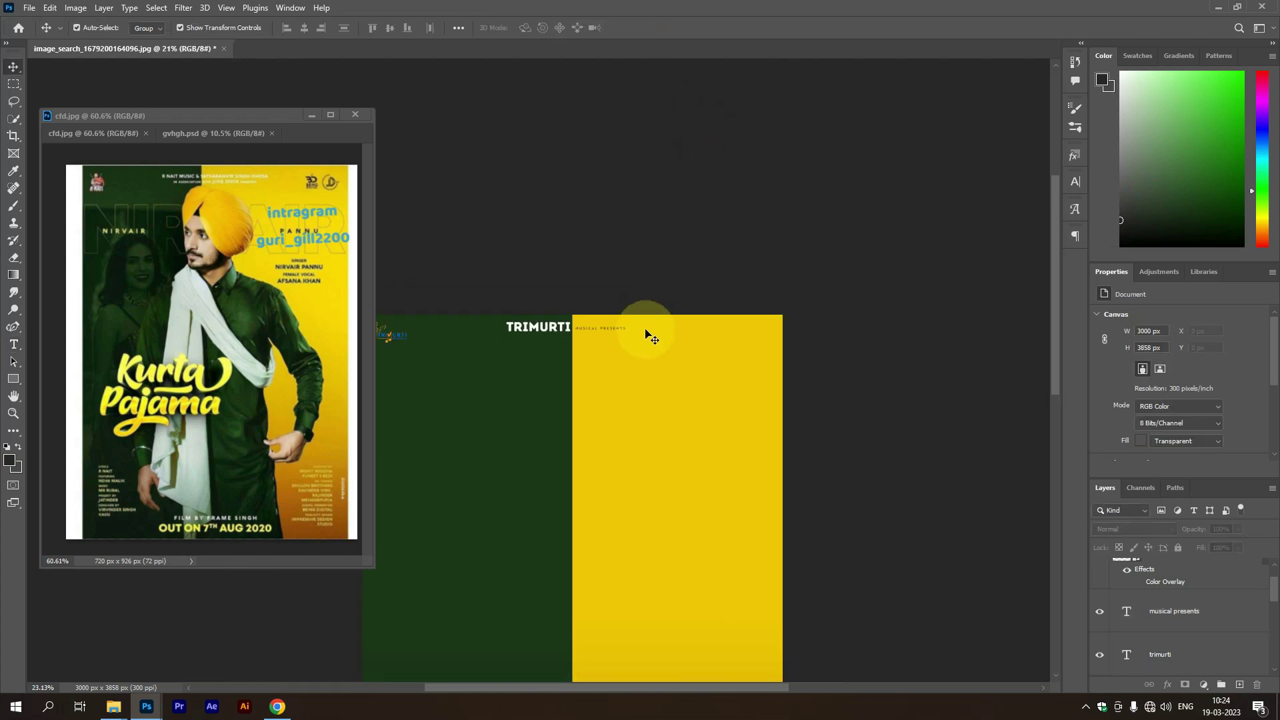
scroll(664, 214, "up", 2)
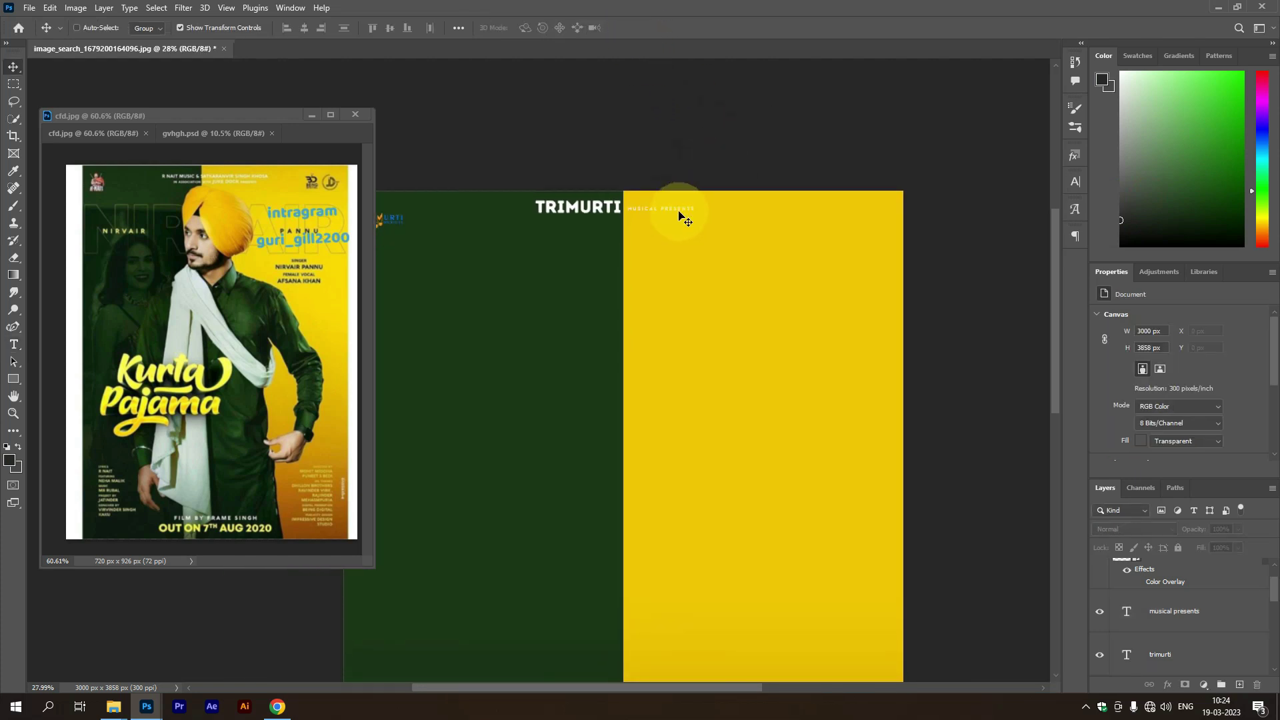
scroll(687, 221, "up", 1)
scroll(597, 217, "up", 1)
scroll(621, 209, "down", 3)
scroll(621, 212, "up", 1)
left_click(617, 205)
left_click(635, 161)
scroll(558, 200, "down", 1)
scroll(578, 206, "down", 1)
scroll(606, 177, "up", 3)
scroll(596, 222, "up", 2)
left_click(596, 223)
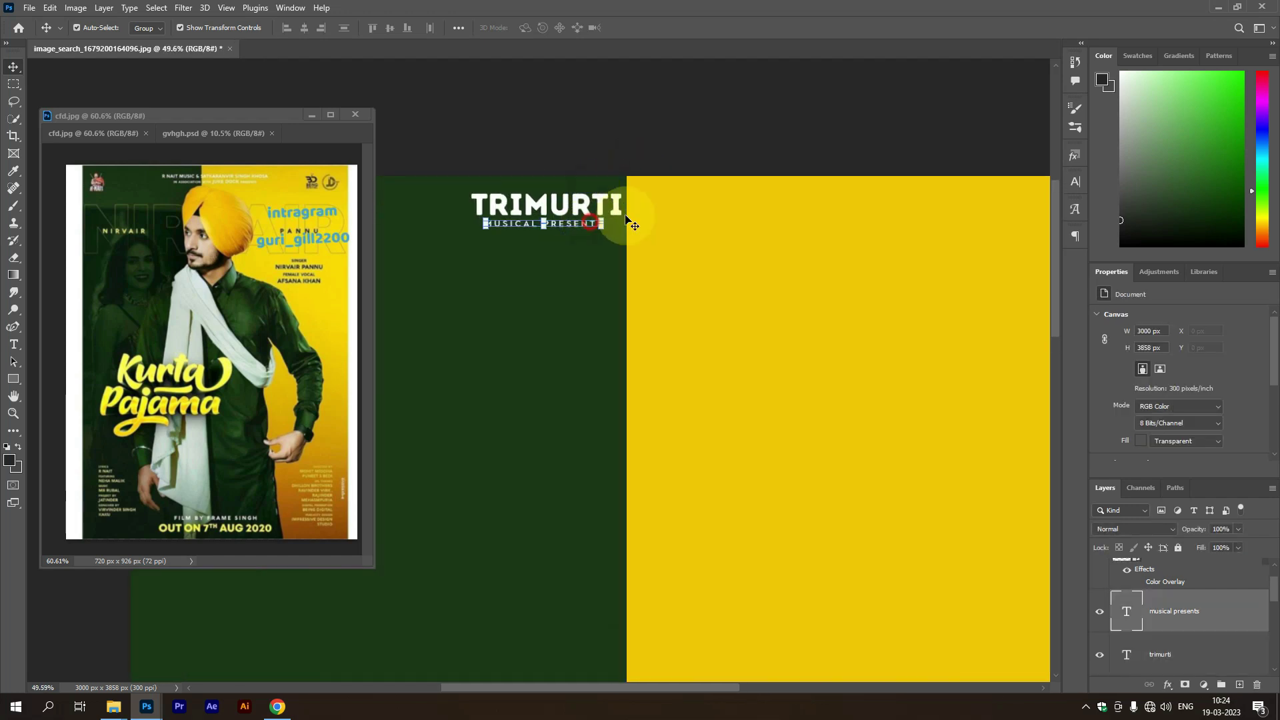
left_click(619, 206, "shift")
Resize the TRIMURTI logo text wider, then slightly smaller
left_click_drag(622, 215, 664, 216)
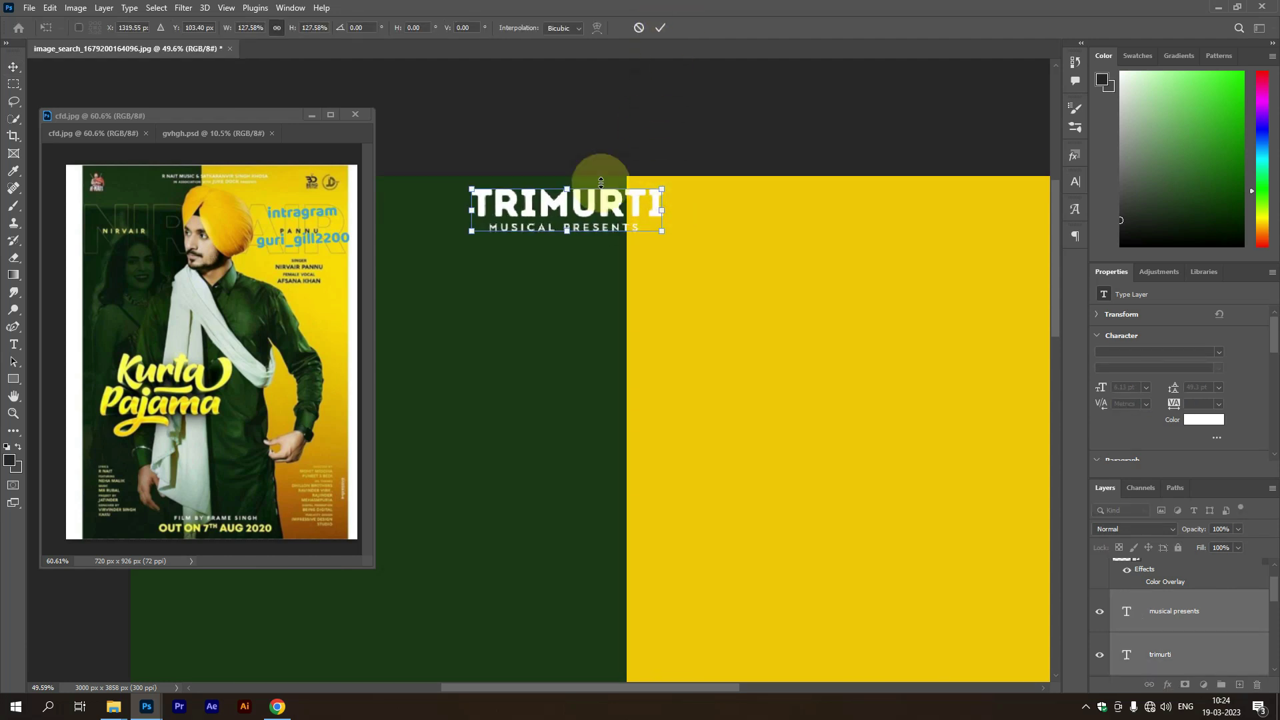
scroll(600, 193, "down", 5)
left_click_drag(604, 220, 762, 225)
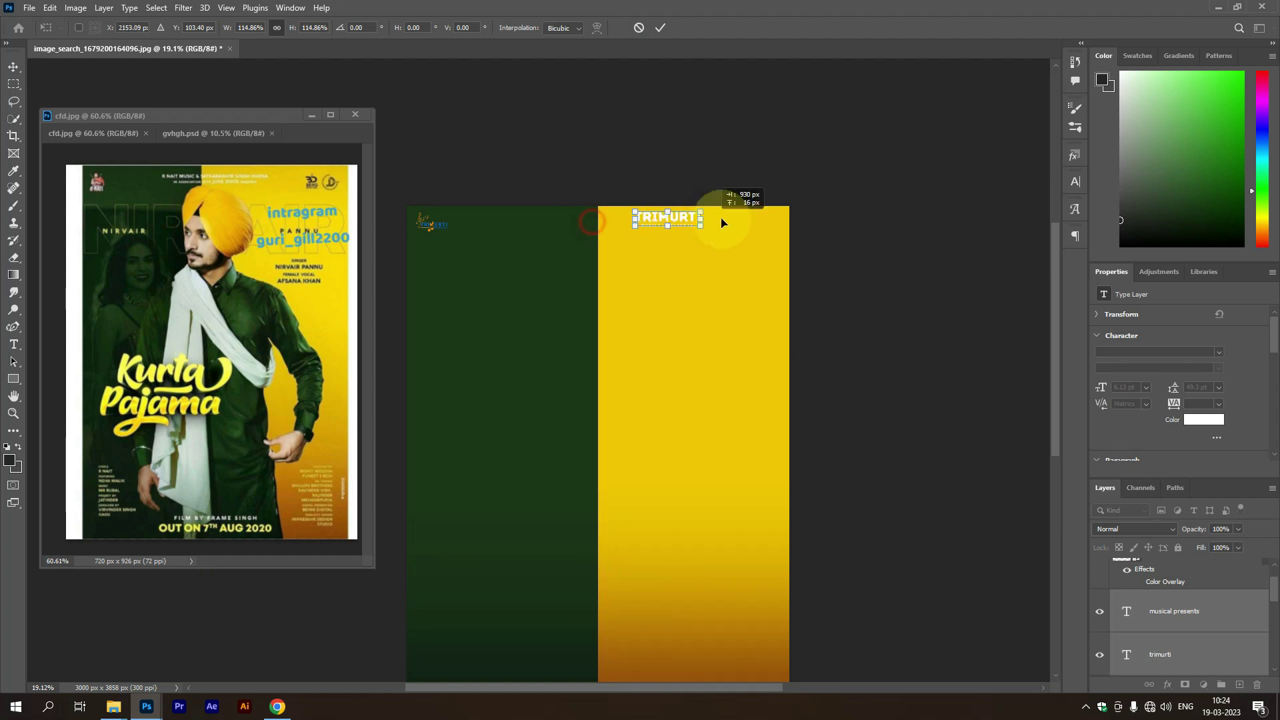
left_click(660, 28)
scroll(767, 227, "up", 2)
scroll(767, 227, "up", 2)
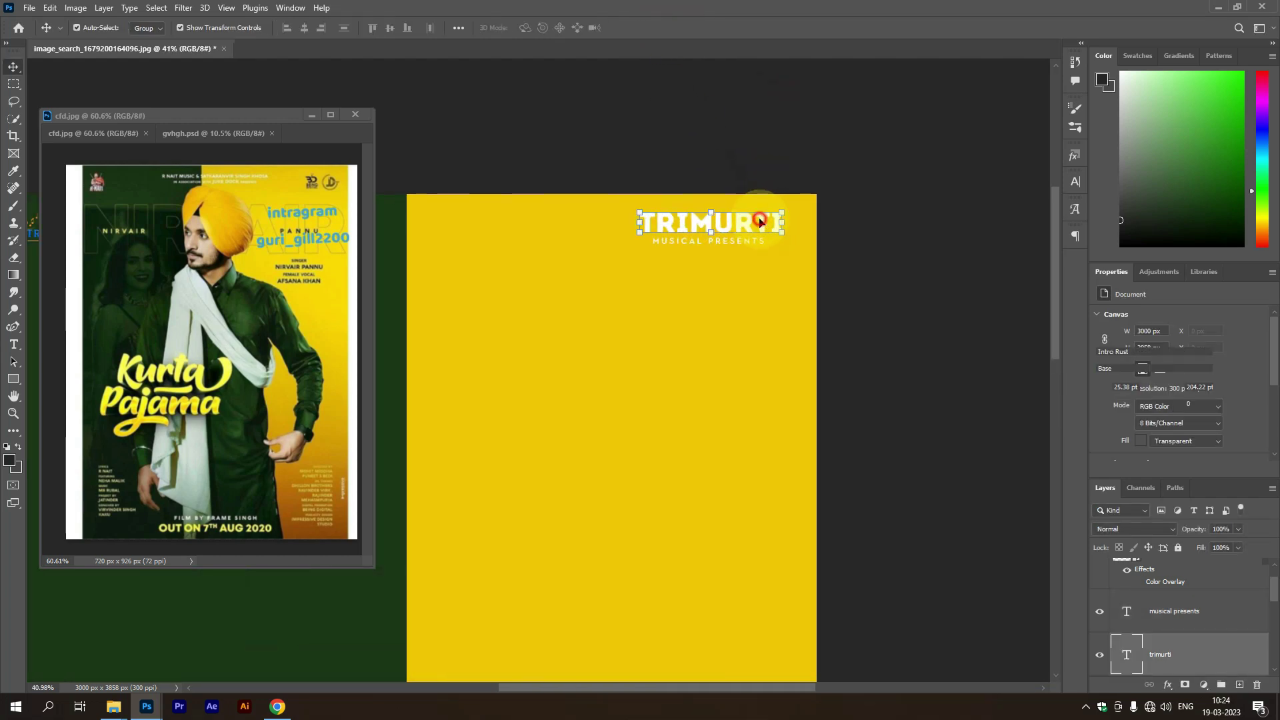
Recolour both the TRIMURTI and MUSICAL PRESENTS text dark grey
double_click(765, 223)
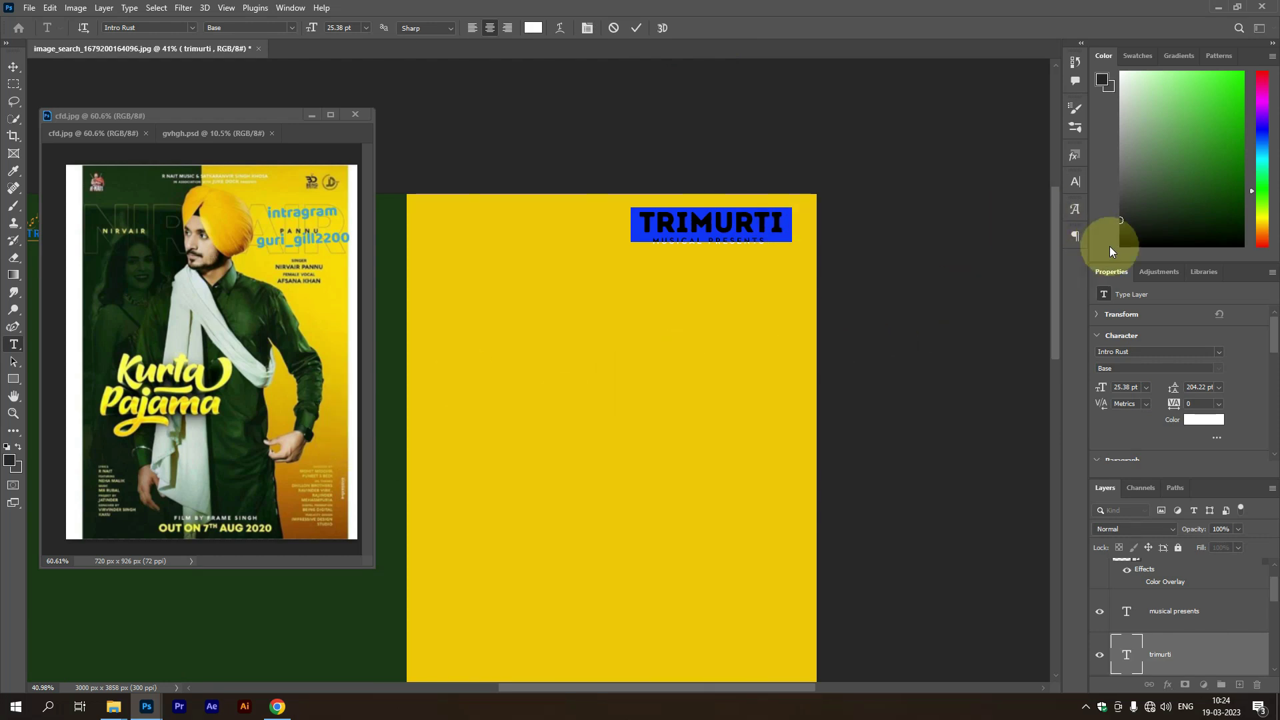
left_click_drag(1142, 212, 1117, 214)
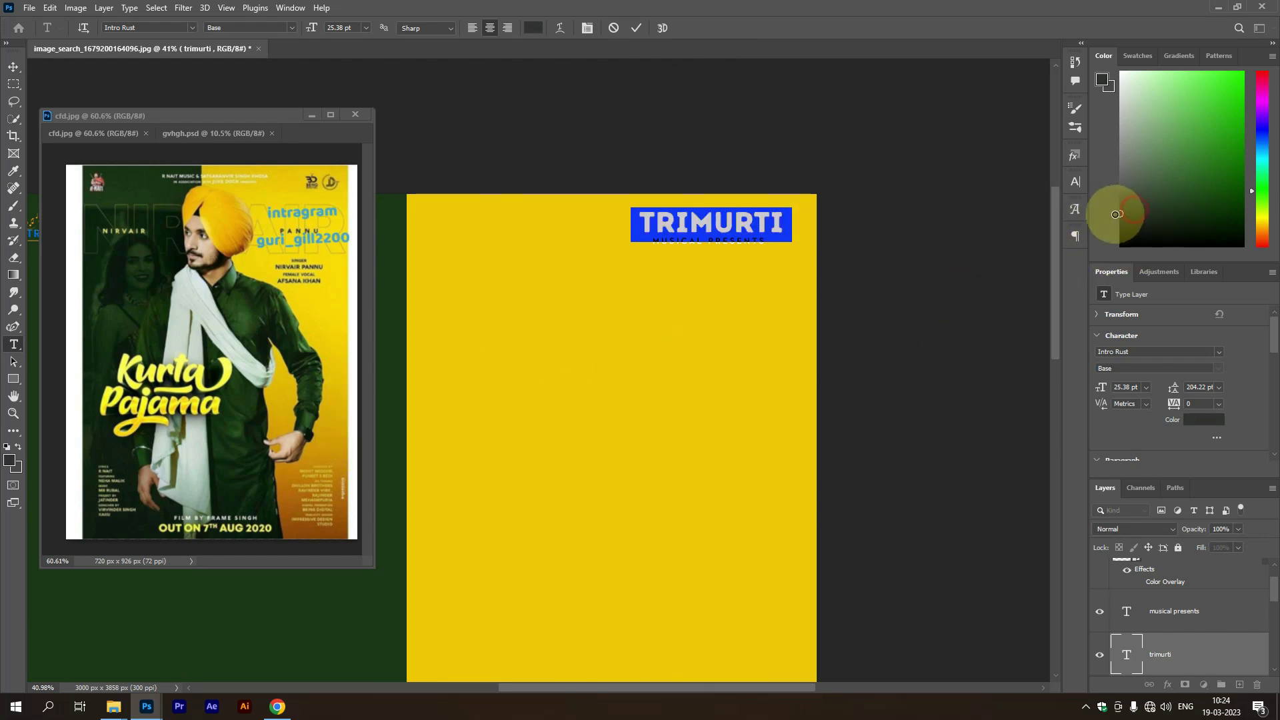
left_click(636, 28)
triple_click(760, 241)
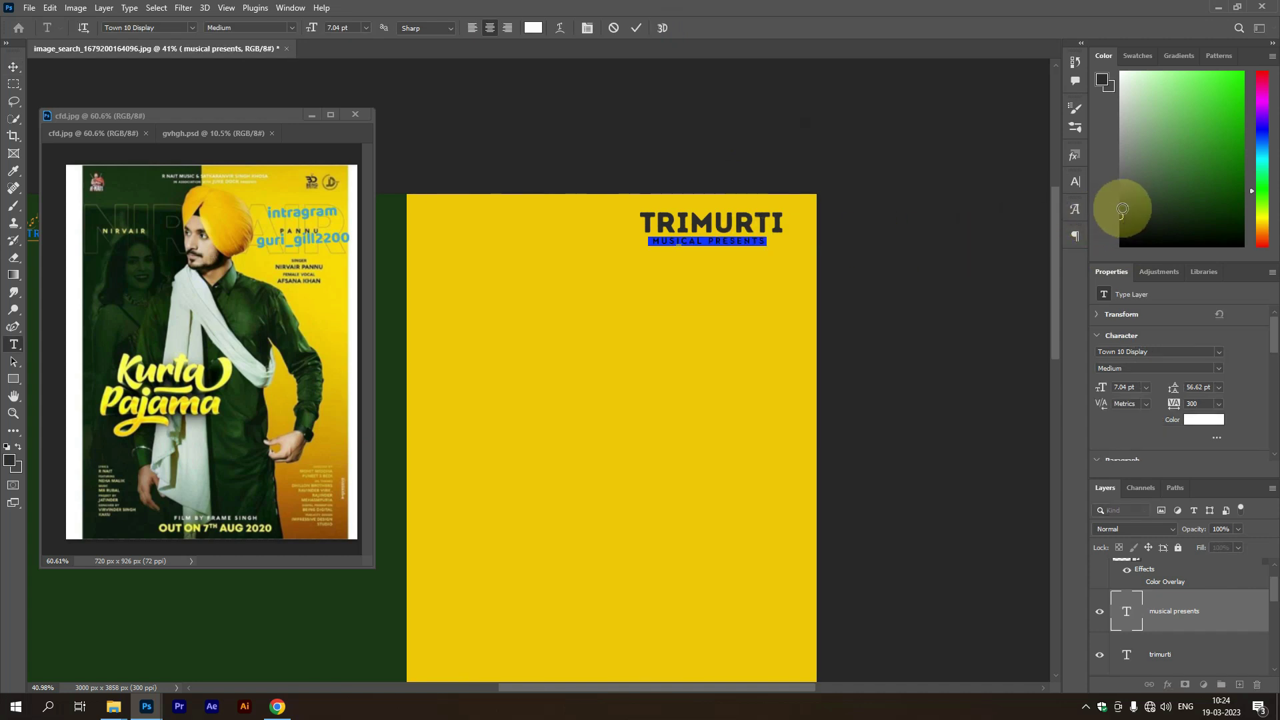
left_click(1121, 212)
left_click(637, 30)
key("v")
Clear the layer selection and zoom out to frame the whole poster
left_click(829, 138)
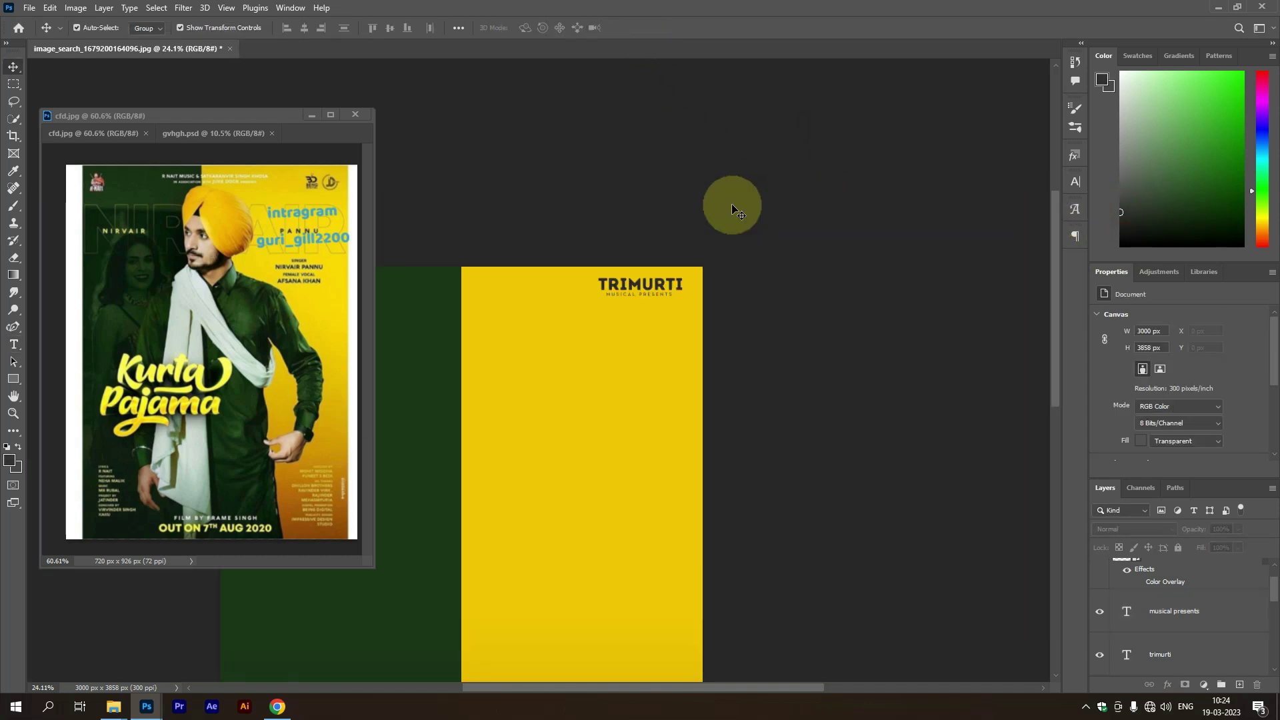
scroll(735, 206, "down", 3)
scroll(572, 367, "down", 2)
left_click_drag(714, 283, 724, 263)
left_click(543, 288)
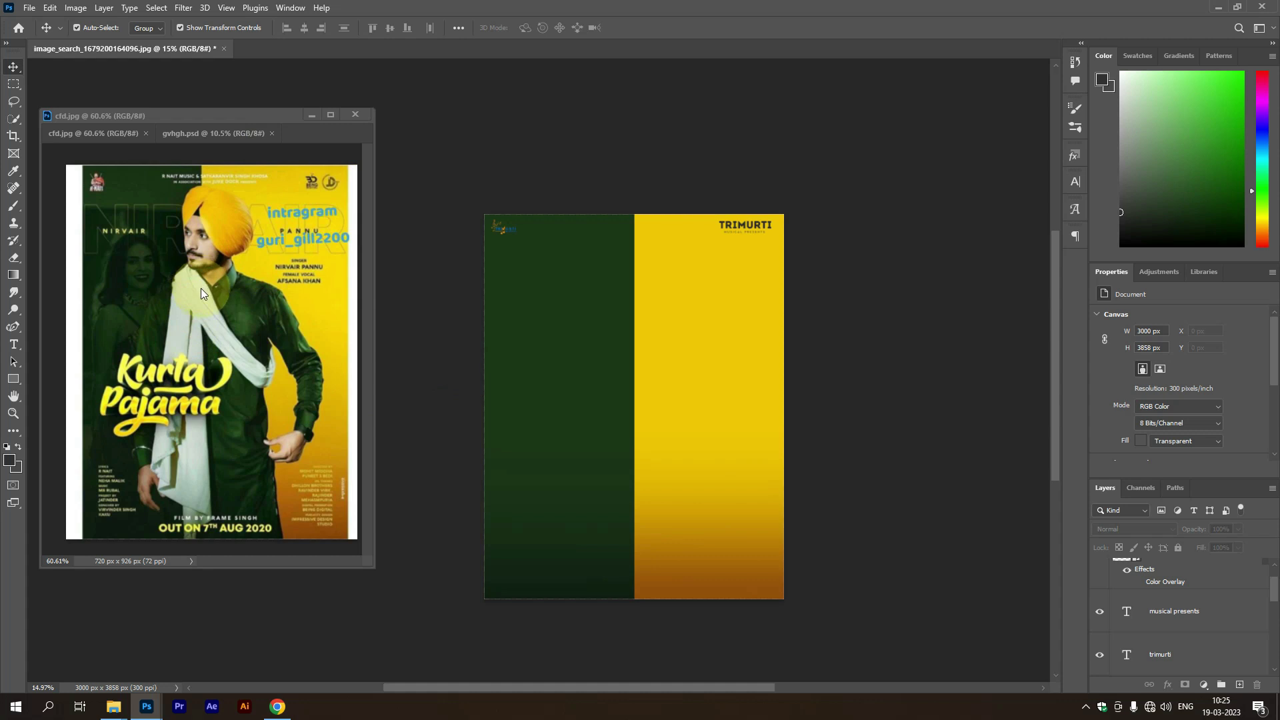
Bring the couple photo from the Goriya reference into the poster, scaled down and flipped horizontally
left_click(329, 117)
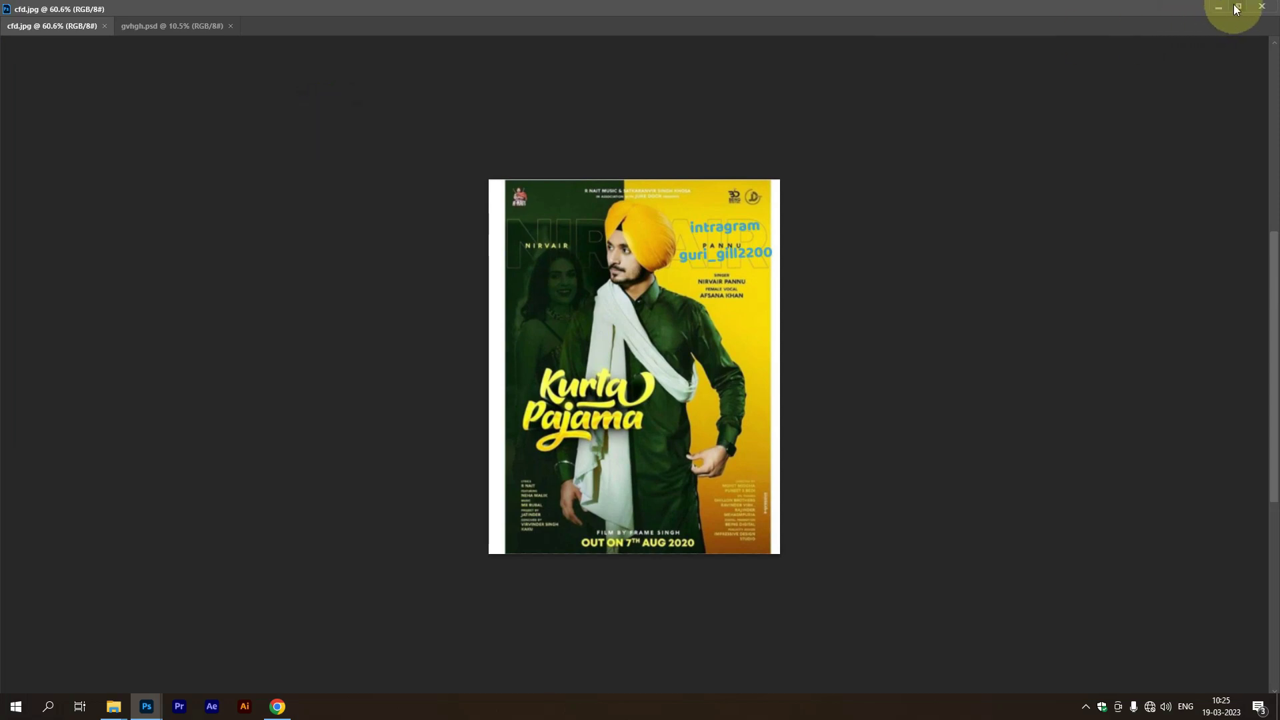
left_click(1235, 8)
left_click(193, 134)
mouse_move(308, 266)
left_mouse_down()
mouse_move(609, 326)
mouse_move(677, 327)
left_mouse_up()
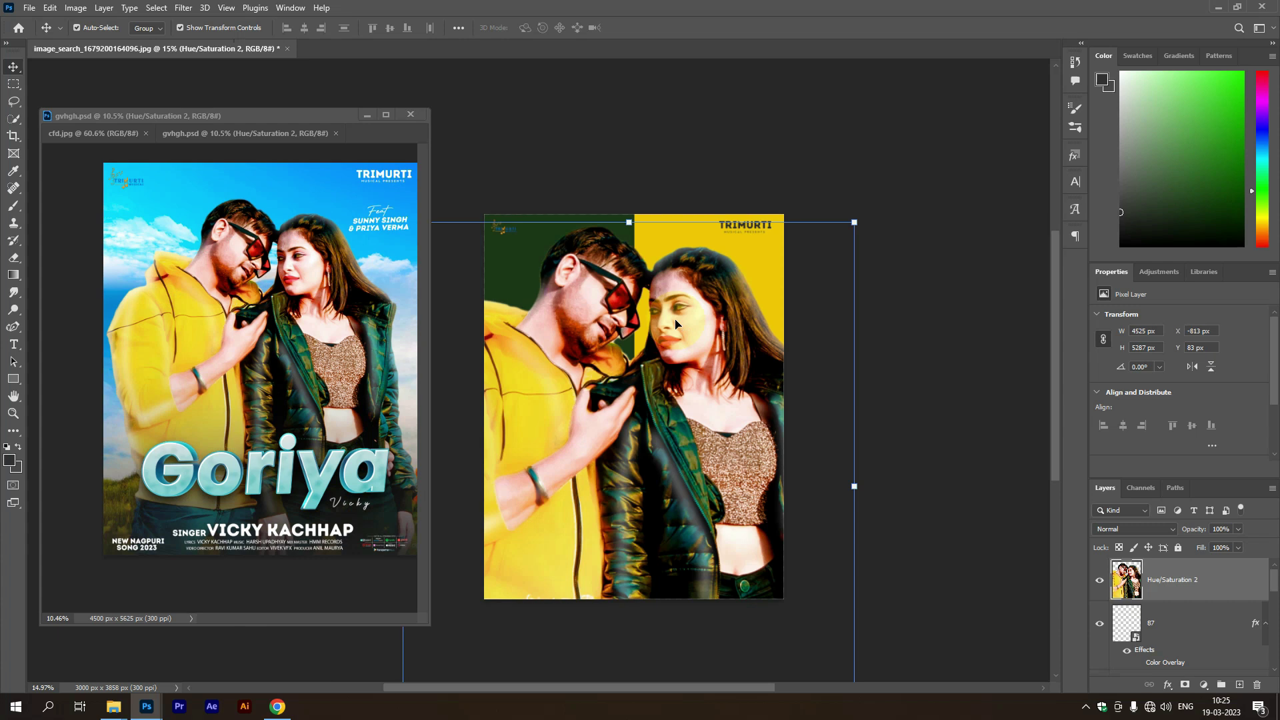
left_click_drag(854, 485, 727, 487)
left_click_drag(553, 666, 636, 596)
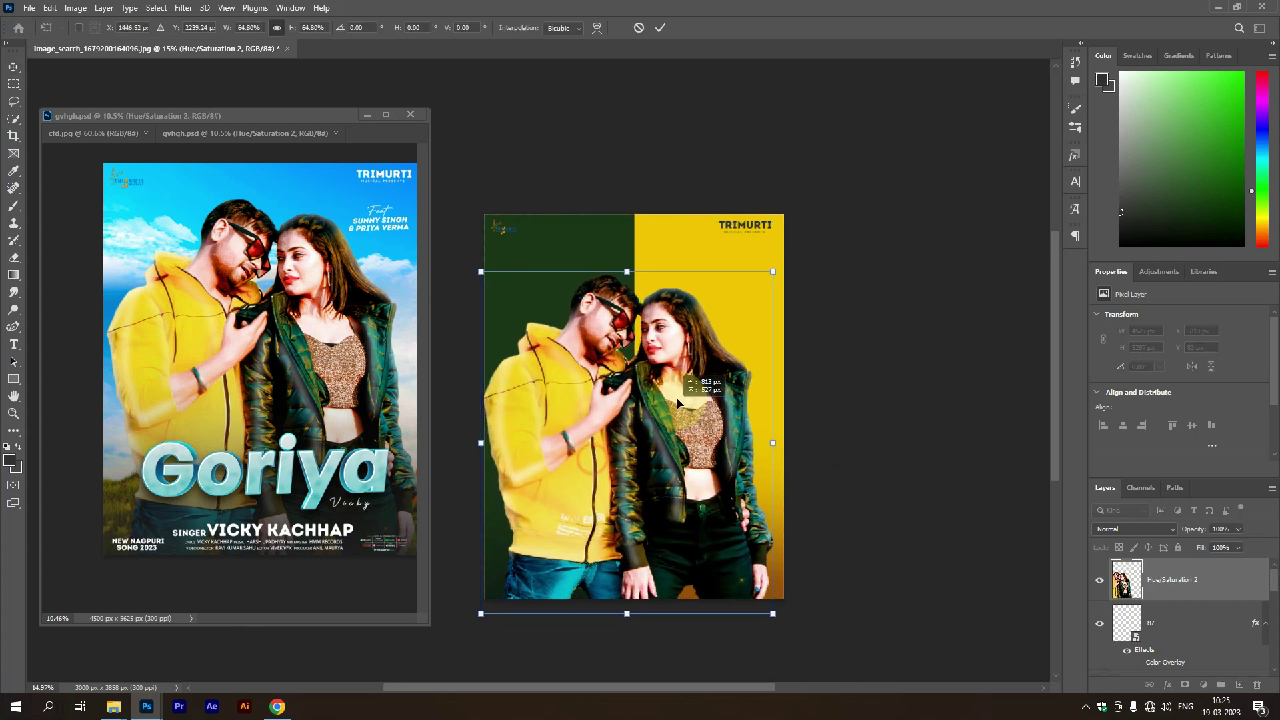
right_click(635, 596)
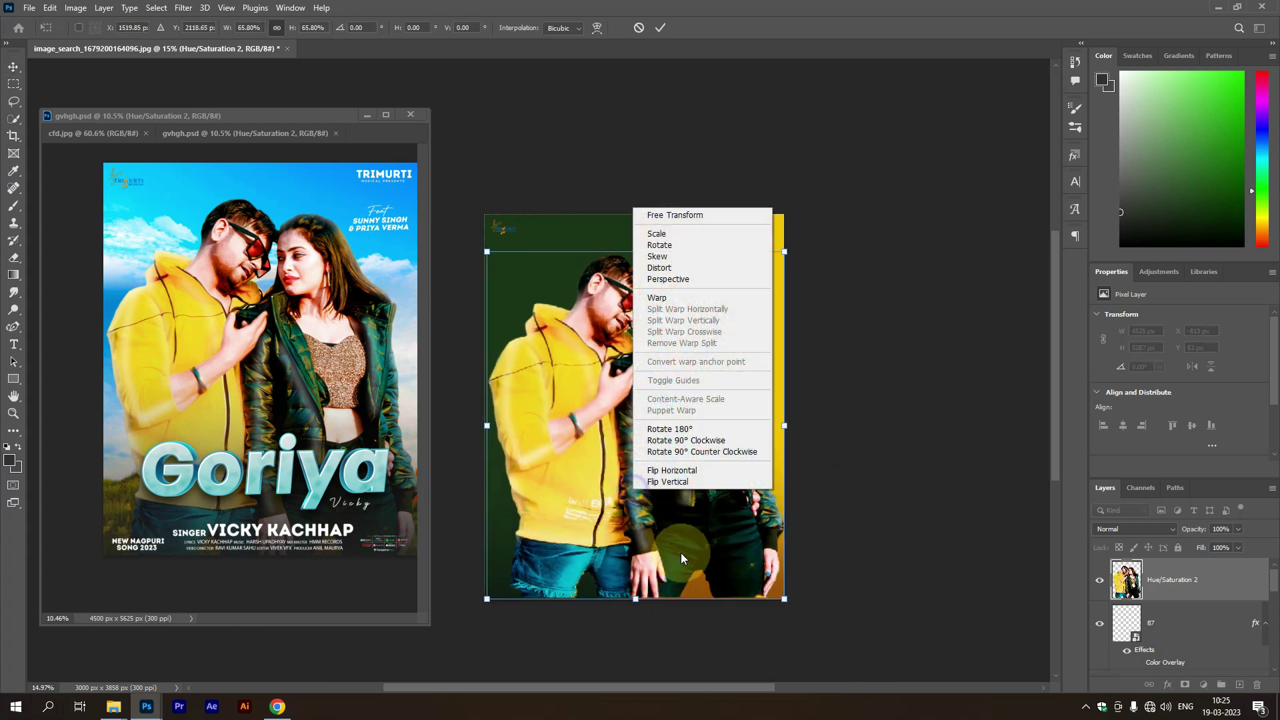
left_click(676, 472)
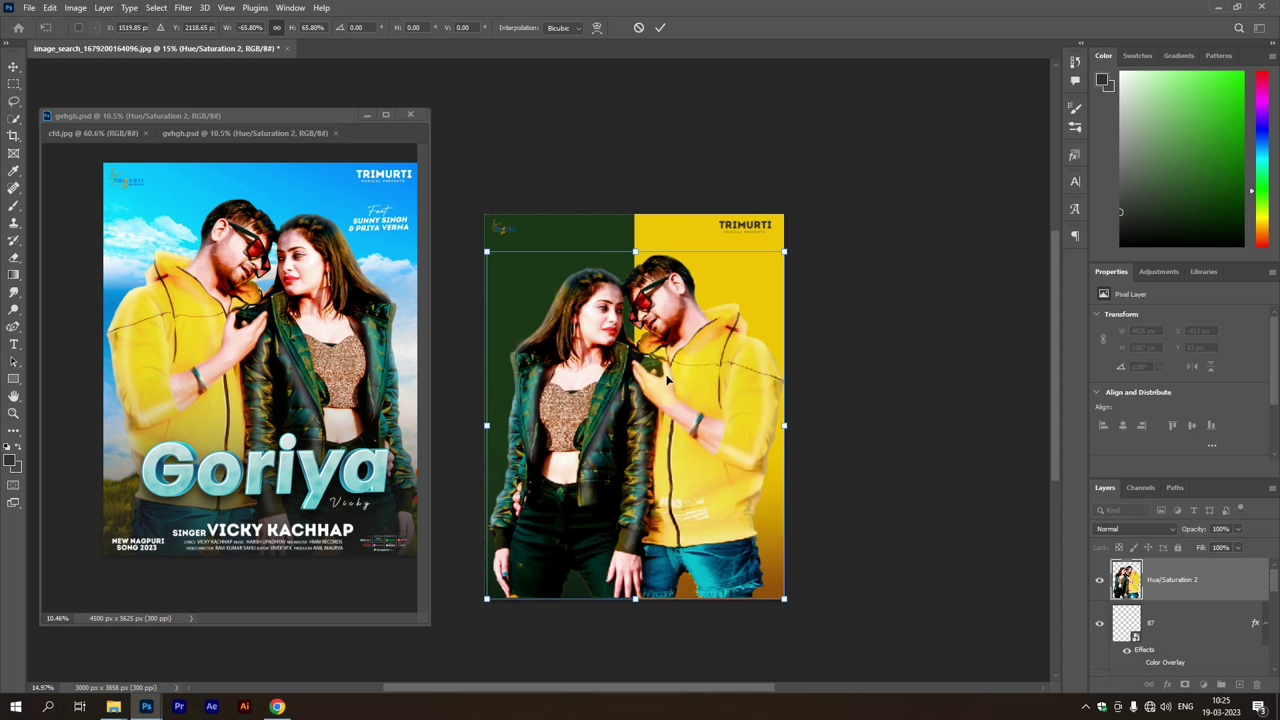
left_click(660, 27)
Reorder the couple layer to sit above Layer 1 so both people show
left_click_drag(1156, 585, 1185, 643)
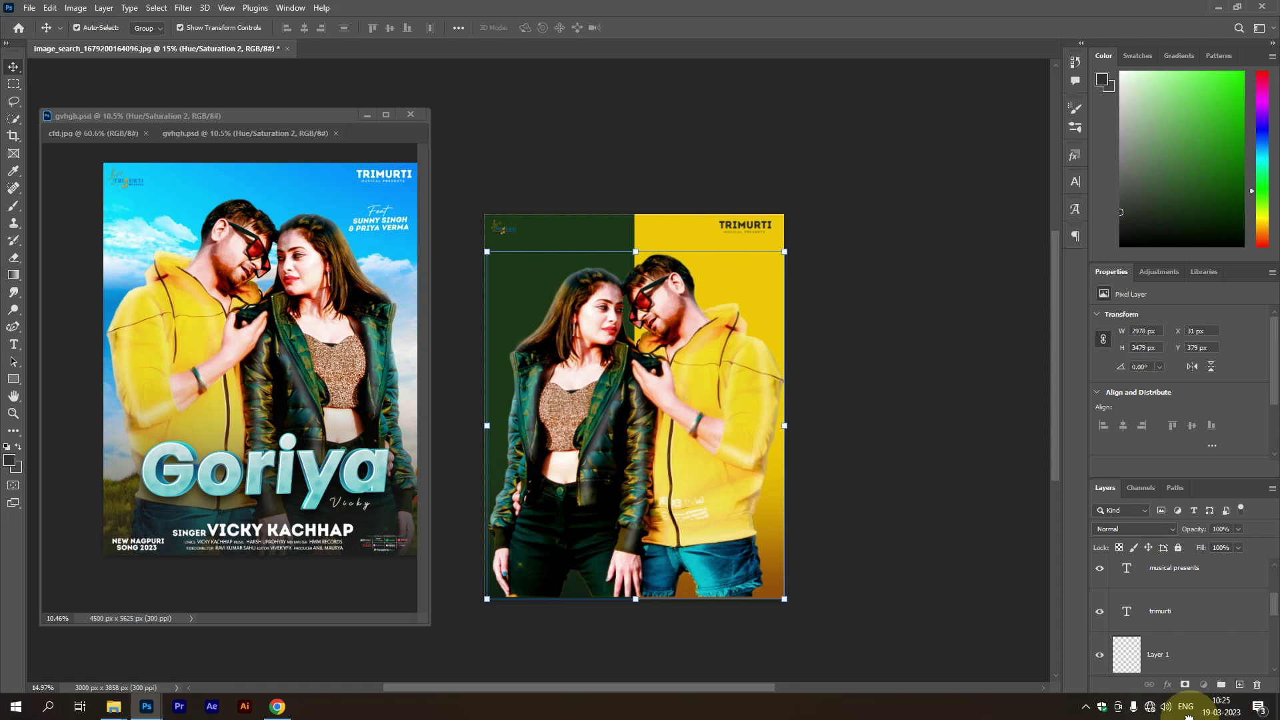
mouse_move(1185, 643)
left_mouse_down()
mouse_move(1169, 586)
mouse_move(1169, 611)
mouse_move(1257, 685)
left_mouse_up()
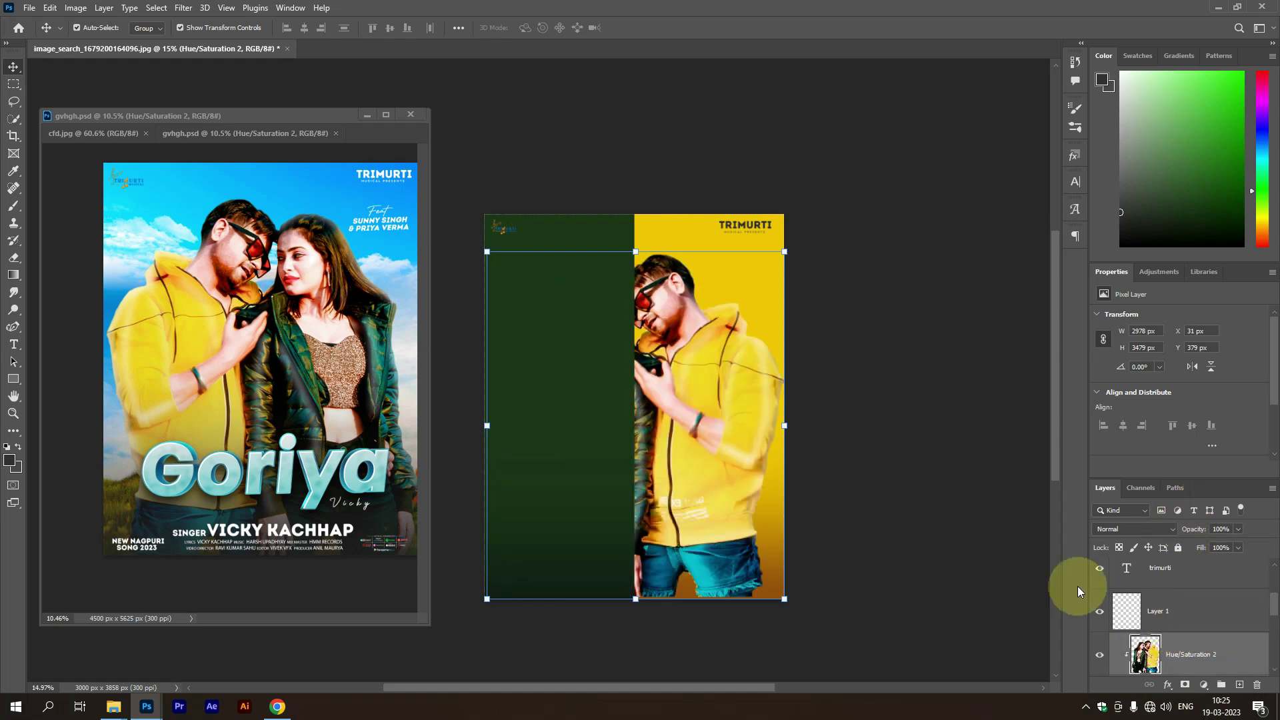
left_click_drag(1193, 655, 1193, 611)
scroll(767, 417, "down", 1)
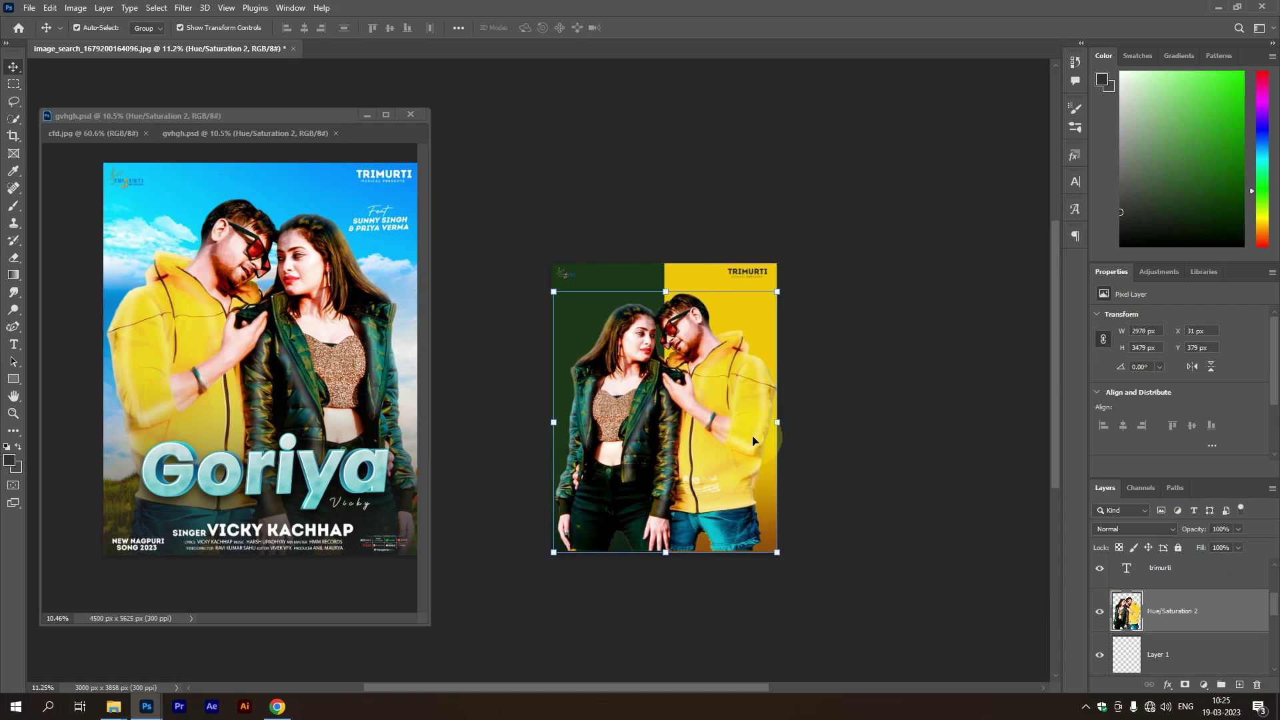
Duplicate the Rectangle 3 and Rectangle 4 gradients above the couple layer
left_click(767, 514)
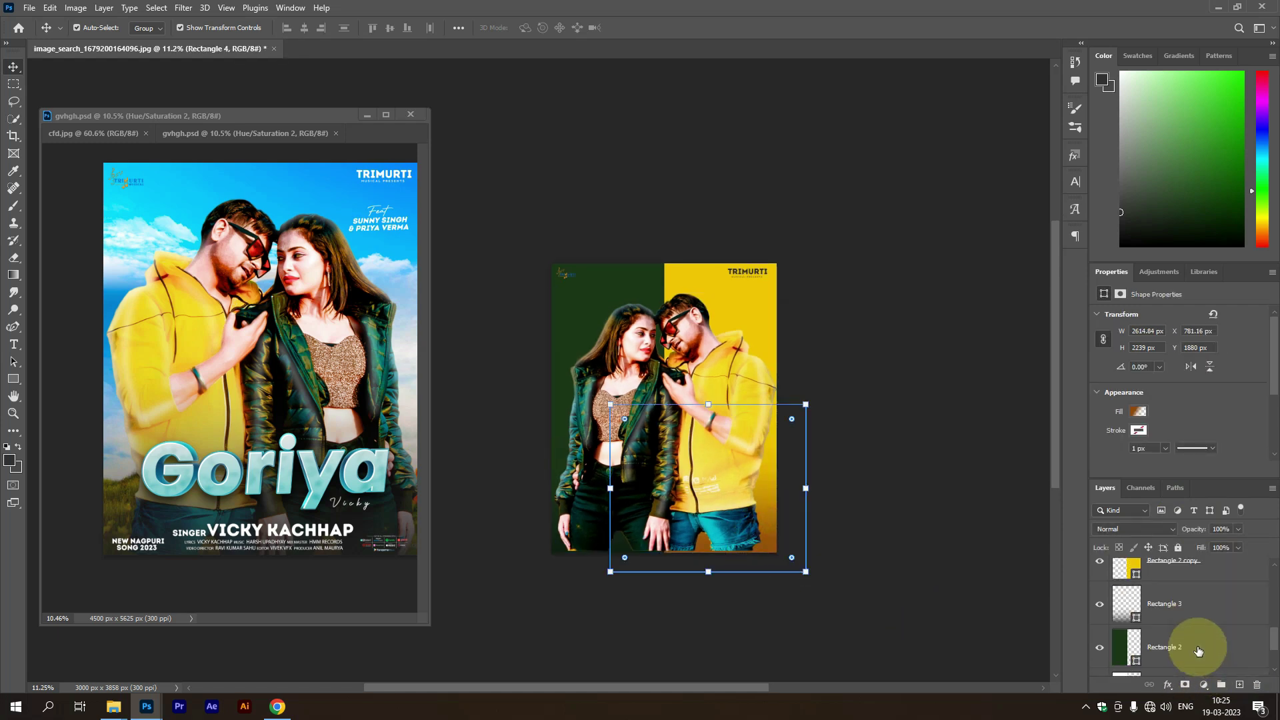
scroll(1184, 645, "up", 3)
scroll(1186, 644, "up", 3)
scroll(1186, 644, "down", 5)
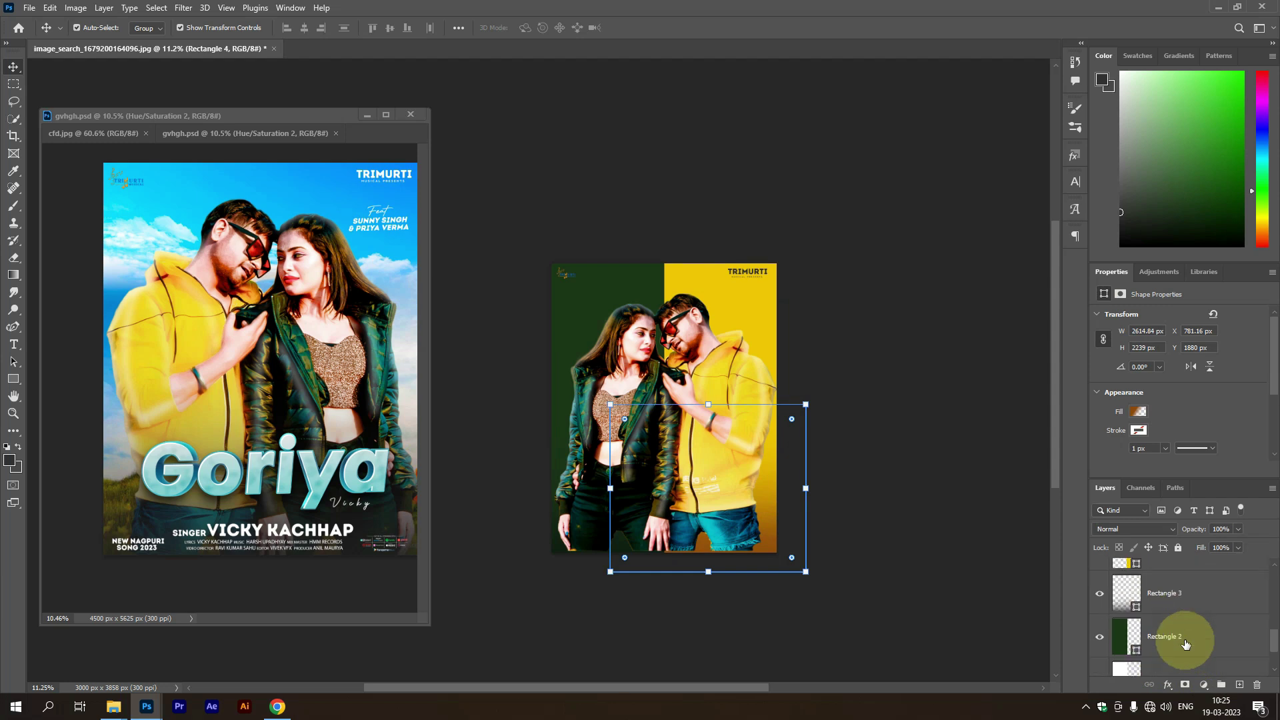
left_click(1183, 604, "shift")
scroll(1193, 605, "up", 5)
scroll(1160, 654, "down", 1)
left_click_drag(1157, 623, 1158, 603)
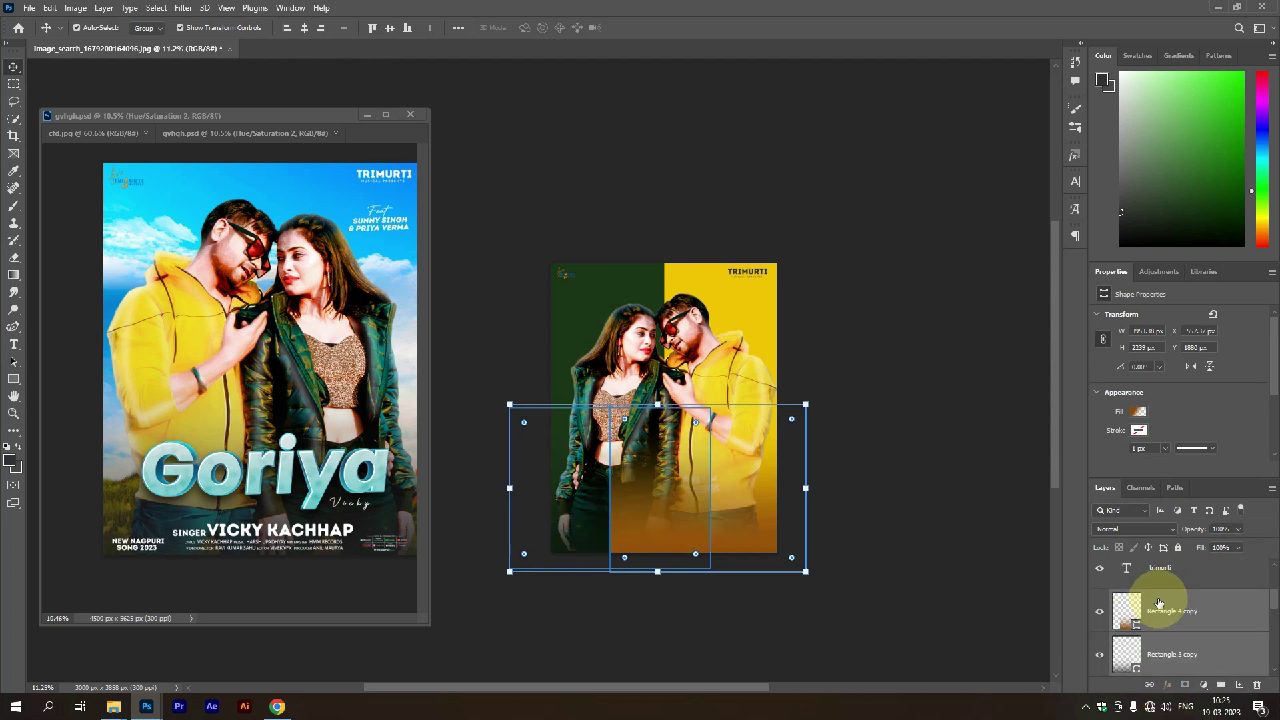
Align the Rectangle 4 copy with the poster's left edge and hide it
left_click(1180, 620)
left_click_drag(638, 525, 754, 525)
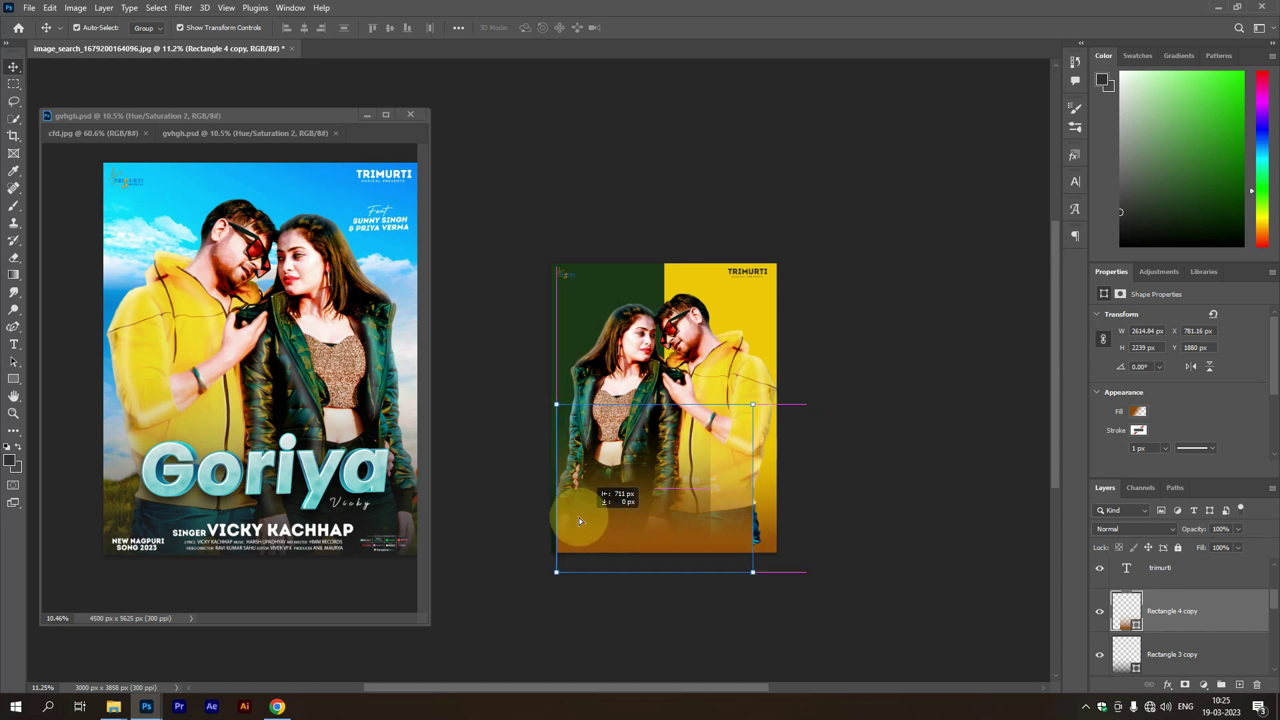
left_click_drag(755, 522, 577, 518)
left_click(1172, 648)
Move and enlarge the dark Rectangle 3 copy gradient across the couple's lower half
left_click(1100, 611)
left_click_drag(690, 516, 707, 500)
key("ctrl+t")
left_click_drag(727, 552, 785, 598)
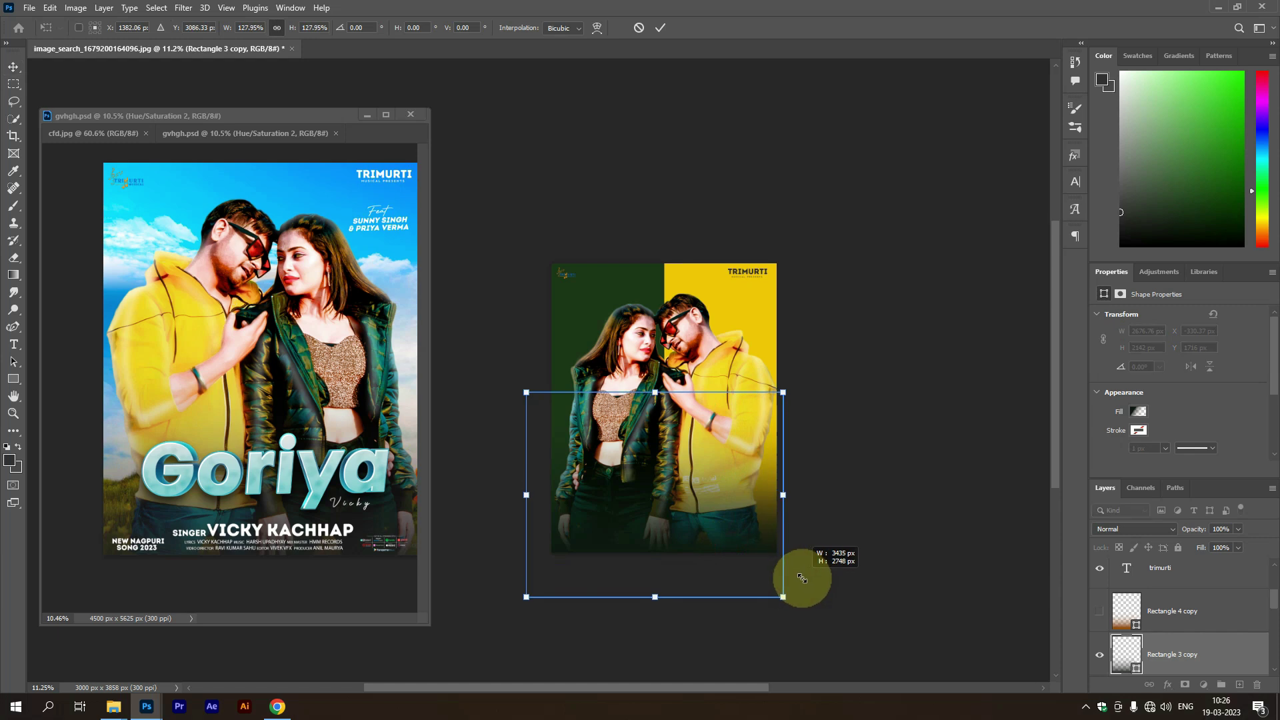
left_click_drag(769, 540, 768, 549)
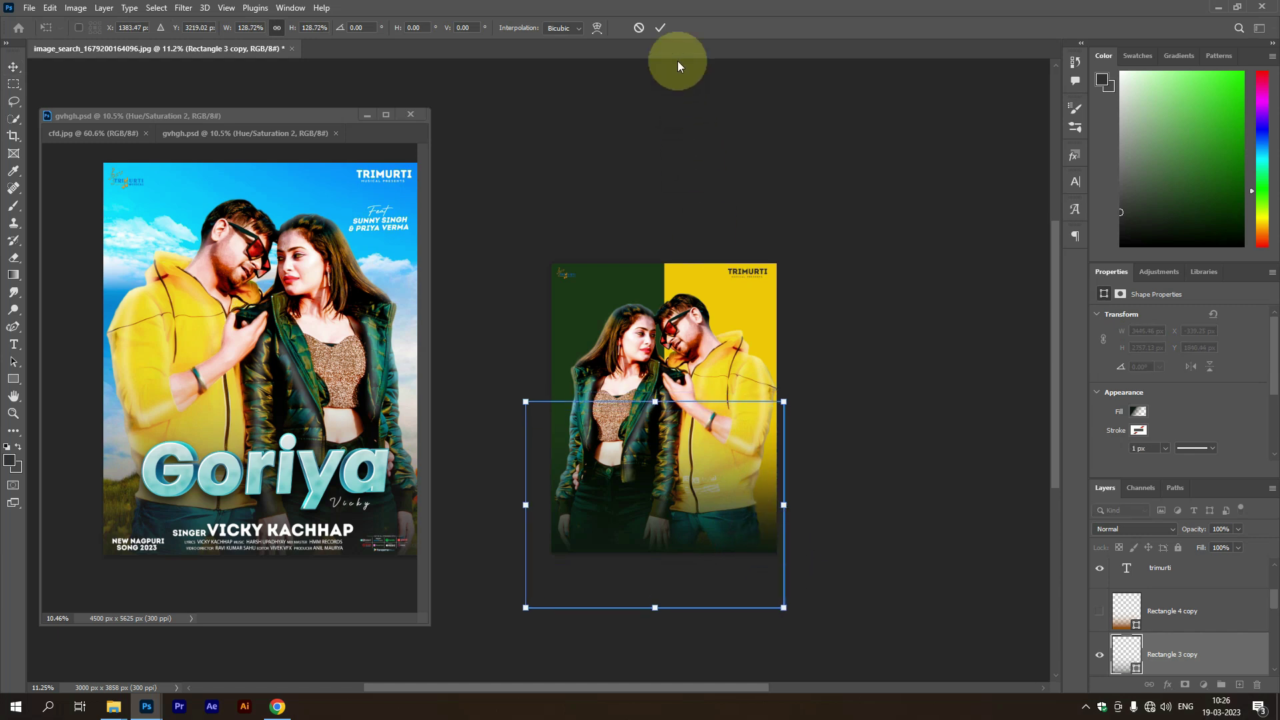
left_click(660, 27)
scroll(700, 527, "up", 2)
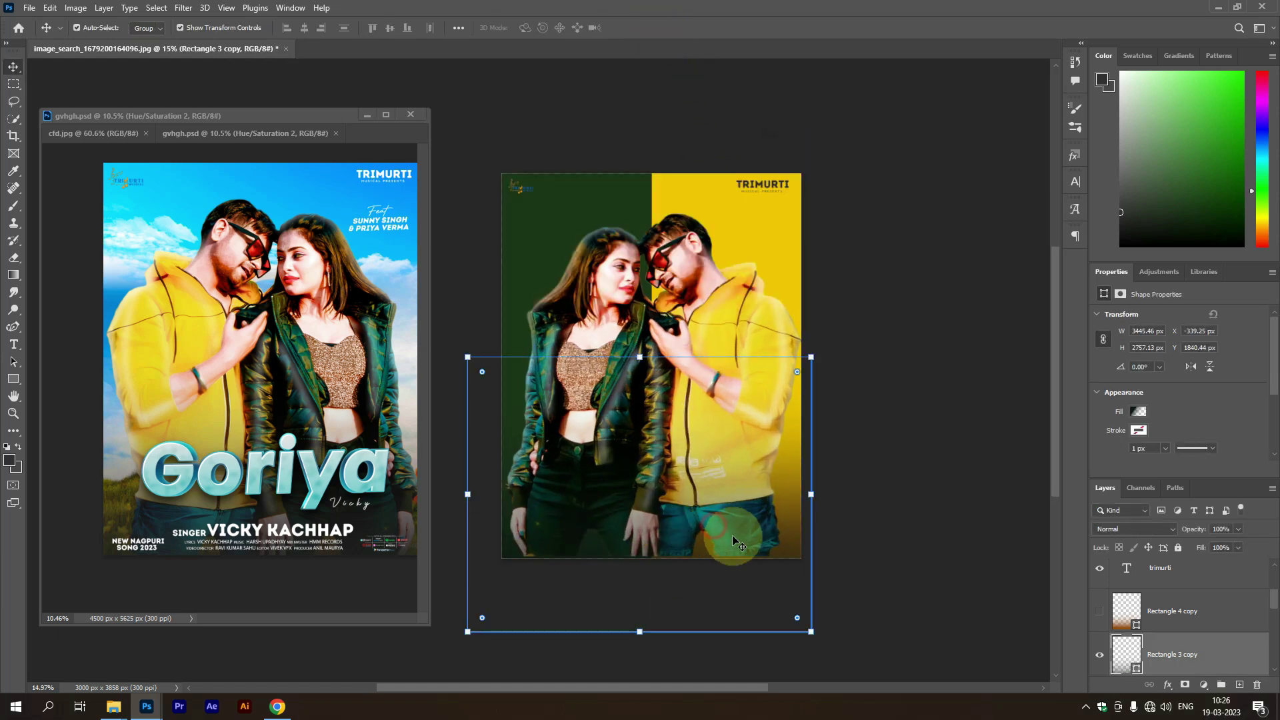
left_click_drag(732, 535, 734, 514)
left_click(946, 546, "ctrl")
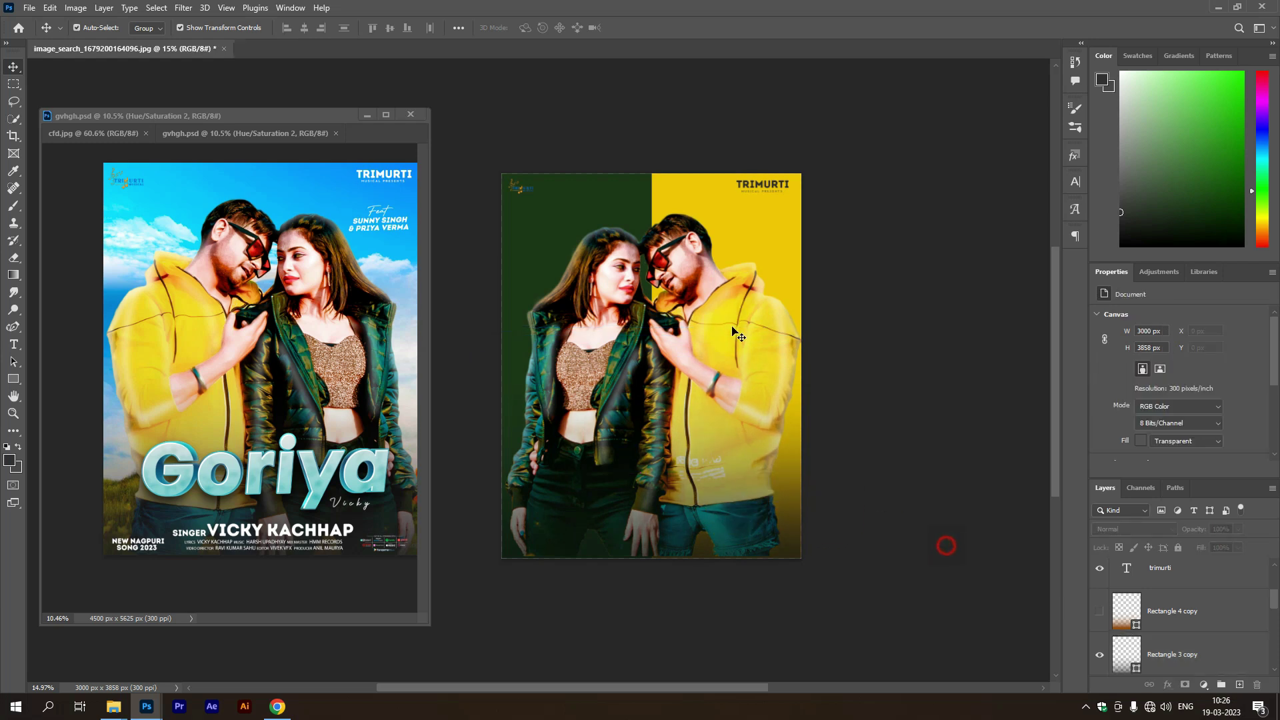
scroll(733, 315, "down", 2)
scroll(506, 266, "up", 1)
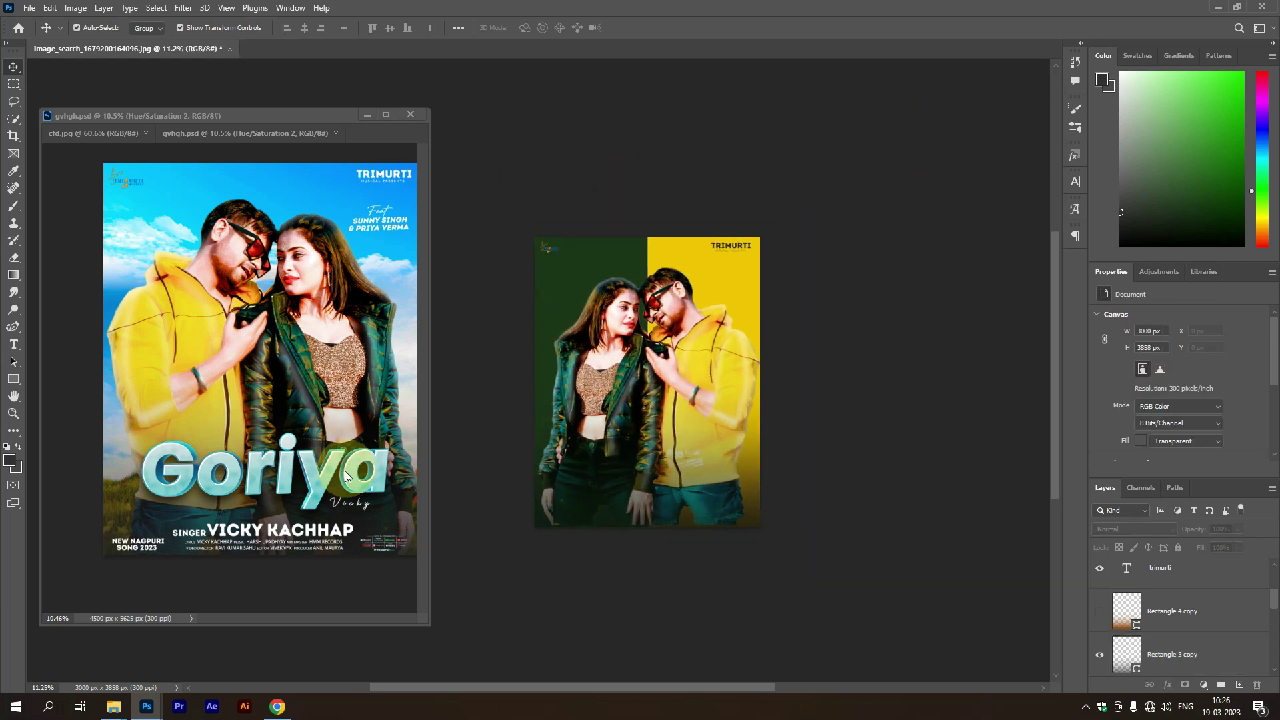
Copy the Goriya title from the reference poster and place it near the poster bottom
left_click(348, 507)
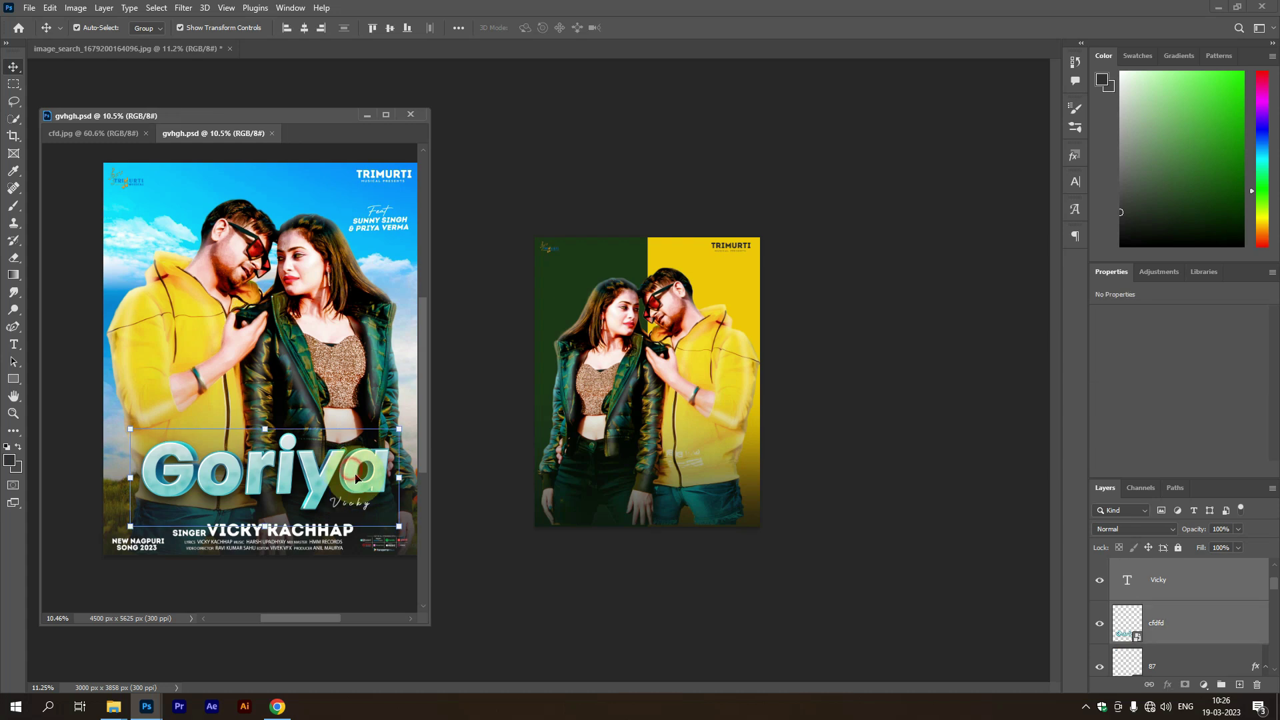
left_click_drag(348, 506, 521, 458)
mouse_move(648, 464)
left_mouse_down()
mouse_move(627, 467)
mouse_move(693, 466)
mouse_move(754, 499)
left_mouse_up()
key("ctrl+t")
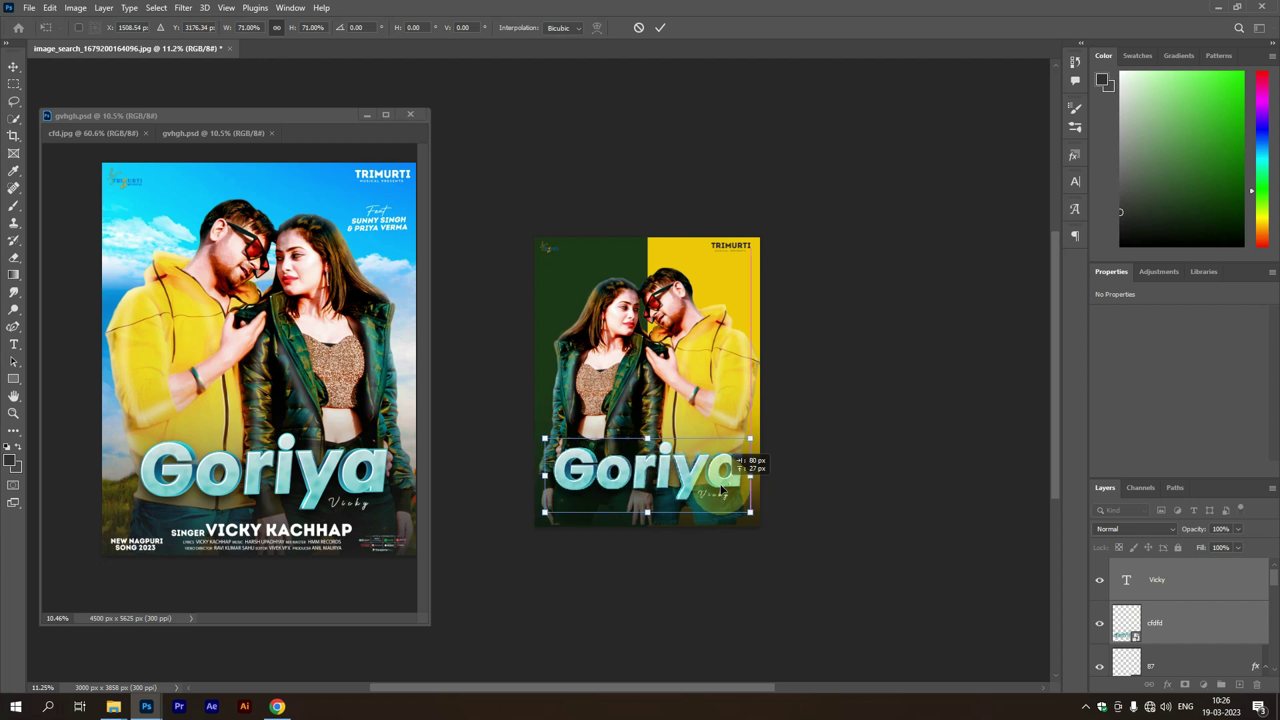
left_click(738, 83)
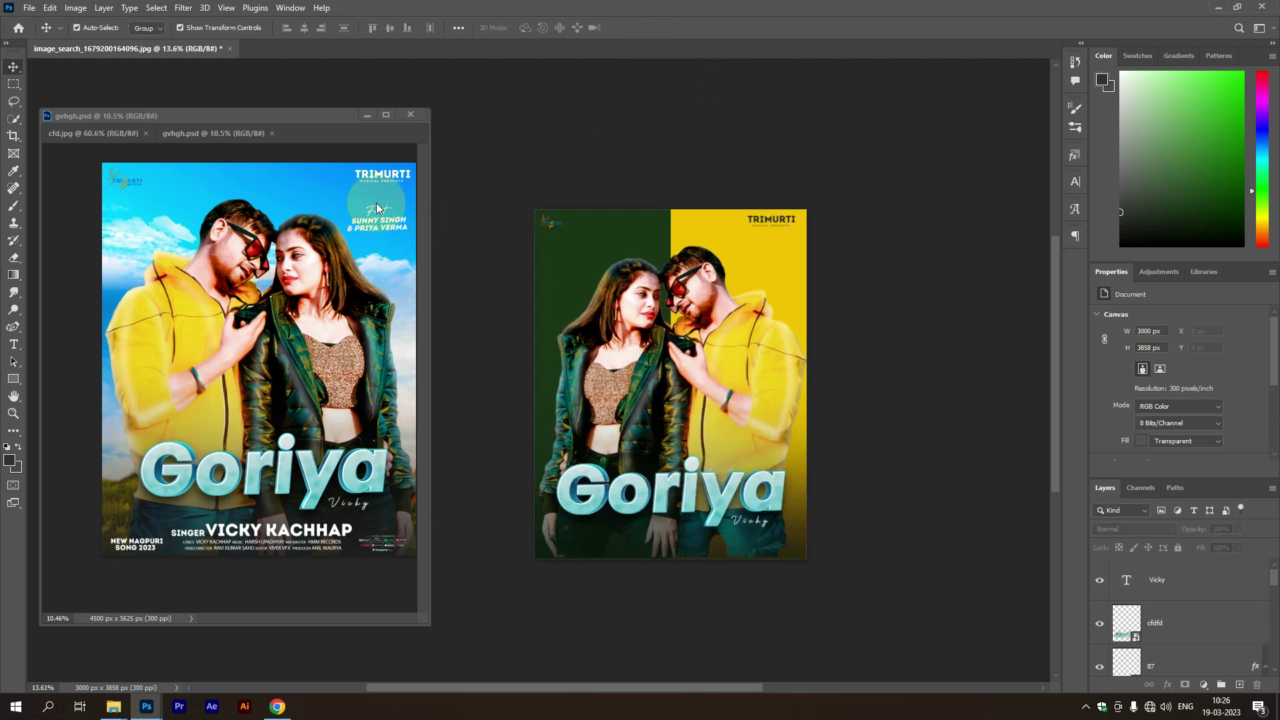
Bring the Feat credit line from the reference onto the green panel
scroll(383, 215, "up", 2)
left_click(383, 214)
scroll(380, 221, "up", 2)
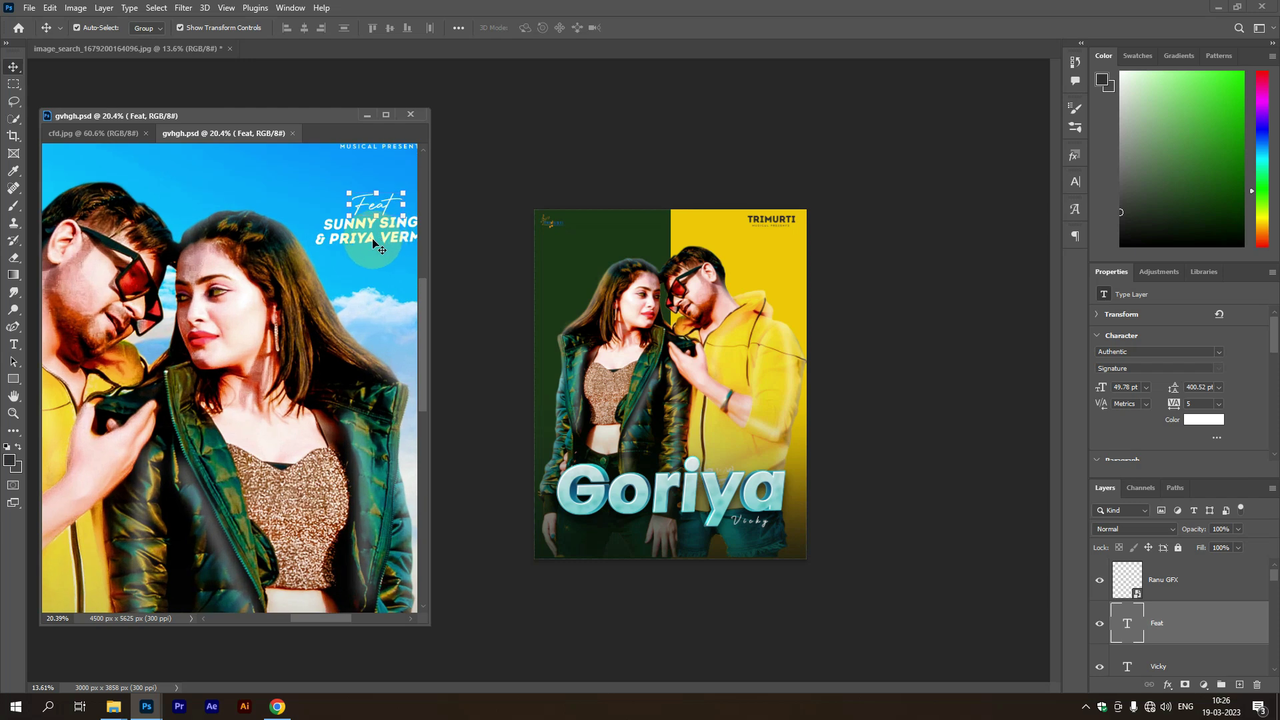
scroll(369, 228, "down", 1)
mouse_move(370, 227)
left_mouse_down()
mouse_move(618, 241)
mouse_move(580, 252)
left_mouse_up()
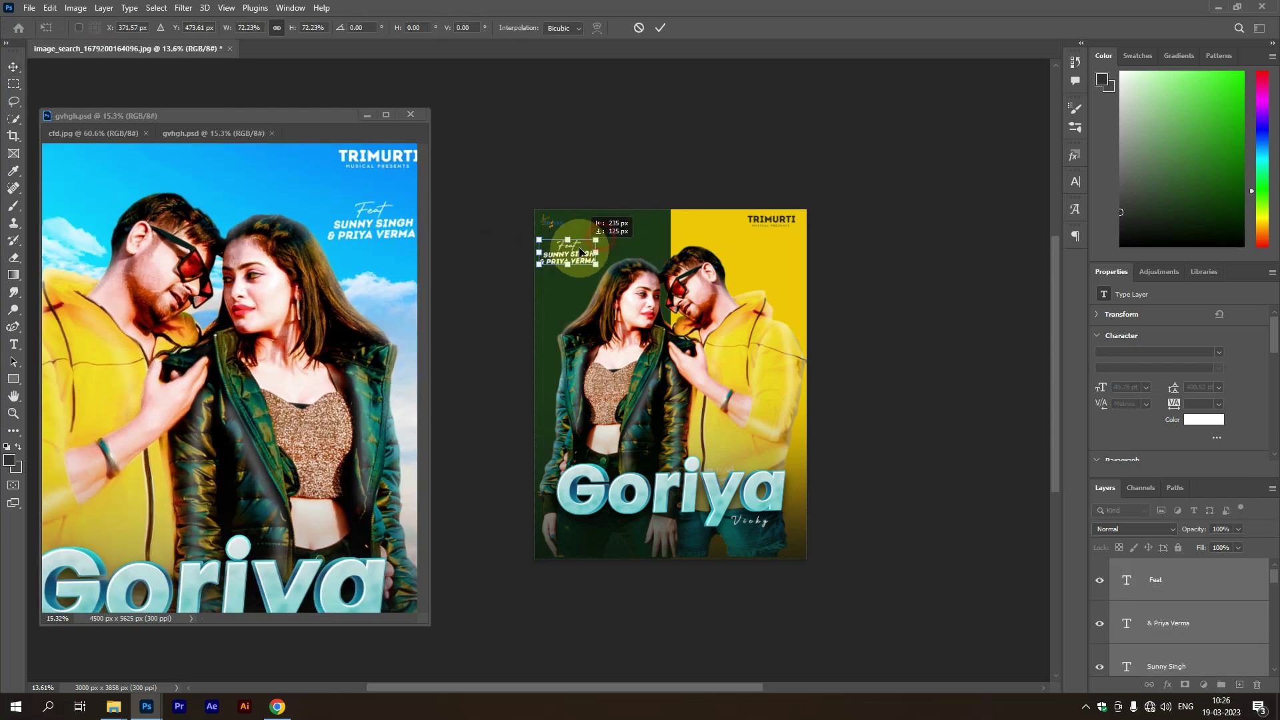
left_click(660, 27)
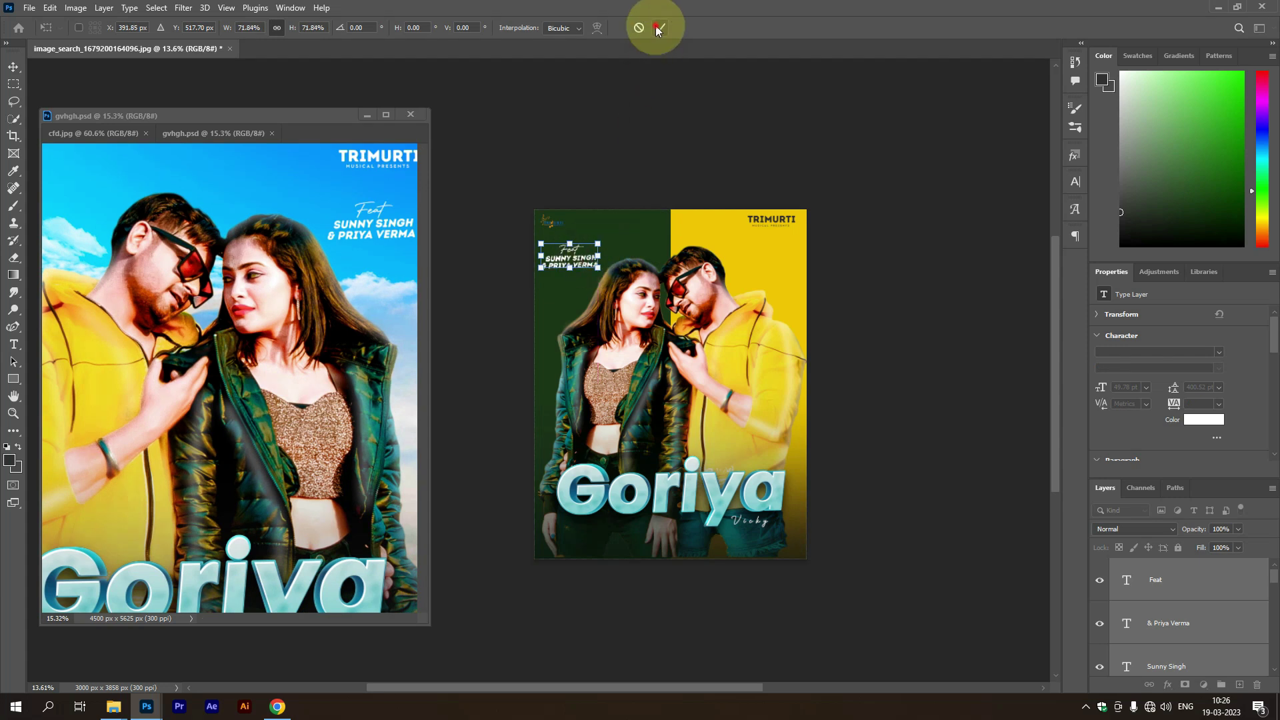
Copy the singer and lyrics credit lines and place them below the Goriya title
left_click(327, 254)
scroll(327, 254, "down", 3)
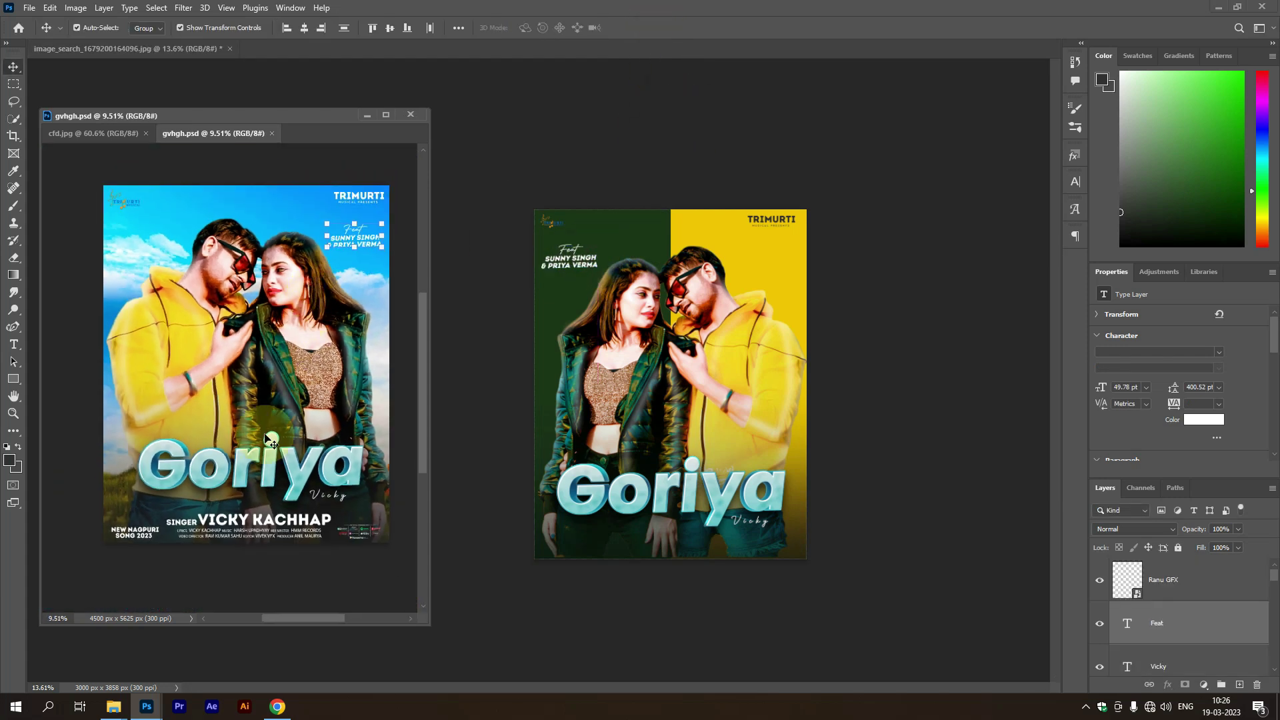
scroll(250, 533, "up", 1)
left_click(247, 536)
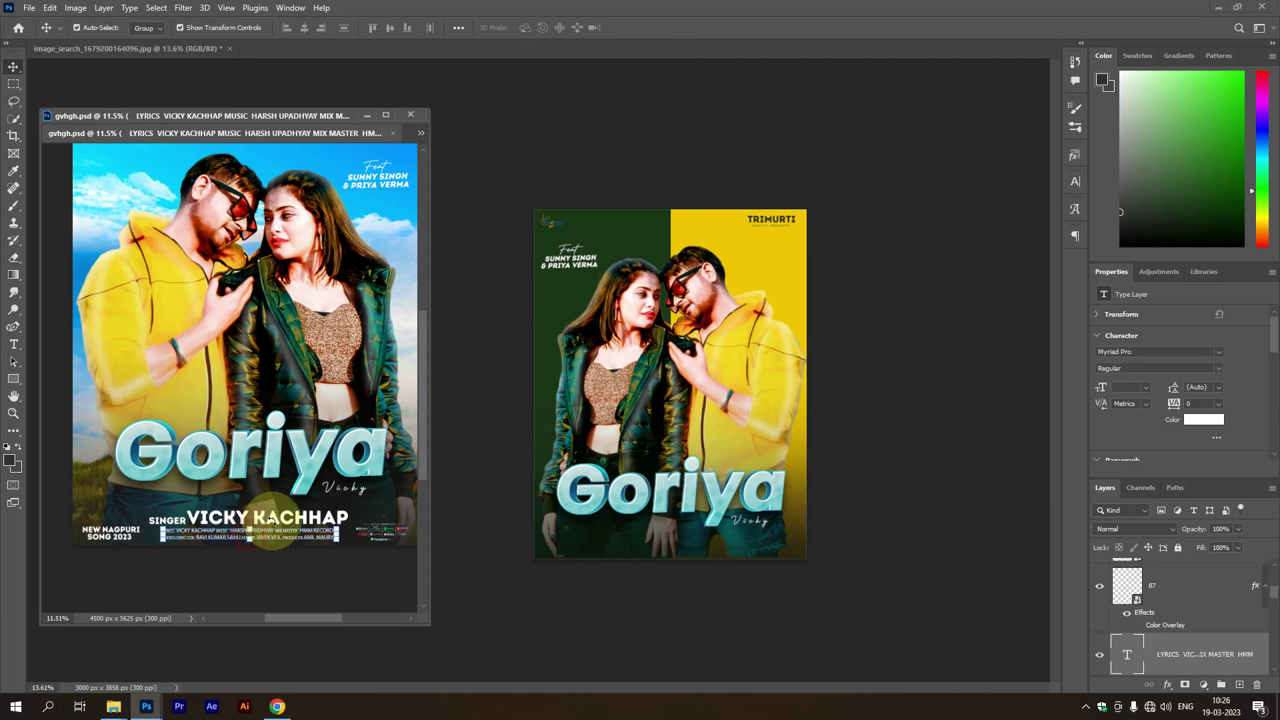
scroll(279, 516, "up", 2)
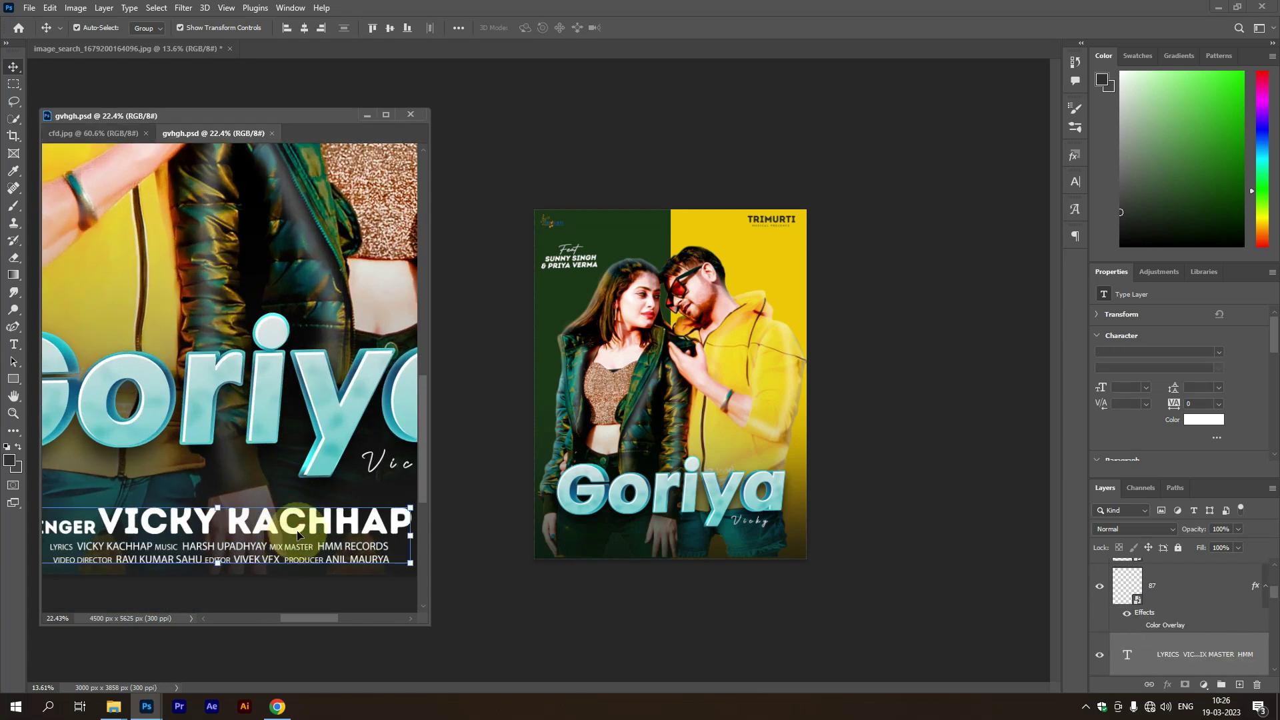
mouse_move(308, 522)
left_mouse_down()
mouse_move(752, 539)
mouse_move(670, 542)
mouse_move(740, 552)
left_mouse_up()
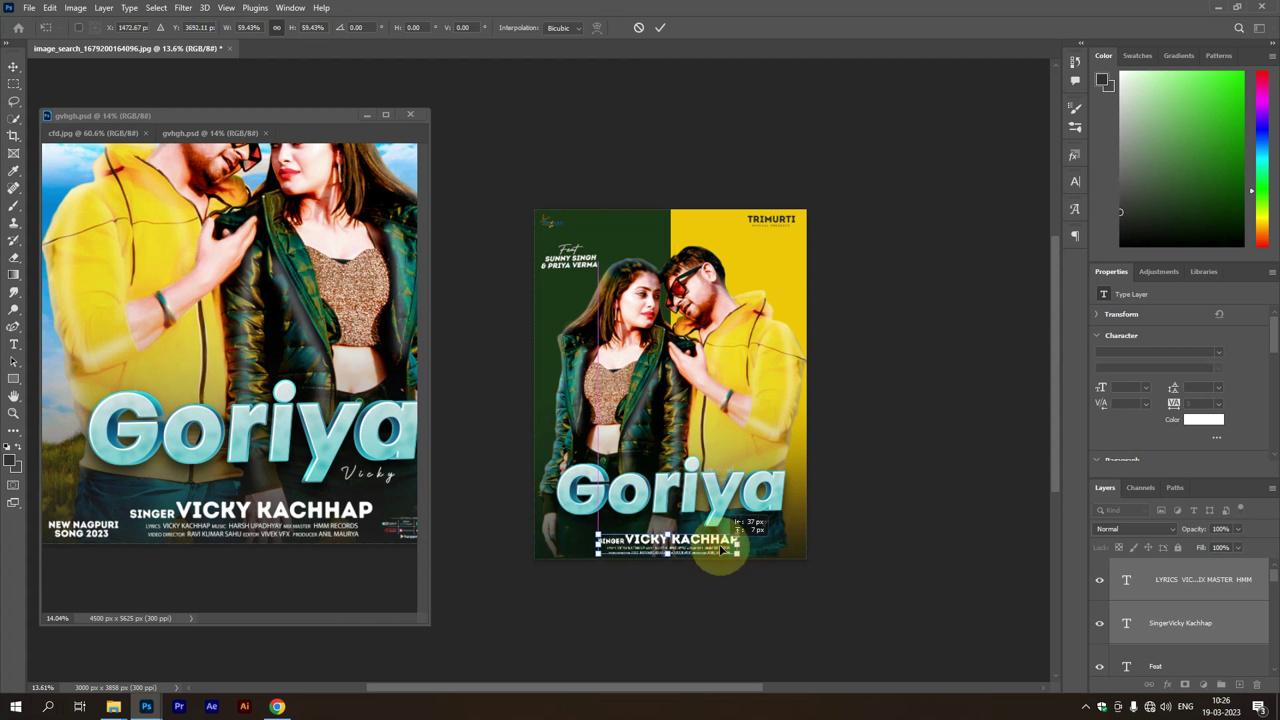
left_click(662, 28)
left_click(780, 120)
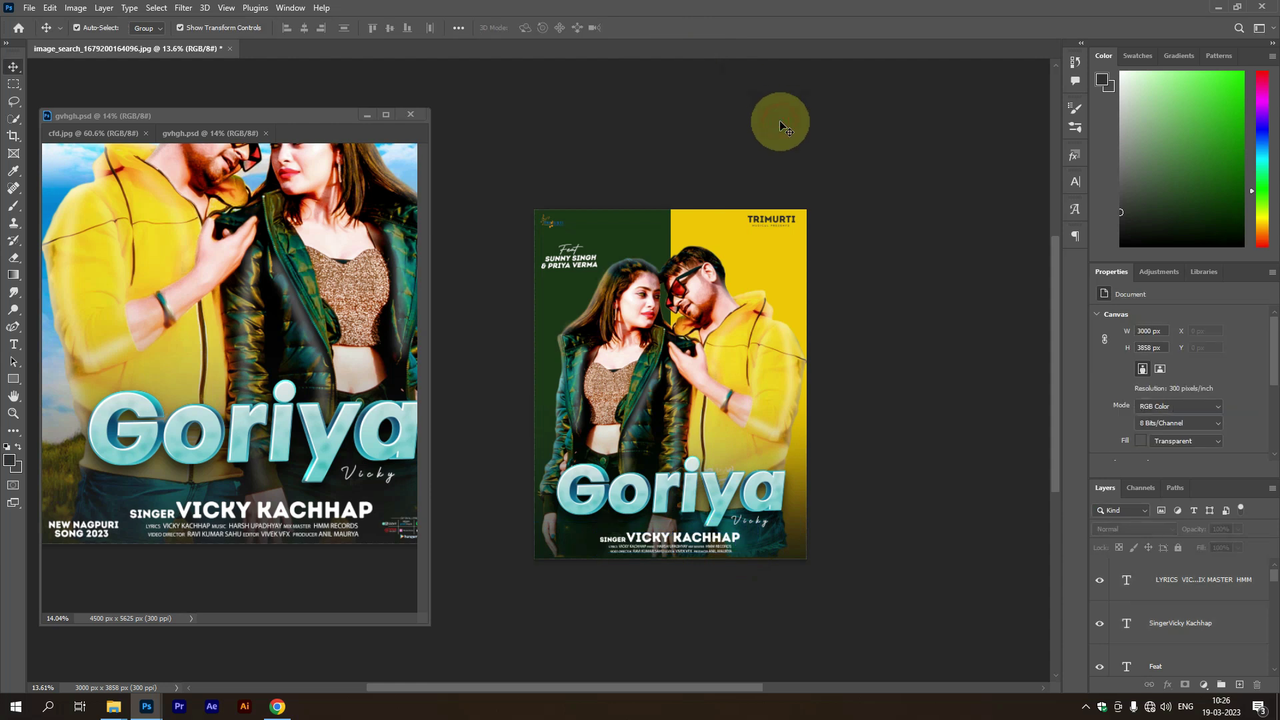
Open the singer credit text for editing, commit it, and zoom out to the whole poster
scroll(694, 536, "up", 5)
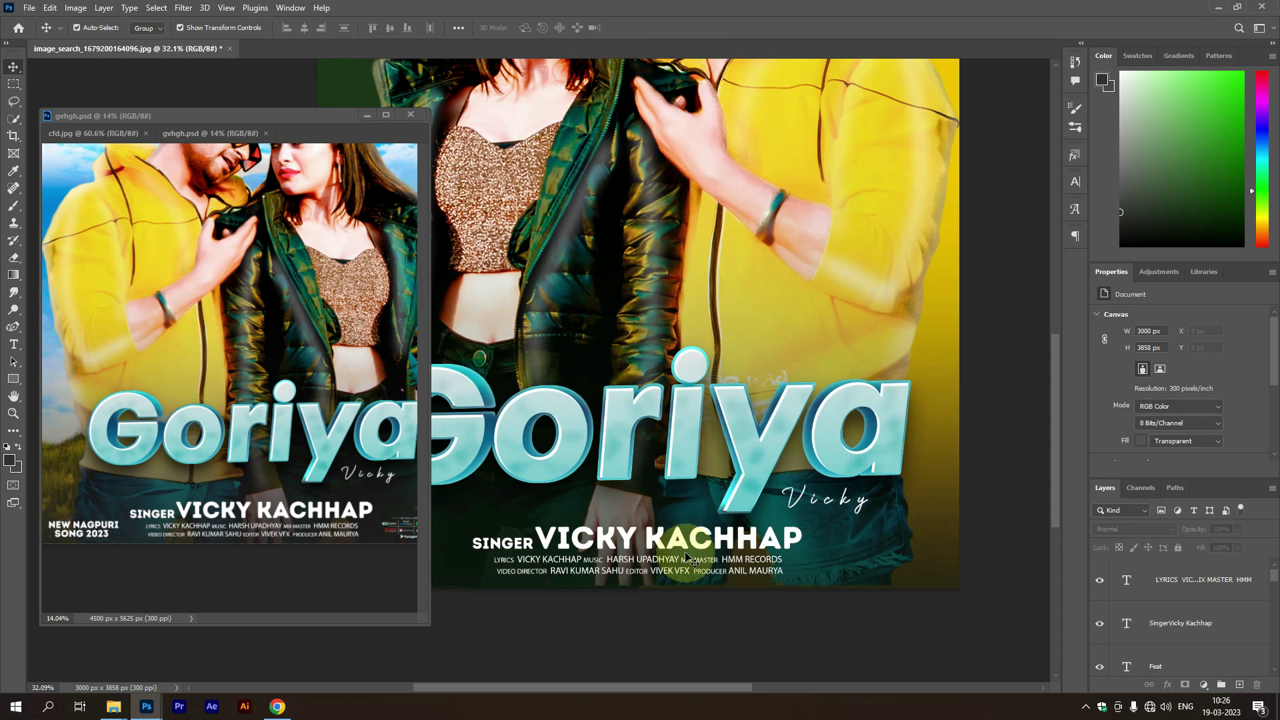
double_click(667, 539)
left_click(636, 28)
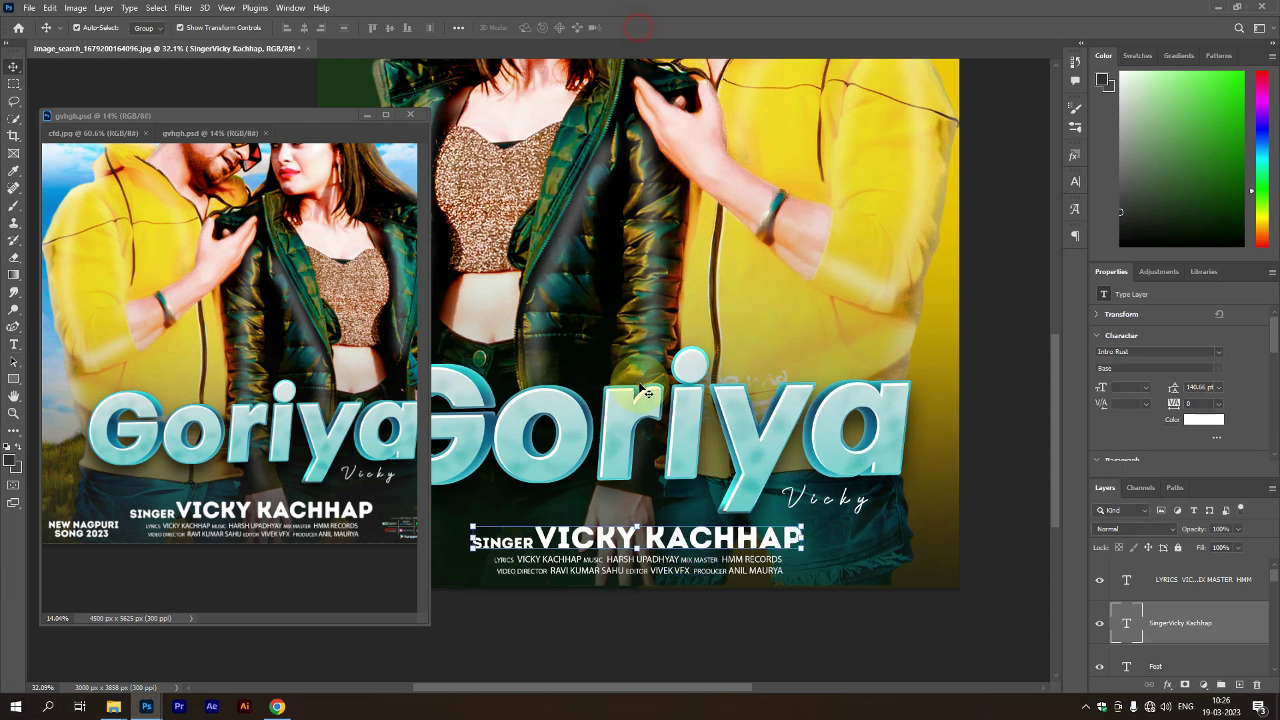
key("v")
scroll(786, 414, "down", 5)
left_click(860, 427)
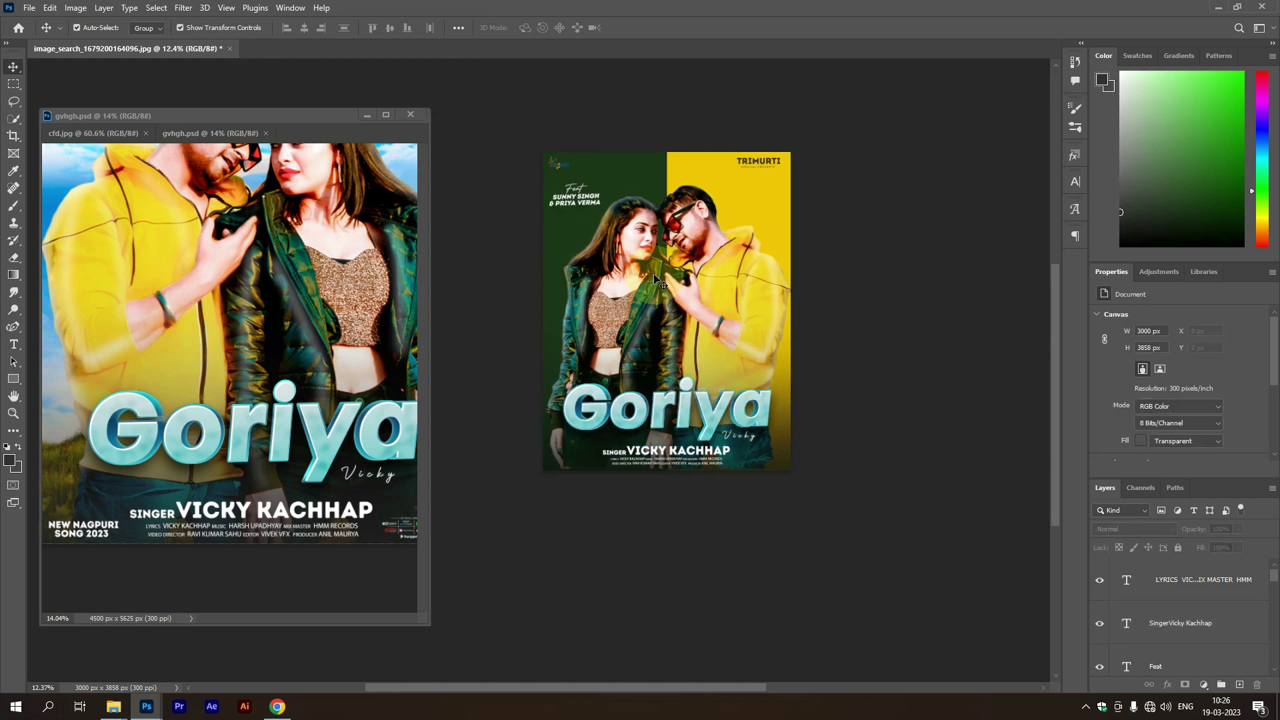
scroll(346, 494, "down", 1)
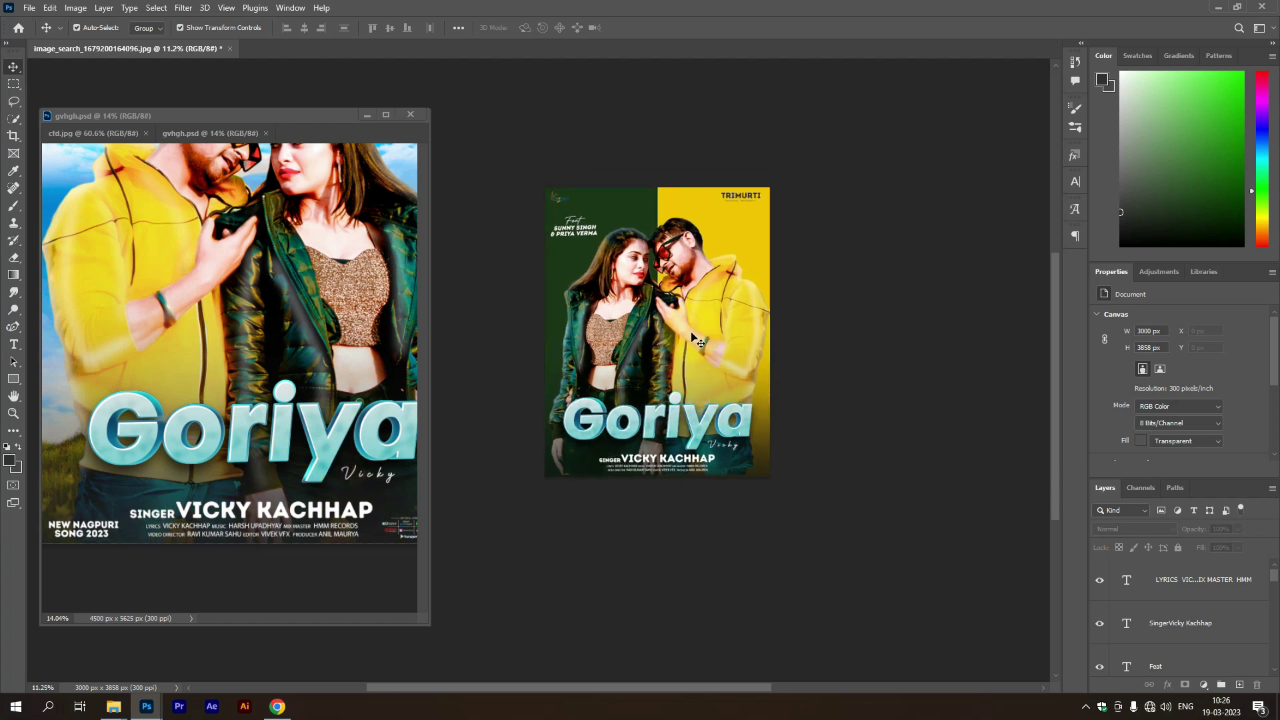
scroll(712, 460, "up", 3)
scroll(616, 505, "up", 3)
Move the singer credit up beside the title and cut the singer's name from it
left_click(612, 492)
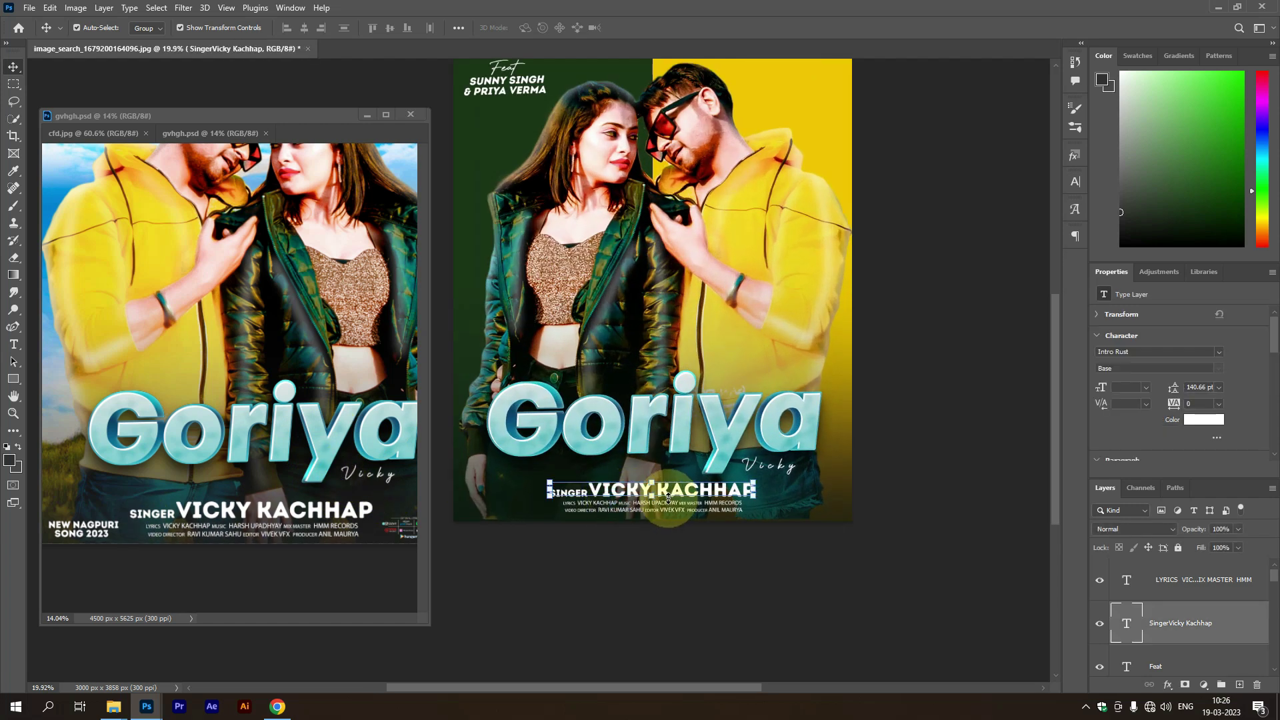
left_click_drag(682, 496, 922, 388)
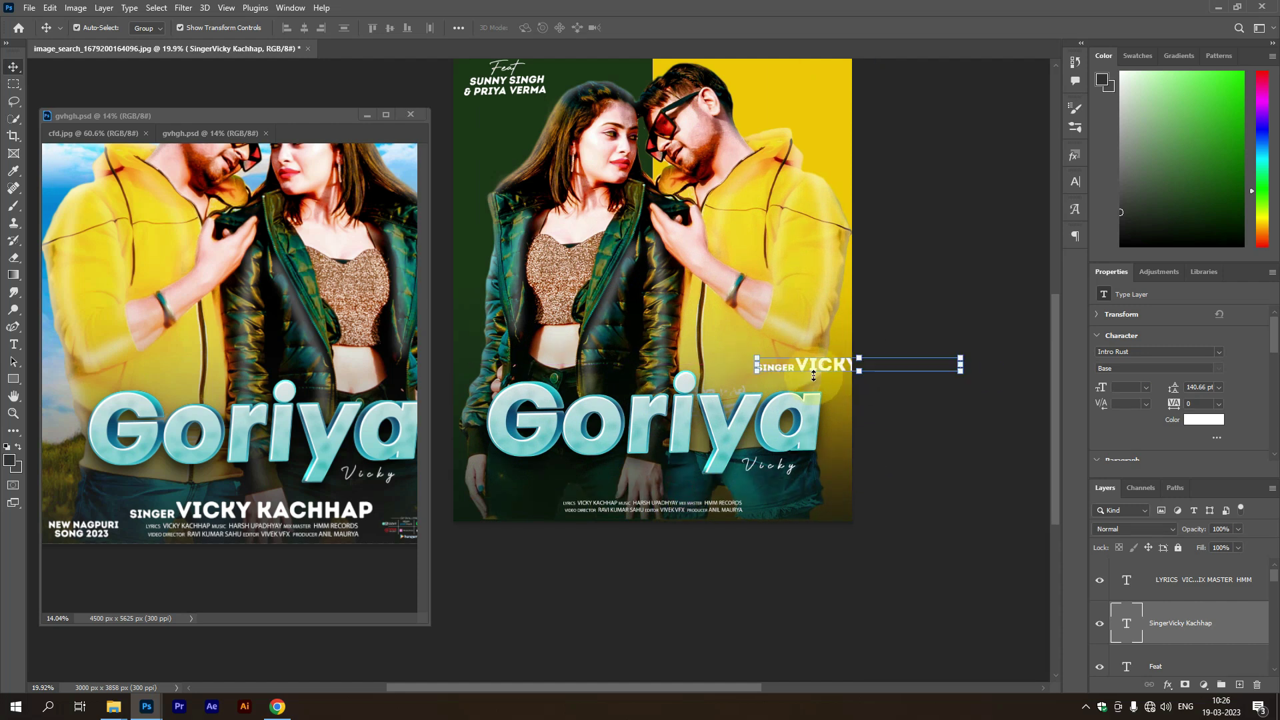
double_click(800, 367)
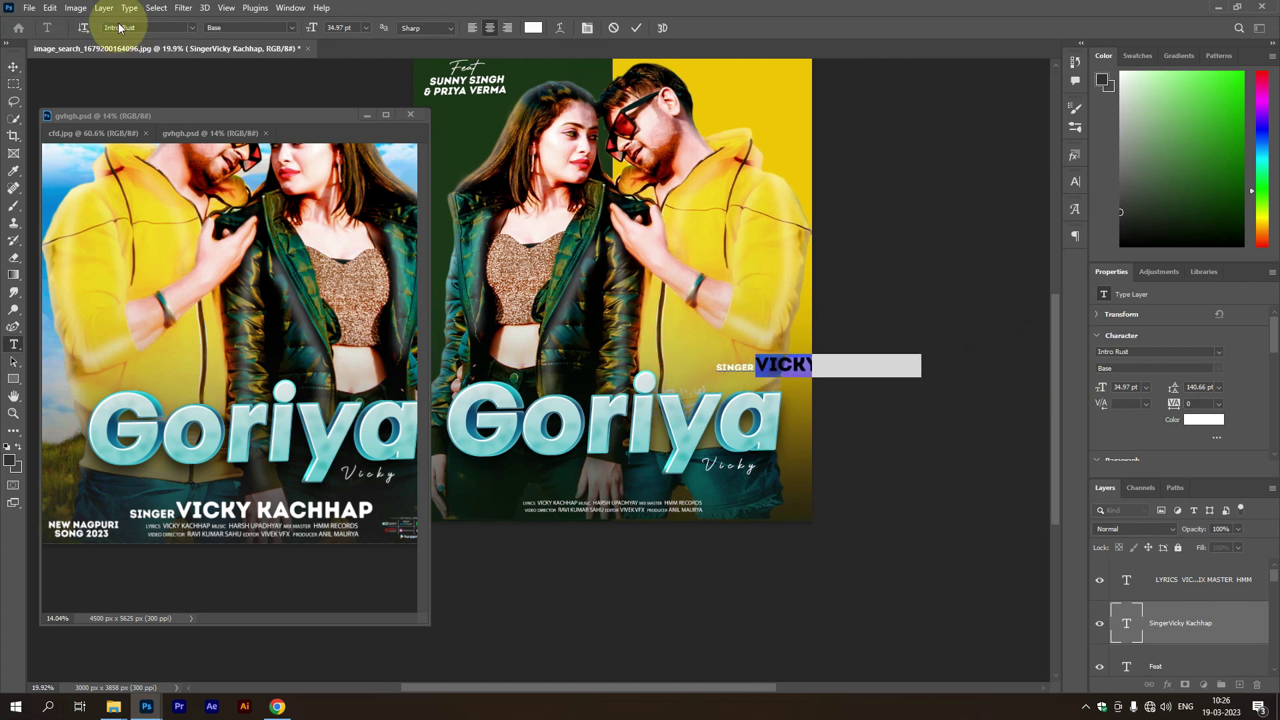
left_click(49, 8)
left_click(63, 85)
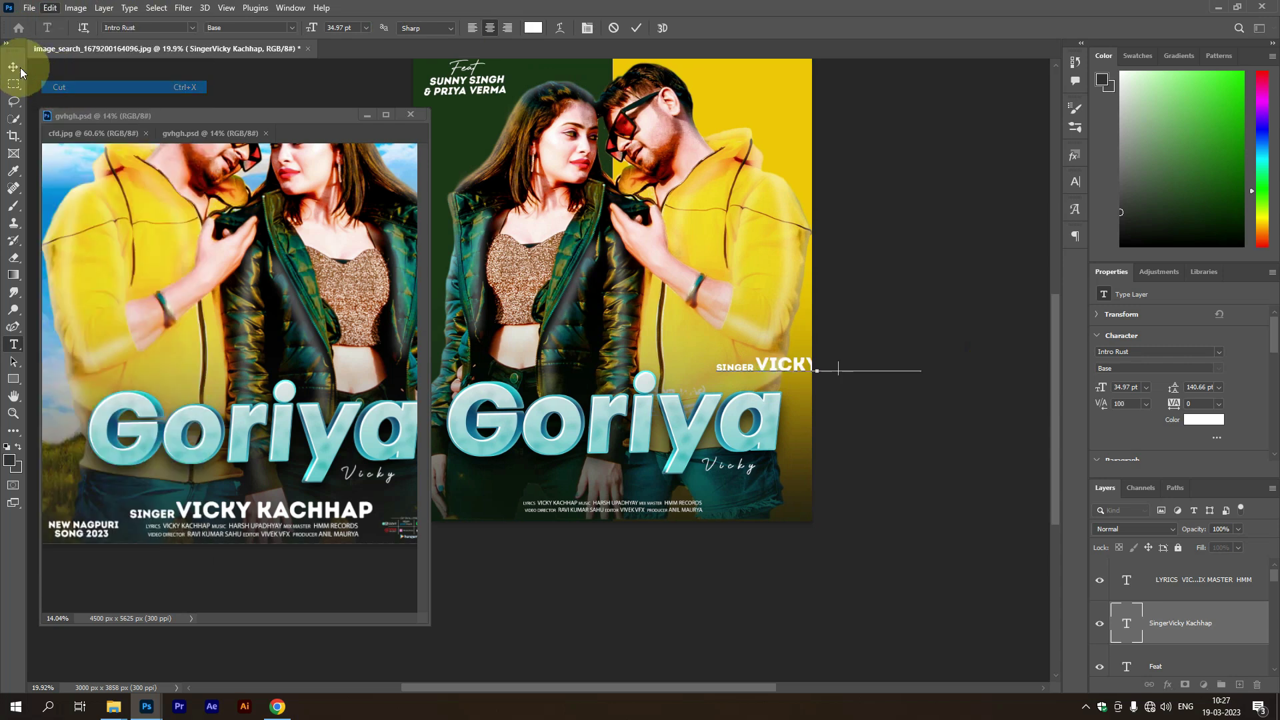
key("ctrl+Return")
key("v")
scroll(827, 367, "up", 5)
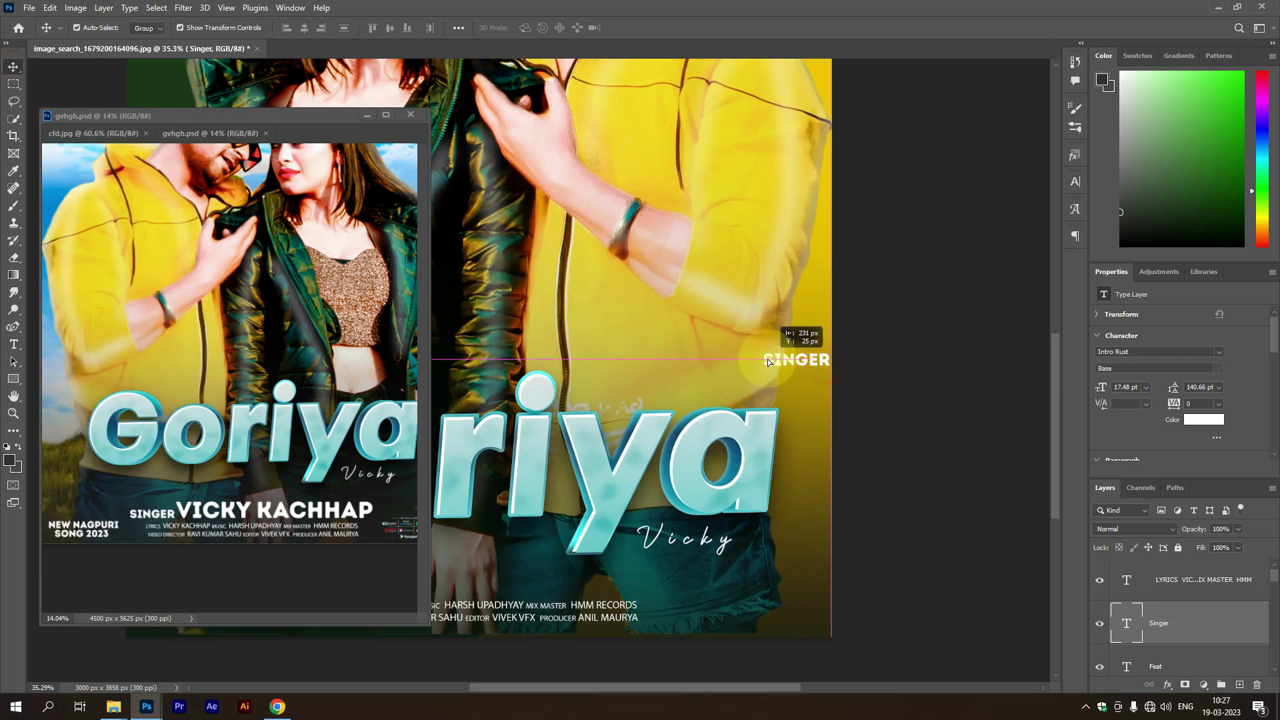
Paste the singer's name into a copied SINGER text and shrink it under SINGER
double_click(773, 378)
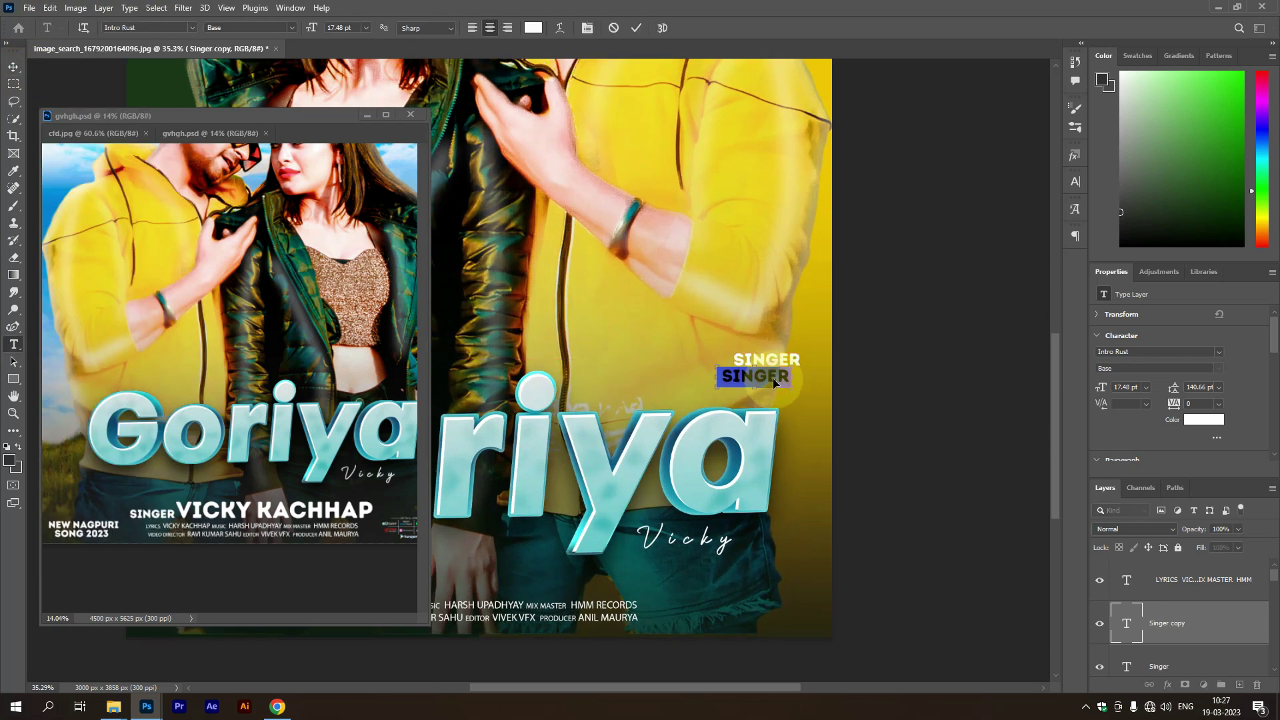
key("ctrl+v")
left_click(622, 32)
key("v")
mouse_move(905, 355)
left_mouse_down()
mouse_move(733, 374)
mouse_move(765, 386)
left_mouse_up()
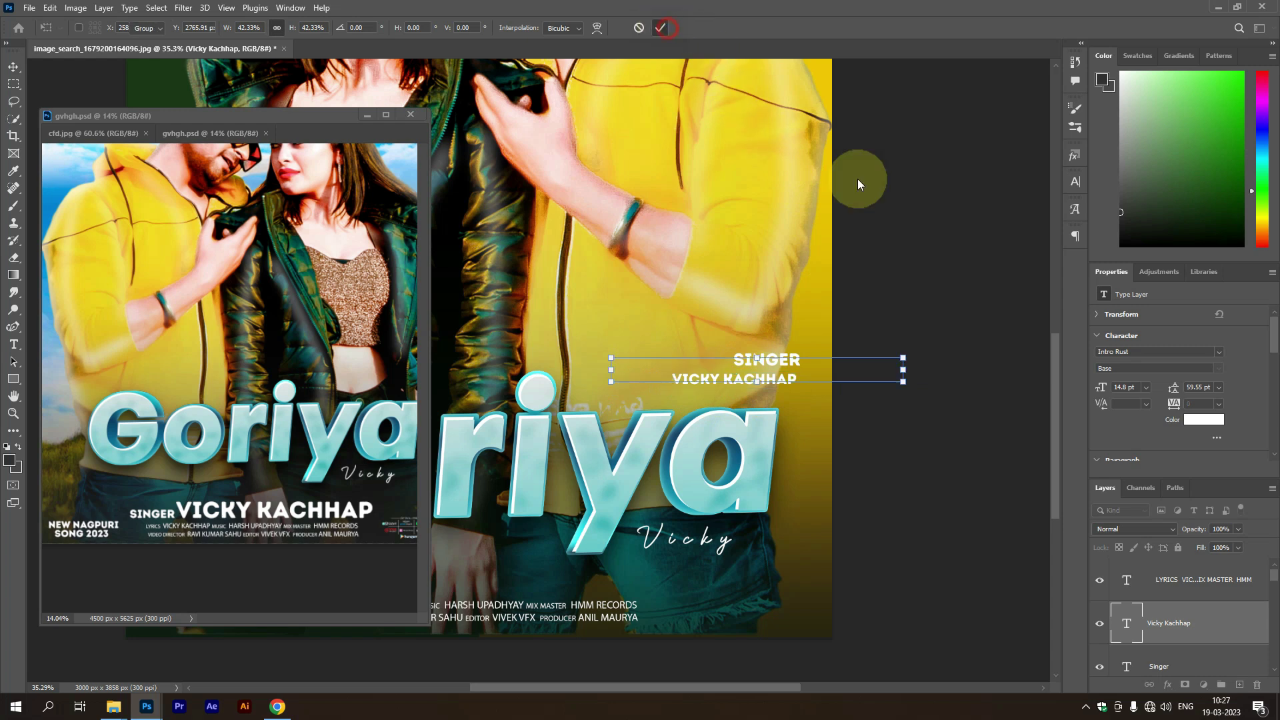
left_click(857, 179)
Undo the split and return the singer credit to one line on the bottom
scroll(858, 179, "down", 3)
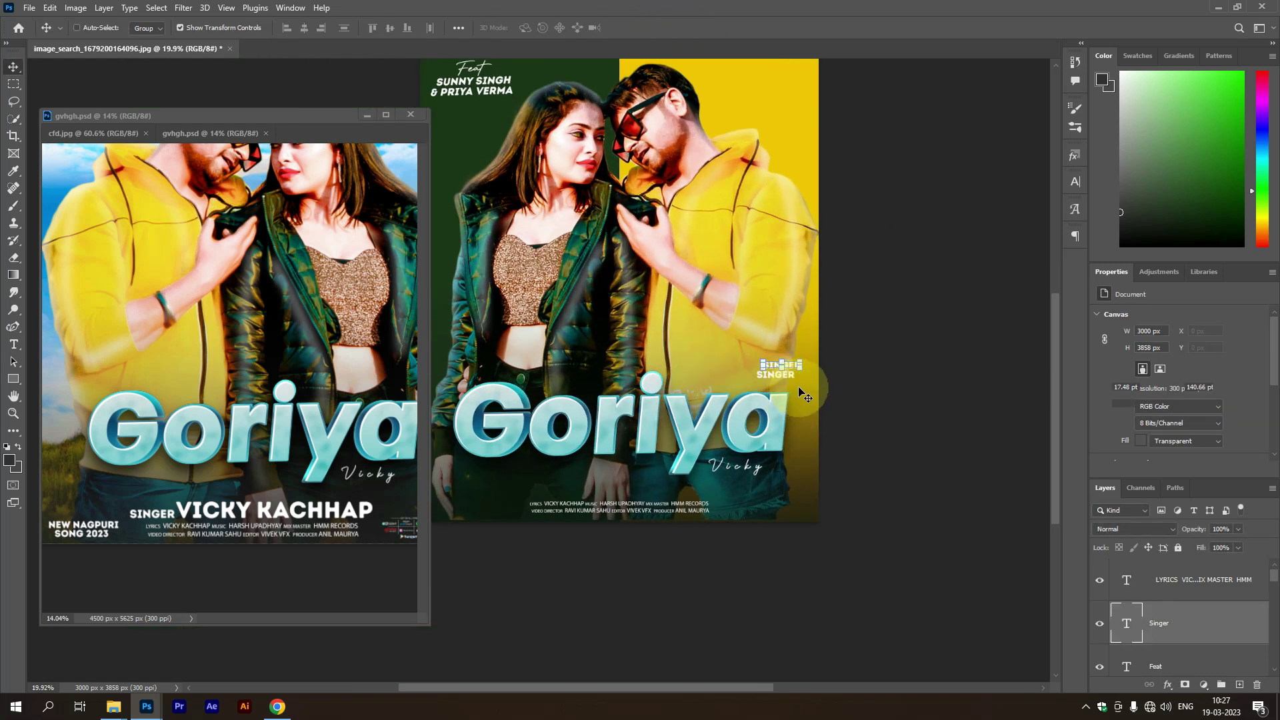
key("ctrl+e")
left_click_drag(805, 395, 644, 505)
scroll(787, 465, "down", 1)
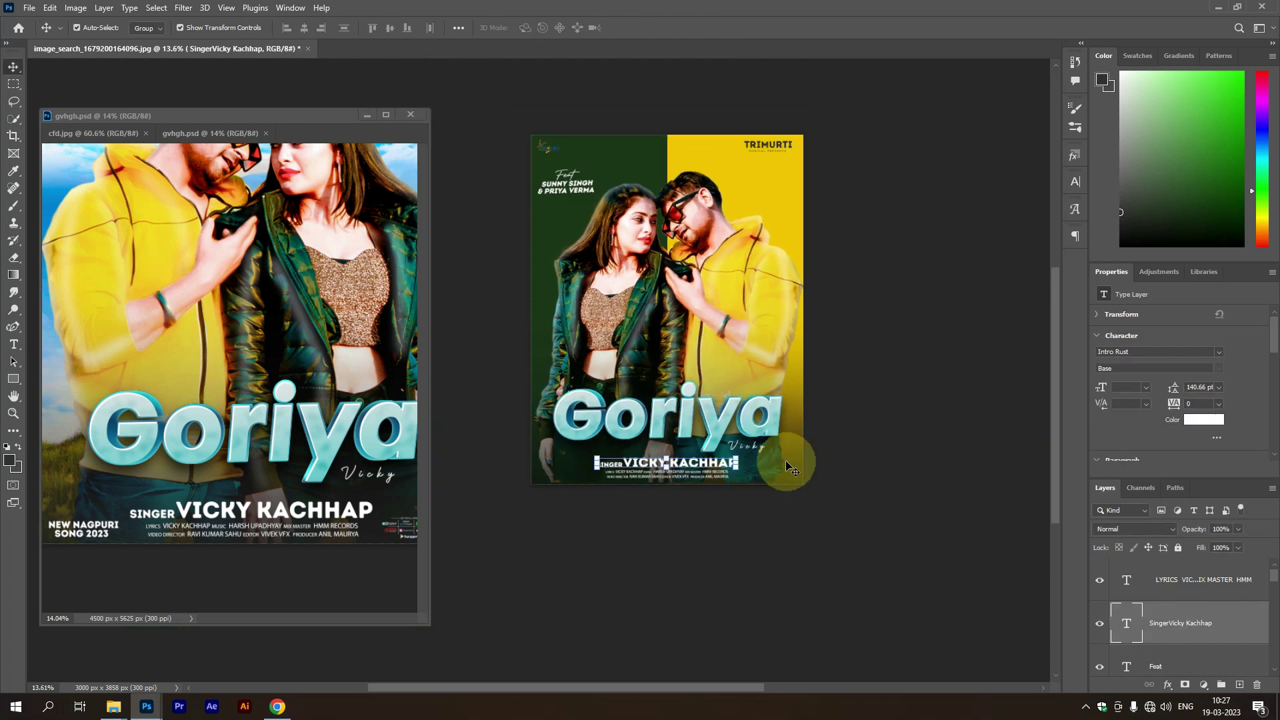
left_click(852, 463)
scroll(708, 328, "down", 1)
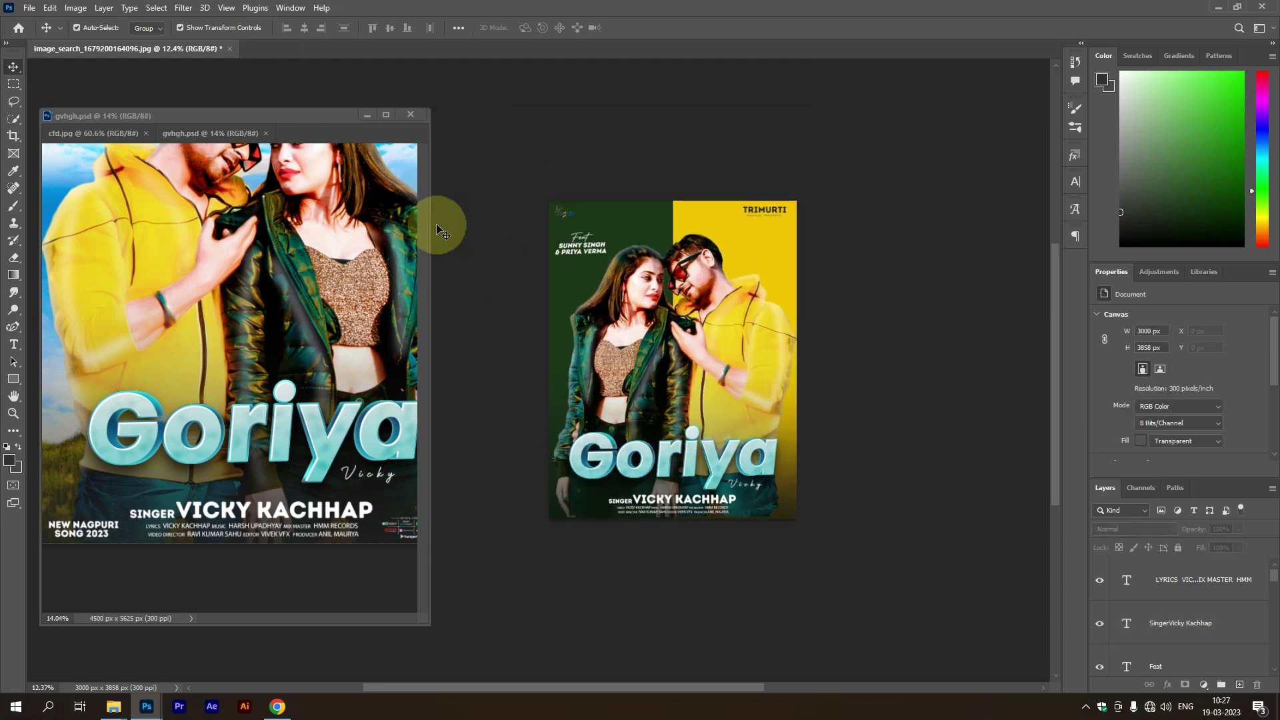
scroll(636, 280, "up", 1)
Show the Kurta Pajama reference poster (cfd.jpg) alongside the Goriya poster
left_click(316, 264)
scroll(317, 264, "down", 1)
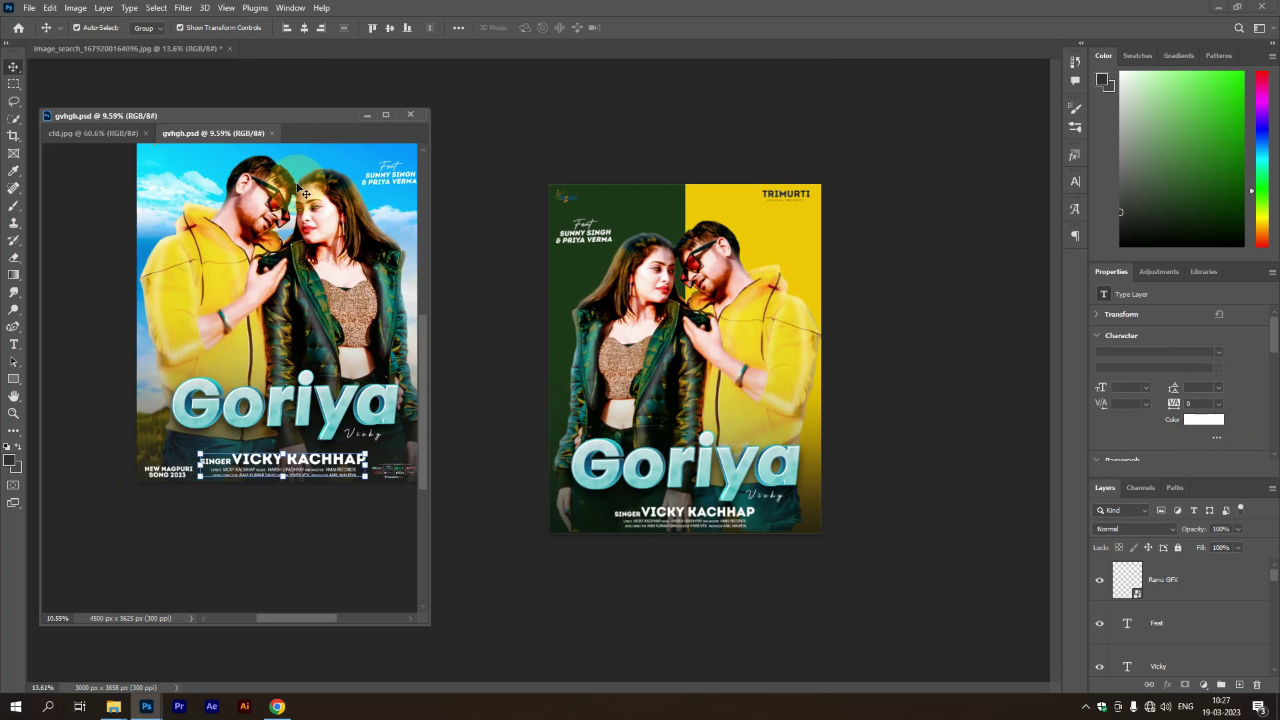
scroll(287, 206, "up", 1)
scroll(294, 231, "up", 1)
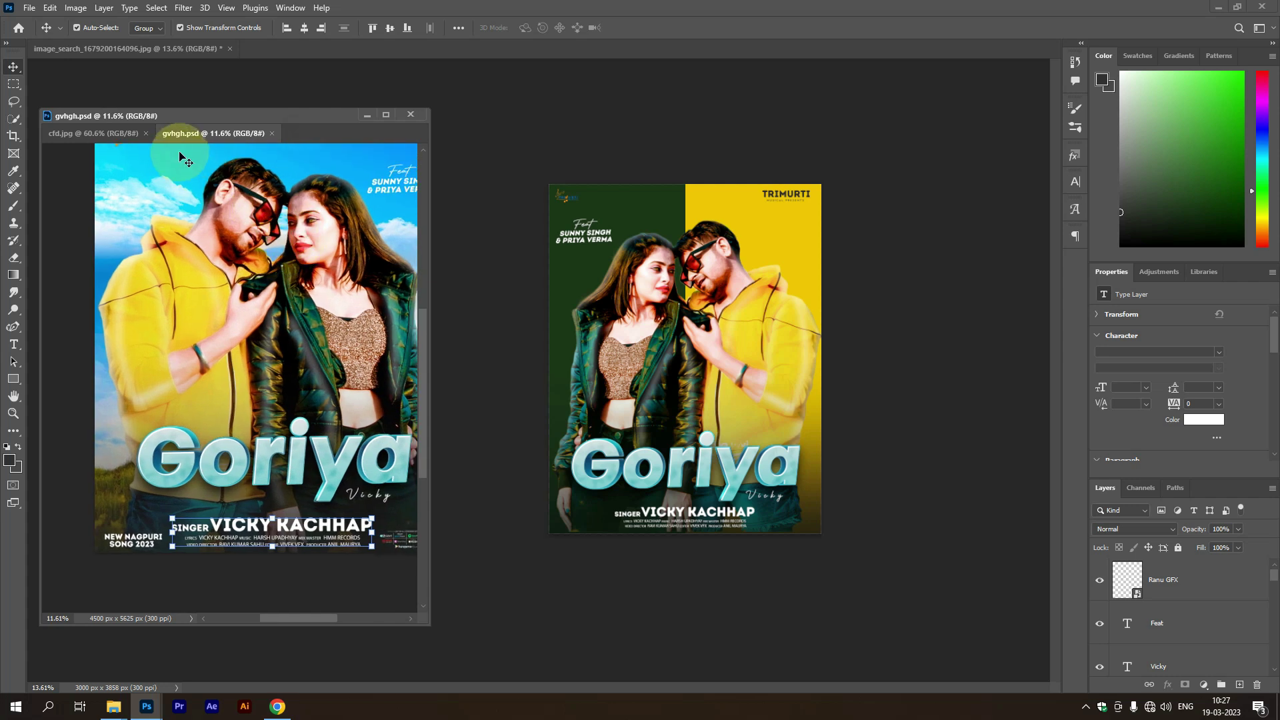
left_click(93, 133)
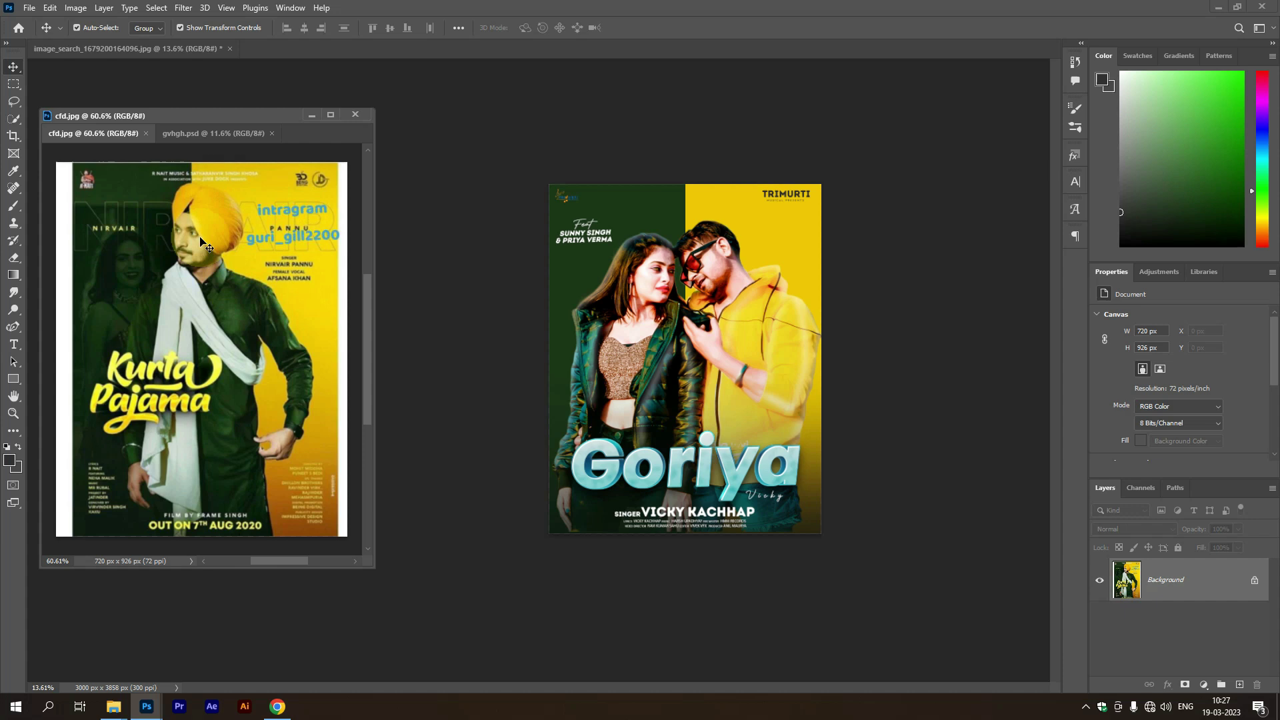
Type a white GORIYA title and scale it up across the top of the poster
left_click(680, 264)
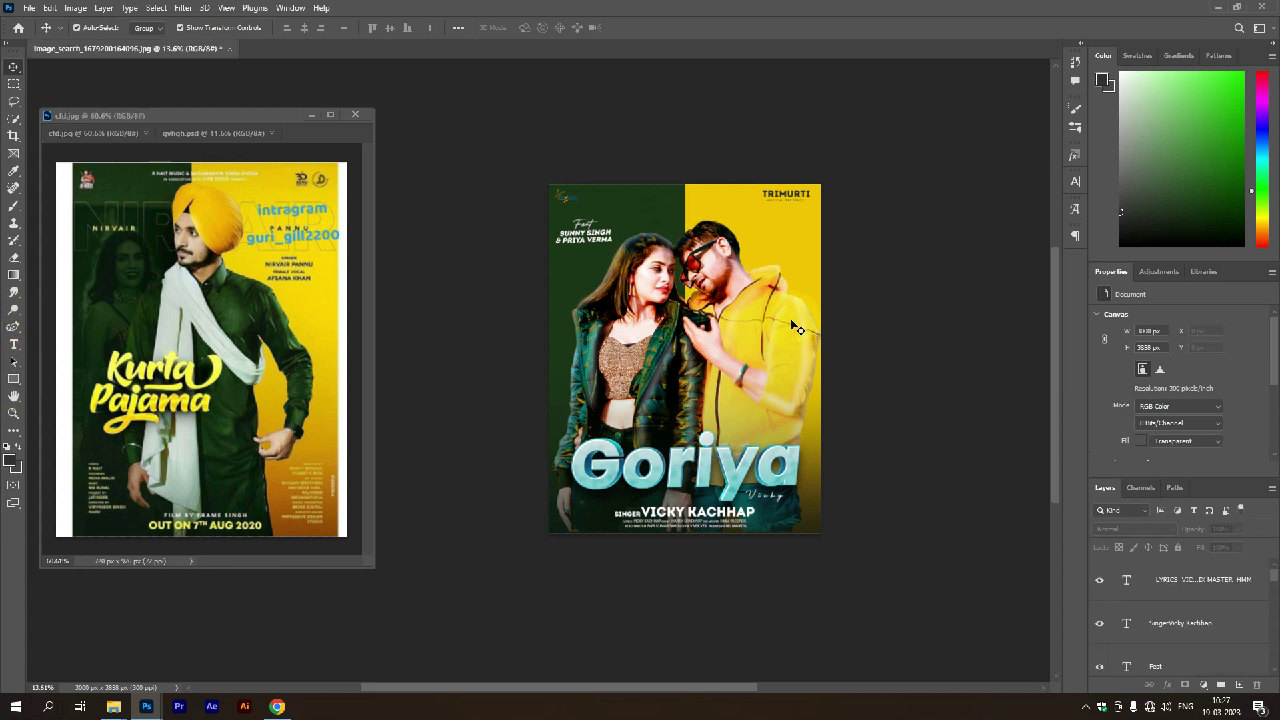
scroll(793, 326, "up", 1)
left_click(14, 346)
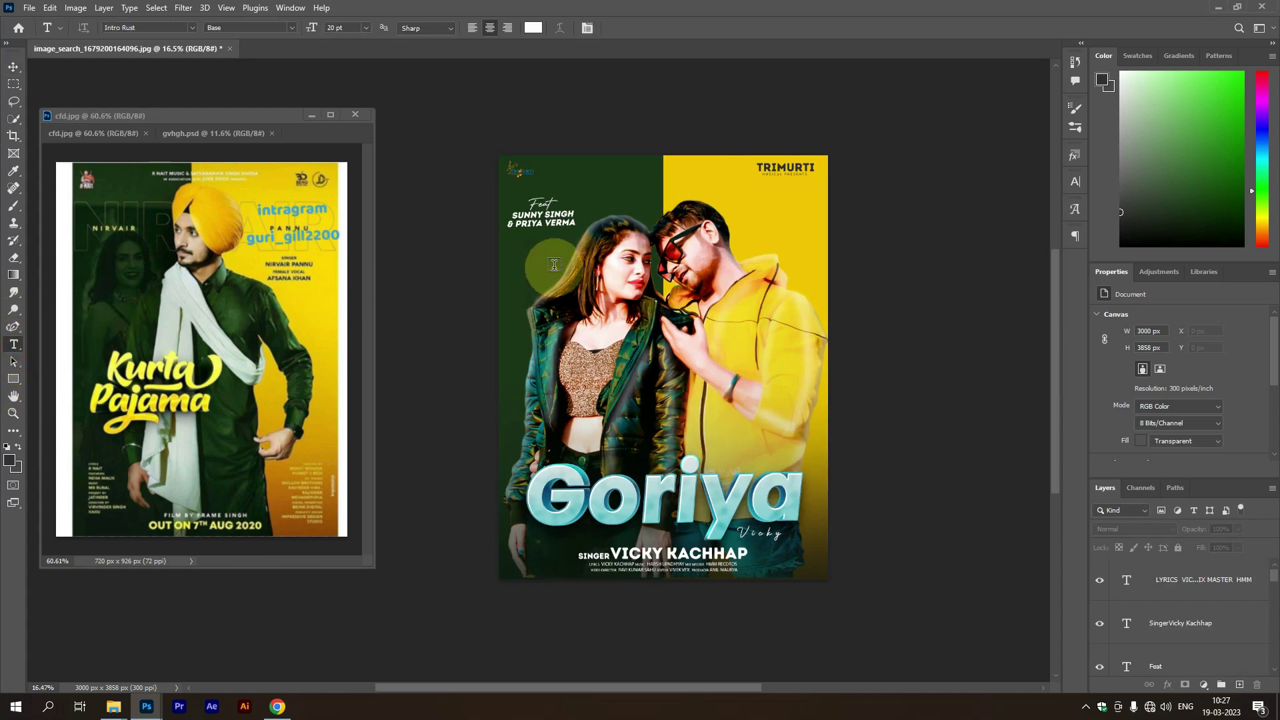
left_click(522, 266)
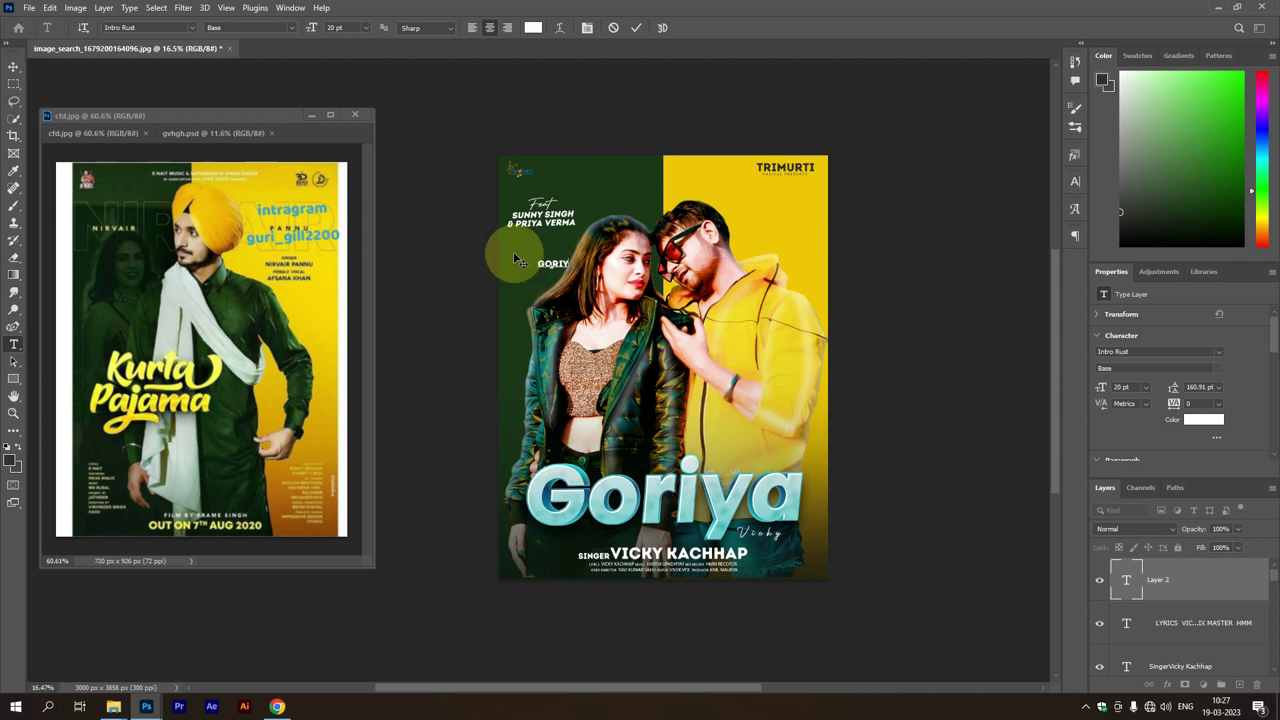
left_click(56, 94)
key("ctrl+t")
mouse_move(571, 270)
left_mouse_down()
mouse_move(708, 357)
mouse_move(833, 354)
left_mouse_up()
left_click_drag(666, 280, 632, 240)
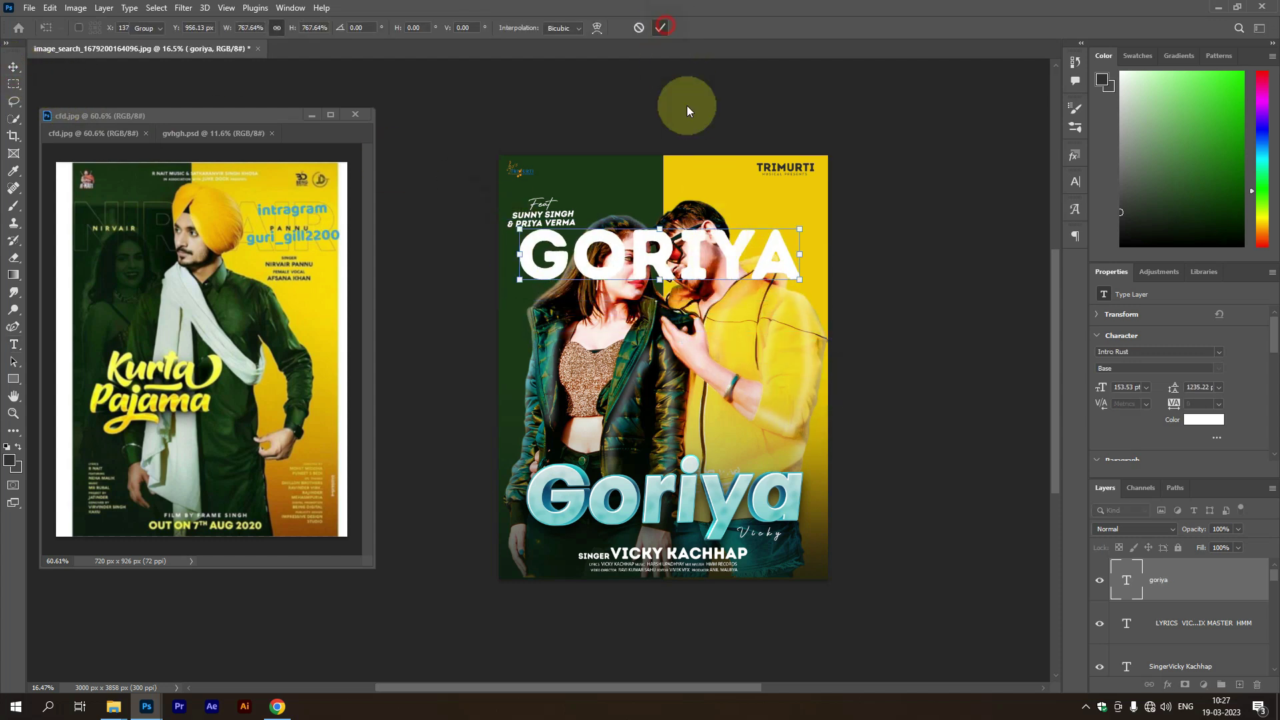
scroll(1220, 580, "down", 2)
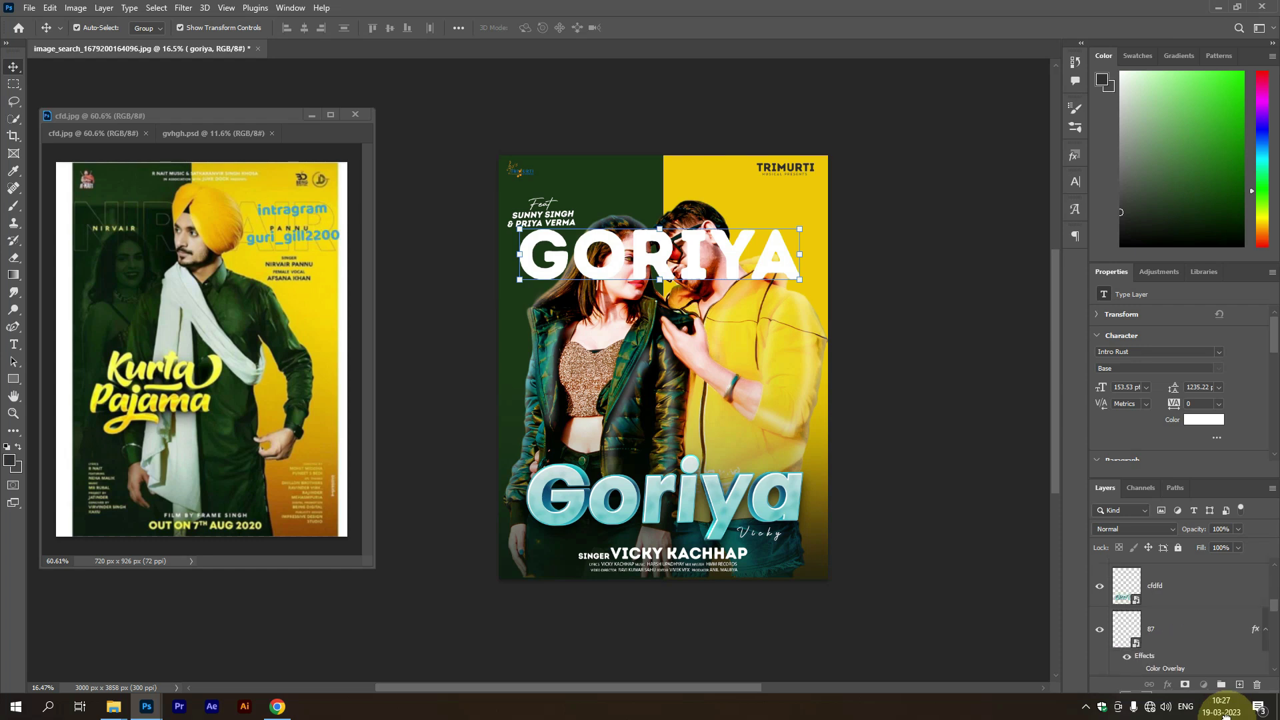
scroll(1210, 626, "down", 5)
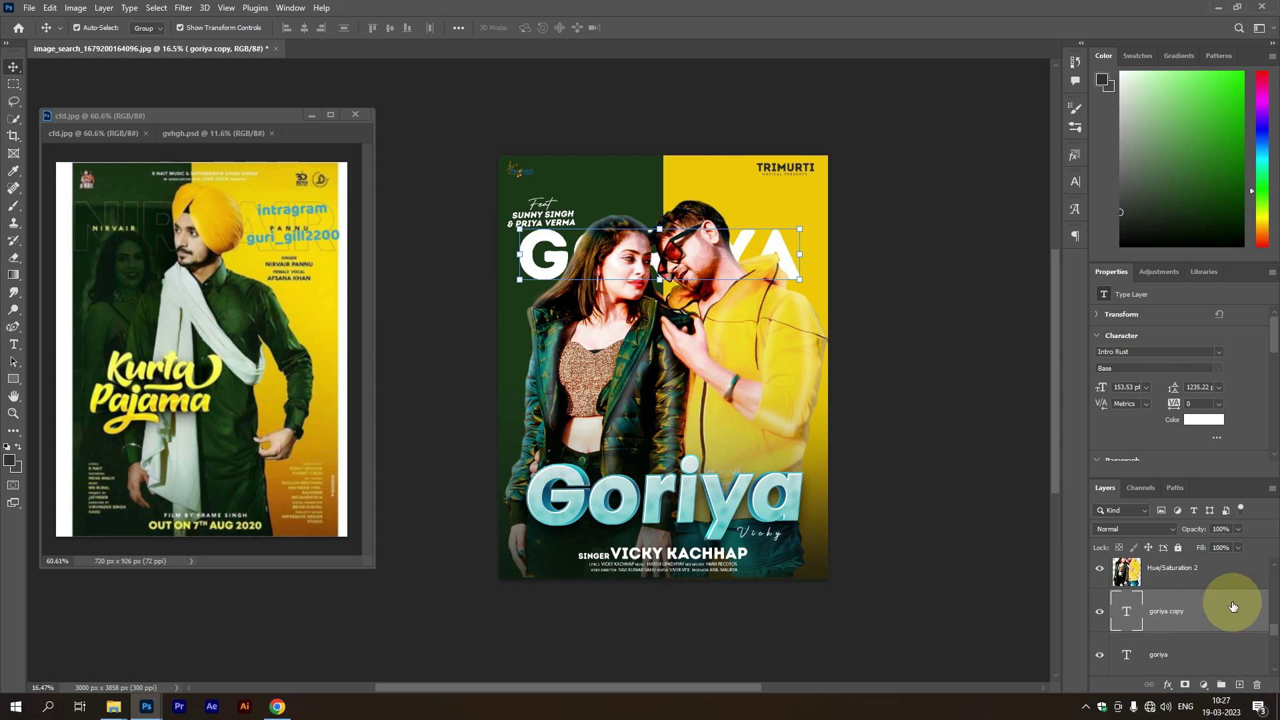
Move the GORIYA copy in front of the couple and set its fill to 0%
left_click_drag(1232, 606, 1234, 553)
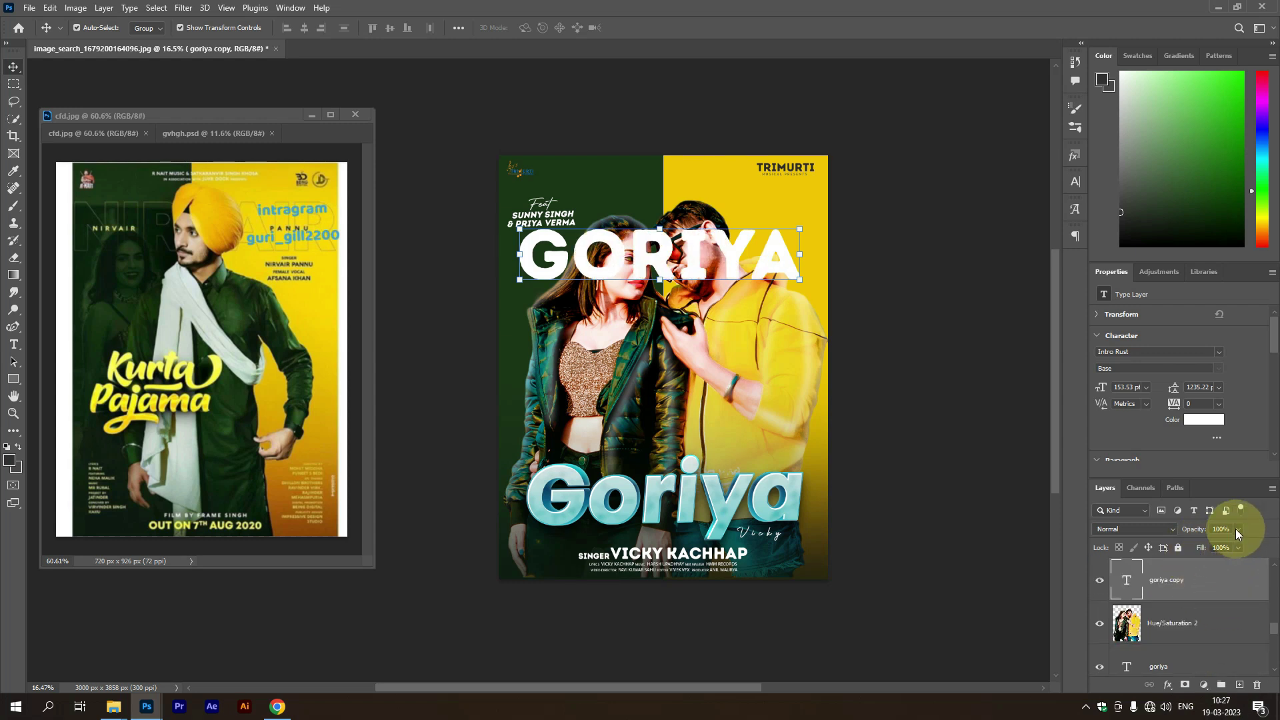
left_click(1238, 547)
left_click_drag(1193, 562, 1130, 563)
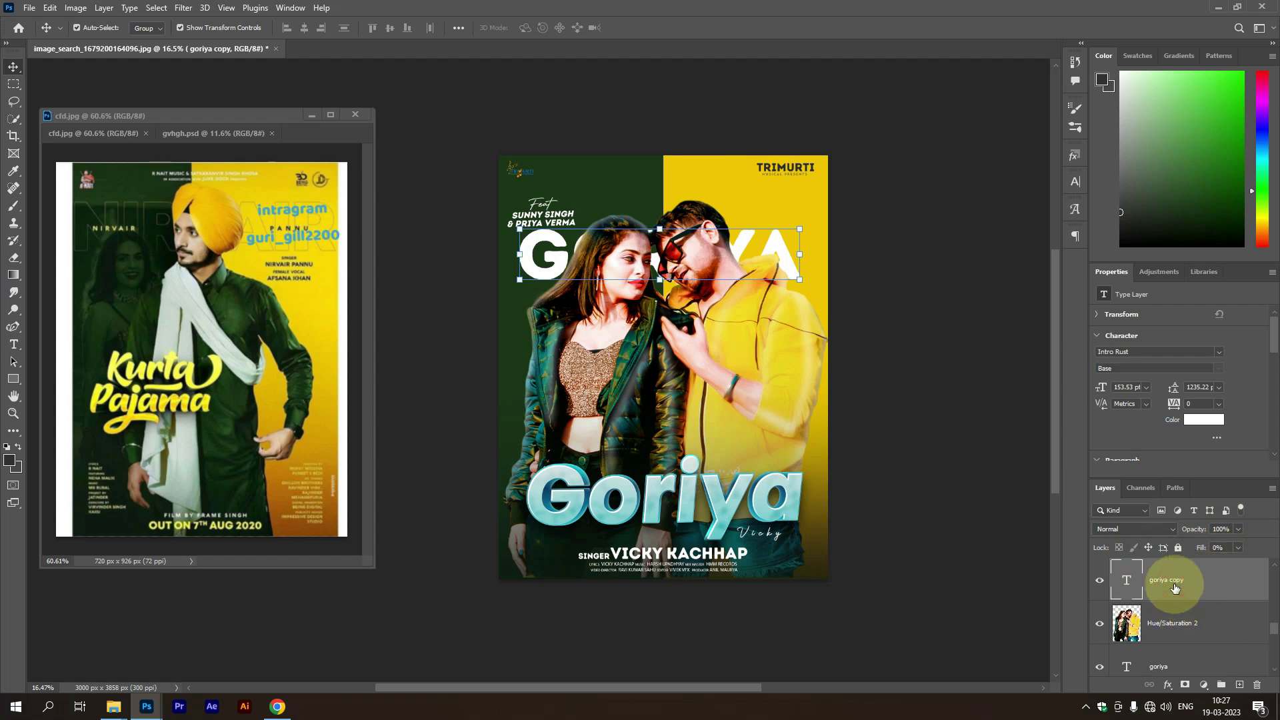
left_click(1192, 663)
Open the layer style settings and adjustment list, closing both unchanged
right_click(1207, 577)
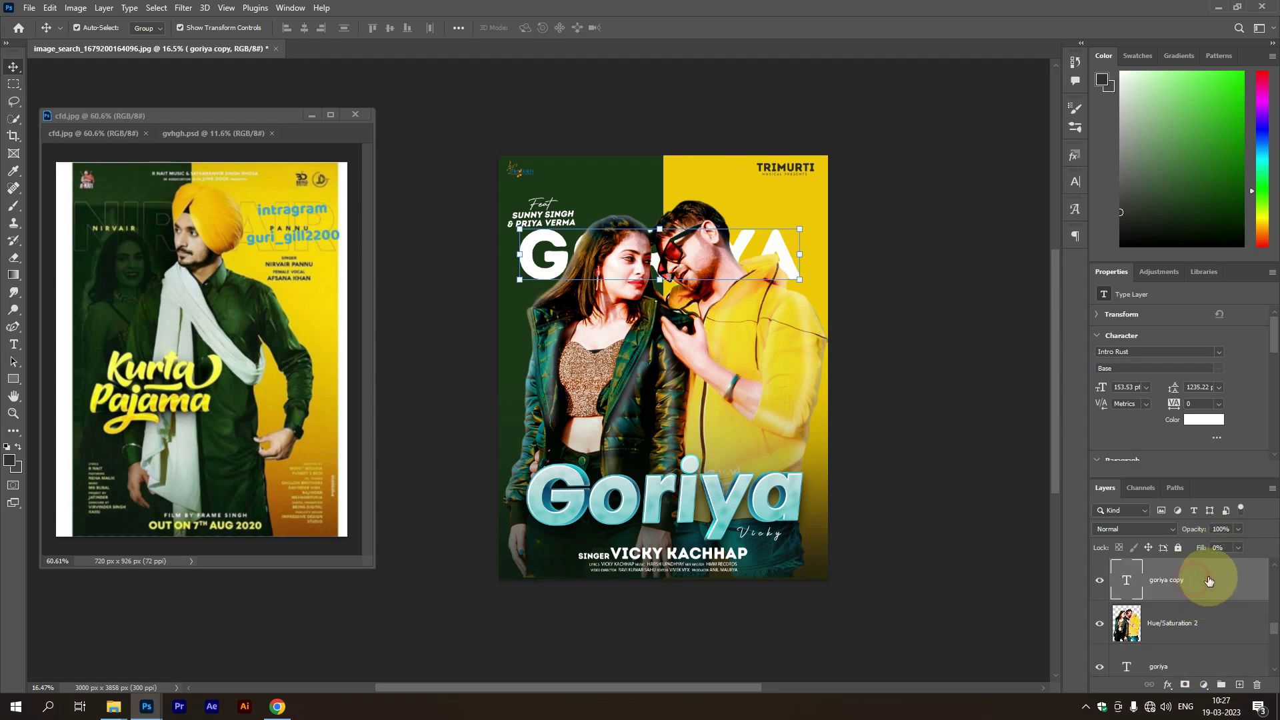
left_click(1097, 85)
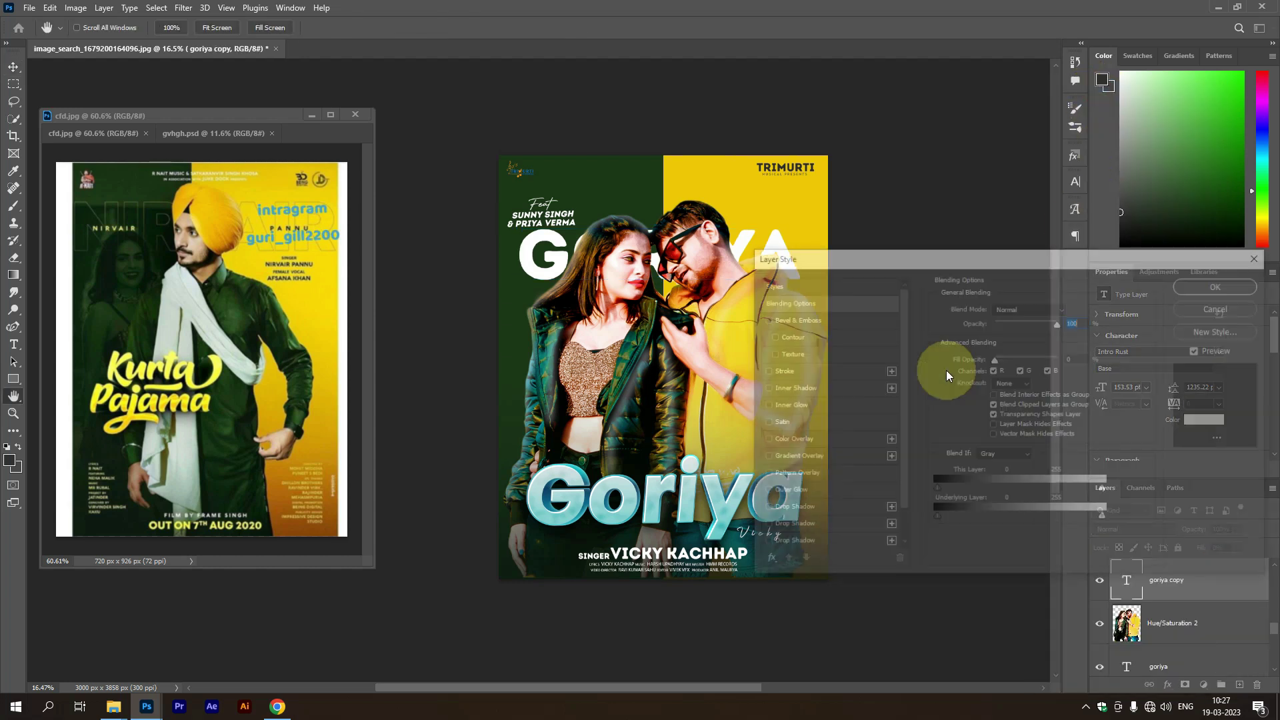
left_click(1206, 310)
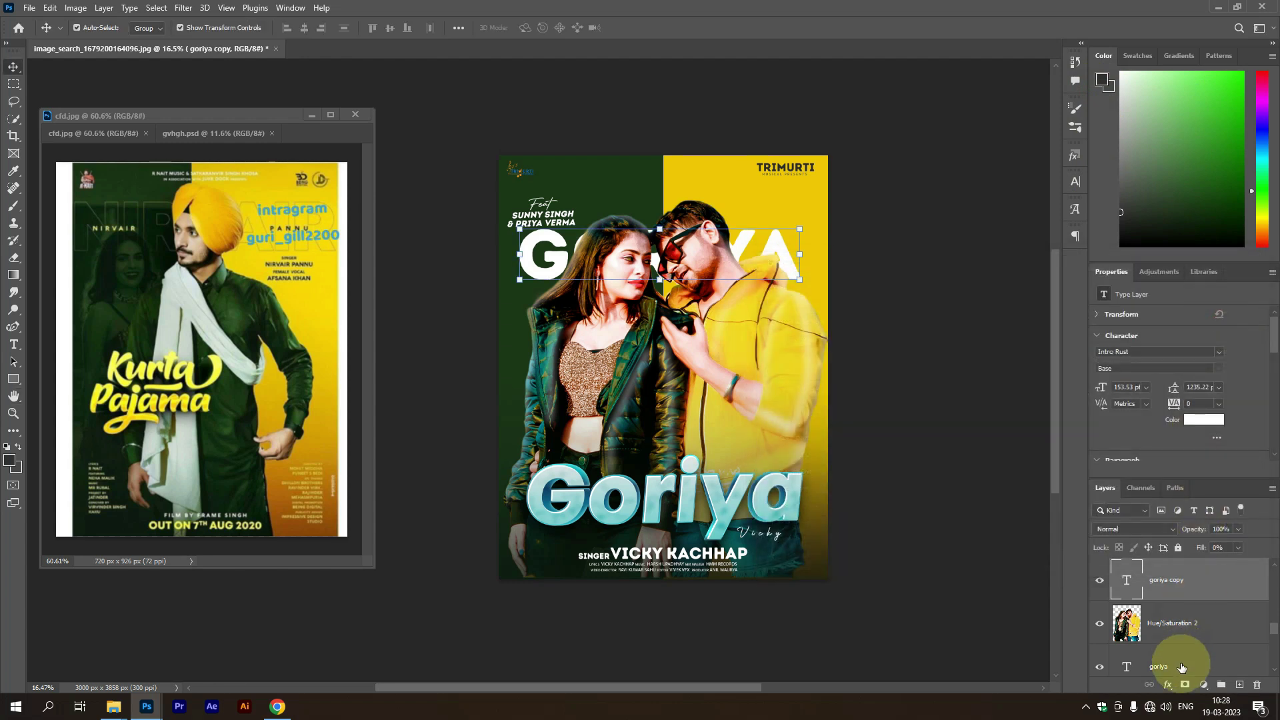
left_click(1204, 687)
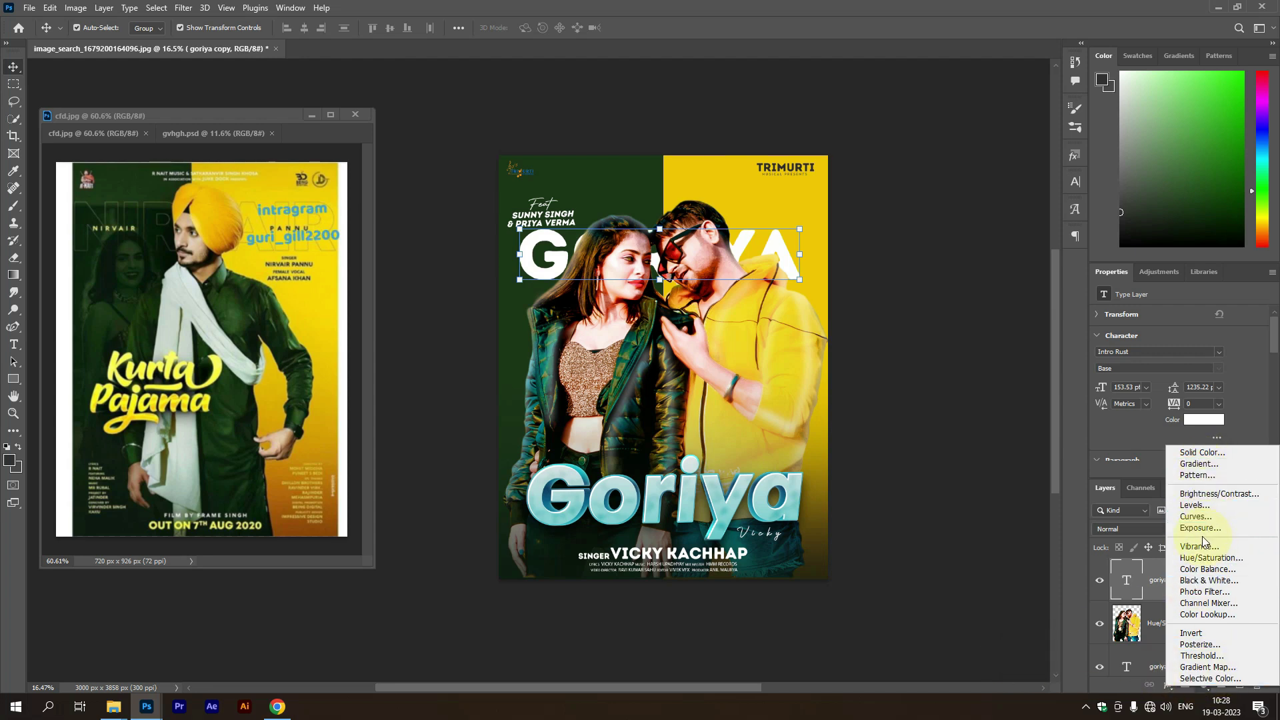
left_click(953, 562)
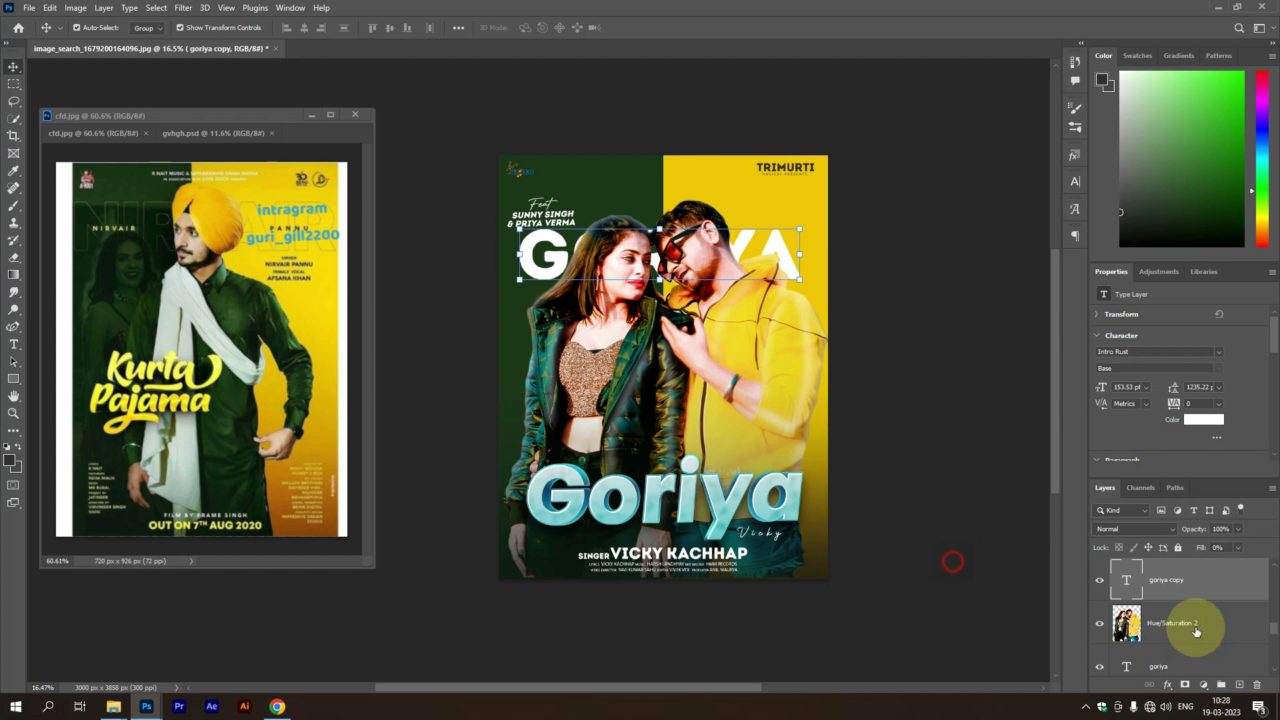
Give the GORIYA copy a white stroke and a drop shadow
right_click(1195, 580)
left_click(1070, 83)
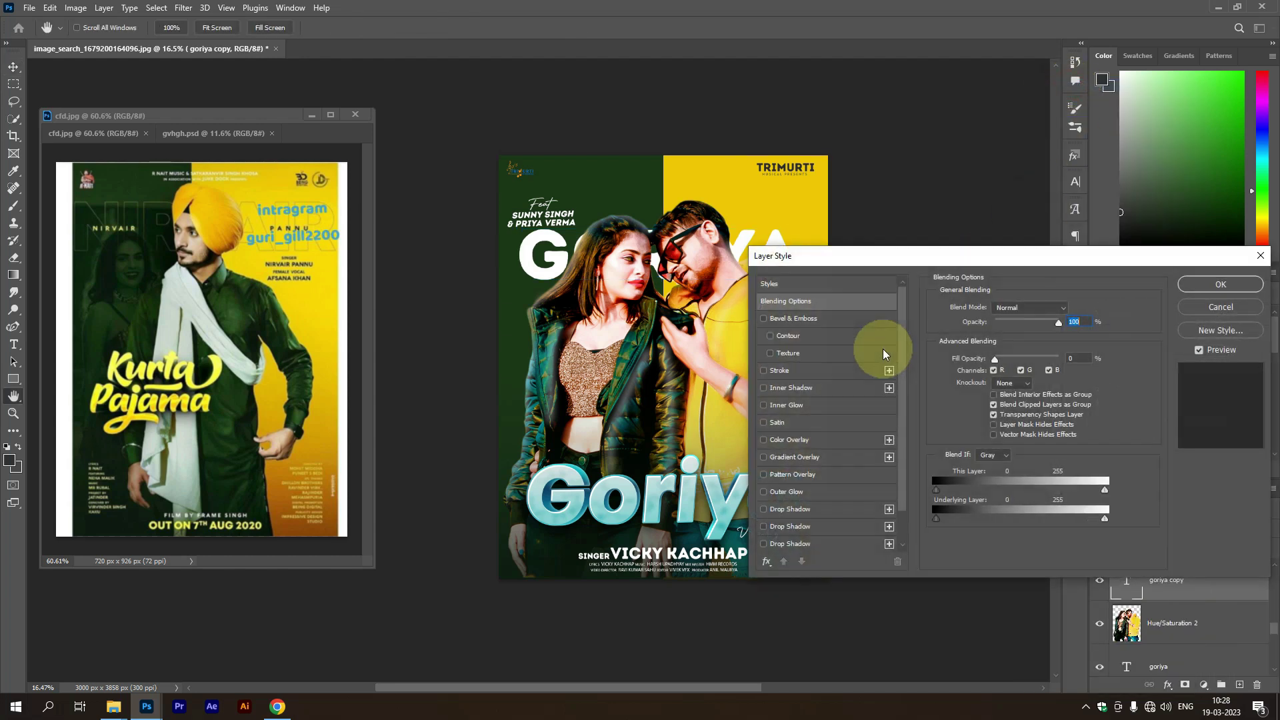
left_click(813, 372)
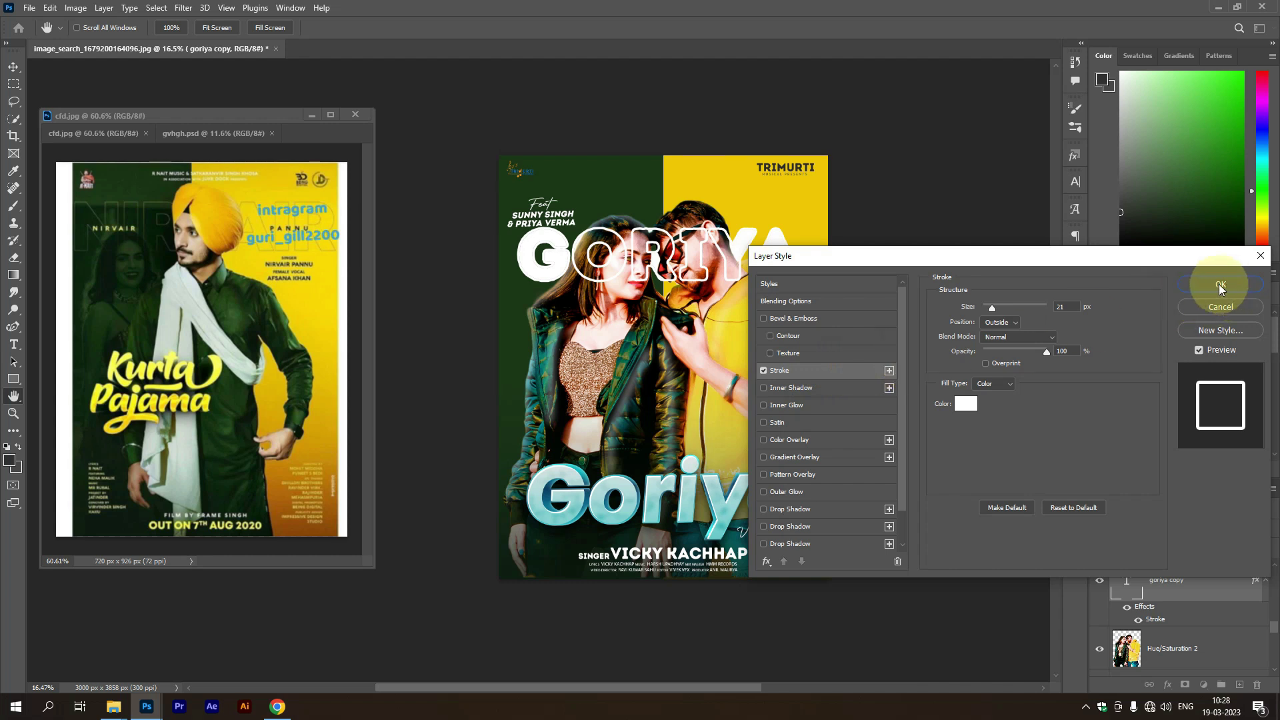
left_click(782, 510)
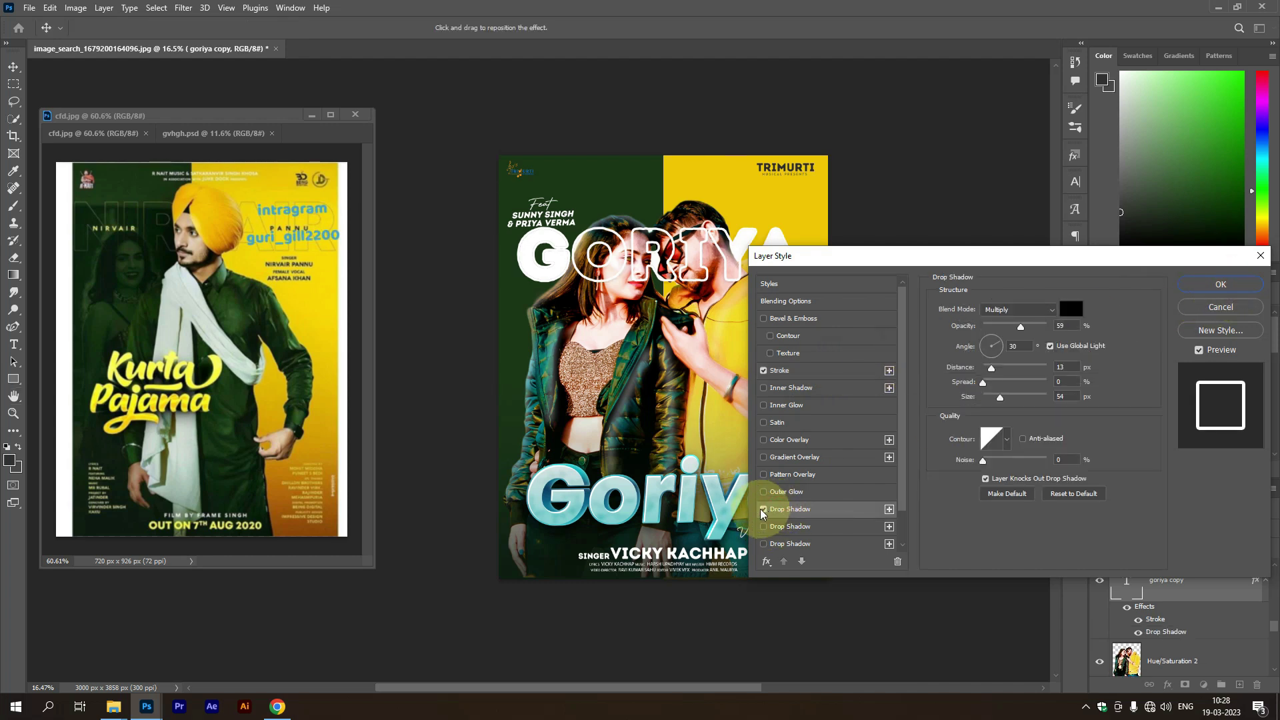
left_click(1216, 286)
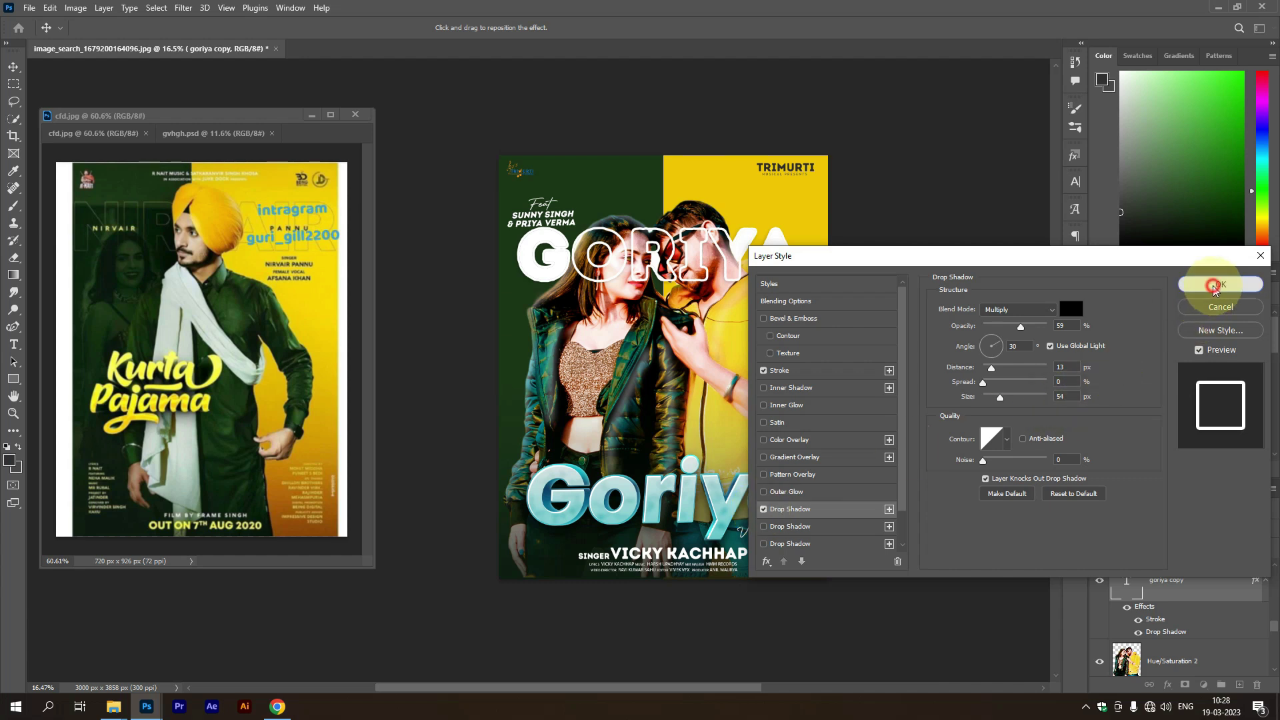
scroll(1187, 644, "down", 1)
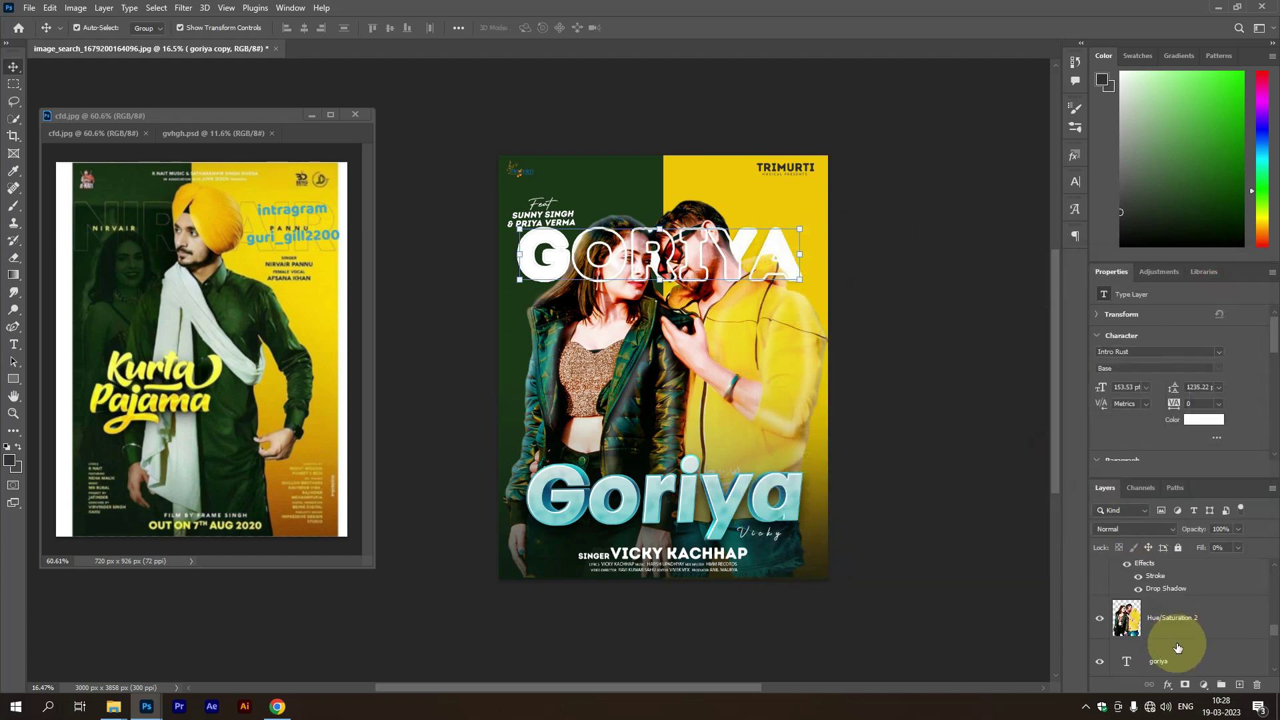
left_click(1172, 648)
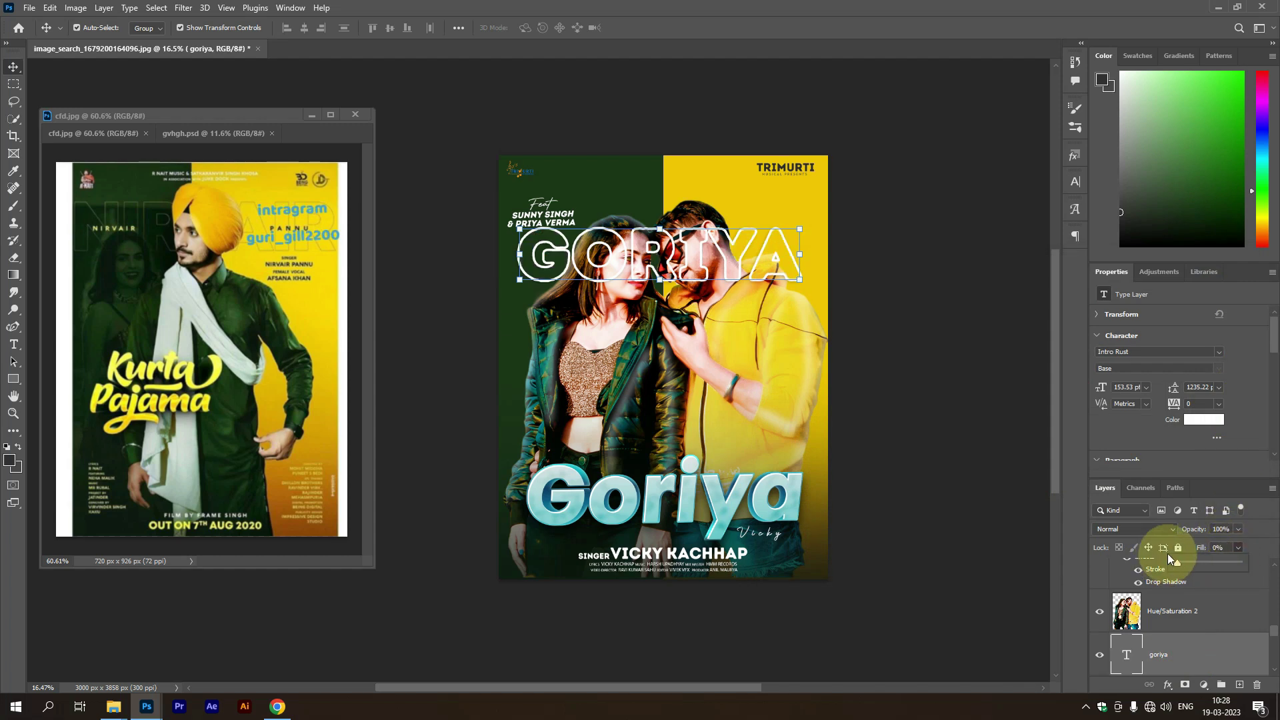
Add a drop shadow with distance 55 to the goriya layer
right_click(1194, 660)
left_click(1146, 41)
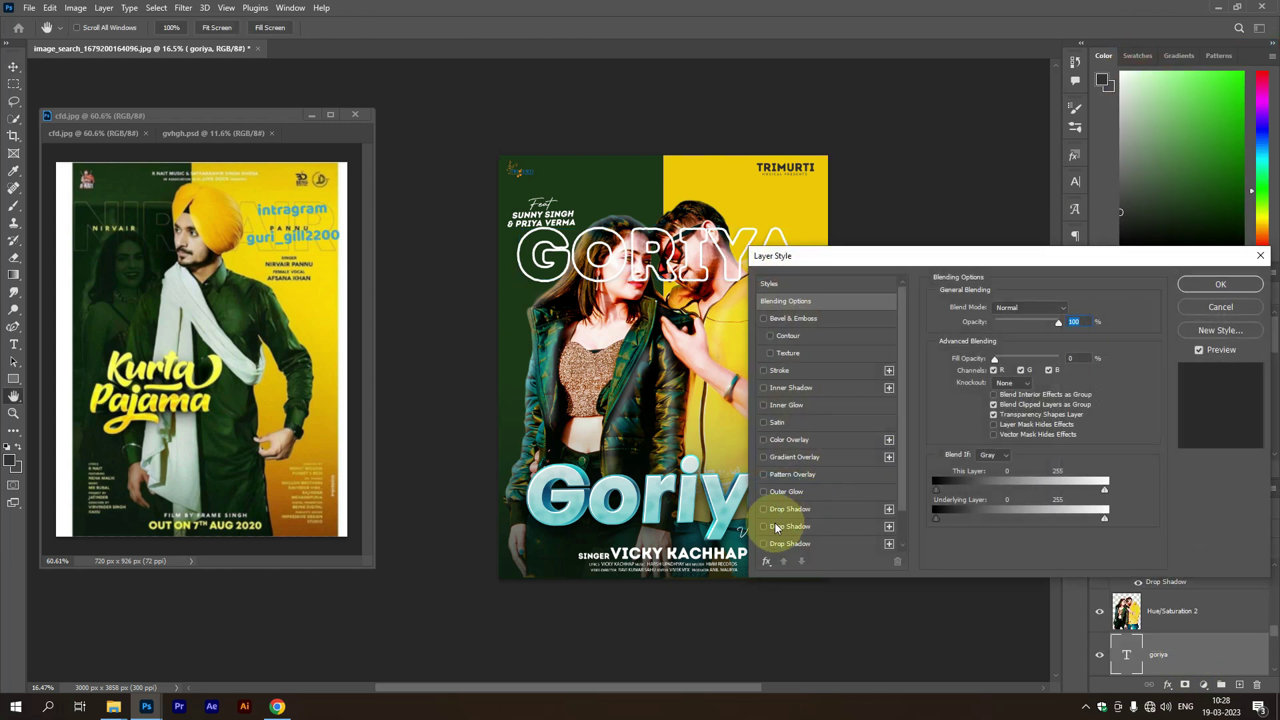
left_click(790, 508)
left_click_drag(990, 370, 1014, 366)
left_click(1220, 284)
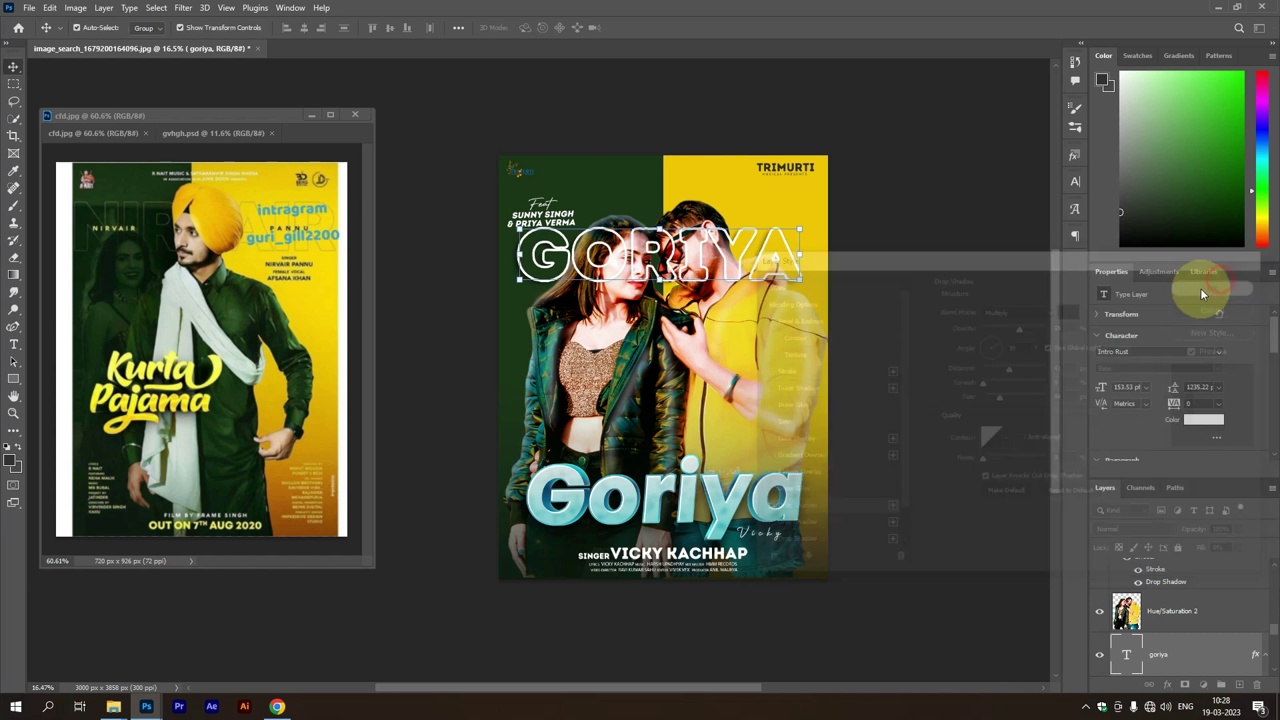
scroll(1177, 630, "up", 1)
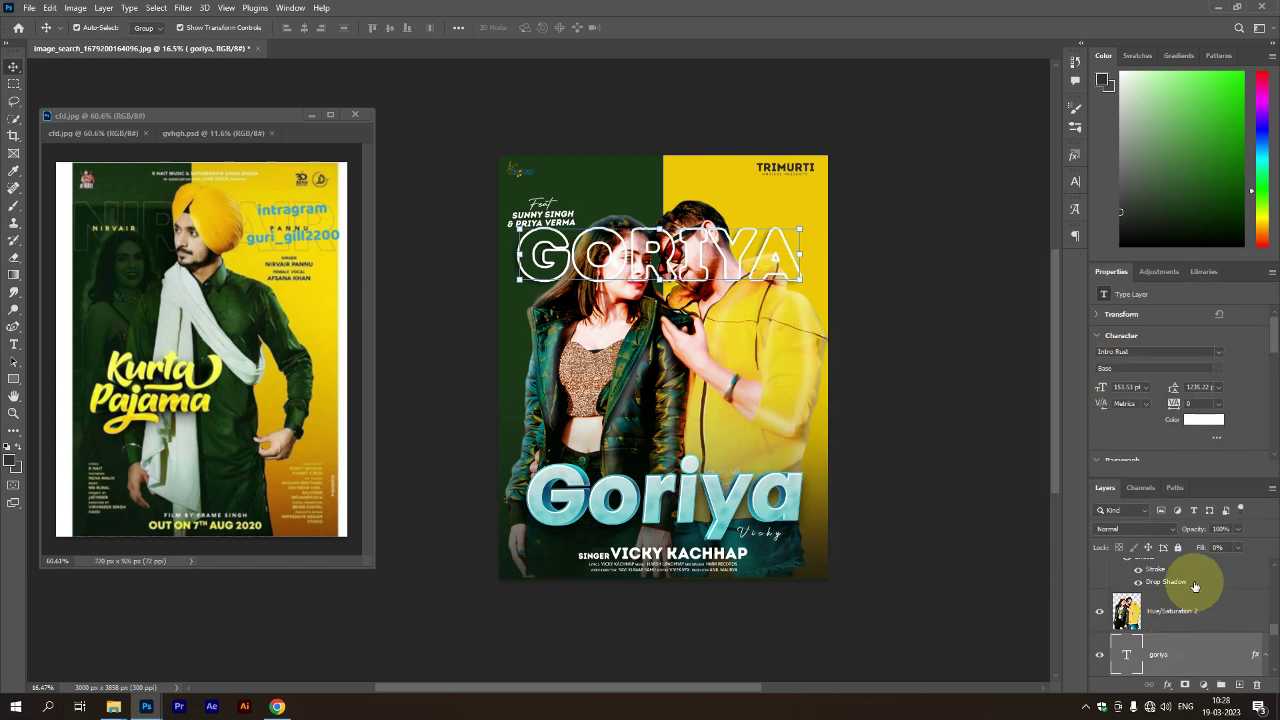
scroll(1199, 587, "down", 1)
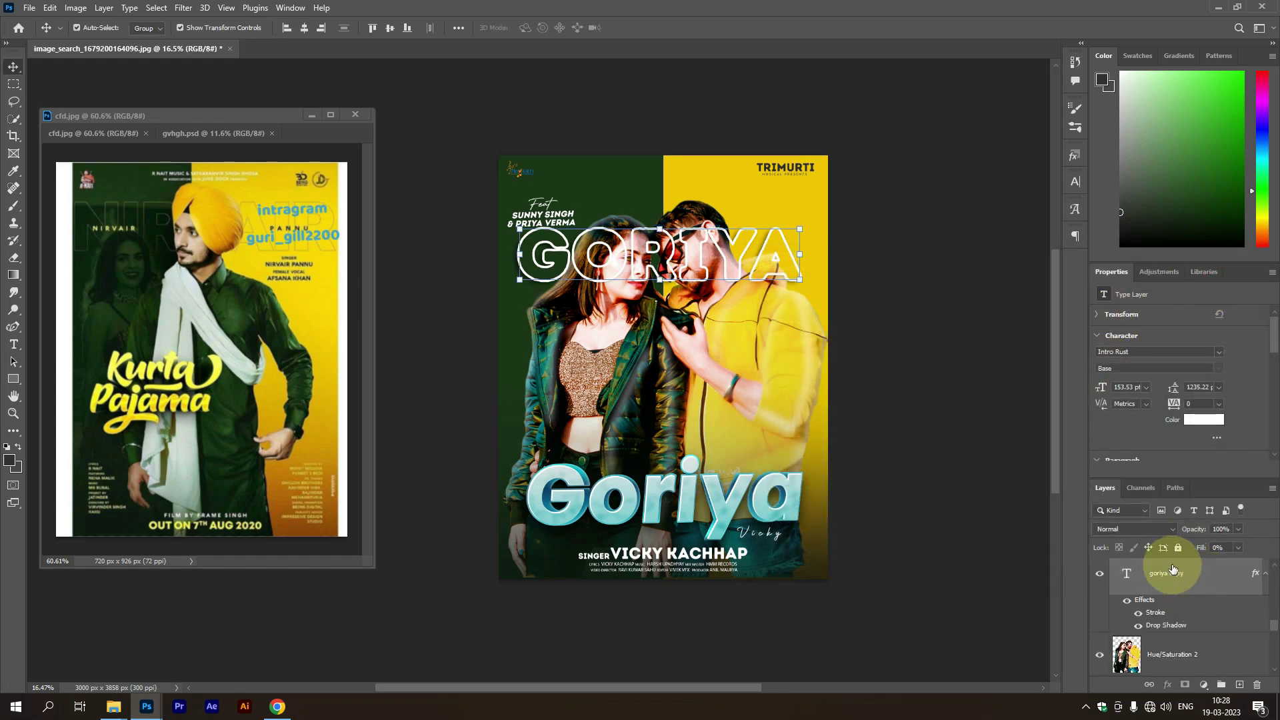
Reposition the outlined GORIYA copy beneath the couple layers and scale it slightly wider
left_click_drag(724, 267, 703, 284)
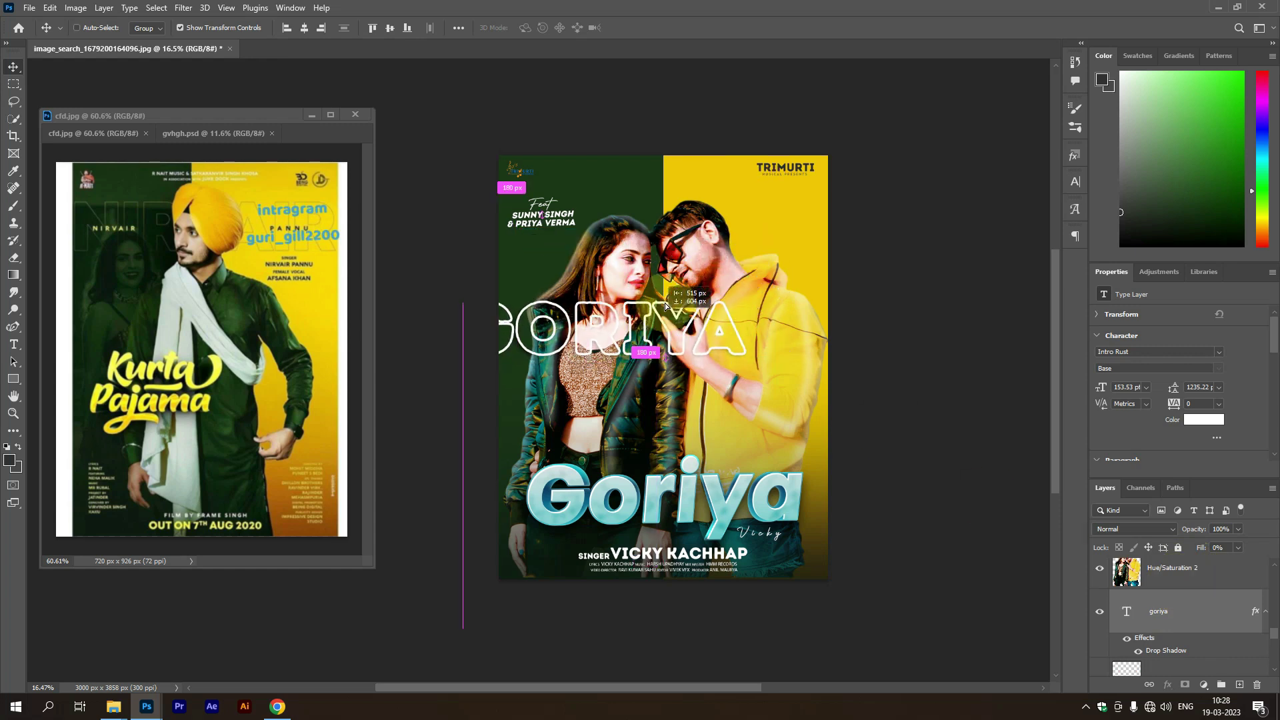
key("ctrl+t")
left_click_drag(499, 246, 529, 242)
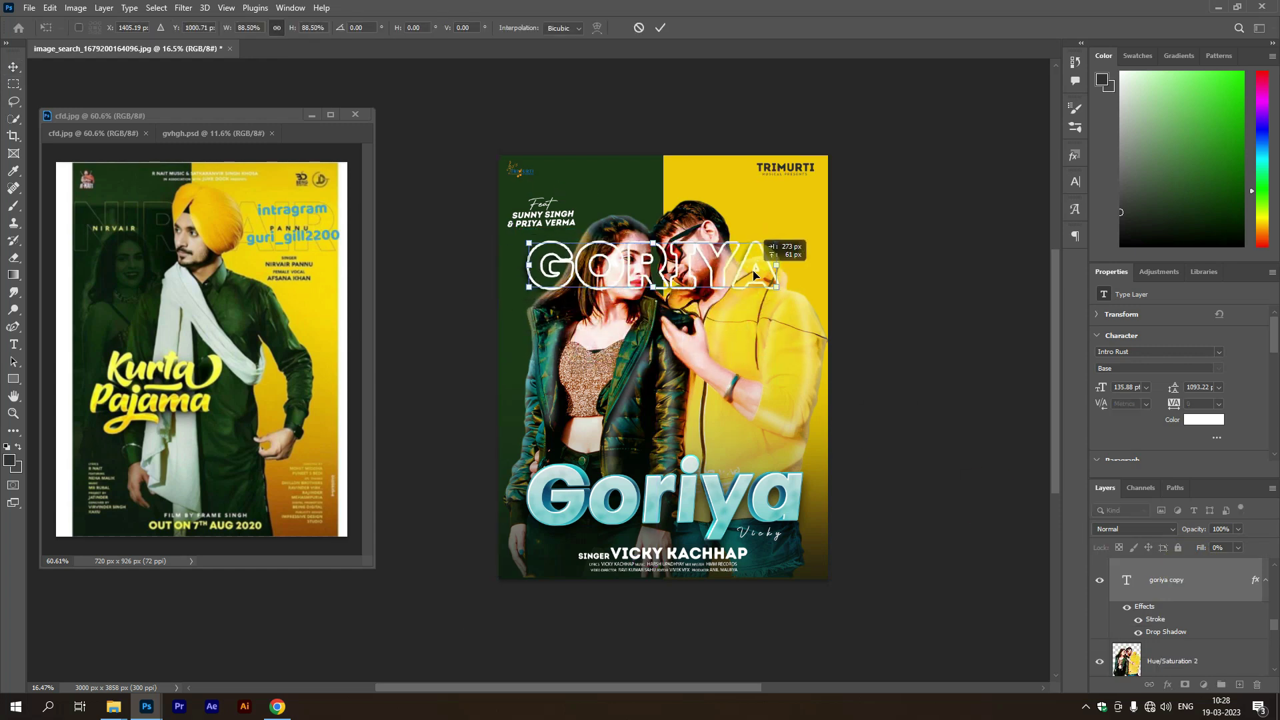
left_click(662, 28)
mouse_move(1200, 580)
left_mouse_down()
mouse_move(1199, 650)
mouse_move(1197, 627)
left_mouse_up()
key("ctrl+t")
left_click_drag(799, 256, 814, 261)
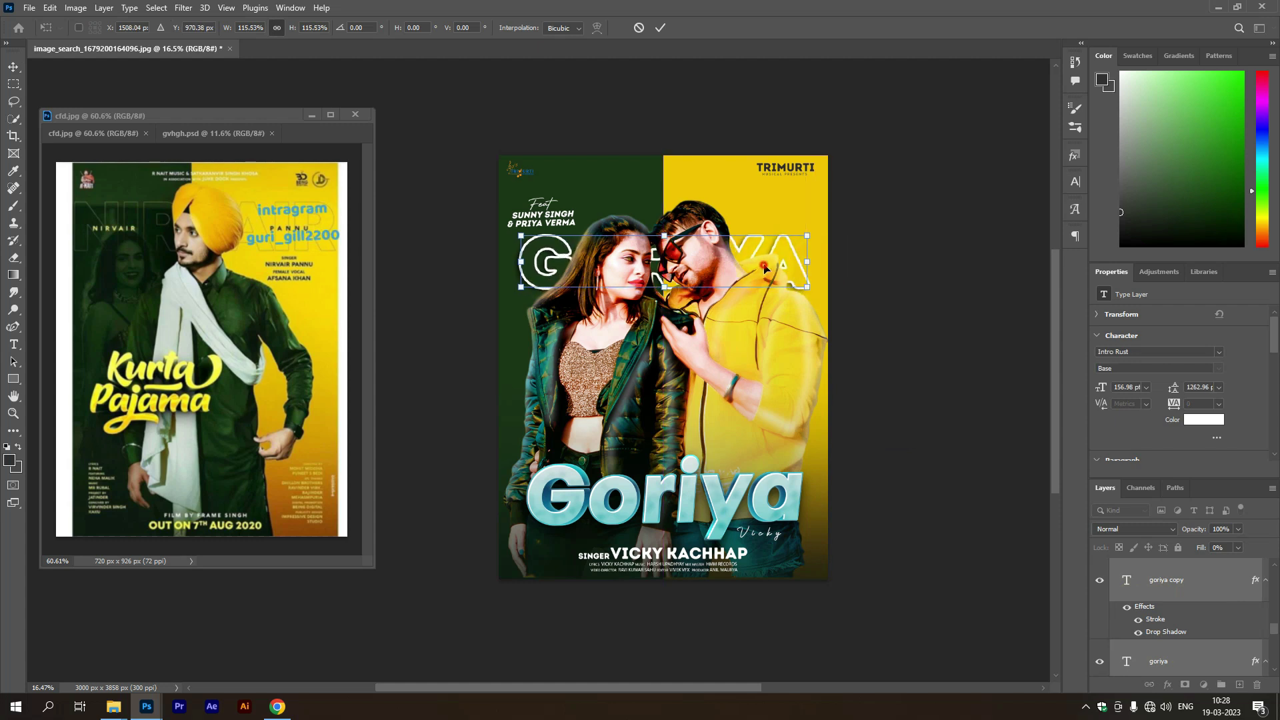
left_click(660, 28)
left_click(1132, 528)
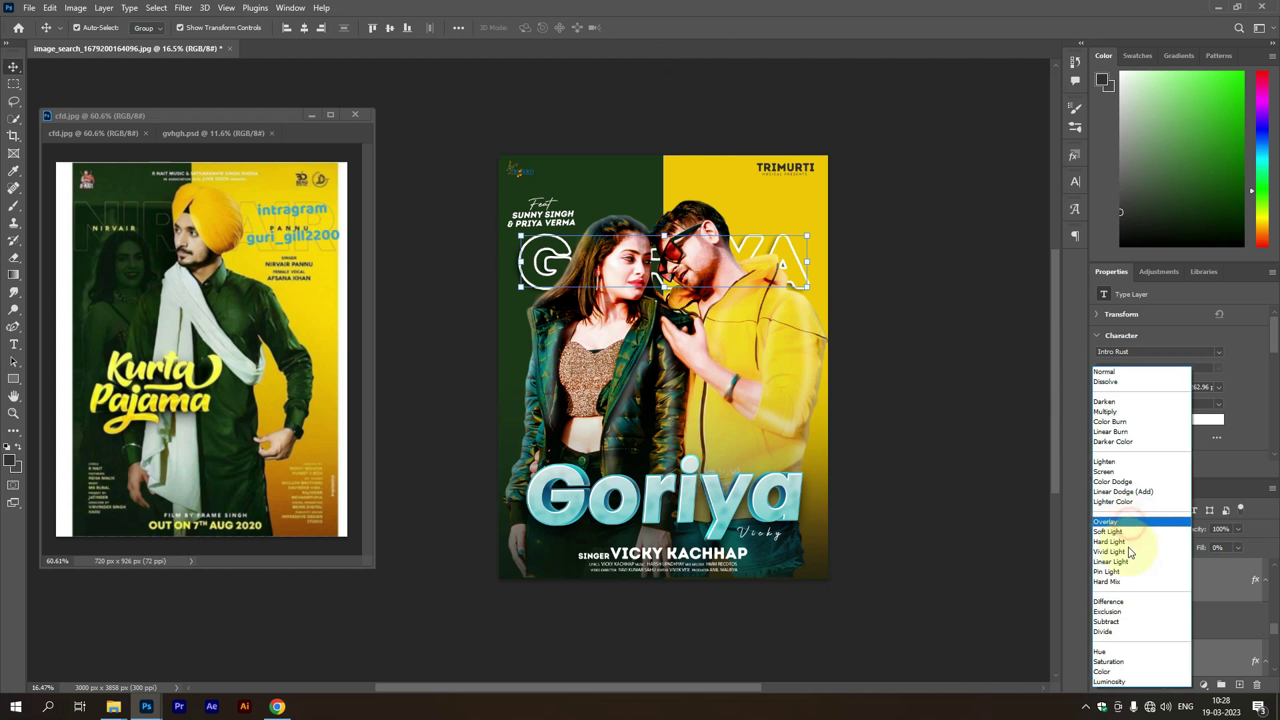
Rasterize the outlined GORIYA copy and set its blend mode to Overlay
left_click(1106, 372)
key("ctrl+e")
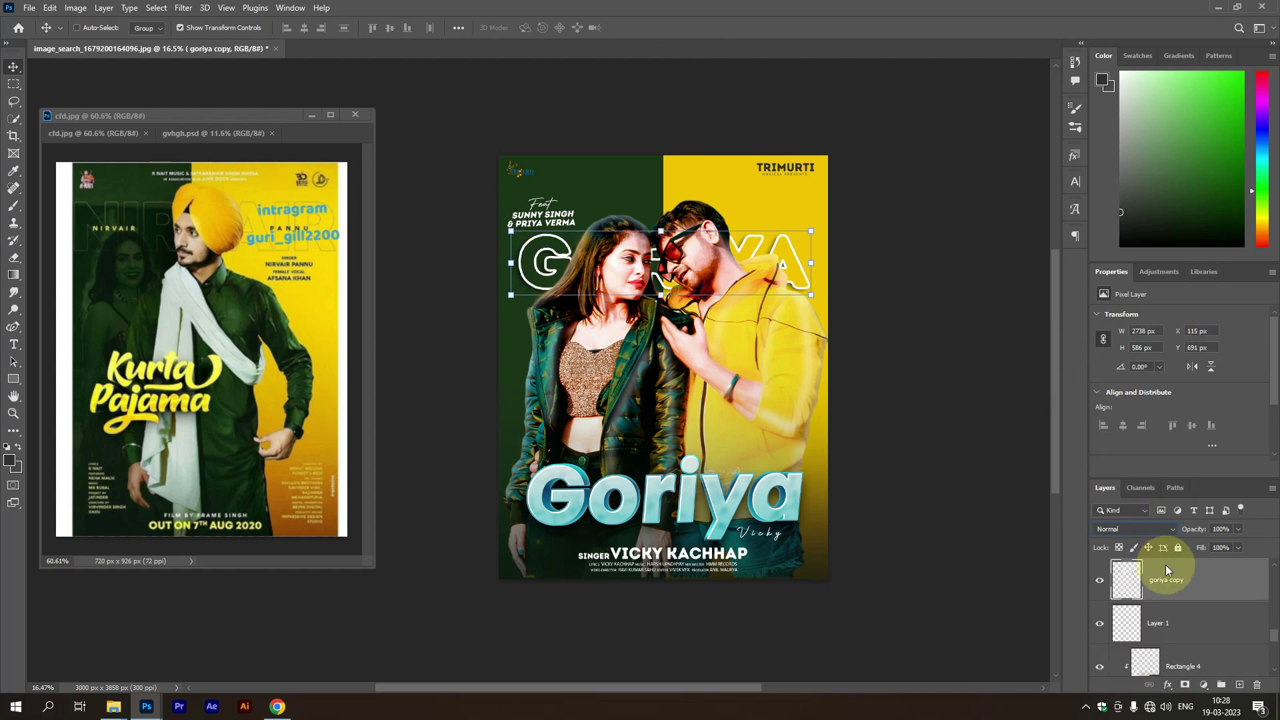
left_click(1142, 532)
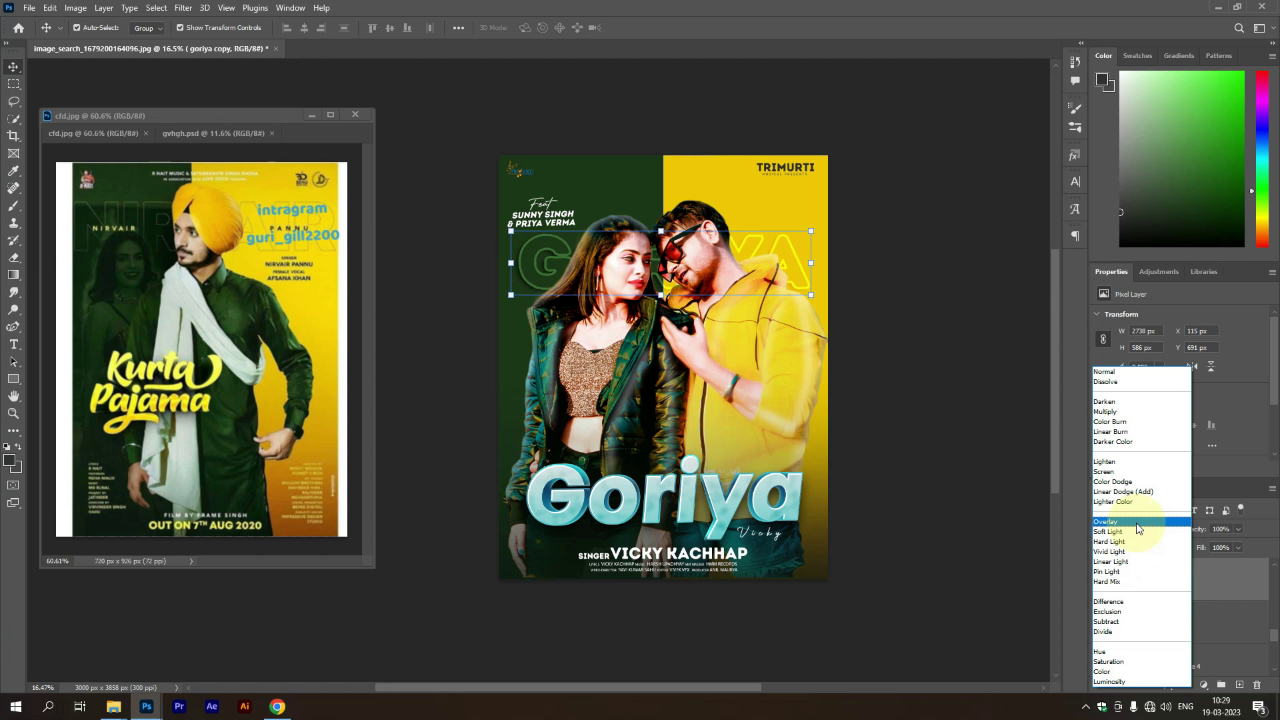
left_click(1137, 524)
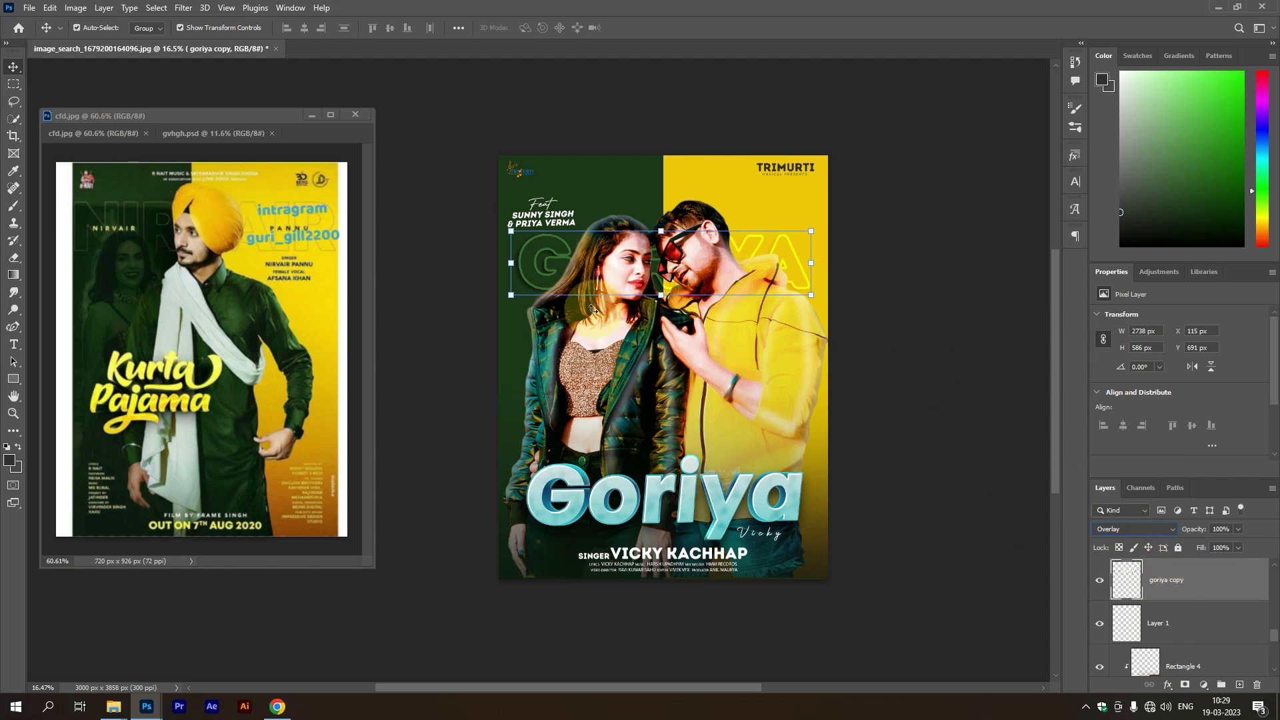
left_click(460, 237)
scroll(527, 266, "up", 3)
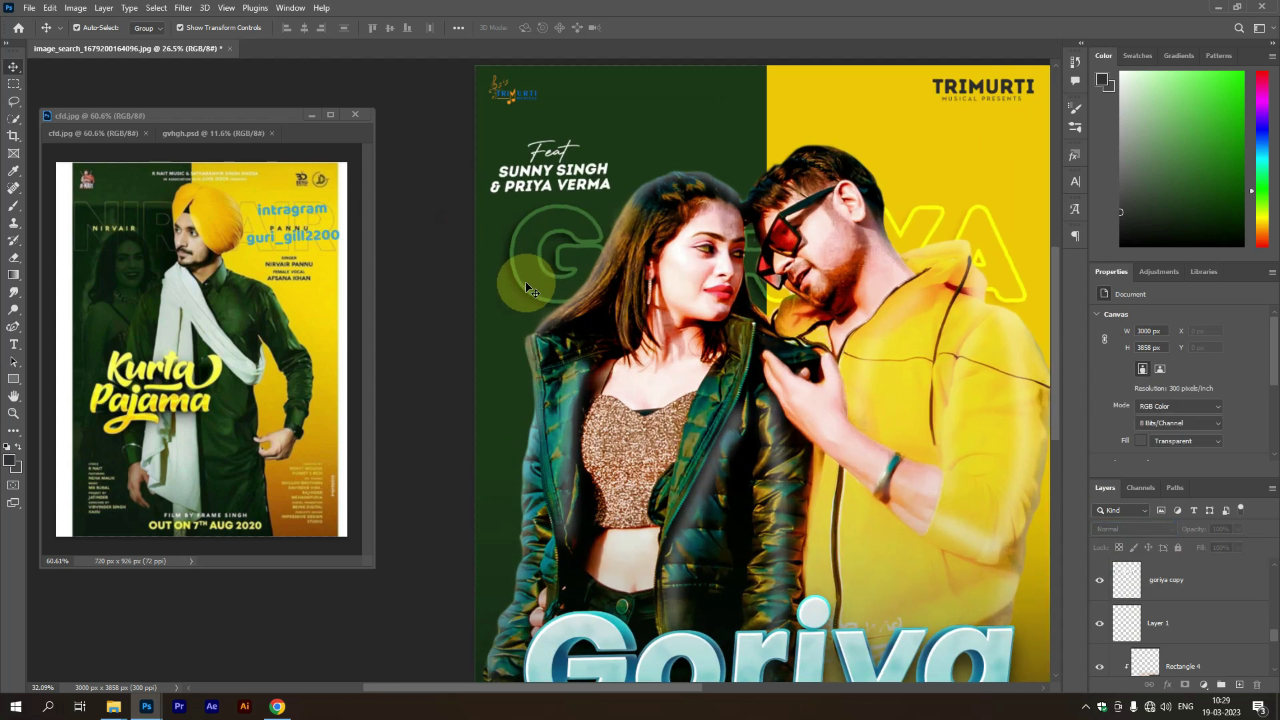
scroll(608, 293, "down", 3)
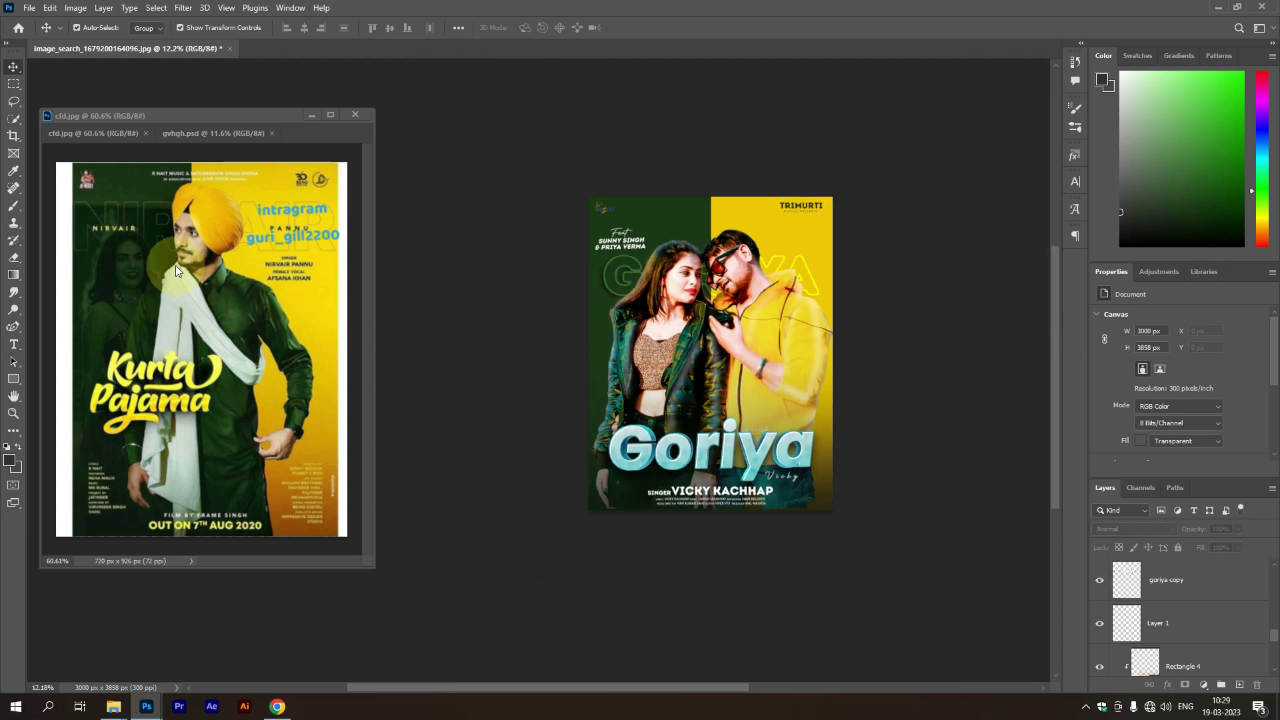
Check the reference poster, then return to the Goriya poster
left_click(167, 224)
scroll(171, 224, "down", 2)
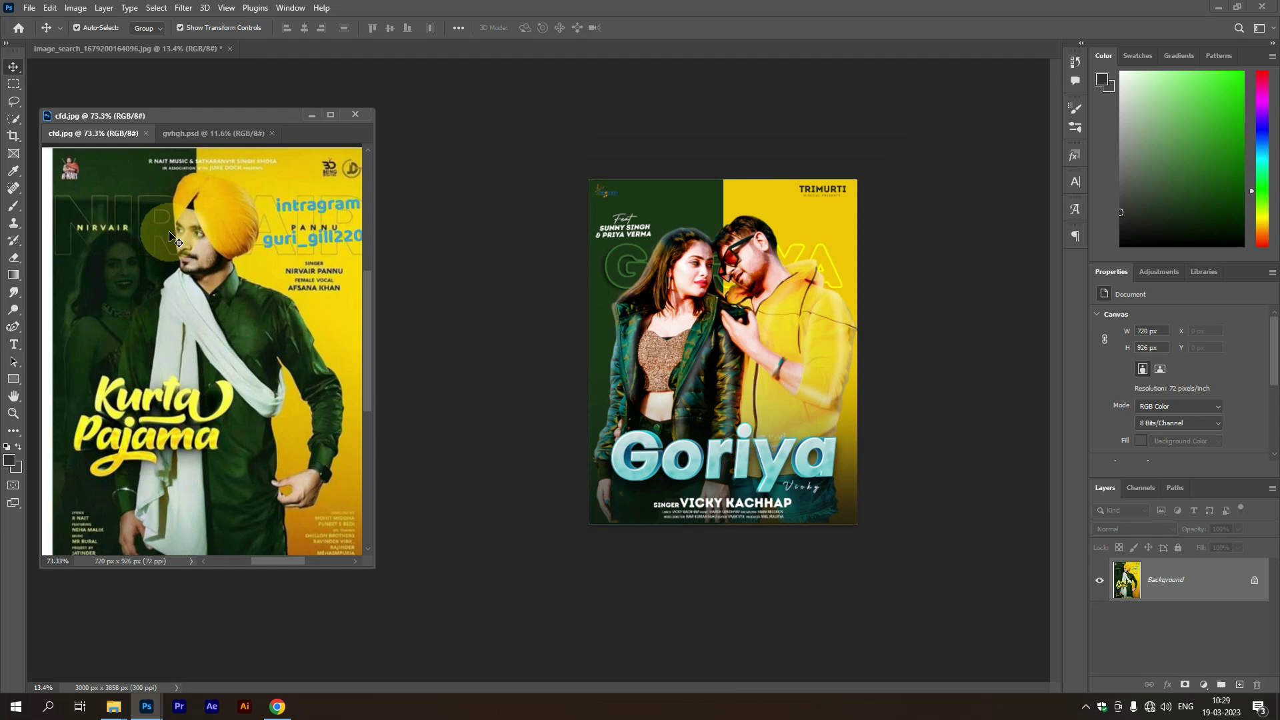
scroll(740, 300, "up", 2)
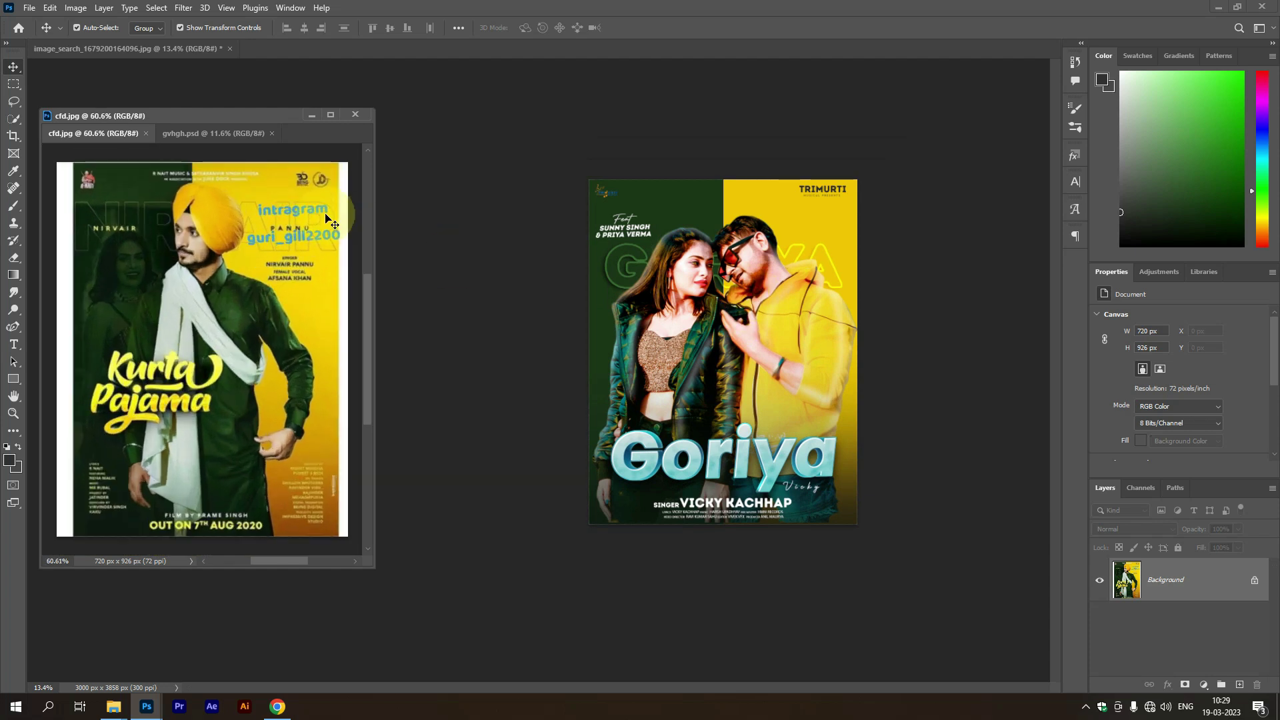
left_click(821, 267)
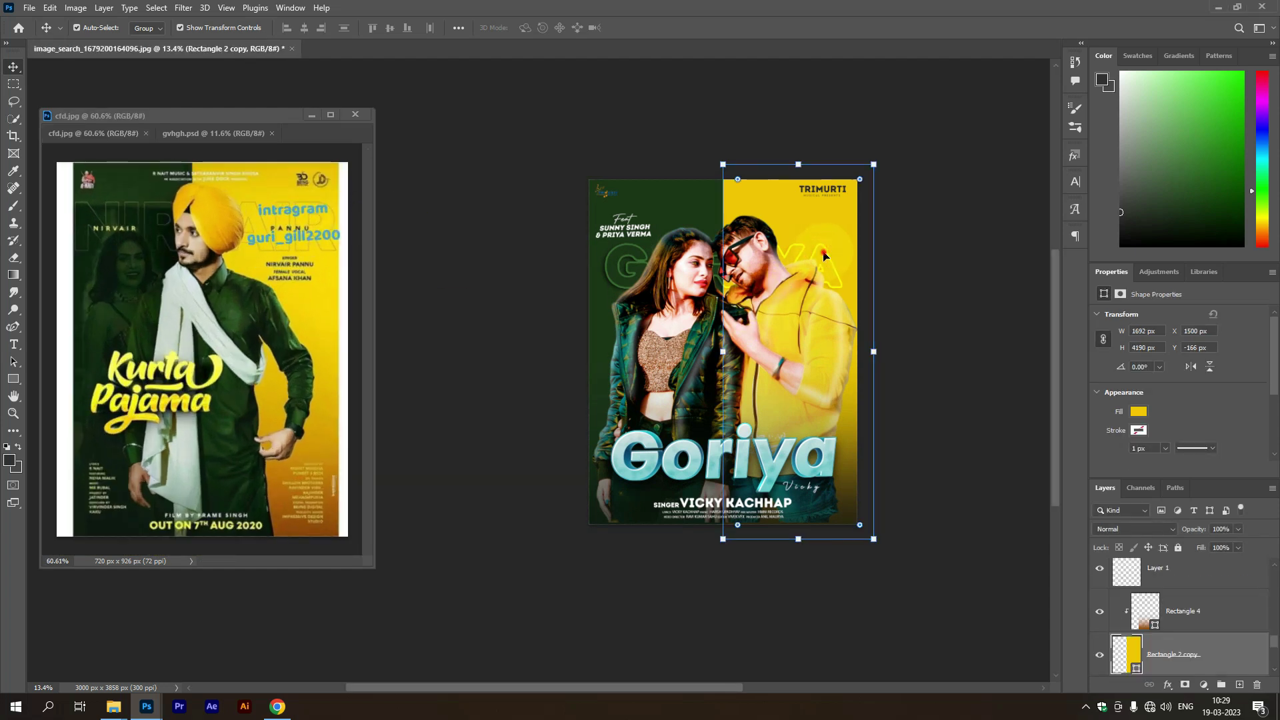
Rotate the outlined GORIYA text about -2.7° and commit
left_click_drag(853, 238, 857, 235)
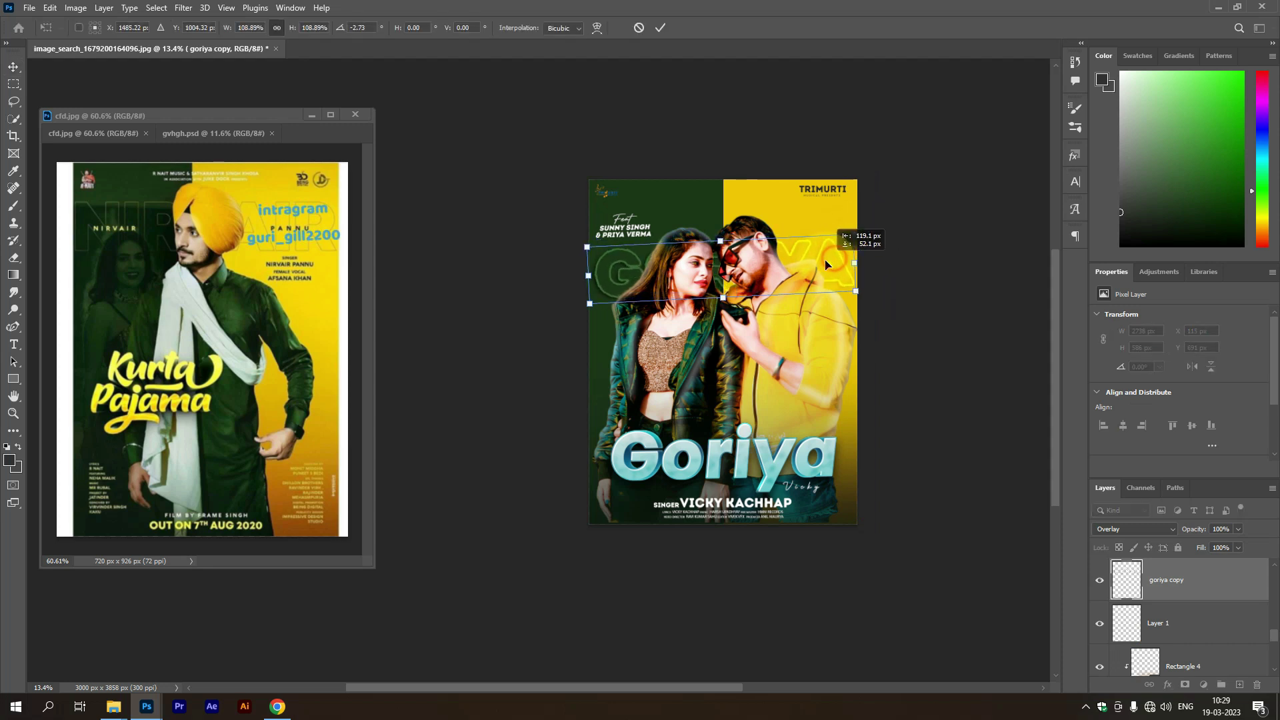
left_click(660, 28)
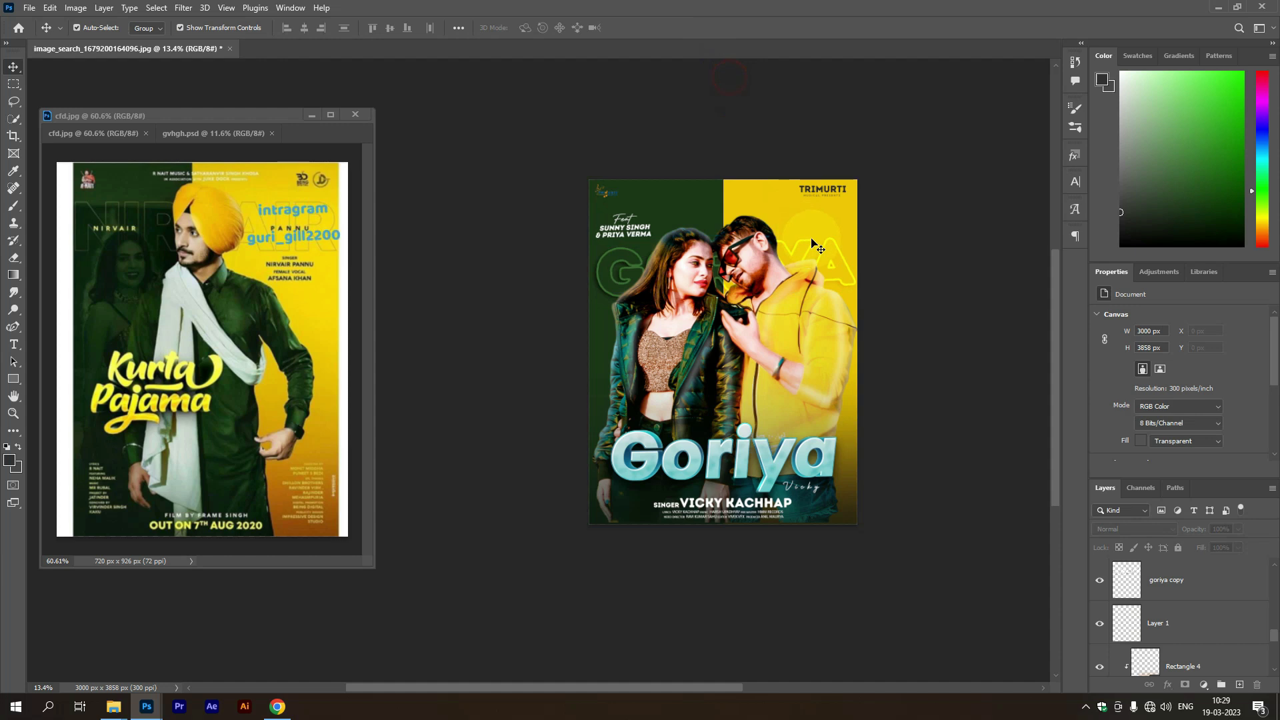
scroll(856, 283, "down", 3)
scroll(809, 301, "up", 3)
scroll(766, 306, "down", 2)
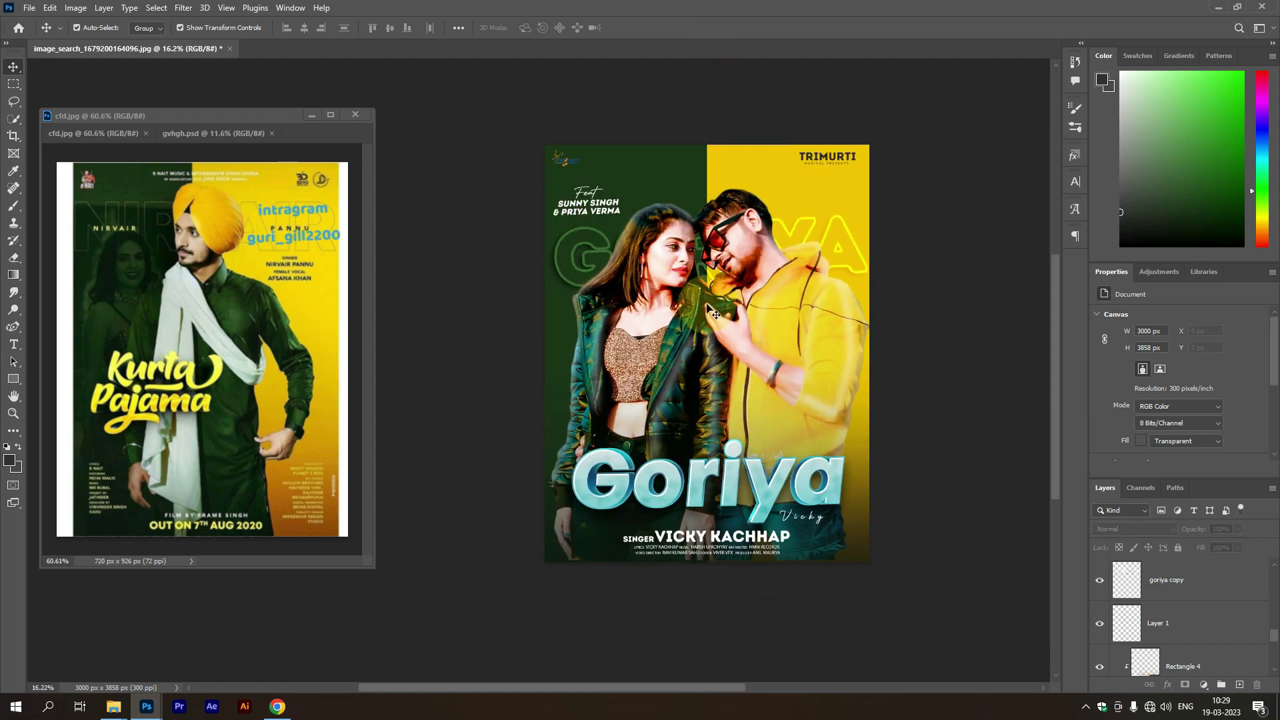
scroll(732, 313, "up", 2)
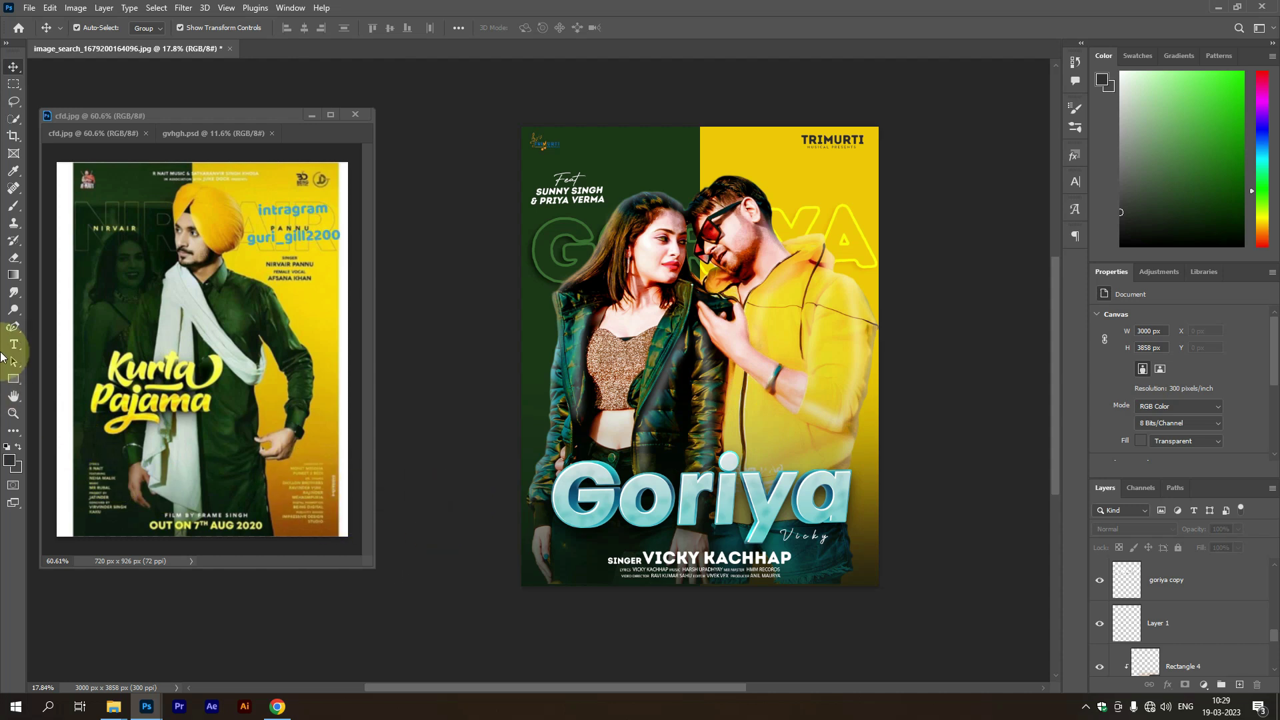
Start a black text line in Town 10 Display Black above the Goriya title
left_click(14, 344)
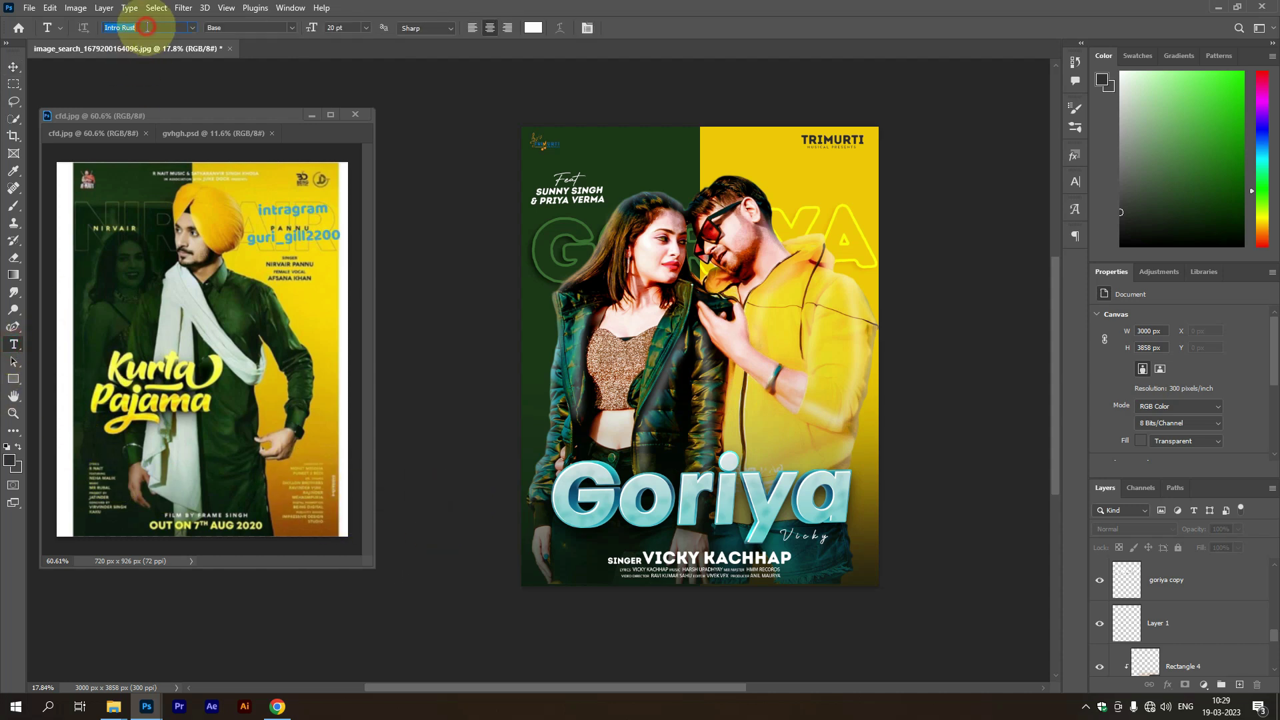
type("tow")
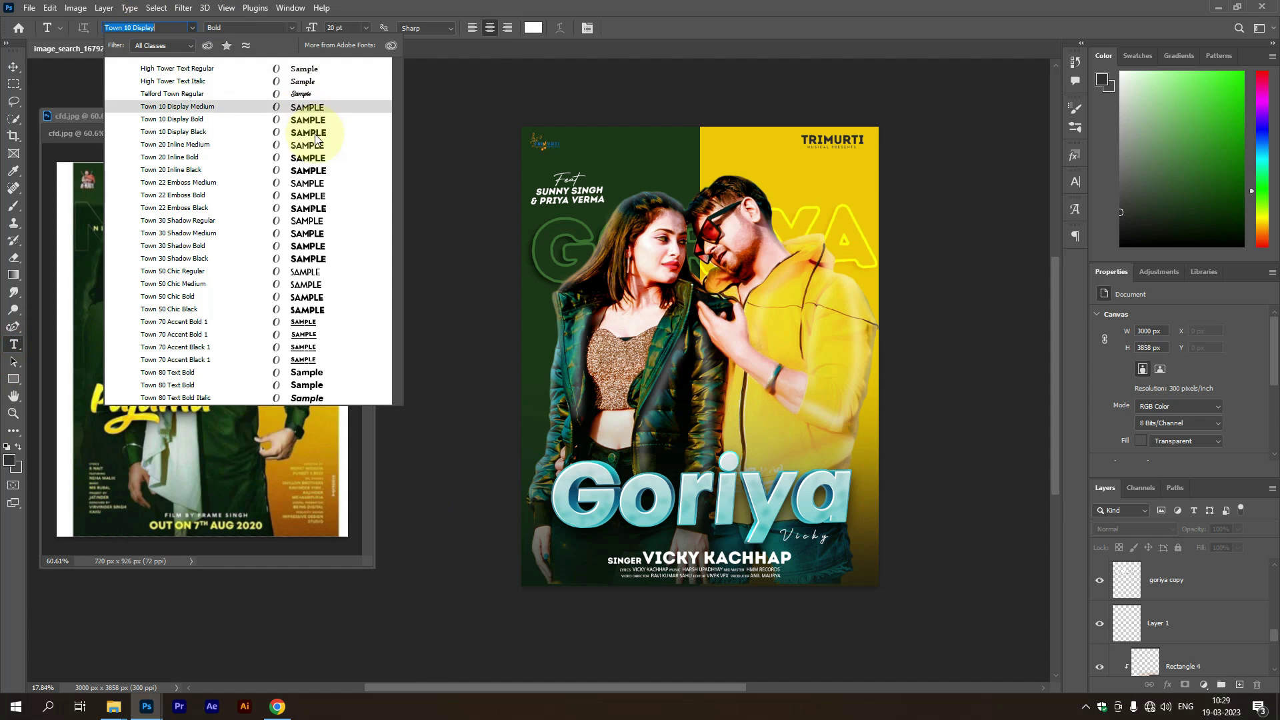
left_click(316, 133)
left_click(740, 439)
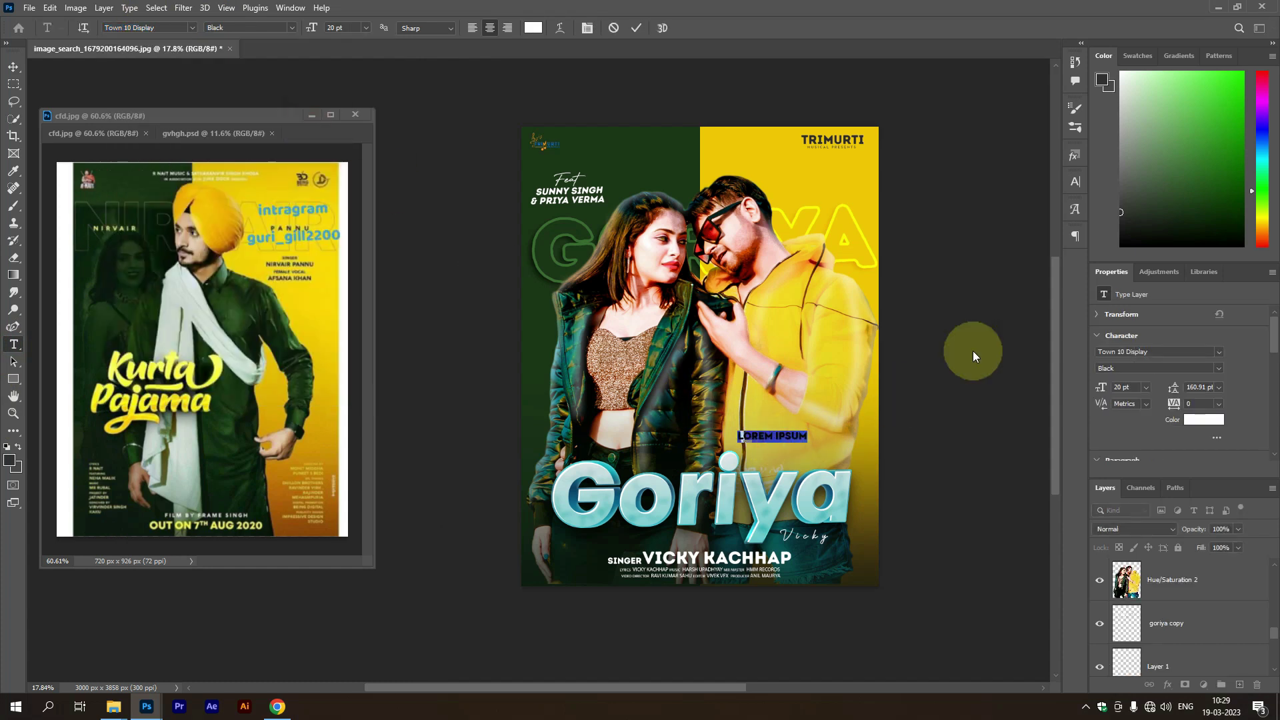
left_click_drag(1184, 206, 1100, 251)
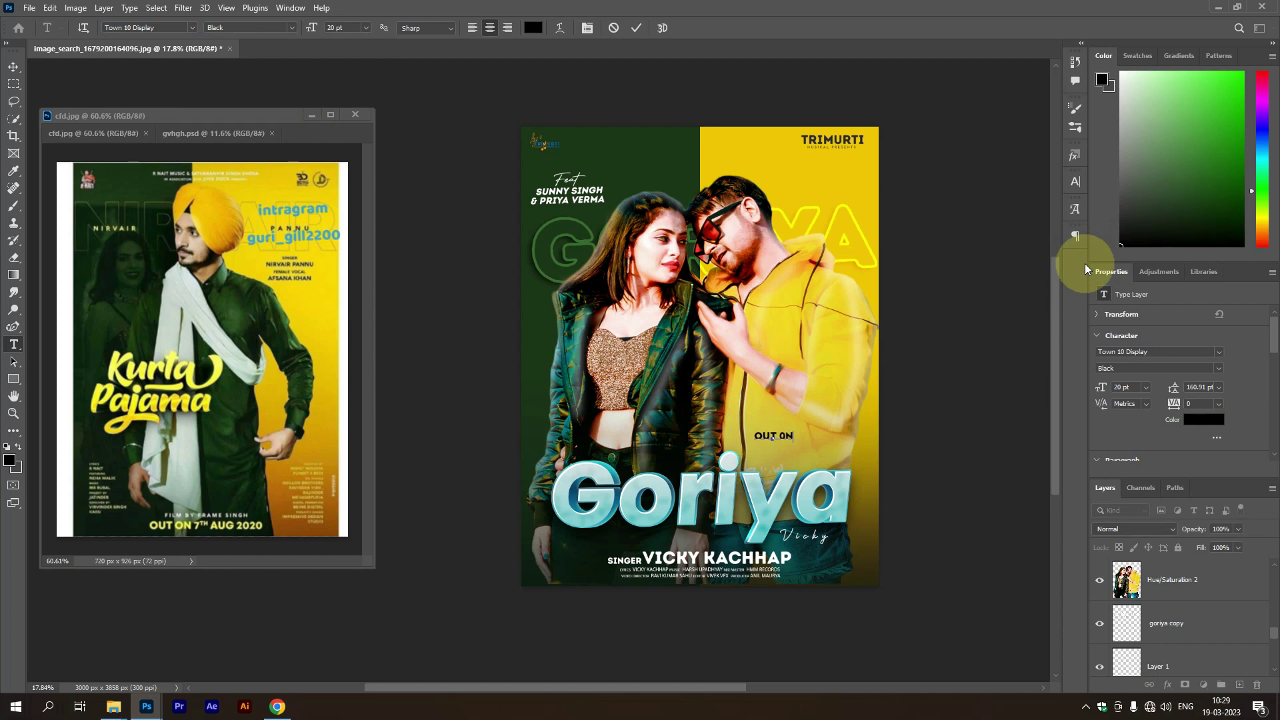
type("OUT ON7T")
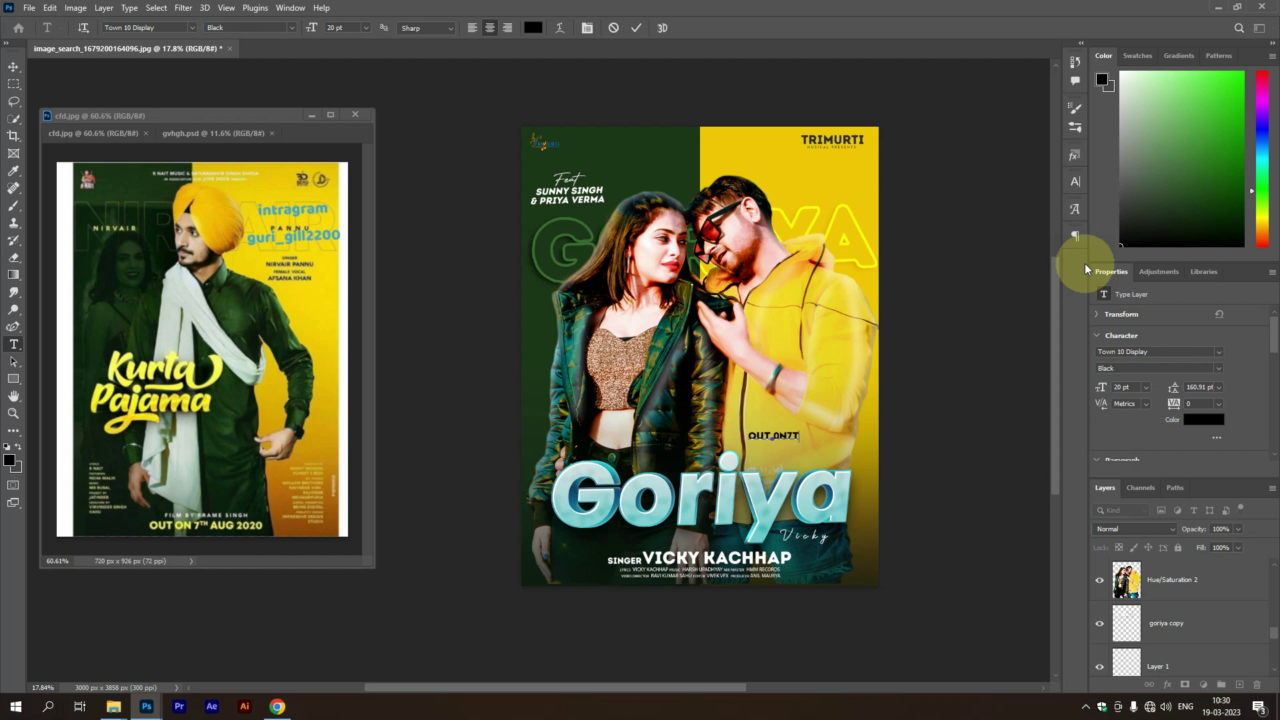
type("H")
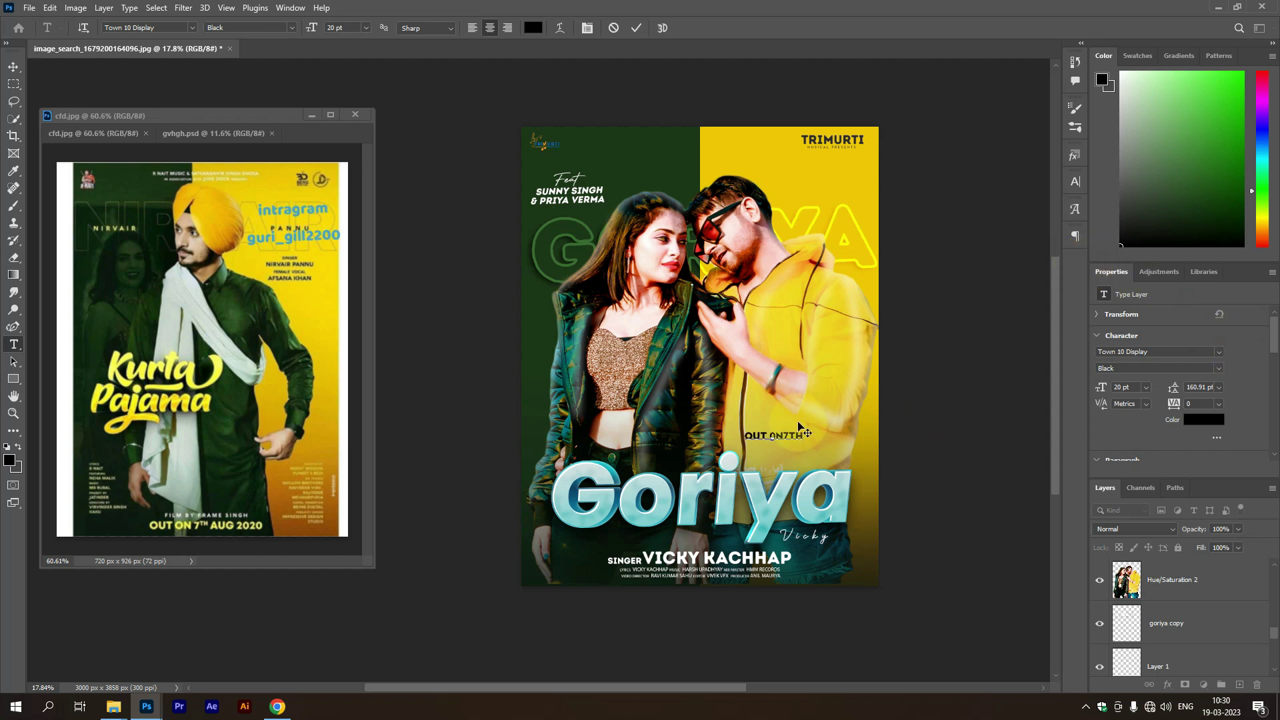
Set text size, 98% vertical scale and baseline shift 1, then collapse the Character panel
scroll(793, 435, "up", 1)
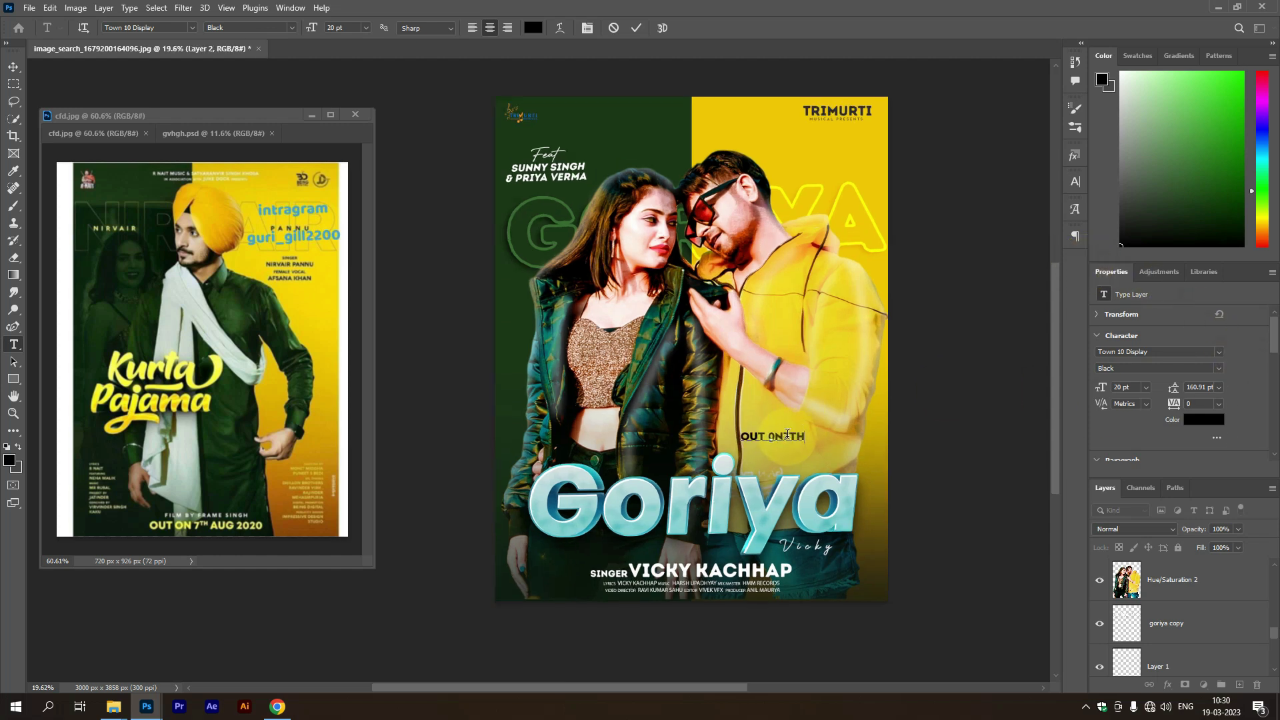
left_click(1075, 183)
left_click(953, 216)
type("15")
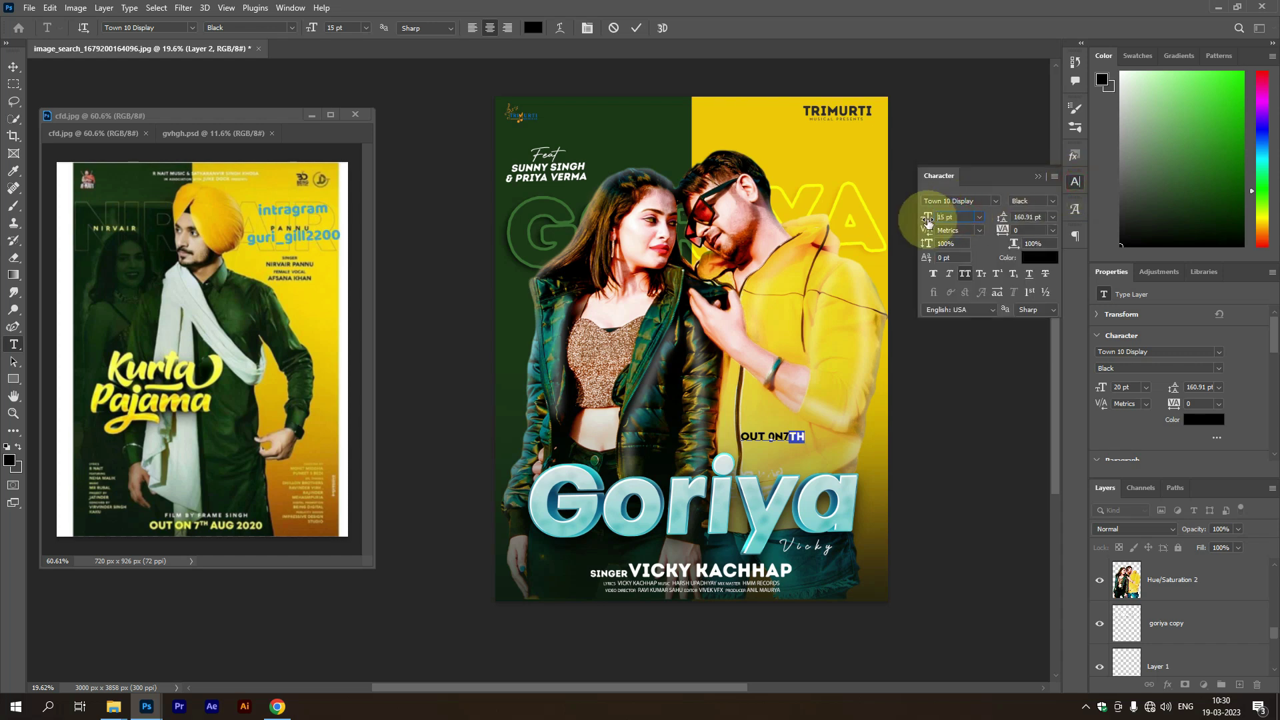
left_click(963, 244)
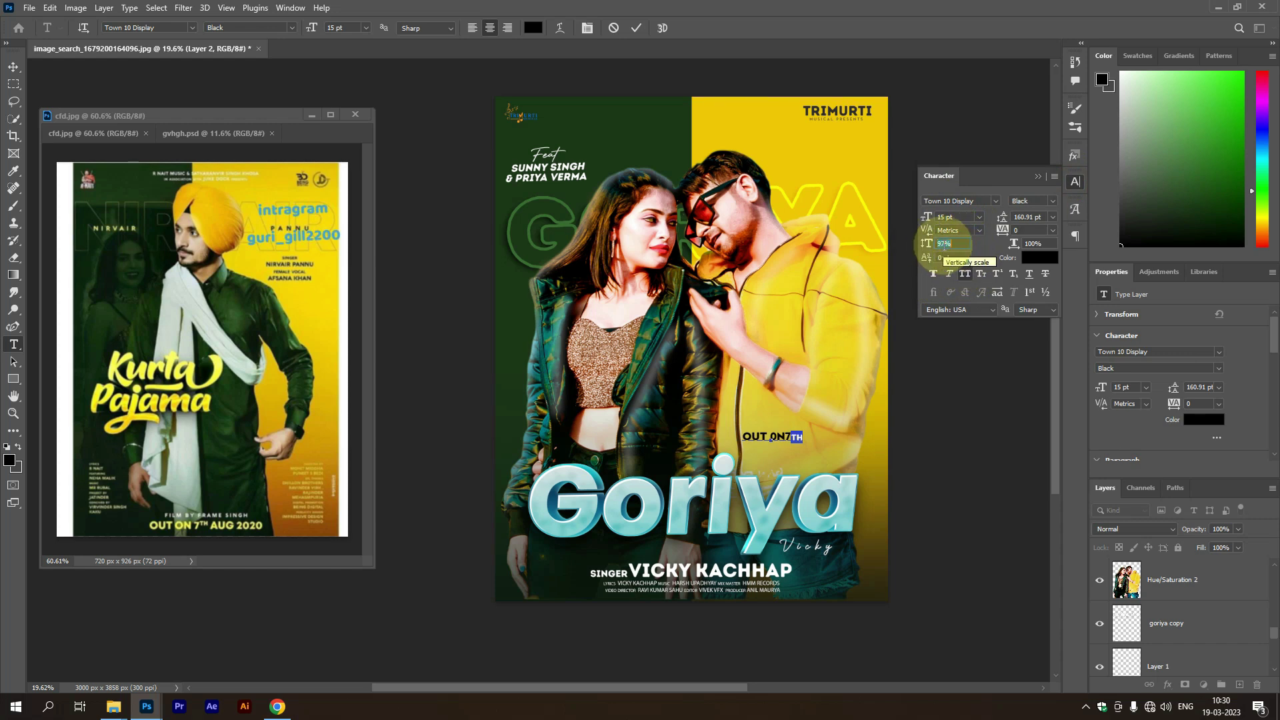
left_click(947, 258)
type("1")
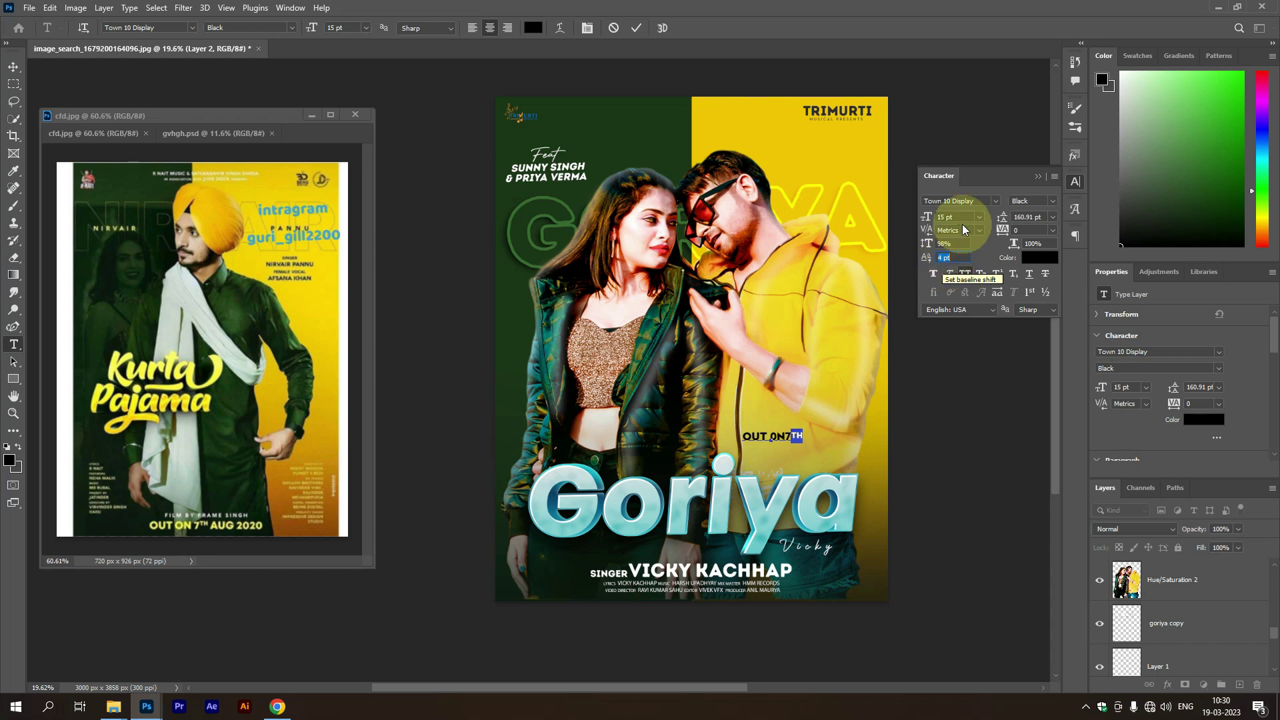
left_click(1037, 176)
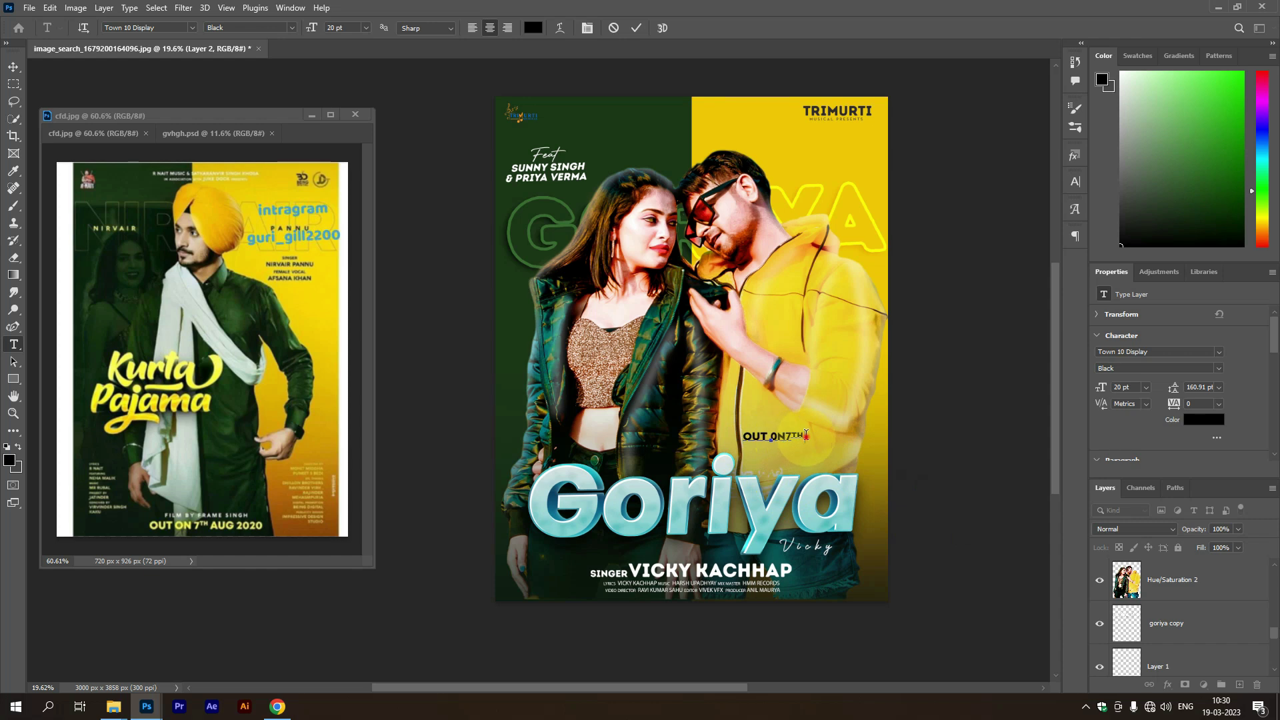
Move AUG 2023 after OUT 0N7TH and place the date line just below Goriya
left_click(839, 459)
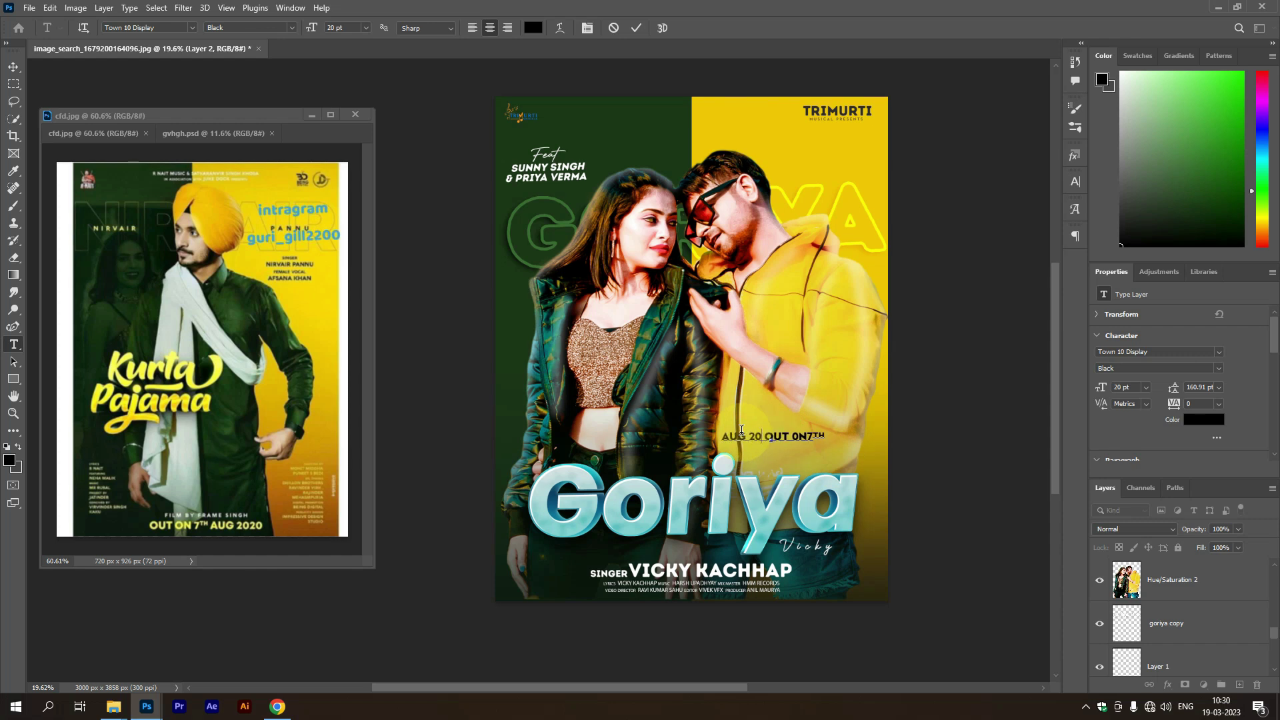
type("AUG 2023")
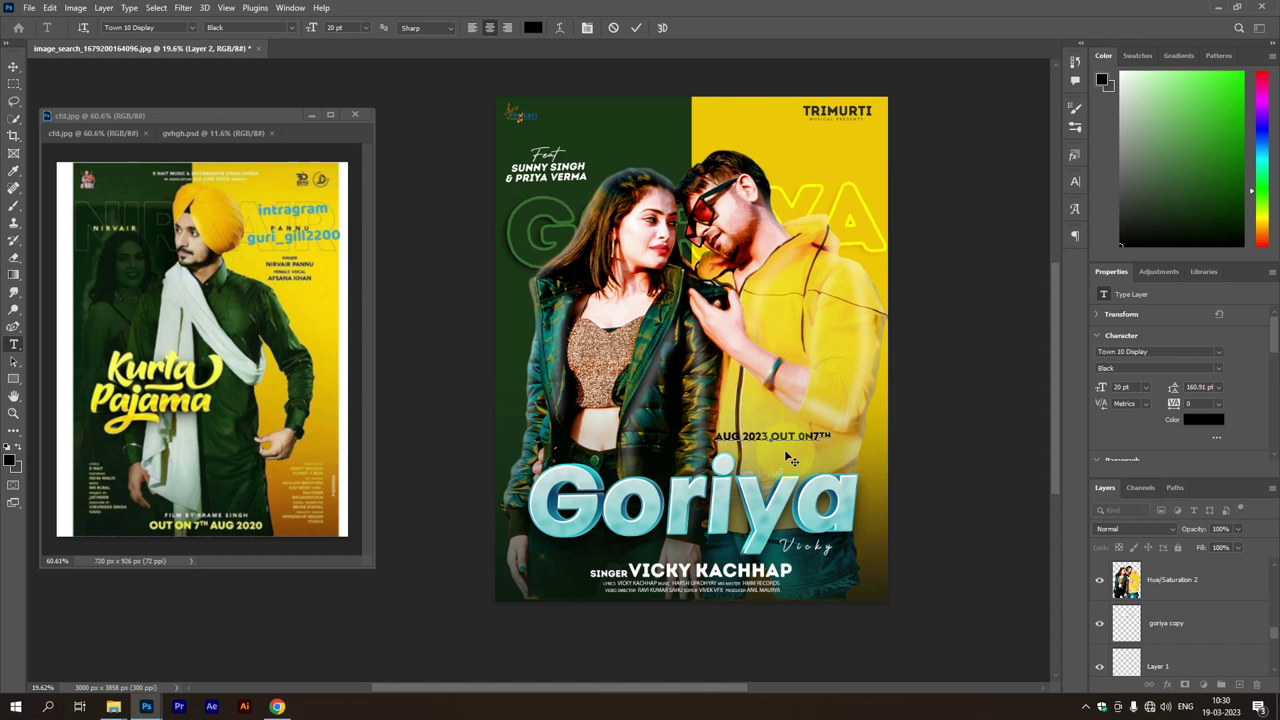
left_click_drag(769, 436, 711, 436)
left_click(50, 8)
left_click(66, 84)
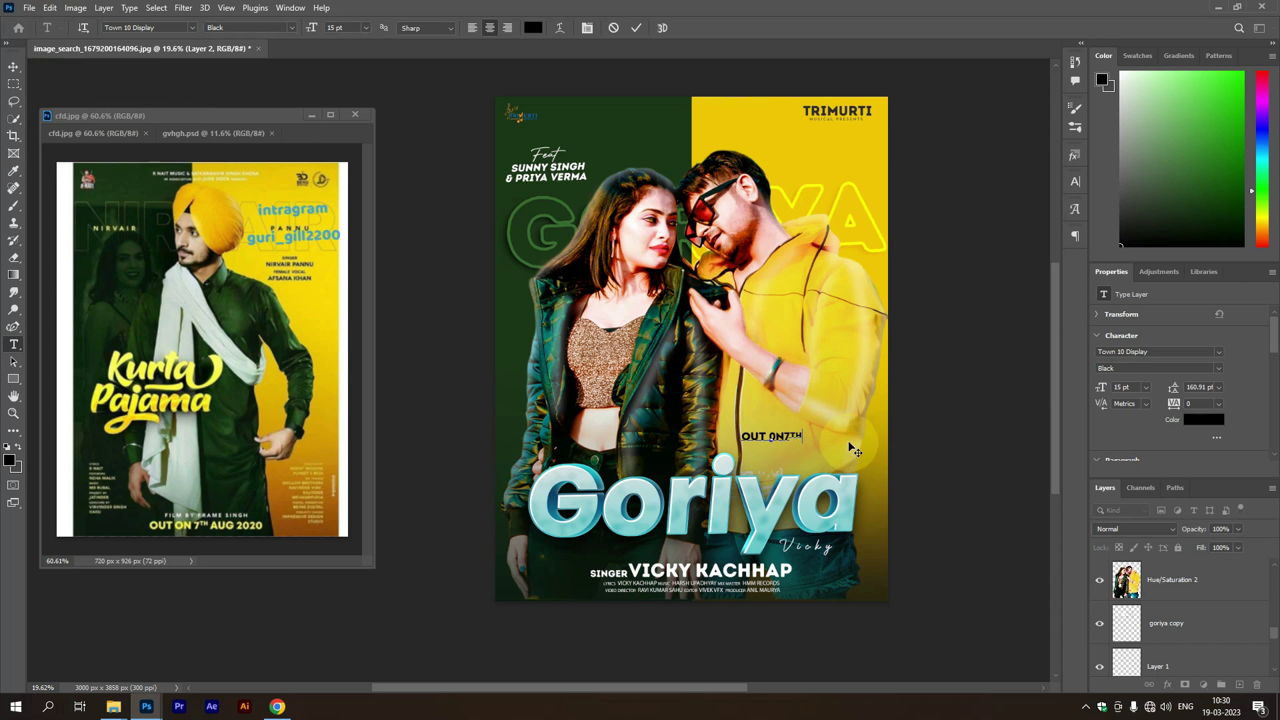
key("ctrl+v")
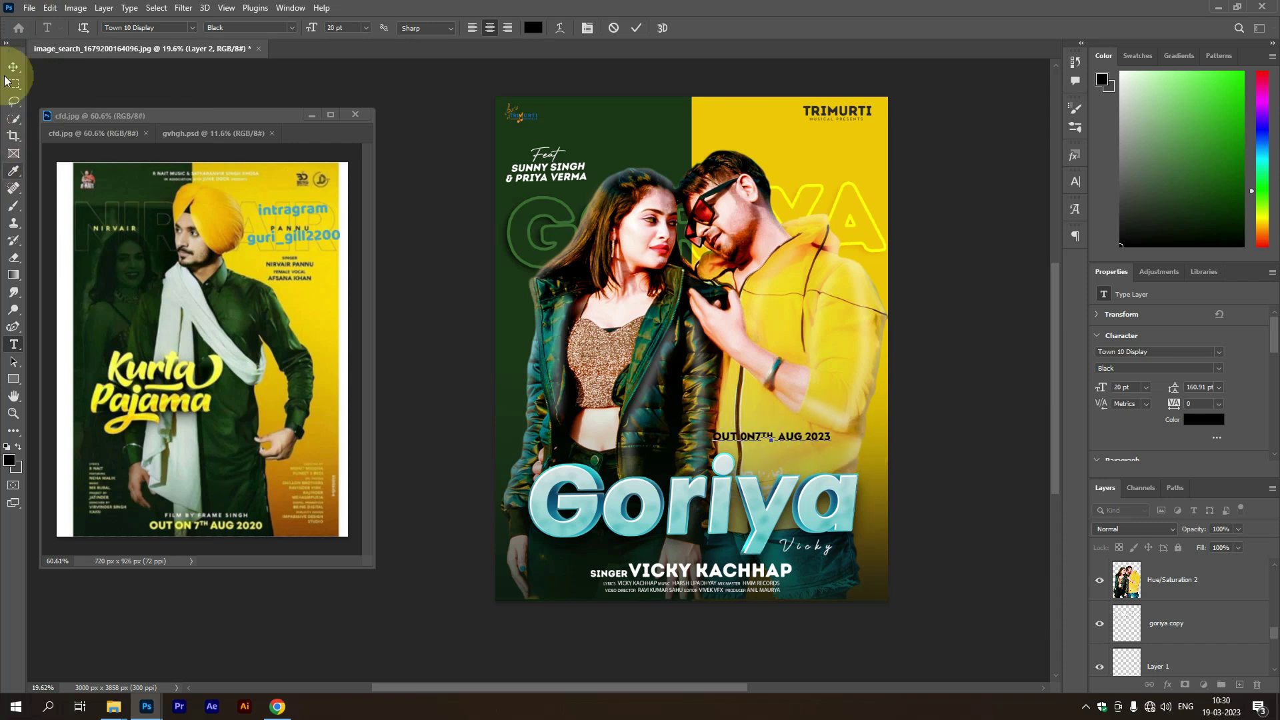
key("ctrl+a")
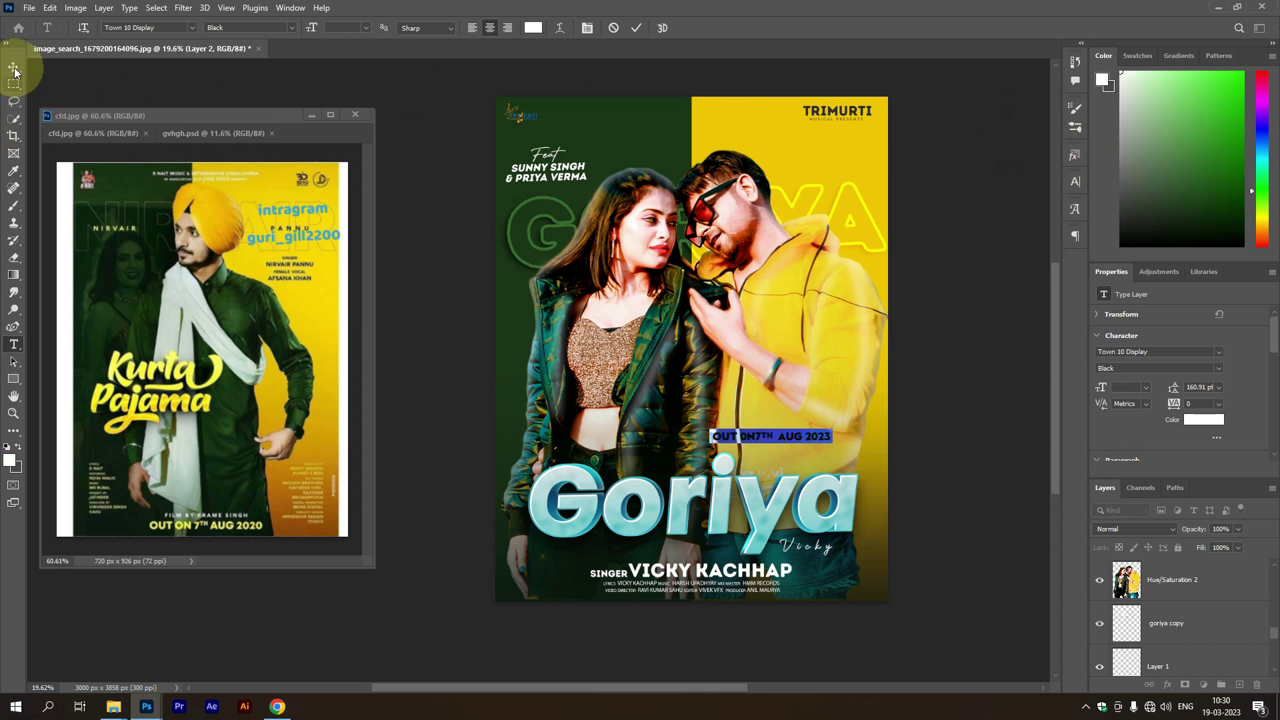
left_click(14, 66)
mouse_move(808, 440)
left_mouse_down()
mouse_move(608, 559)
mouse_move(654, 555)
left_mouse_up()
key("ctrl+t")
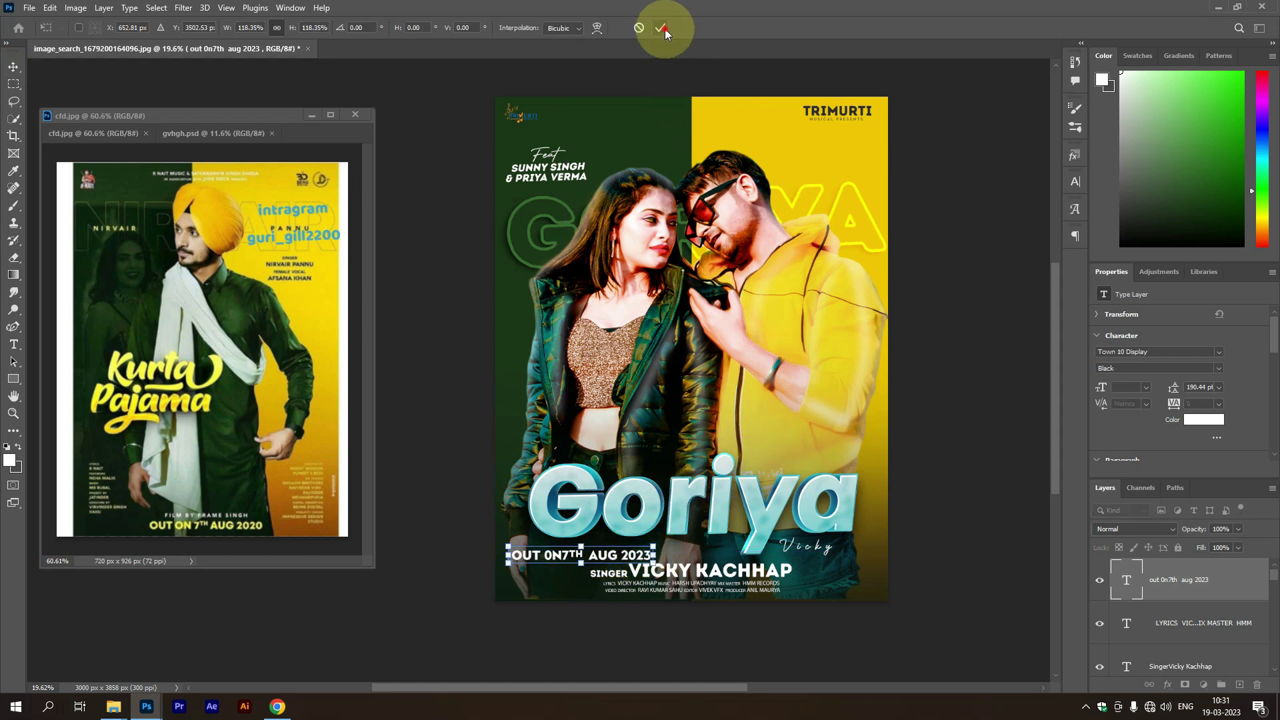
Give the OUT 0N7TH AUG 2023 date text an orange-yellow colour
left_click(661, 28)
double_click(619, 552)
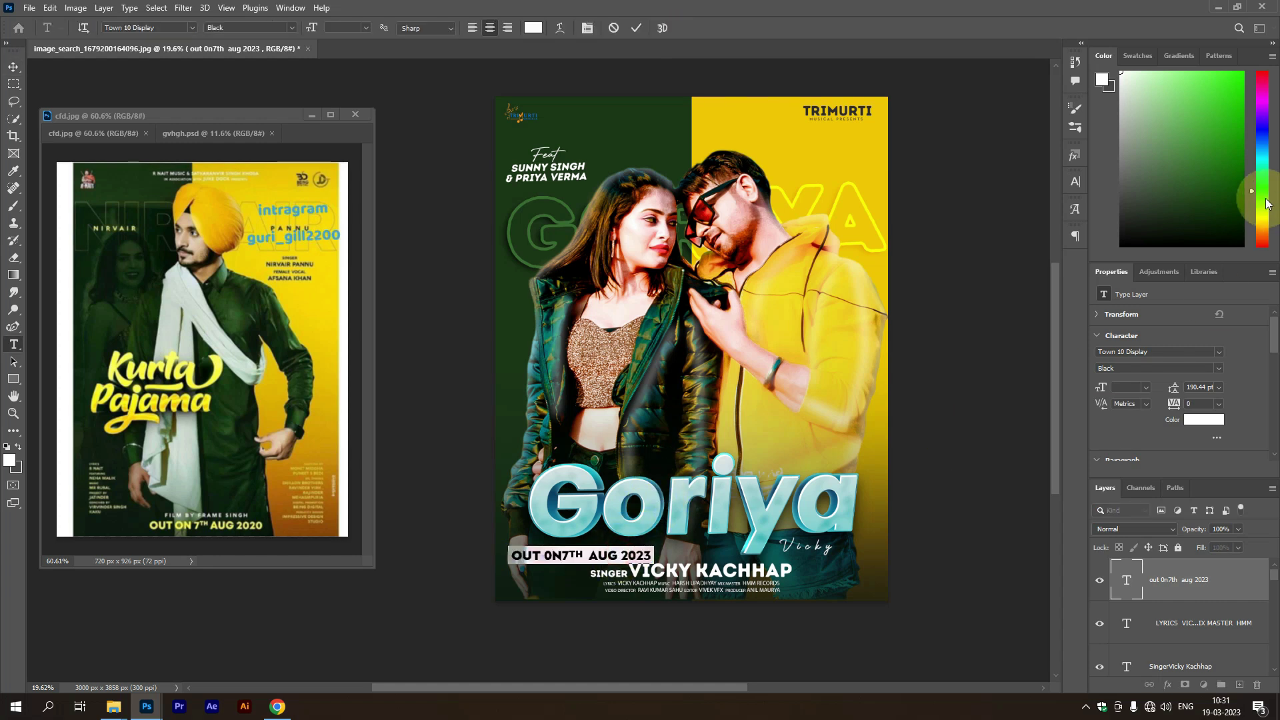
left_click(1262, 226)
left_click(1228, 71)
left_click(637, 28)
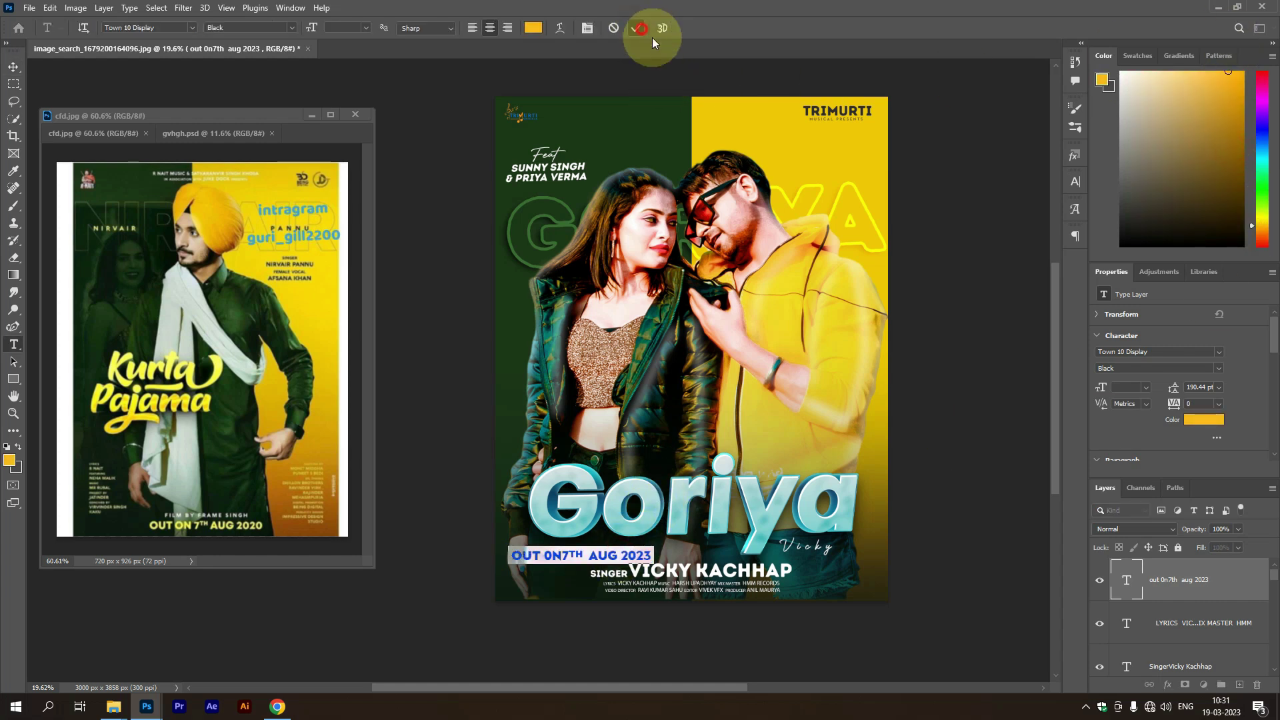
left_click(752, 89)
scroll(630, 474, "down", 2)
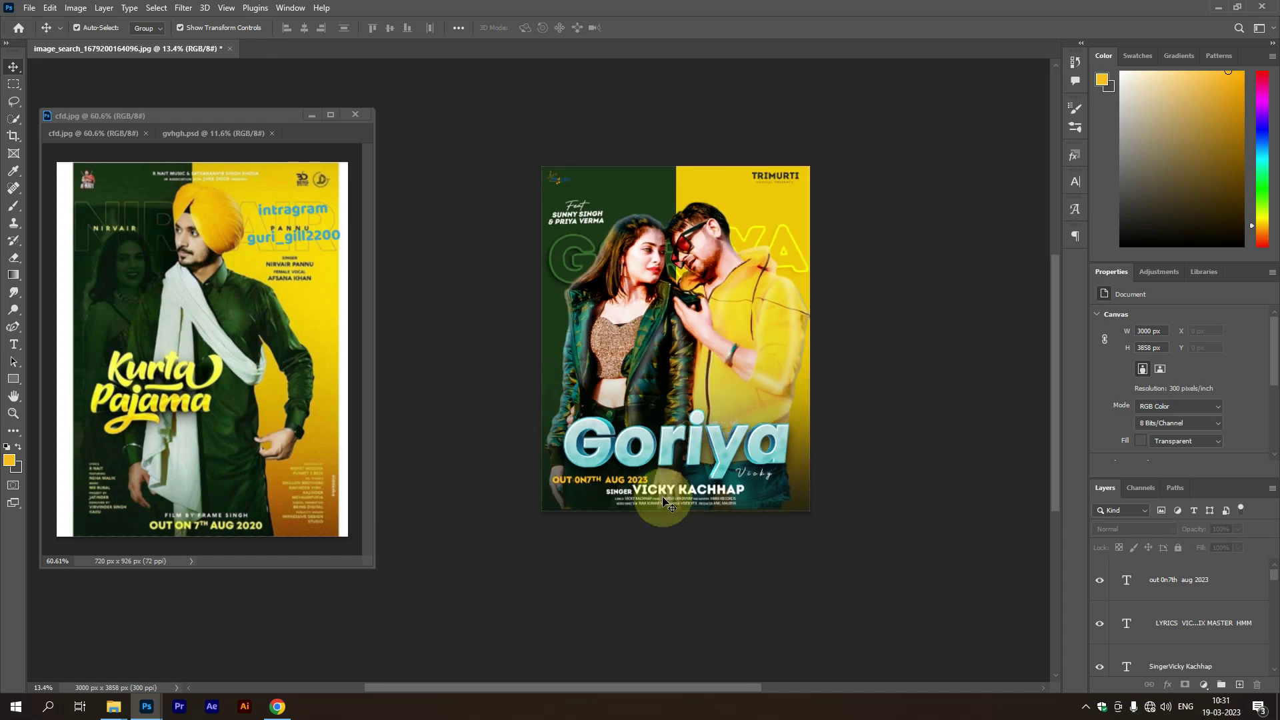
scroll(630, 474, "up", 4)
Shift the date line slightly to the right under Goriya
left_click(630, 474)
left_click_drag(630, 473, 651, 465)
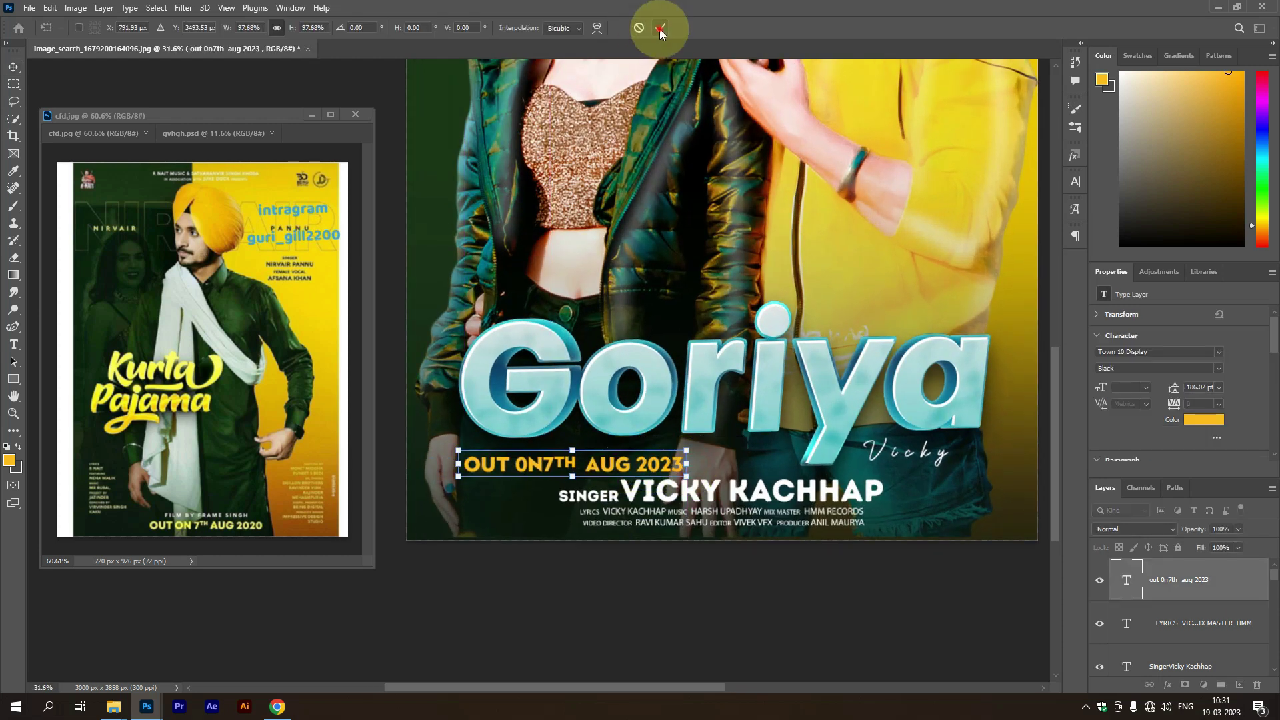
scroll(624, 428, "down", 3)
scroll(603, 447, "up", 2)
Recolour the date text bright yellow fff31, sampled from the reference poster
double_click(599, 440)
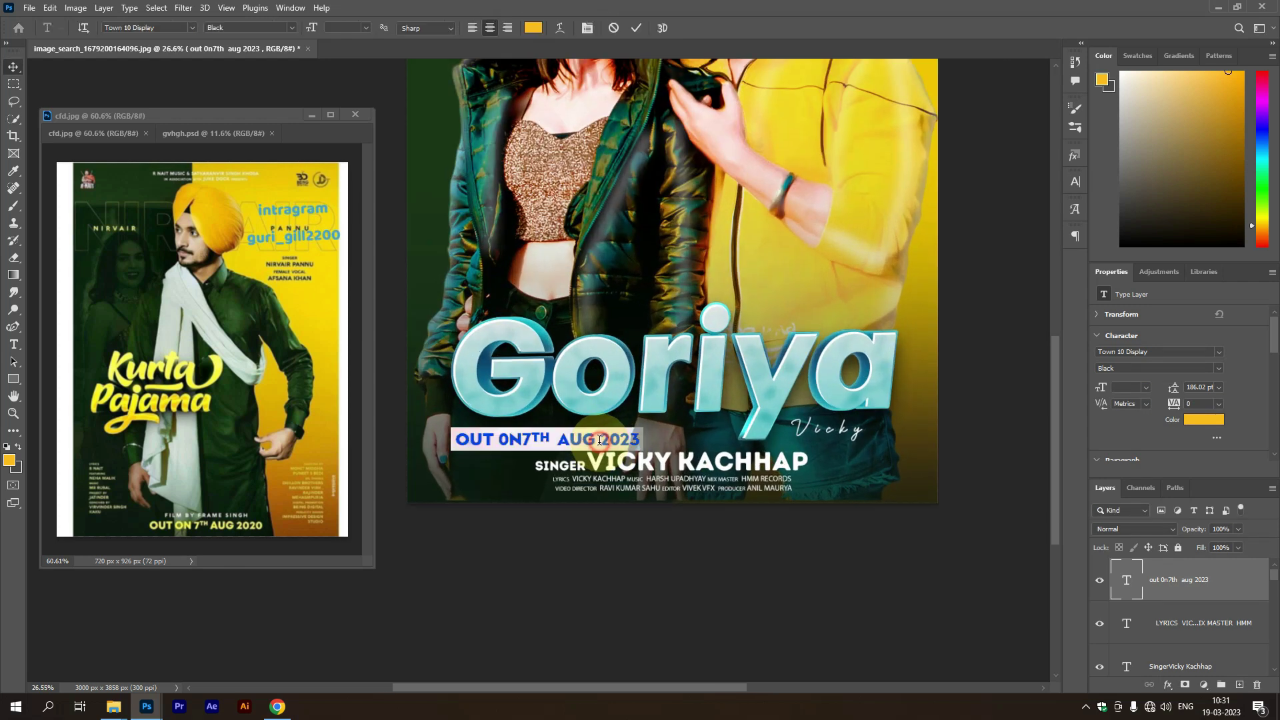
left_click(534, 28)
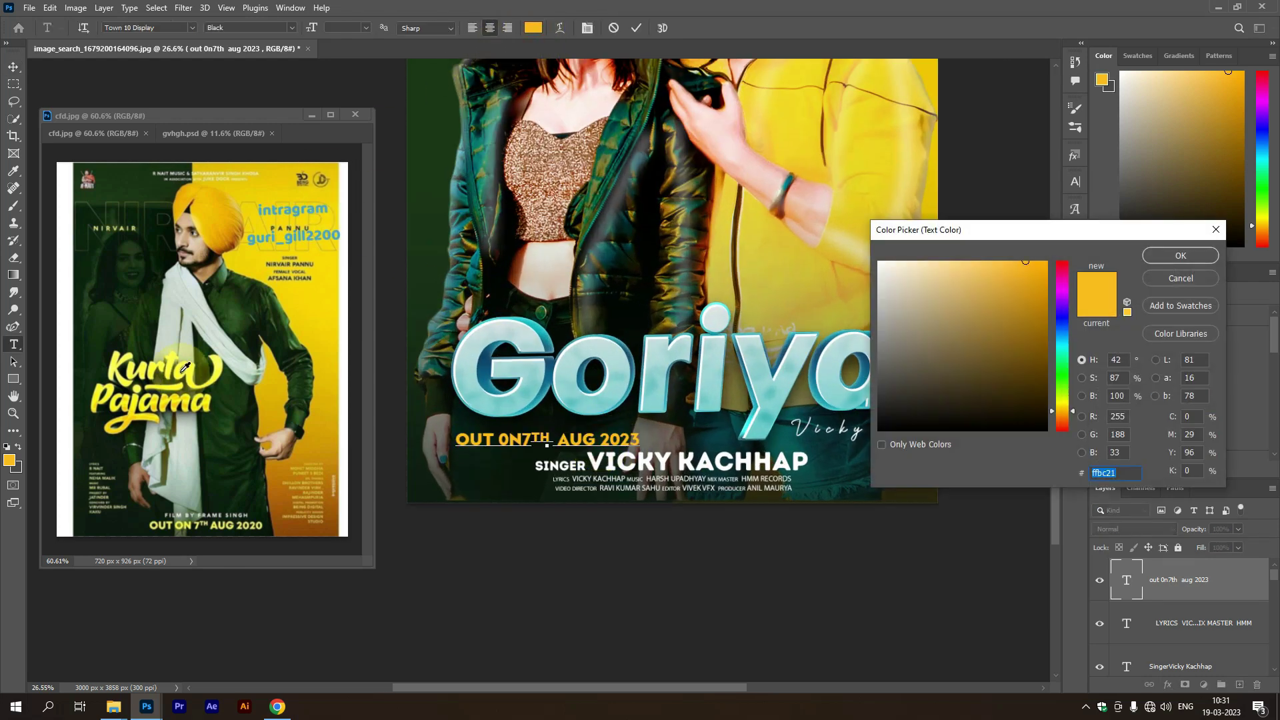
left_click(194, 371)
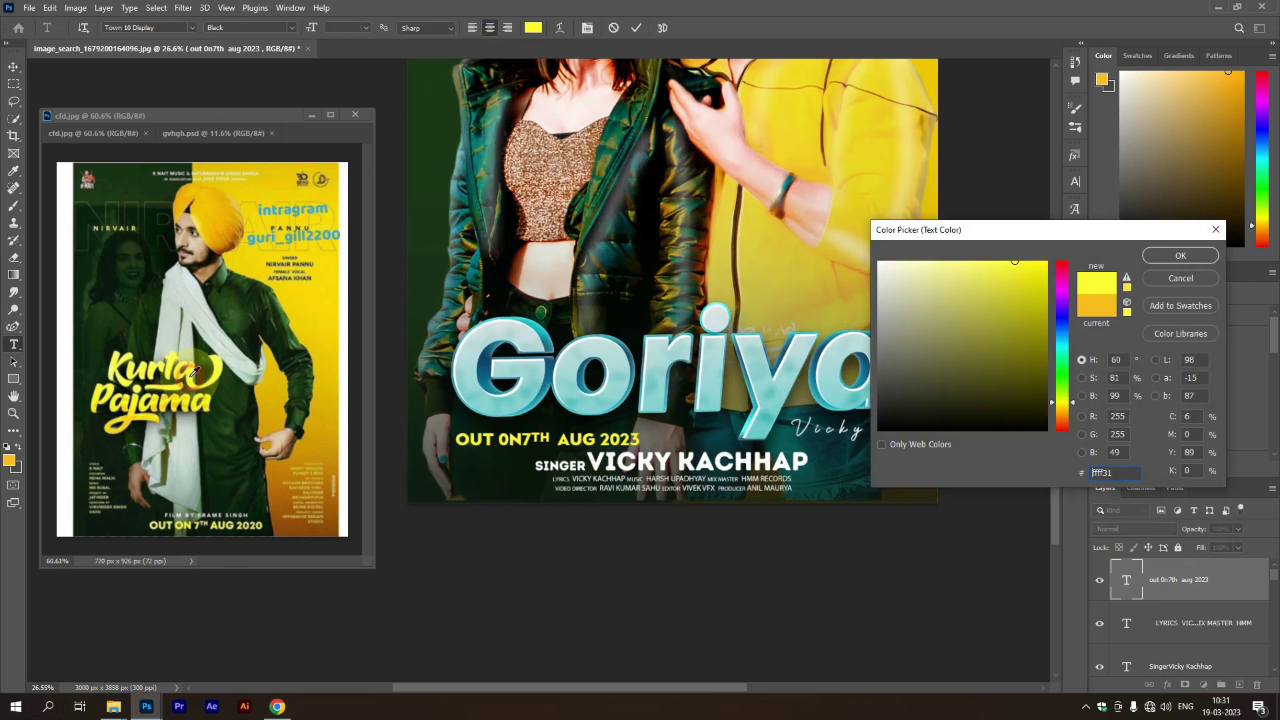
left_click(1173, 256)
left_click(636, 28)
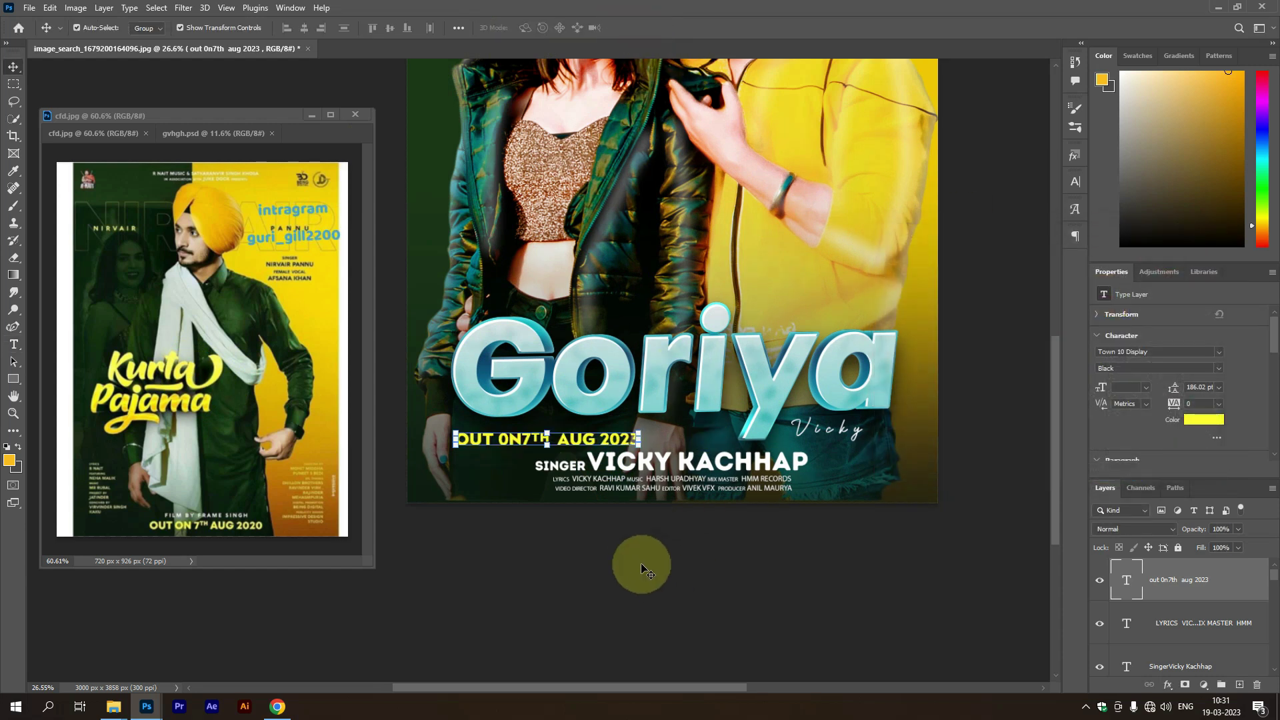
scroll(571, 456, "up", 1)
Place a narrower copy of the lyrics credits beneath the date line
left_click(643, 487)
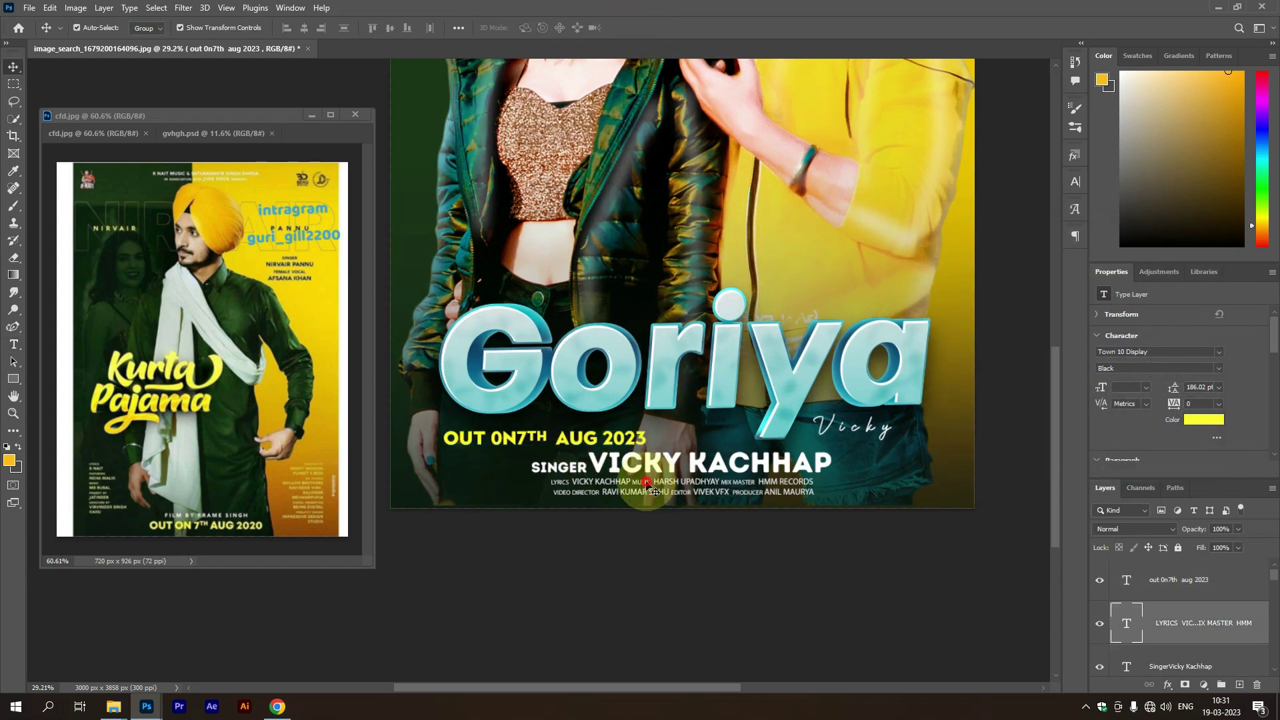
left_click_drag(712, 487, 600, 460)
left_click_drag(704, 460, 524, 458)
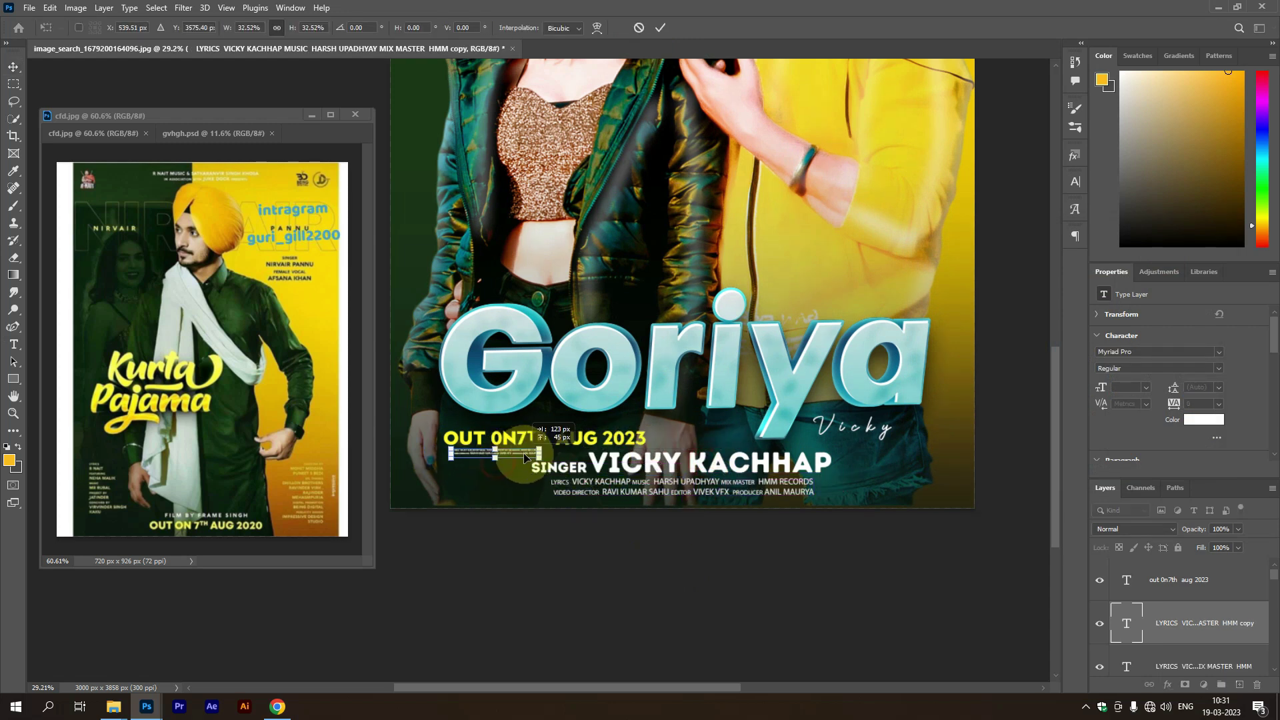
left_click(660, 27)
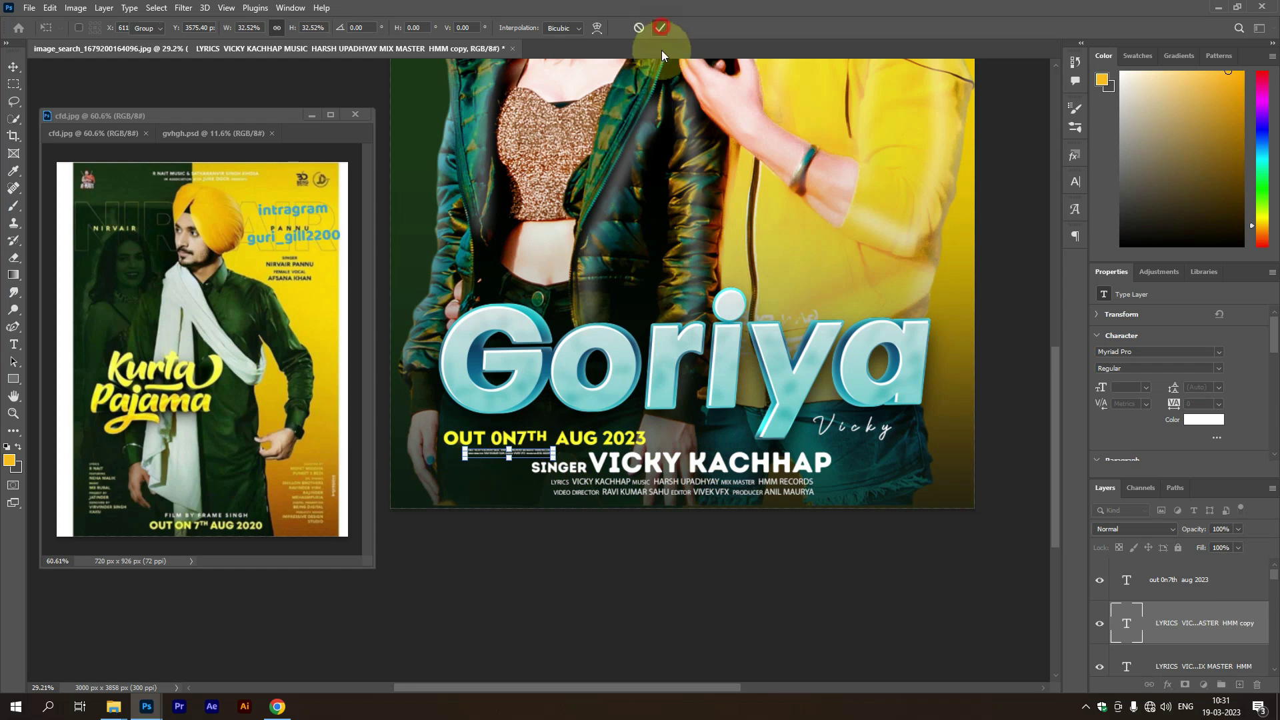
Scale the date line down slightly, to about 88%
left_click(622, 435)
key("ctrl+t")
left_click_drag(648, 437, 553, 442)
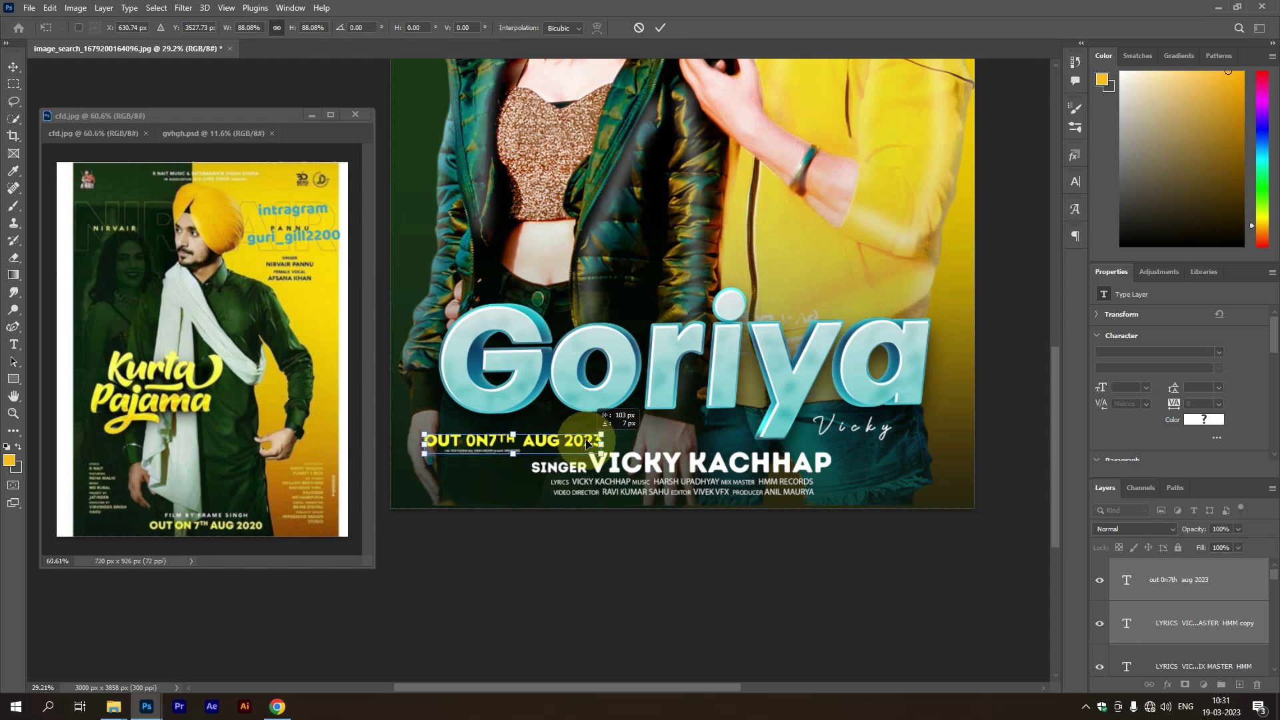
left_click(660, 27)
Add a second lyrics credits copy scaled down to 49%
left_click_drag(743, 490, 938, 499)
key("ctrl+t")
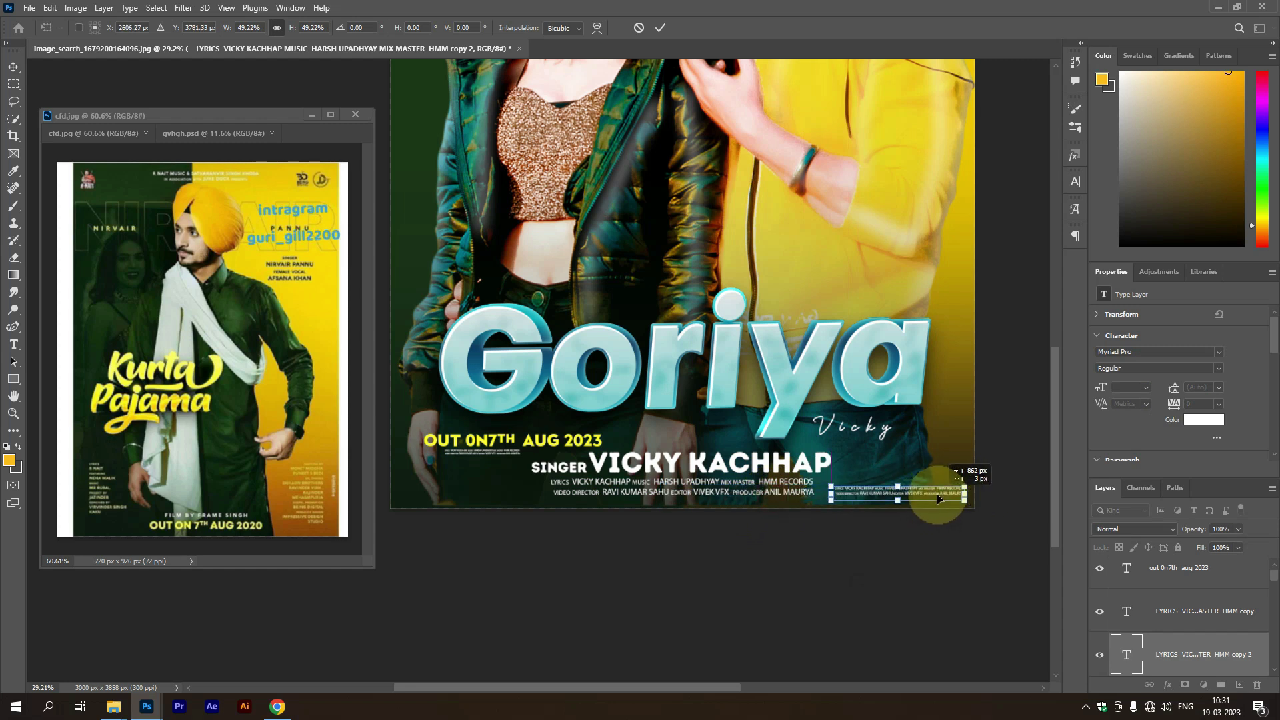
left_click(660, 27)
left_click(802, 531)
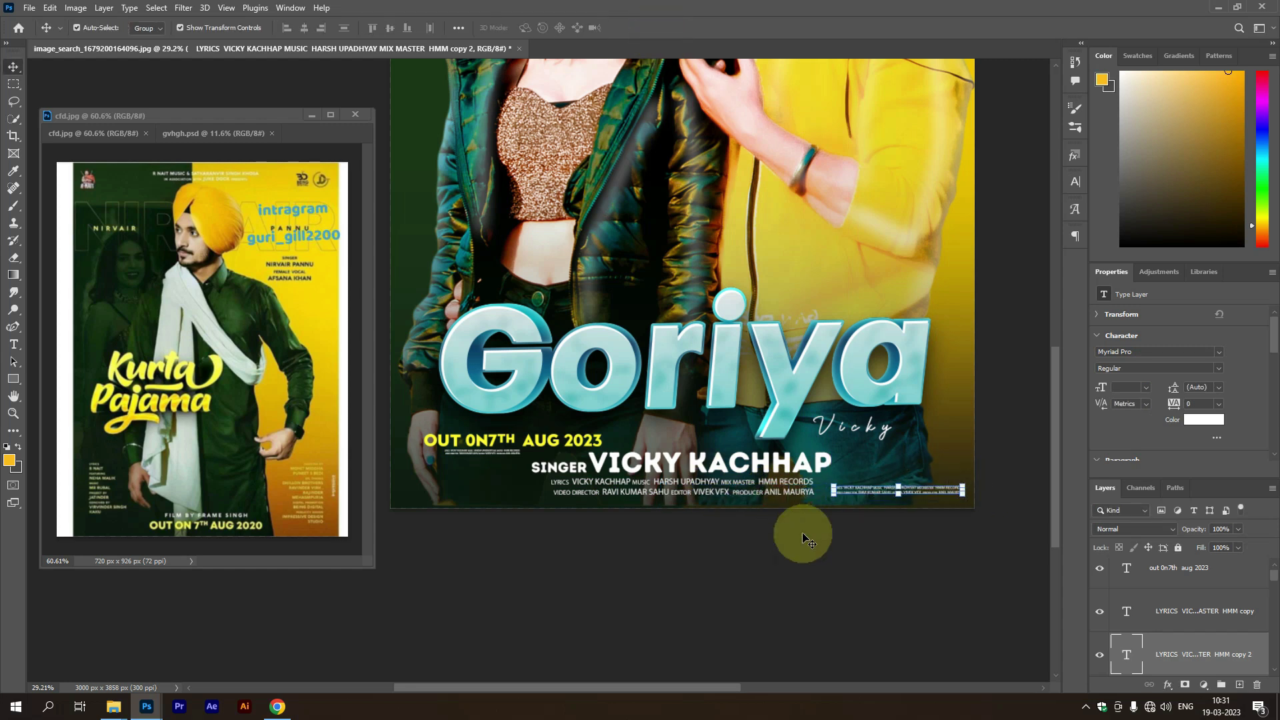
Position the second credits copy under the date line
key("ctrl+minus")
scroll(832, 555, "up", 2)
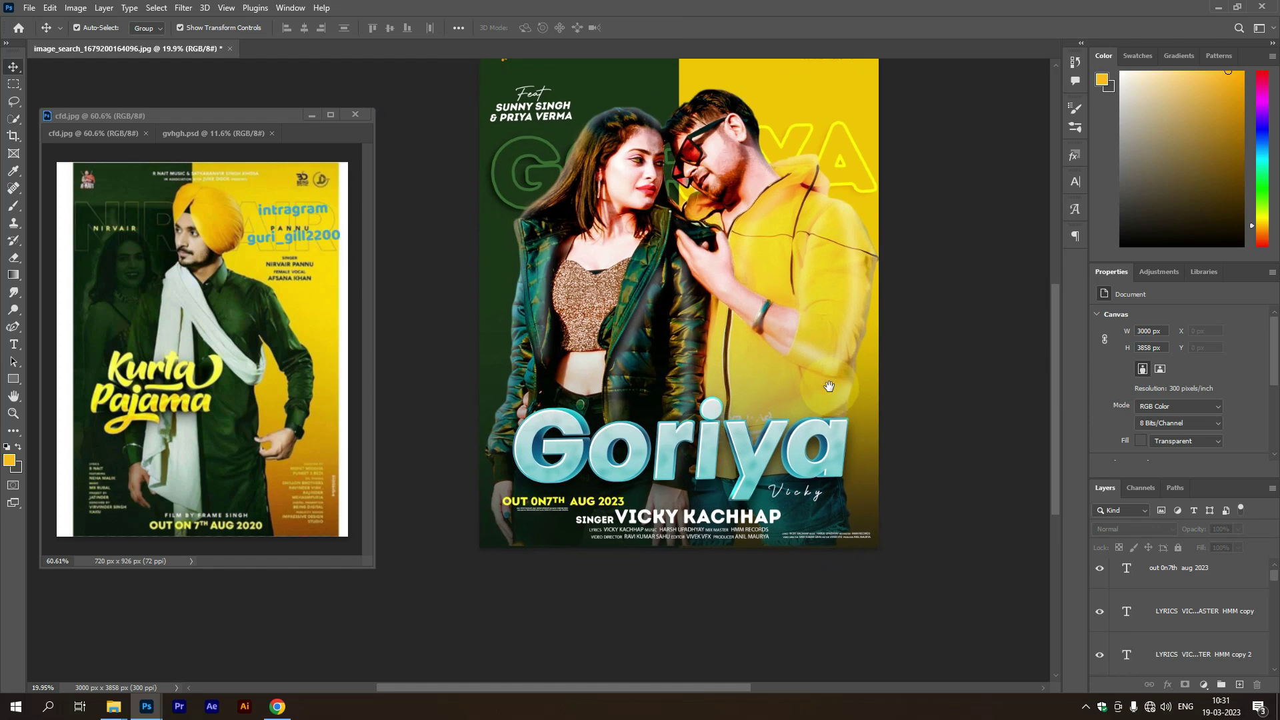
scroll(841, 532, "up", 1)
mouse_move(856, 530)
left_mouse_down()
mouse_move(481, 507)
mouse_move(494, 502)
left_mouse_up()
scroll(474, 504, "up", 3)
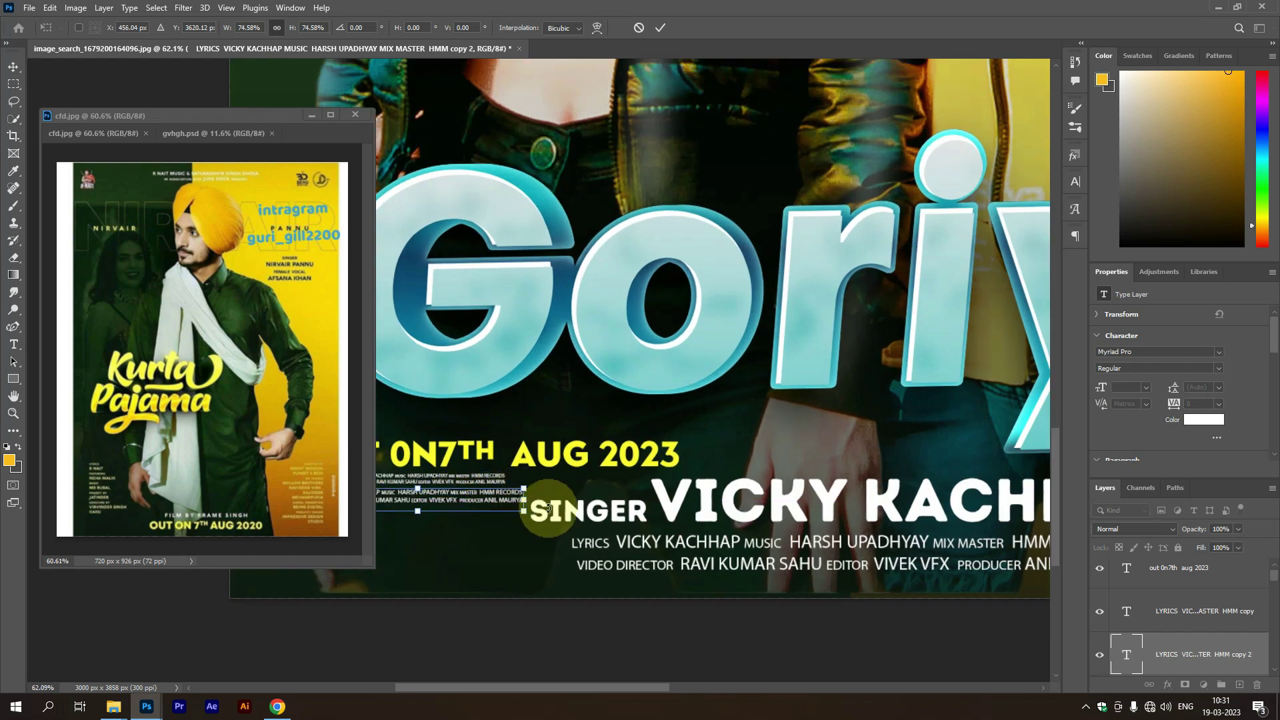
scroll(548, 509, "down", 3)
left_click(660, 34)
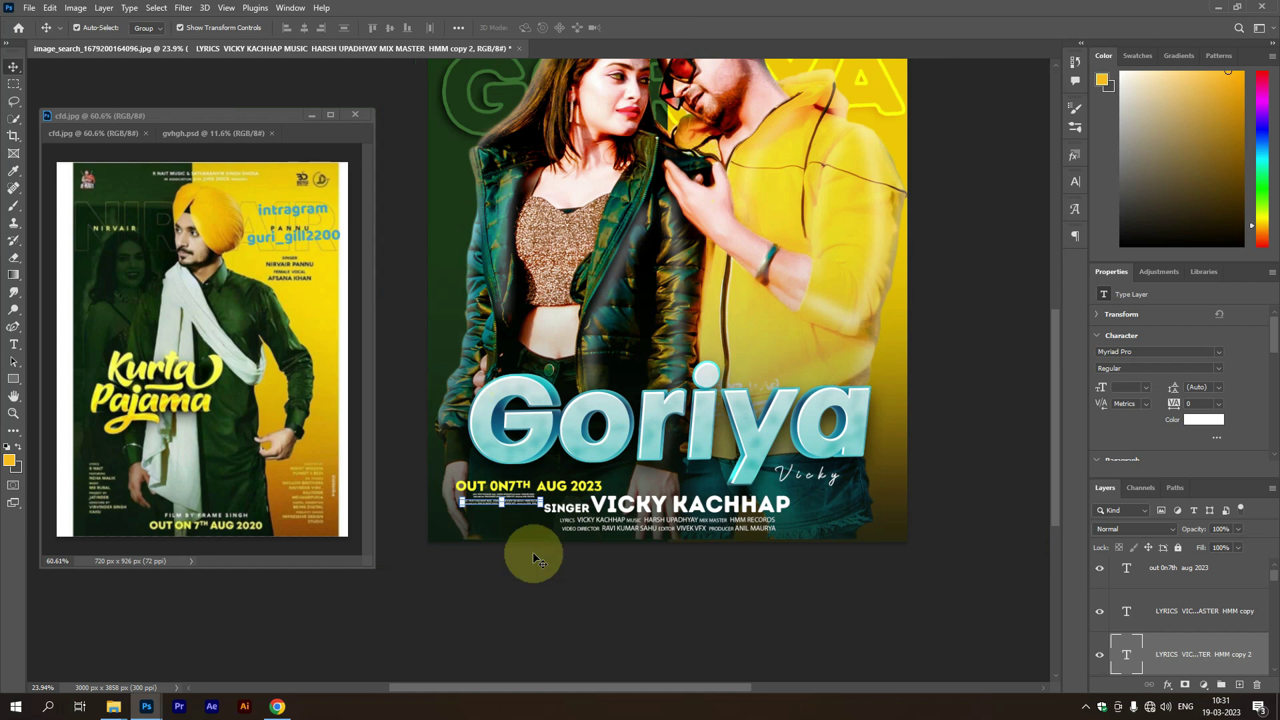
left_click(534, 600)
Select and deselect the main lyrics credits to check the fine-print layout
scroll(534, 600, "up", 2)
left_click(656, 532)
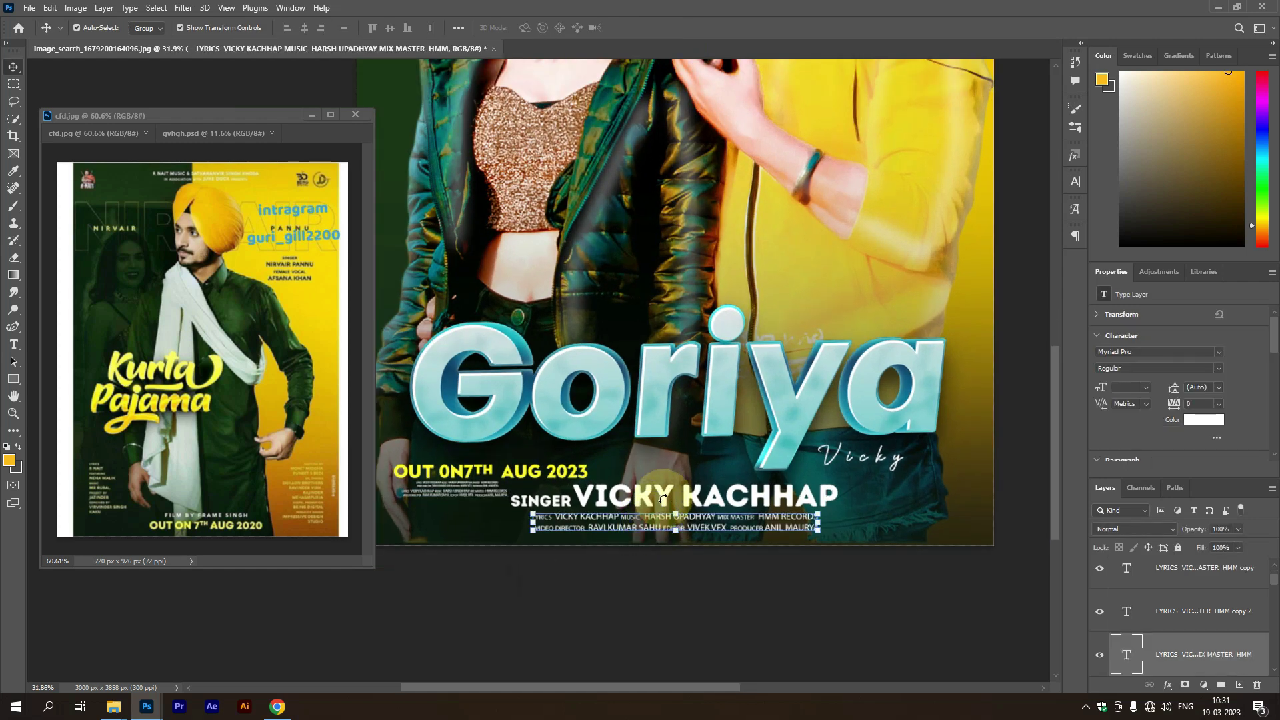
scroll(667, 507, "down", 2)
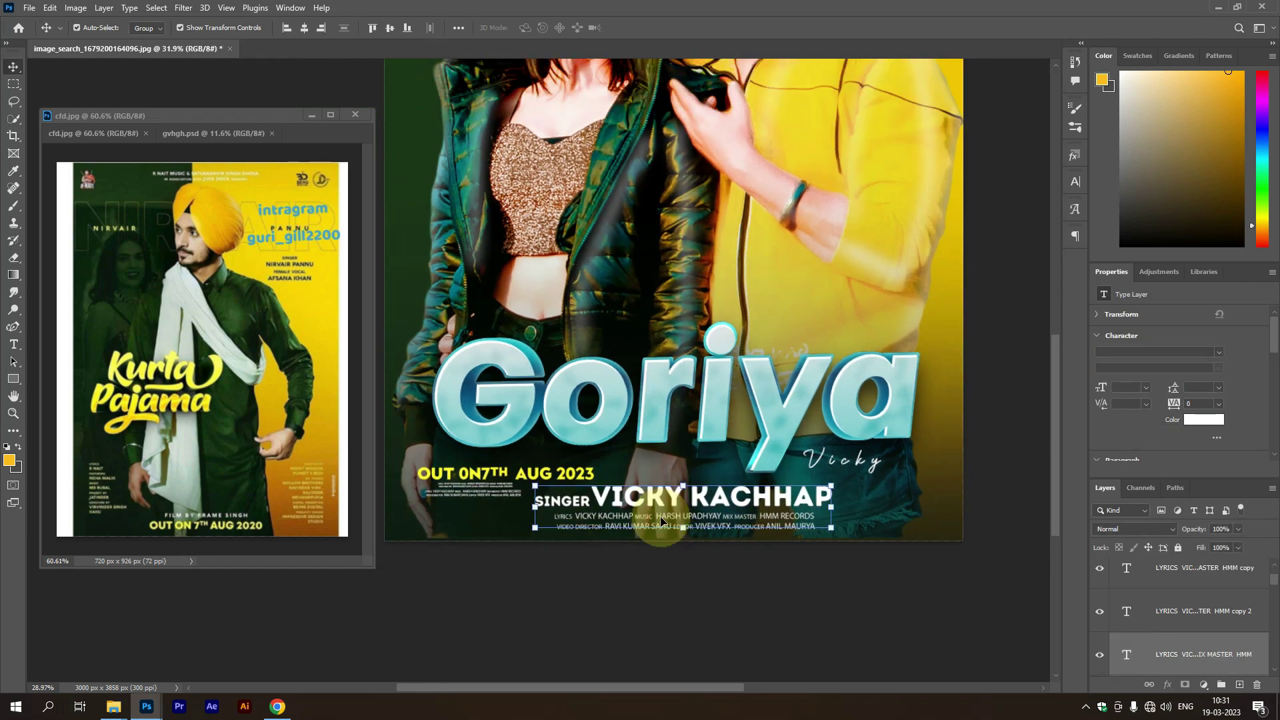
left_click(700, 544)
scroll(700, 543, "down", 2)
scroll(673, 270, "up", 1)
scroll(674, 270, "up", 1)
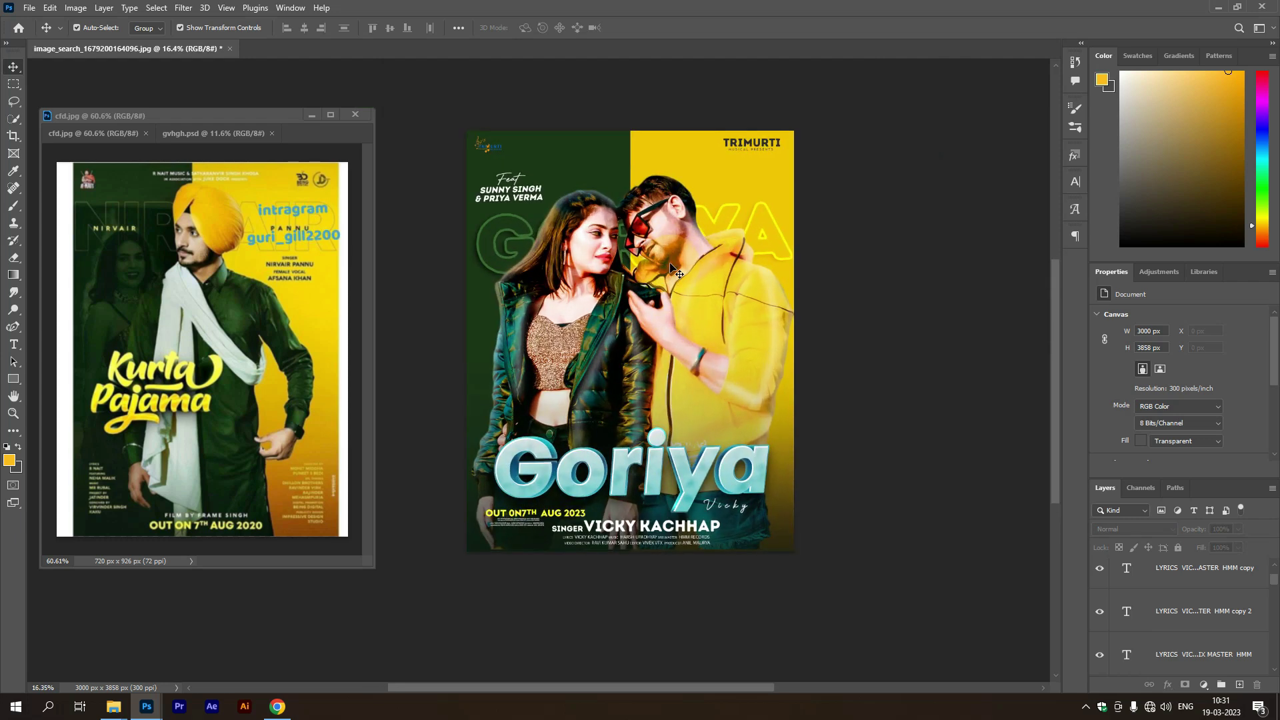